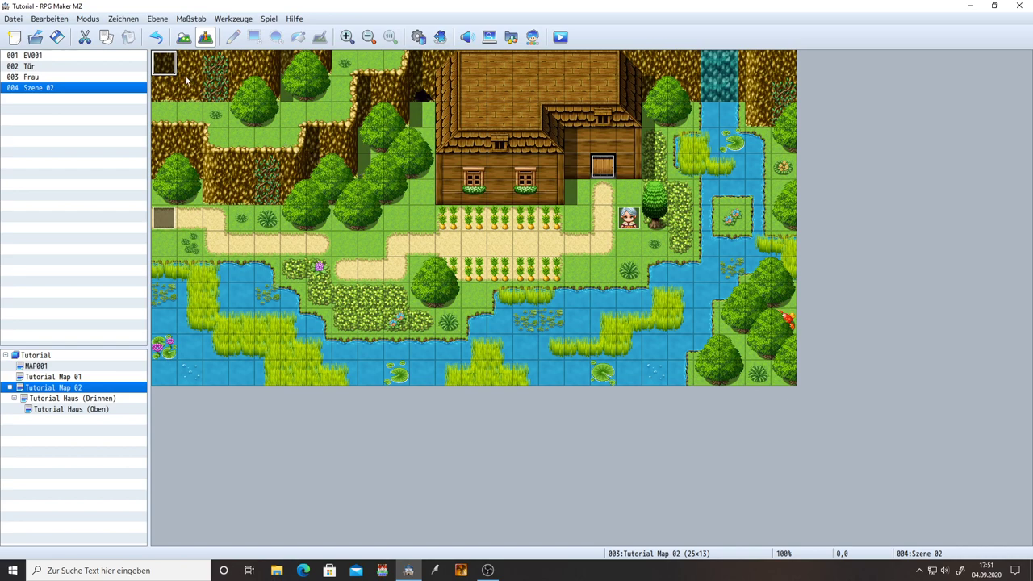
- Open the Szene 02 event and review the commands on page 1 and the conditions on page 2
{"action": "double_click", "coordinate": [165, 65]}
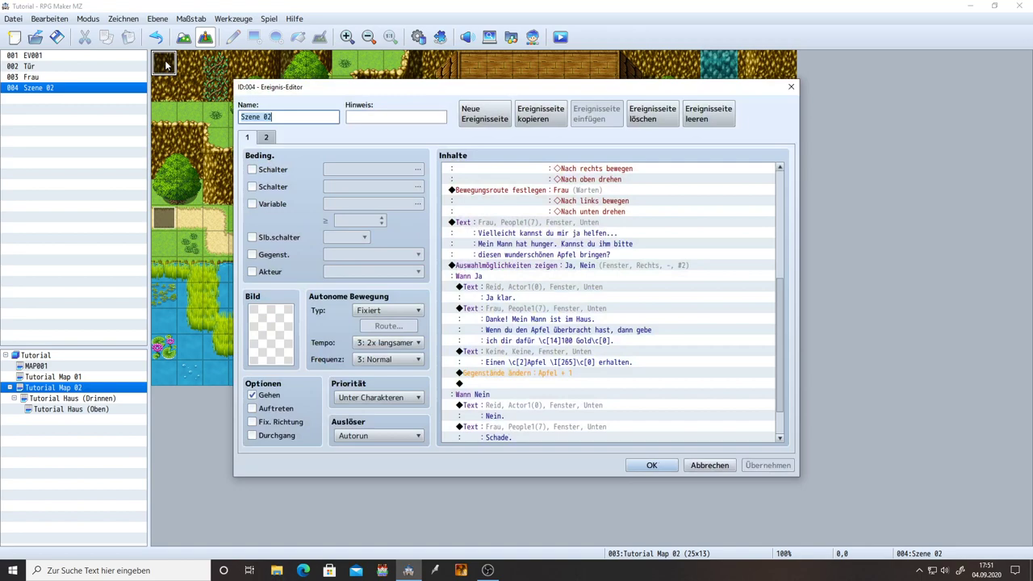
{"action": "left_click", "coordinate": [274, 116]}
{"action": "left_click", "coordinate": [792, 86]}
{"action": "double_click", "coordinate": [37, 87]}
{"action": "scroll", "coordinate": [604, 282], "scroll_direction": "up", "scroll_amount": 2}
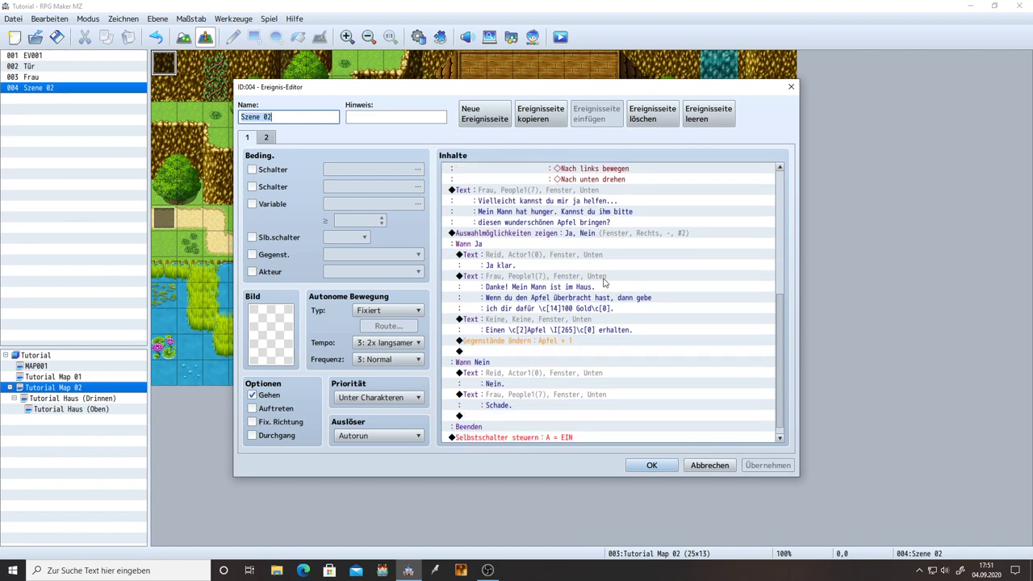
{"action": "scroll", "coordinate": [604, 279], "scroll_direction": "up", "scroll_amount": 4}
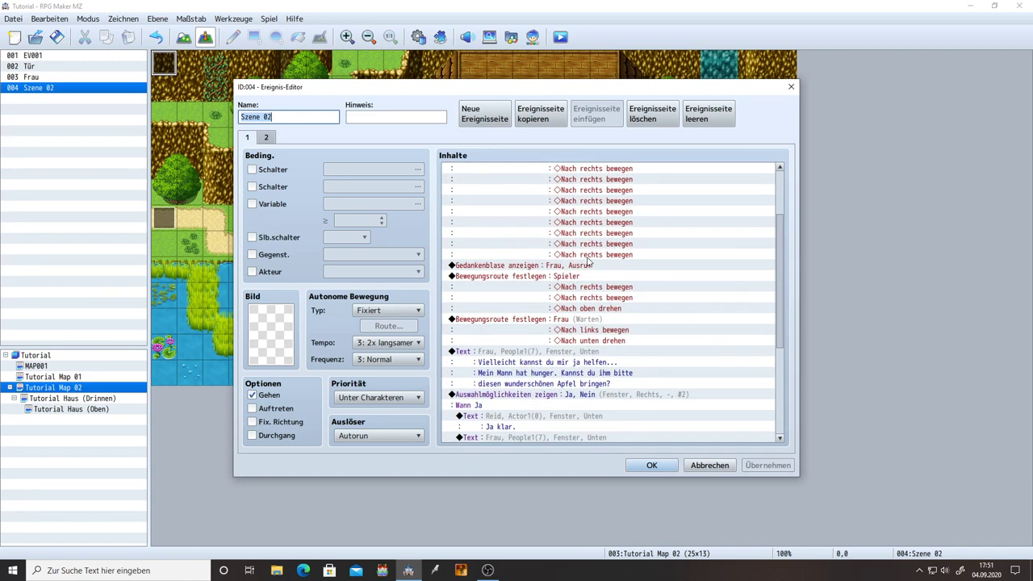
{"action": "scroll", "coordinate": [565, 279], "scroll_direction": "up", "scroll_amount": 2}
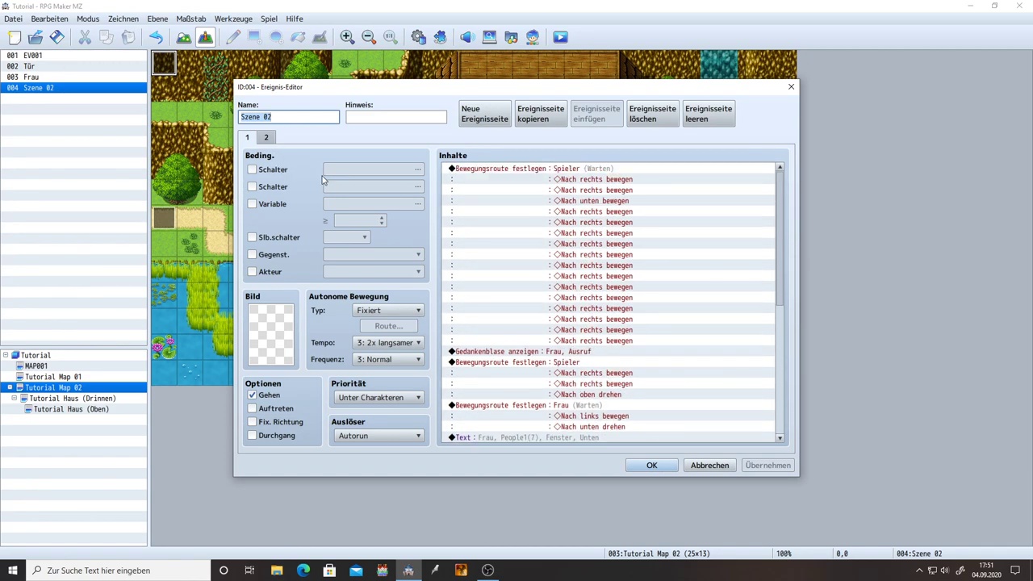
{"action": "left_click", "coordinate": [266, 138]}
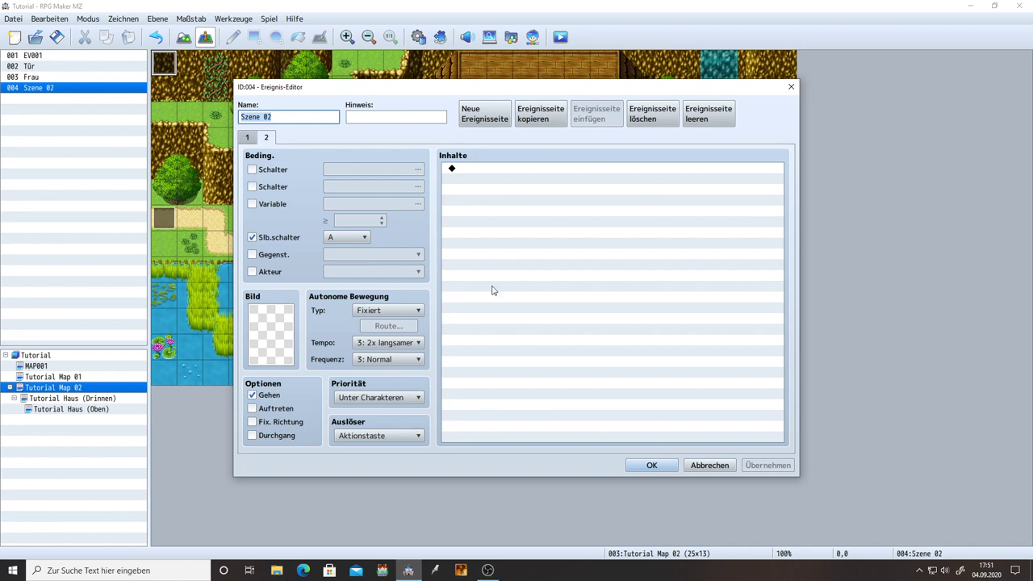
{"action": "left_click", "coordinate": [247, 137]}
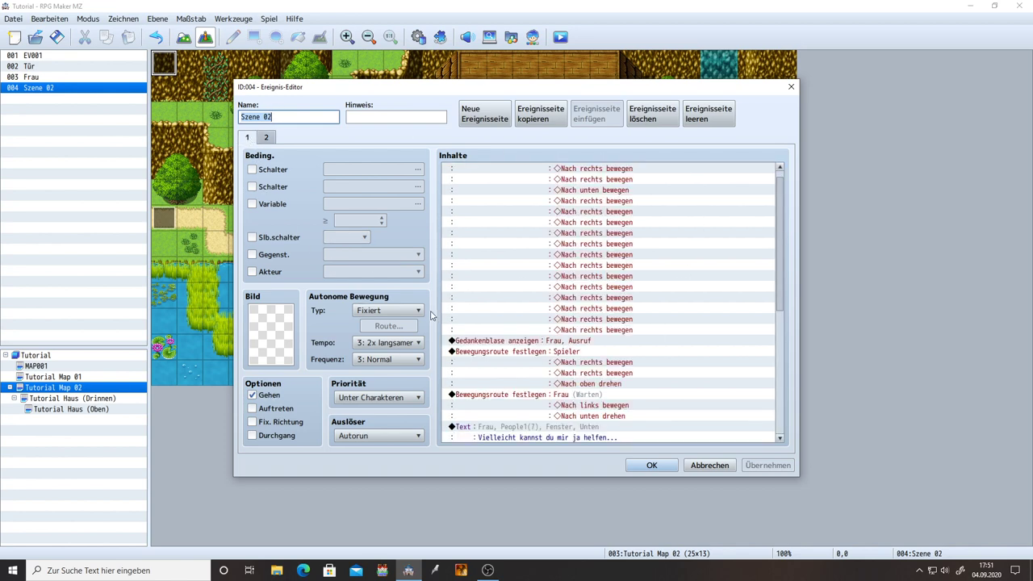
{"action": "scroll", "coordinate": [570, 344], "scroll_direction": "down", "scroll_amount": 5}
{"action": "scroll", "coordinate": [570, 344], "scroll_direction": "down", "scroll_amount": 3}
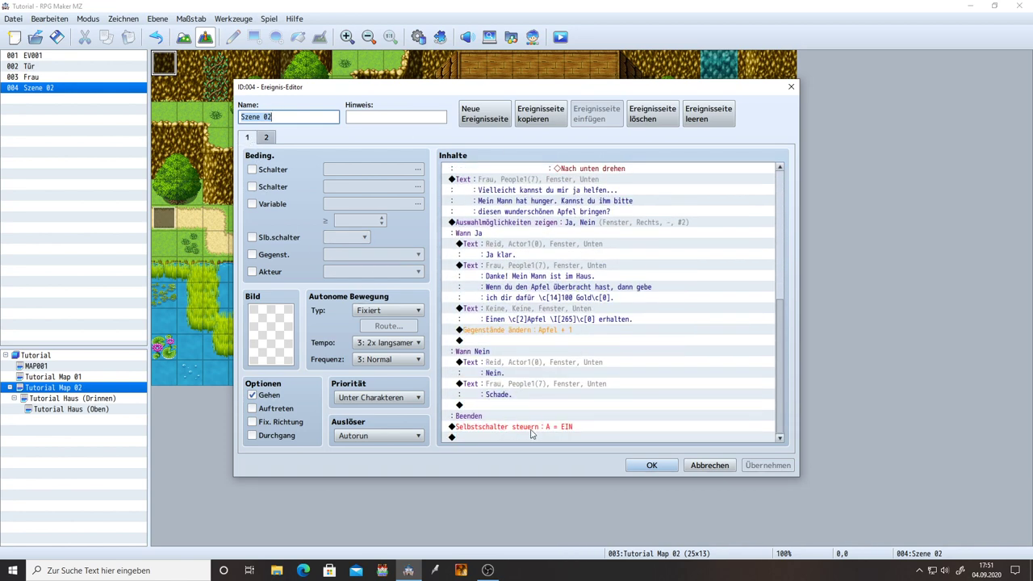
- Disable the self-switch condition on page 2 of the Szene 02 event and save the event
{"action": "left_click", "coordinate": [269, 139]}
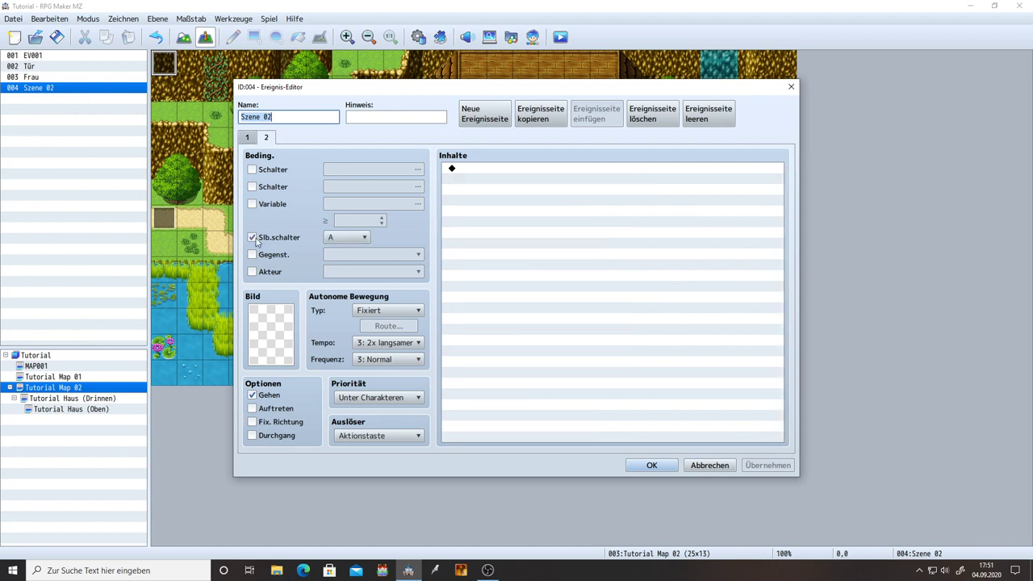
{"action": "left_click", "coordinate": [252, 238]}
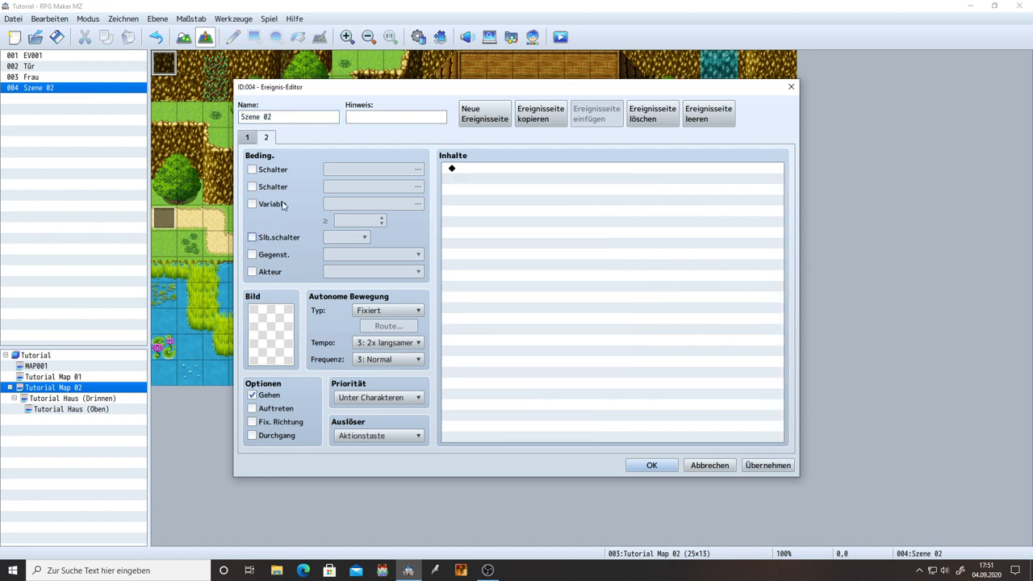
{"action": "left_click", "coordinate": [268, 138]}
{"action": "mouse_move", "coordinate": [265, 253]}
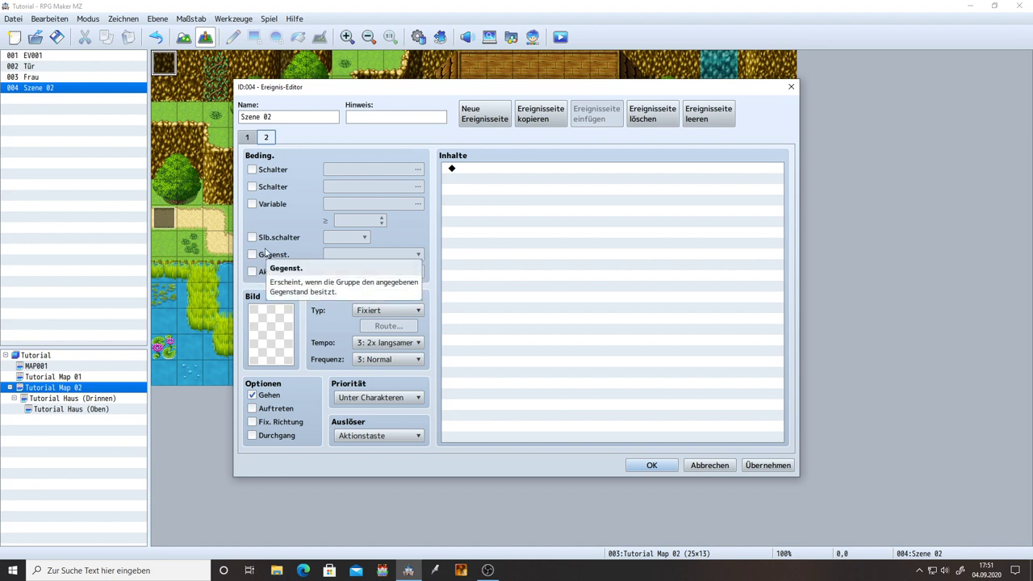
{"action": "left_click", "coordinate": [469, 224]}
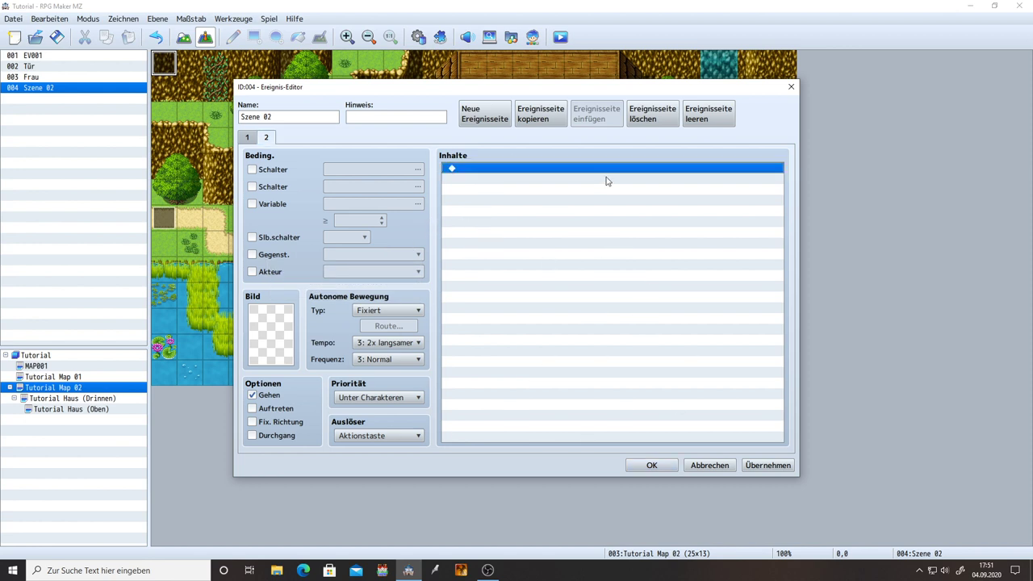
{"action": "left_click", "coordinate": [760, 470]}
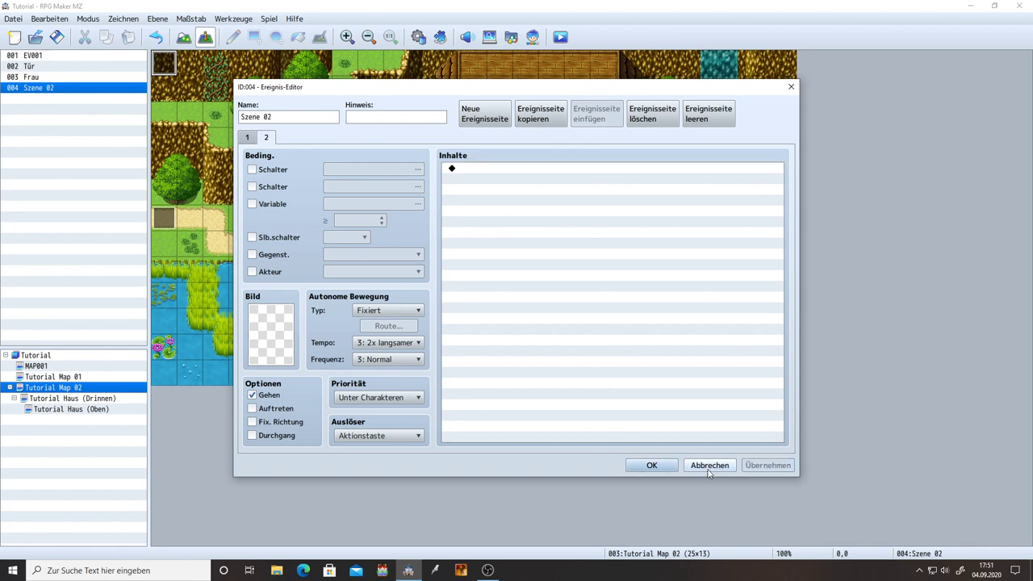
{"action": "left_click", "coordinate": [661, 472]}
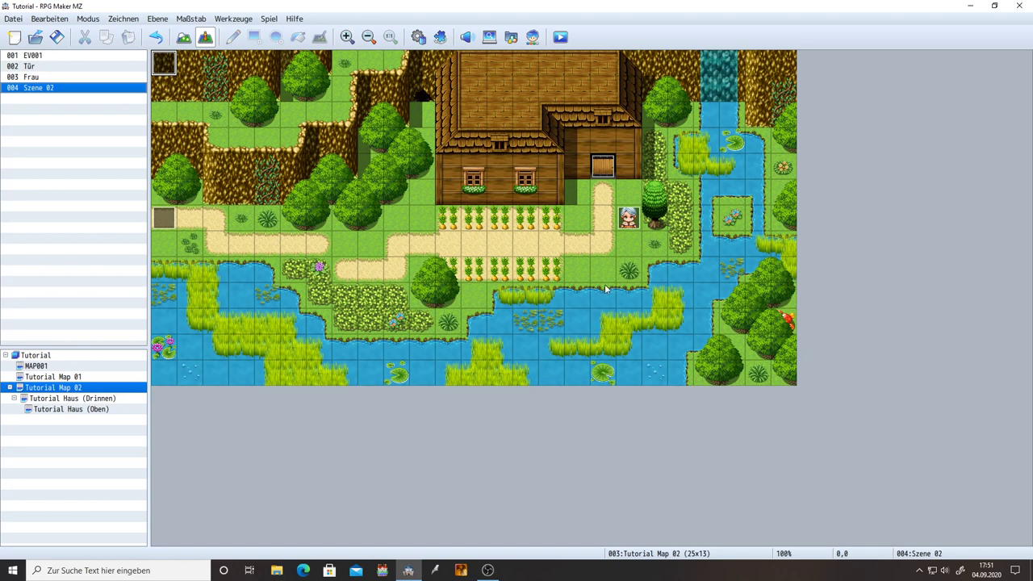
- Set the player's start position on the tile directly below the woman, at 18,7
{"action": "left_click", "coordinate": [628, 248]}
{"action": "right_click", "coordinate": [629, 249]}
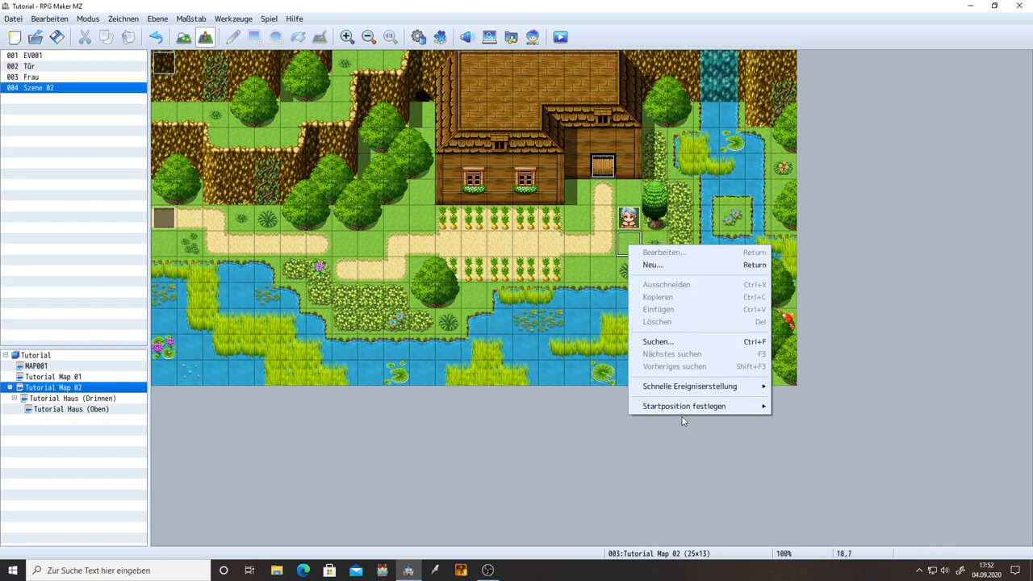
{"action": "mouse_move", "coordinate": [710, 407]}
{"action": "left_click", "coordinate": [793, 408]}
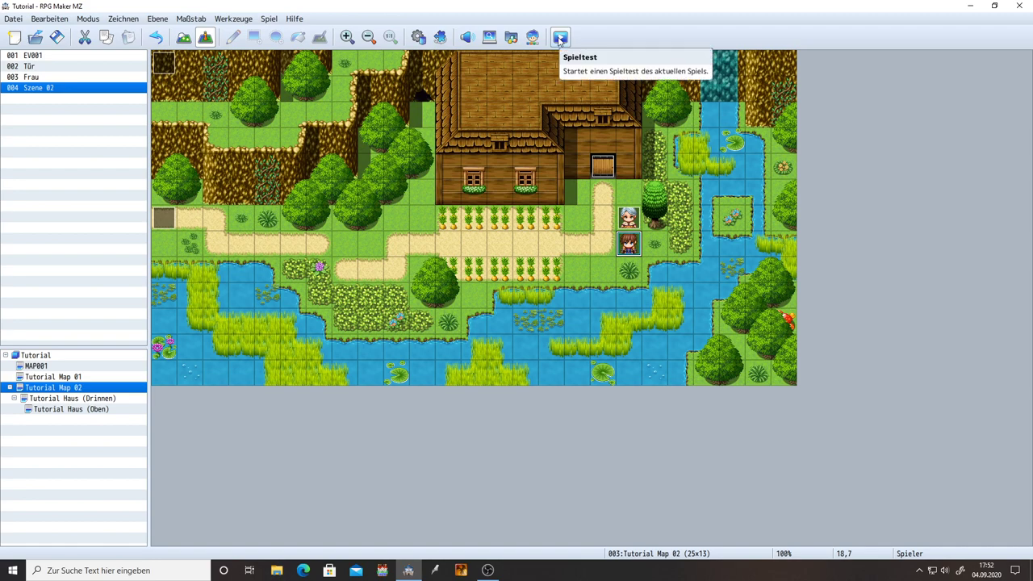
- Start a new game in a playtest and answer Nein to the woman's apple request
{"action": "left_click", "coordinate": [560, 38]}
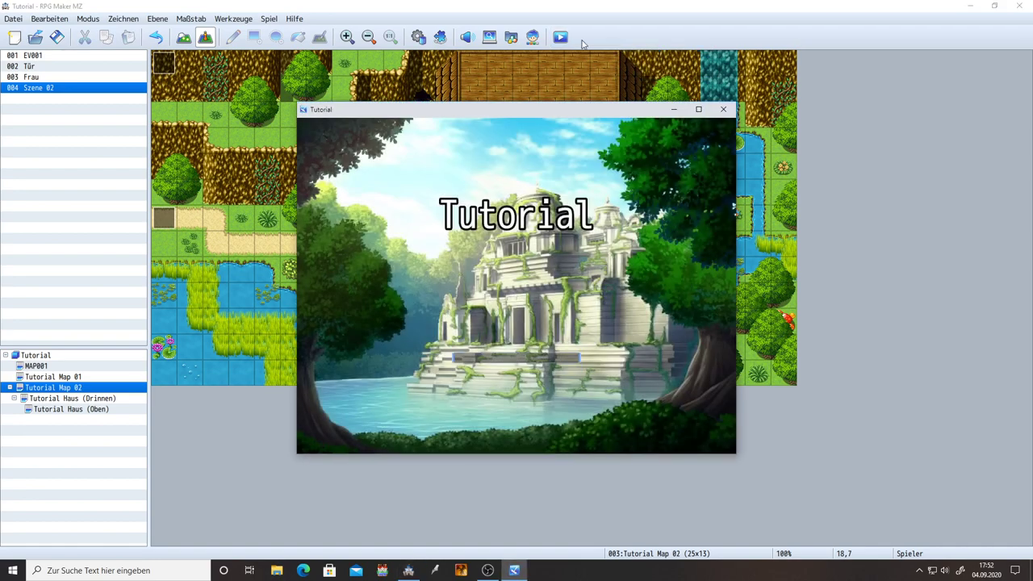
{"action": "key", "text": "Up"}
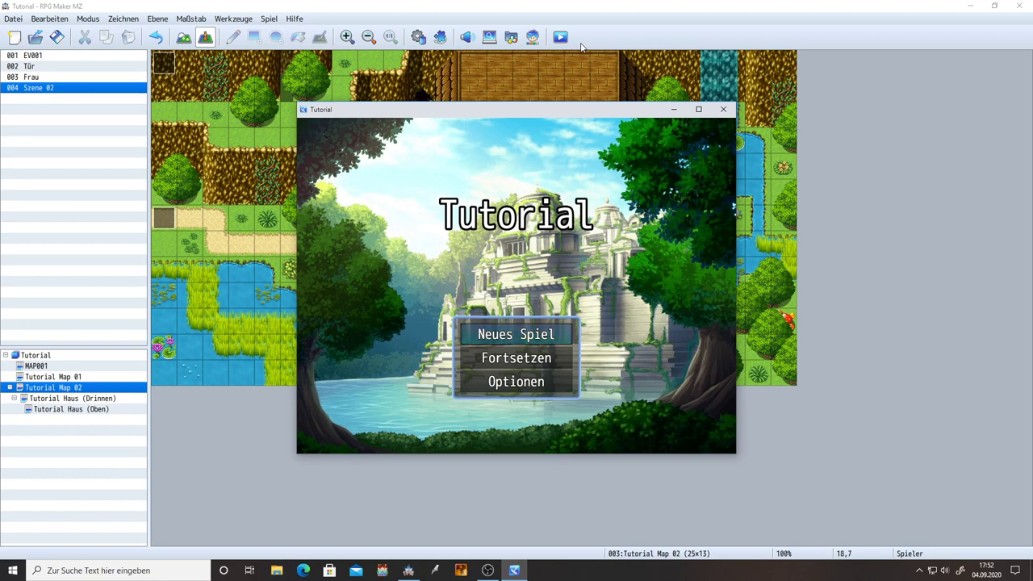
{"action": "key", "text": "Return"}
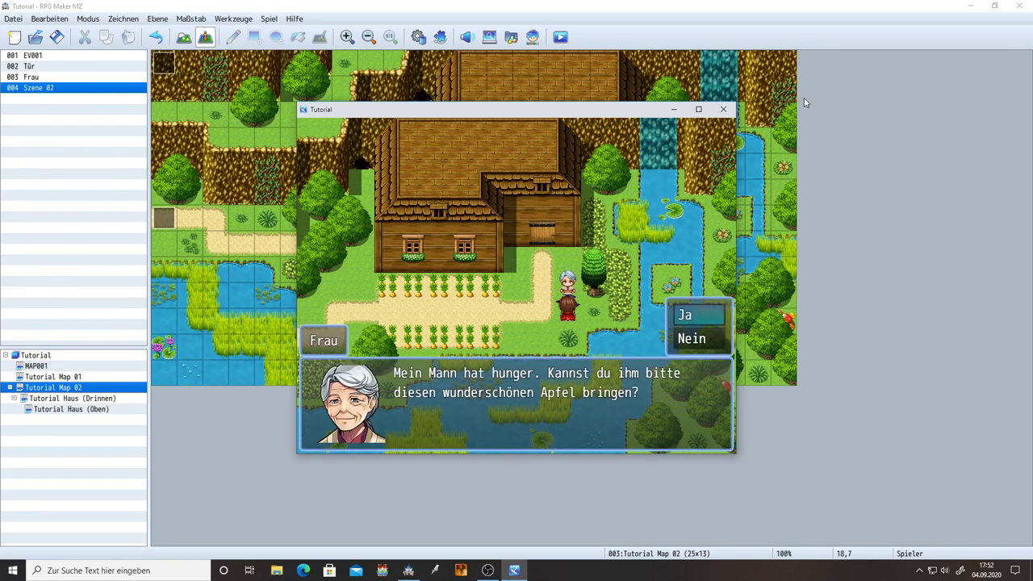
{"action": "key", "text": "Down"}
{"action": "key", "text": "Return"}
{"action": "key", "text": "Return"}
{"action": "key", "text": "Return"}
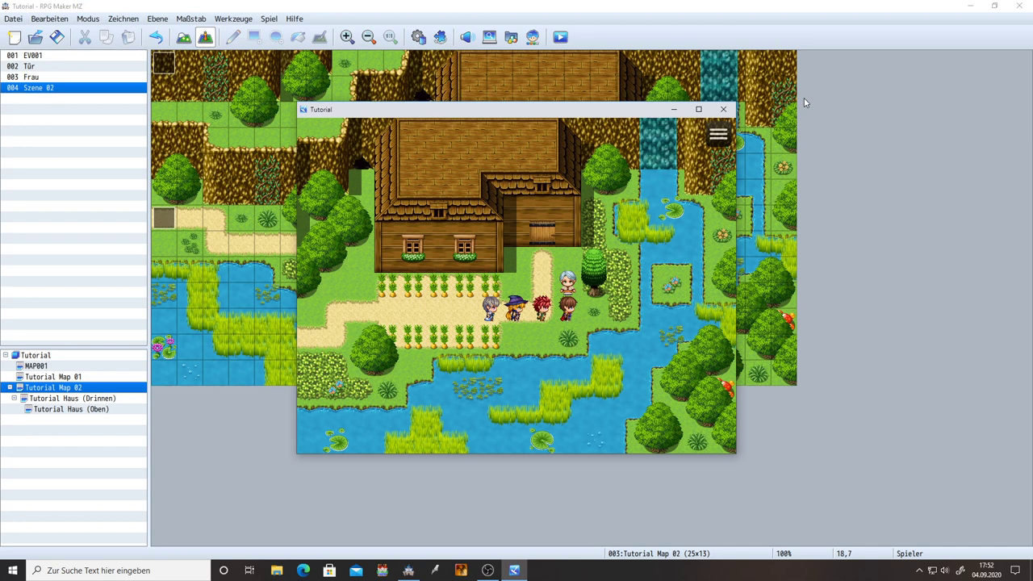
- Bring up the in-game debug list and turn on switch 0001, Apfel Quest Ende
{"action": "key", "text": "F9"}
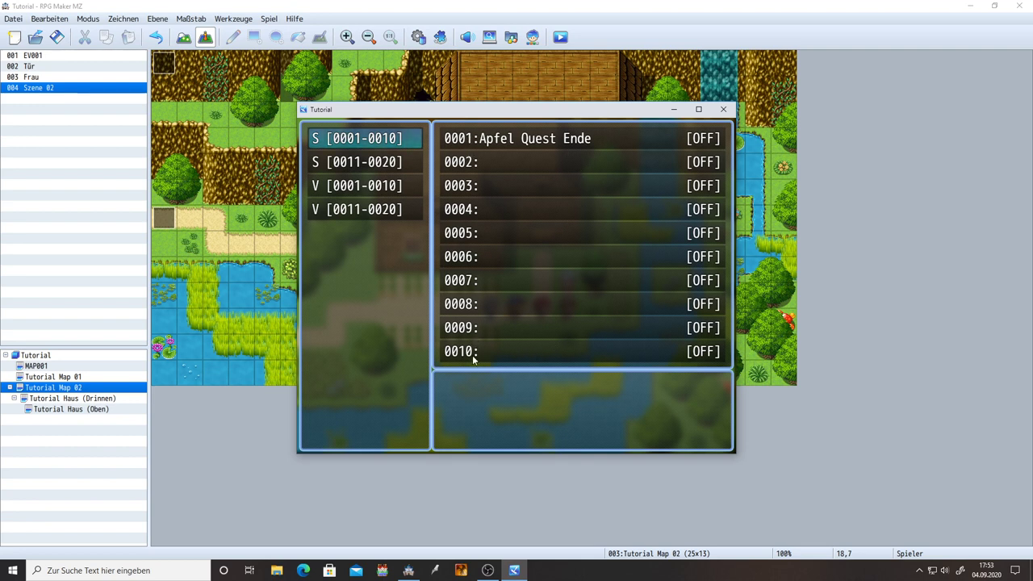
{"action": "left_click", "coordinate": [386, 161]}
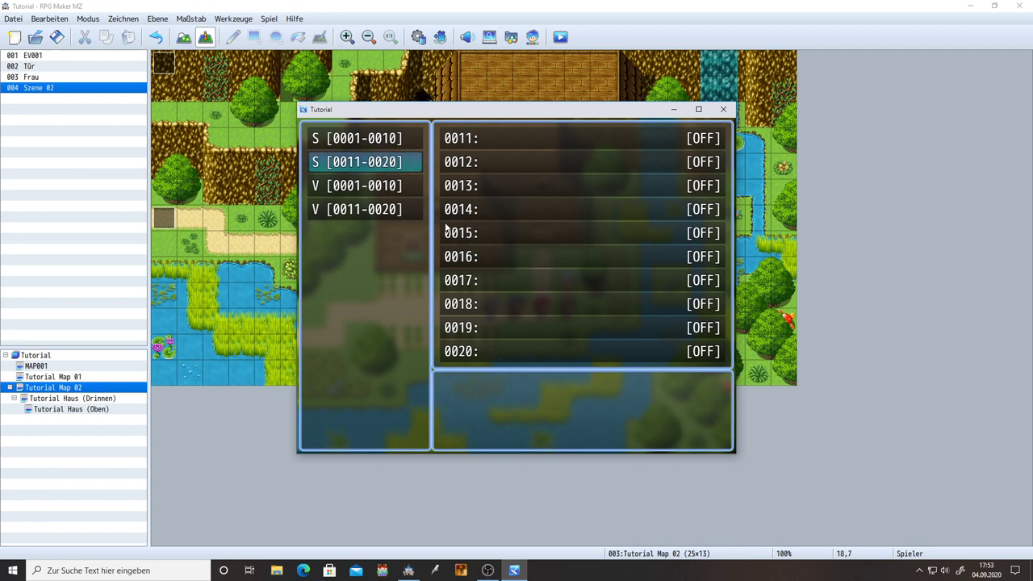
{"action": "key", "text": "Up"}
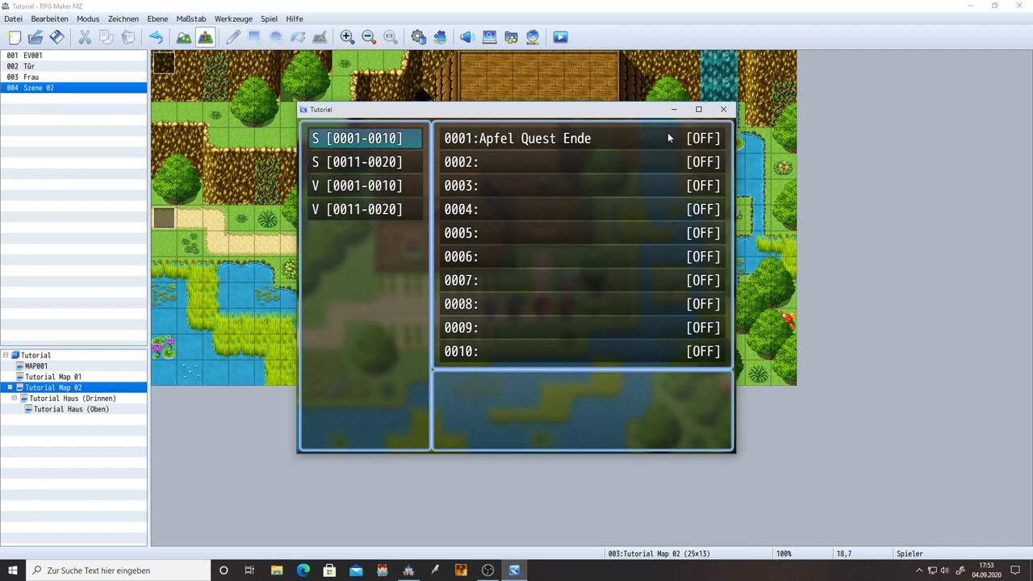
{"action": "left_click", "coordinate": [391, 145]}
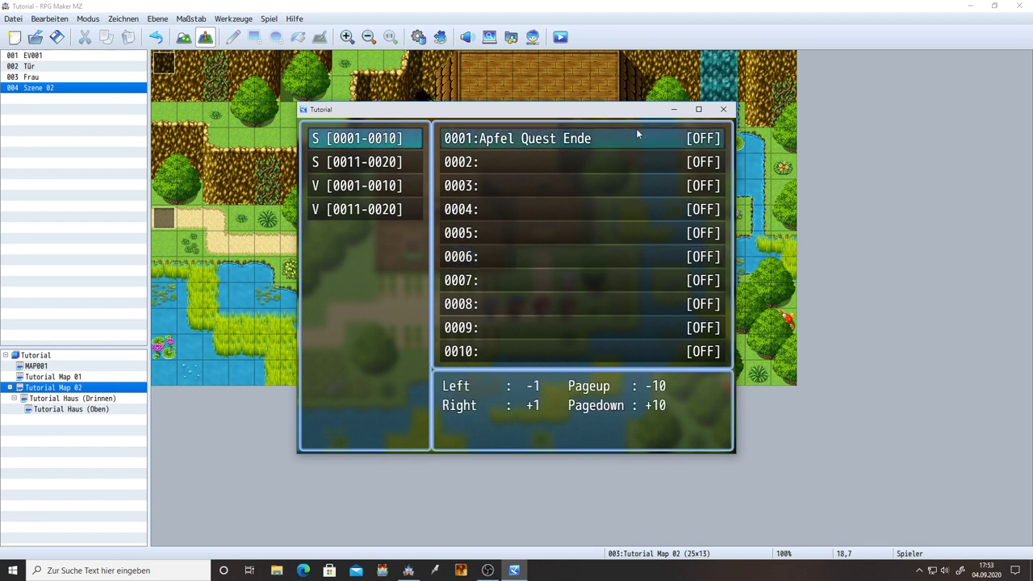
{"action": "key", "text": "Down"}
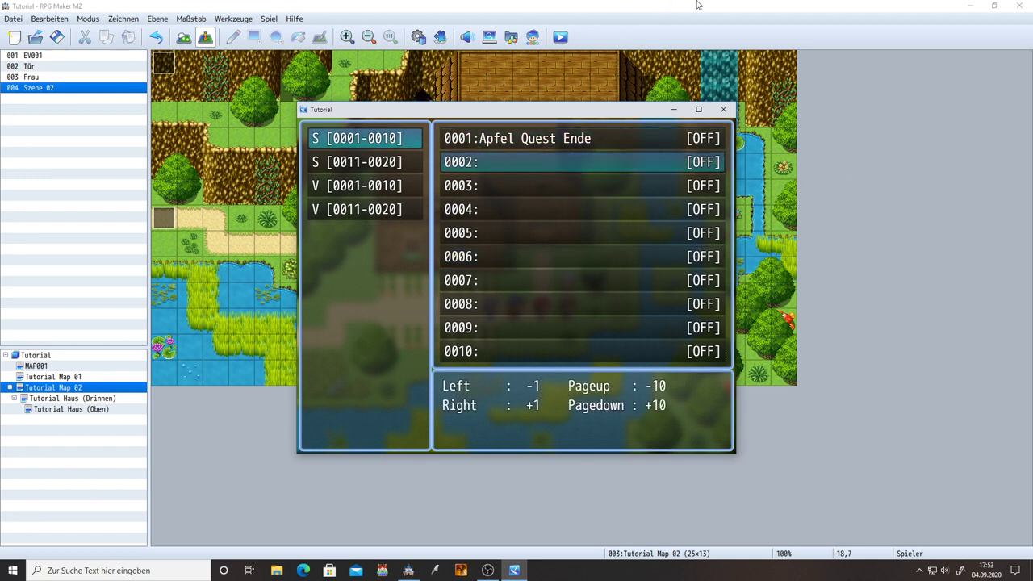
{"action": "key", "text": "Up"}
{"action": "key", "text": "Down"}
{"action": "key", "text": "Down"}
{"action": "key", "text": "Up"}
{"action": "key", "text": "Up"}
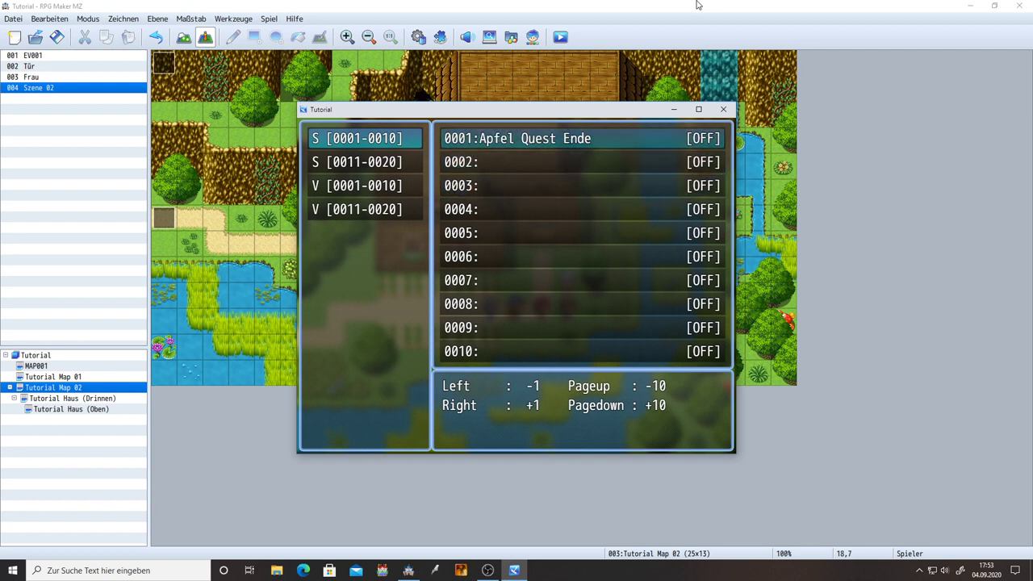
{"action": "key", "text": "Down"}
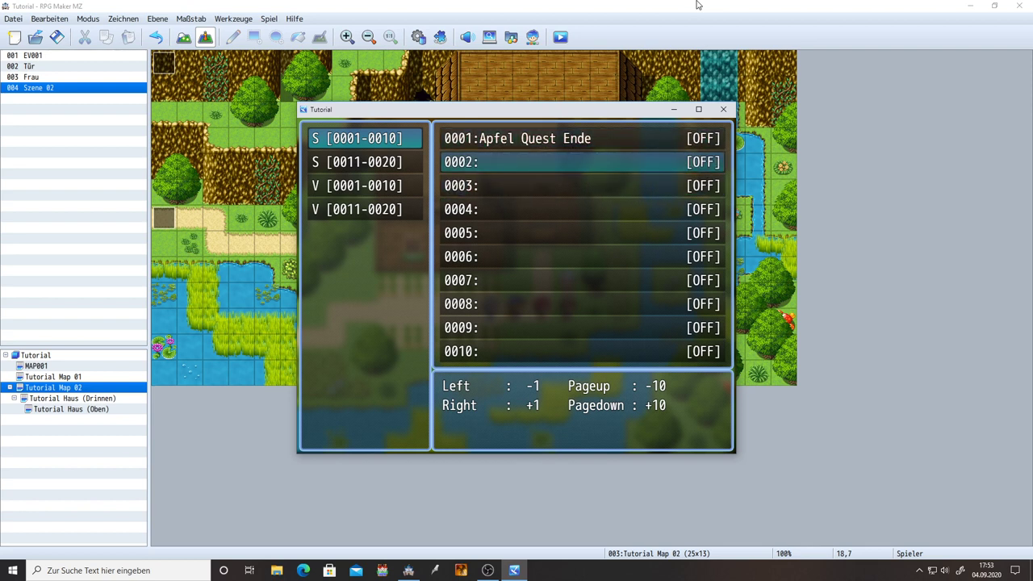
{"action": "key", "text": "Up"}
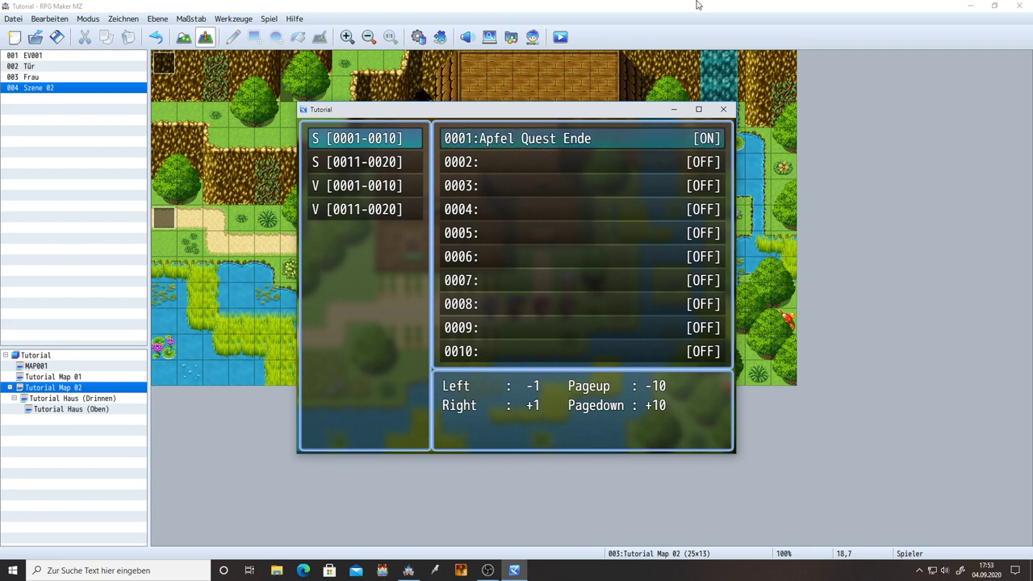
- Leave the debug list and talk to the woman, going through her reward dialogue to the end
{"action": "key", "text": "Escape"}
{"action": "key", "text": "Escape"}
{"action": "key", "text": "Up"}
{"action": "key", "text": "Return"}
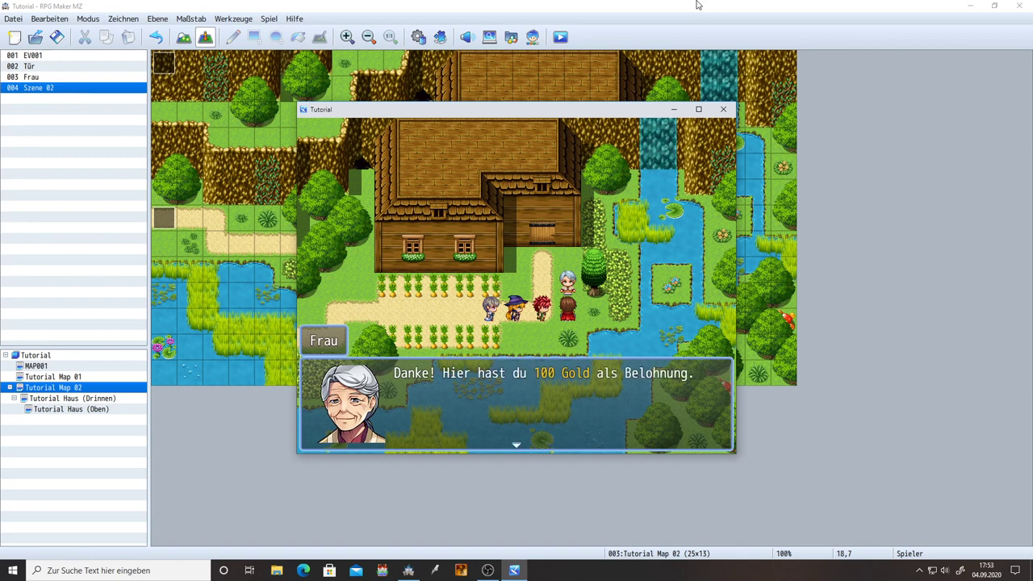
{"action": "key", "text": "Return"}
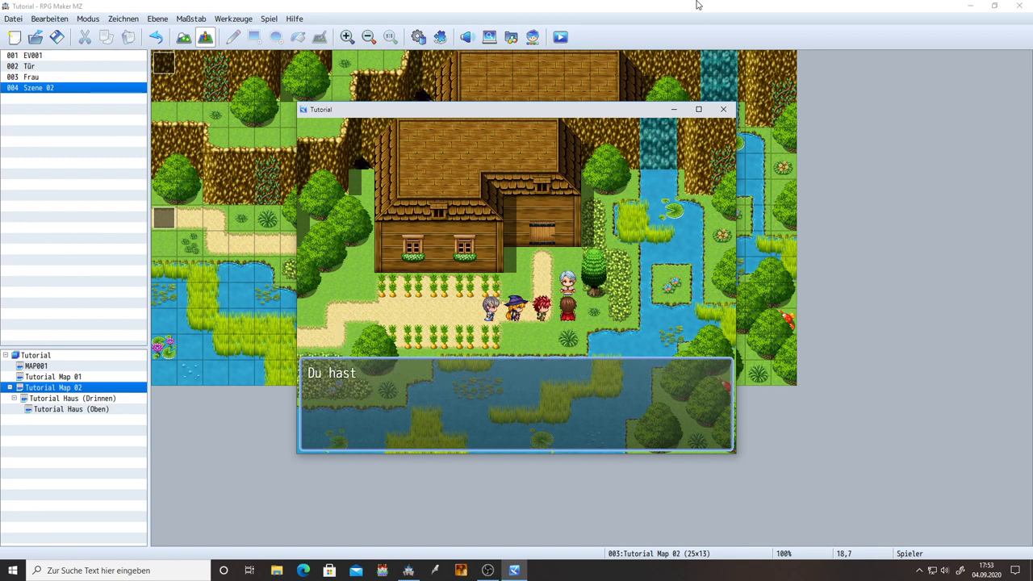
{"action": "key", "text": "Return"}
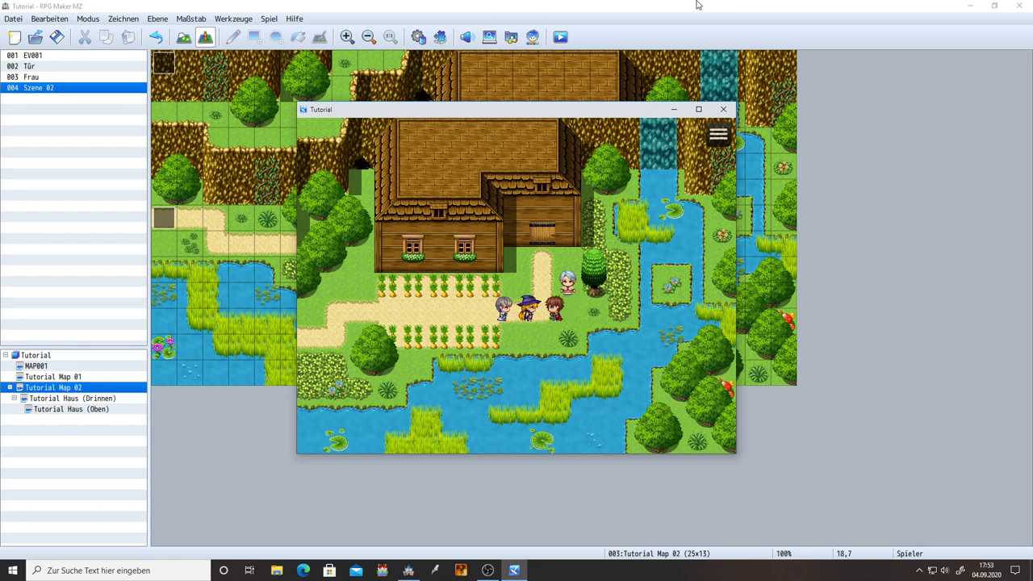
- Walk the party around the yard and into the house doorway, and end the playtest
{"action": "key", "text": "Left"}
{"action": "key", "text": "Left"}
{"action": "key", "text": "Right"}
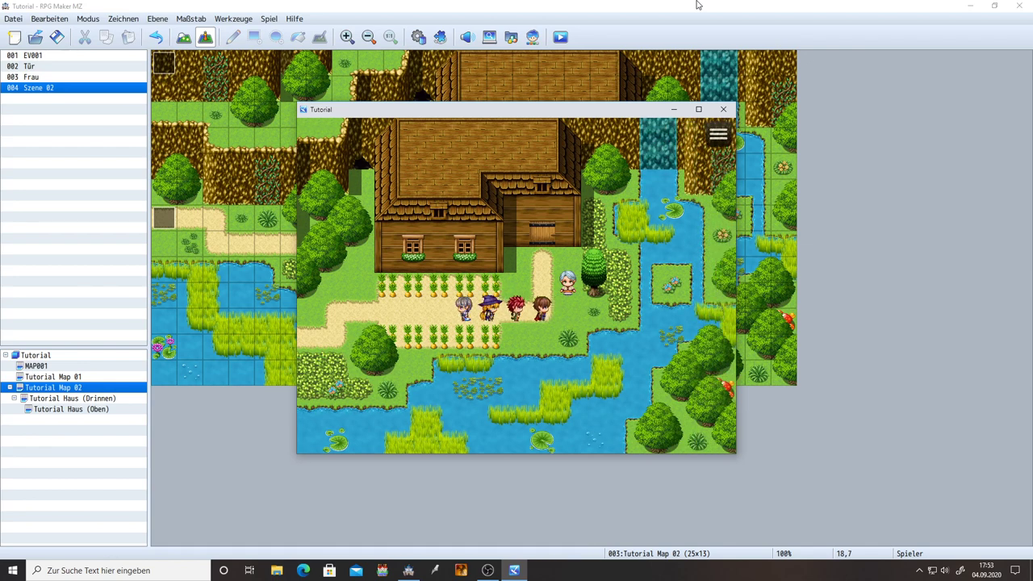
{"action": "key", "text": "Up"}
{"action": "key", "text": "Right"}
{"action": "key", "text": "Down"}
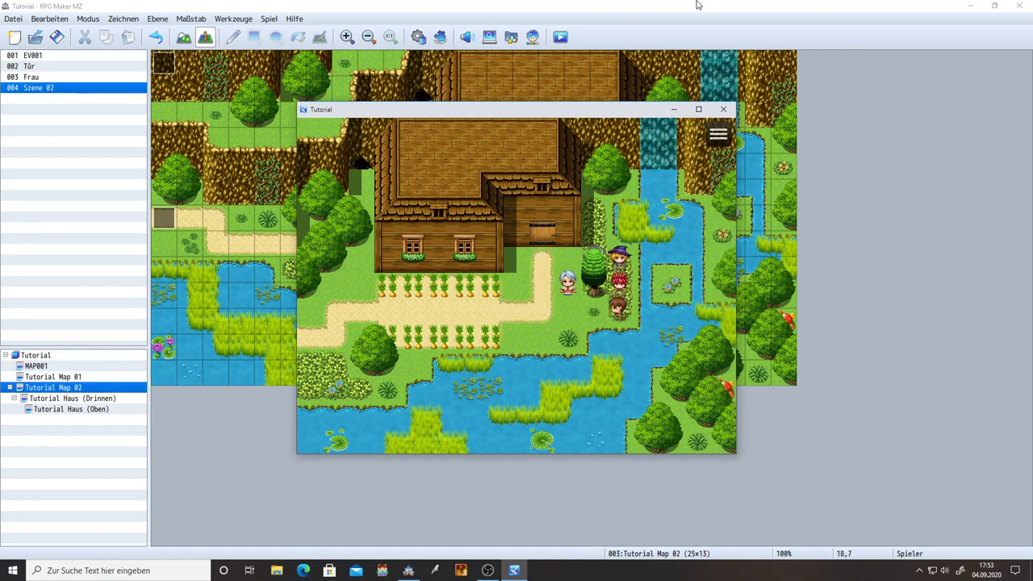
{"action": "key", "text": "Left"}
{"action": "key", "text": "Up"}
{"action": "key", "text": "Up"}
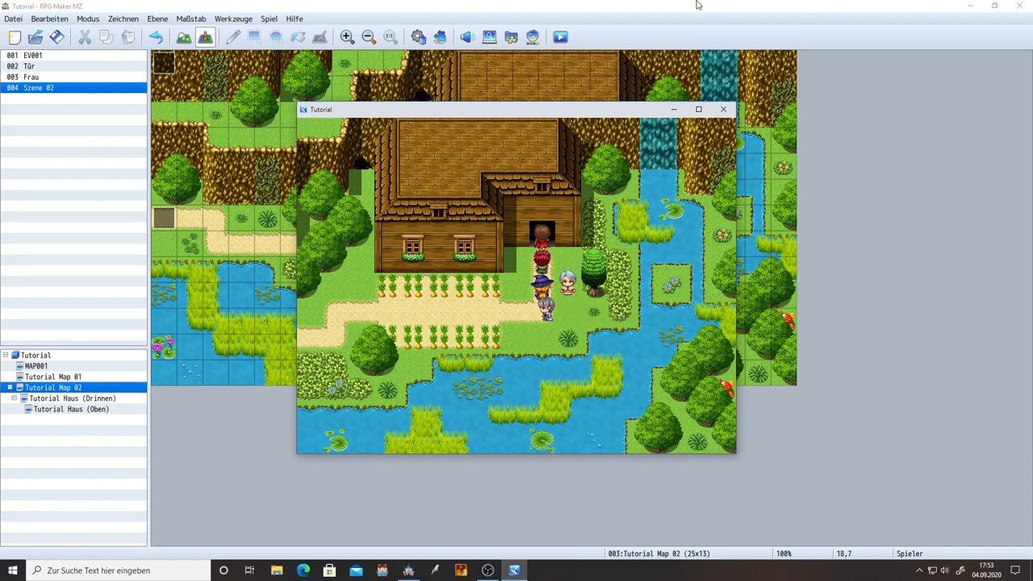
{"action": "left_click", "coordinate": [723, 109]}
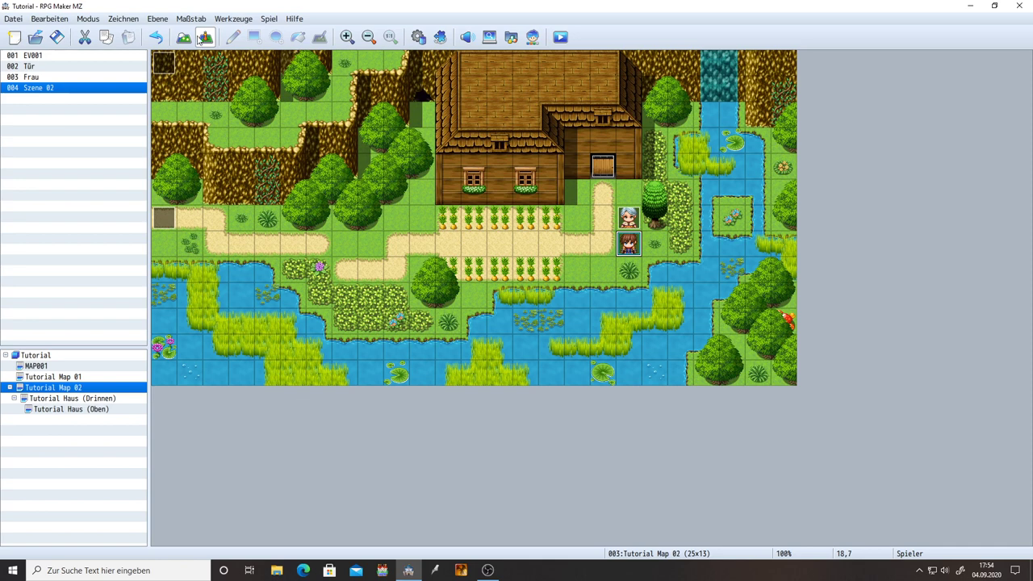
{"action": "left_click", "coordinate": [603, 248]}
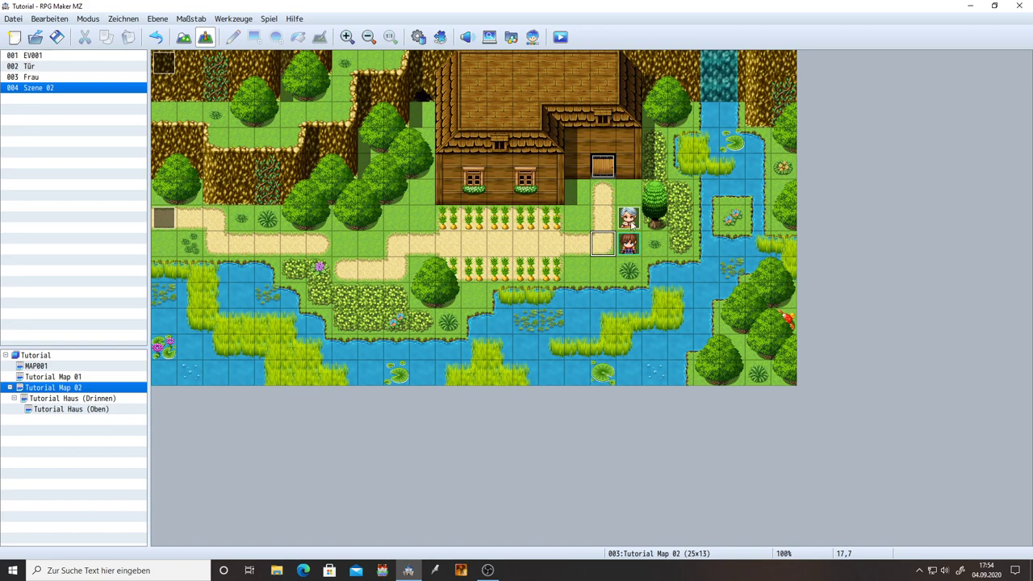
- Open the Frau event and delete the "Danke!" text command from page 4
{"action": "double_click", "coordinate": [630, 219]}
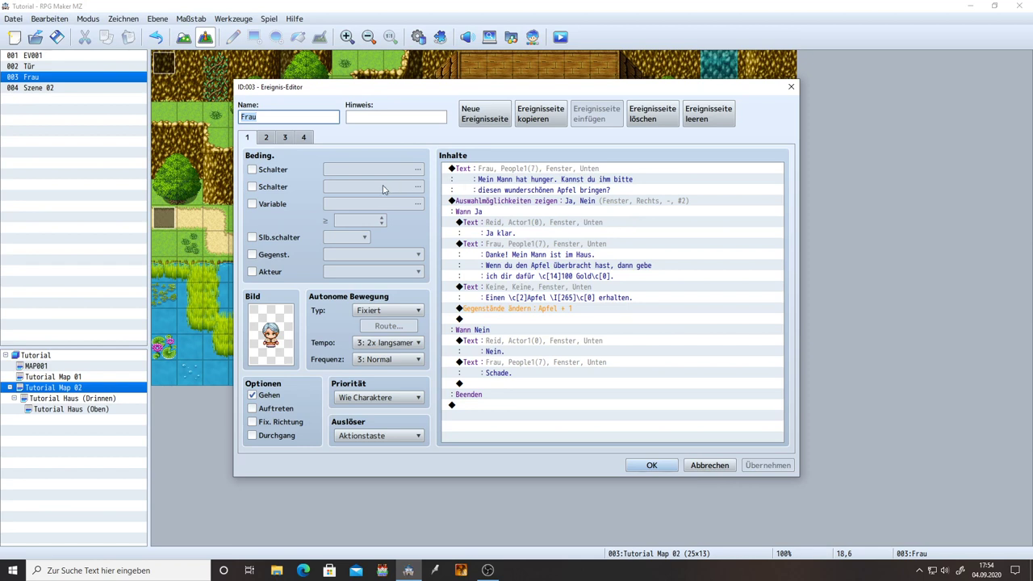
{"action": "left_click", "coordinate": [303, 138]}
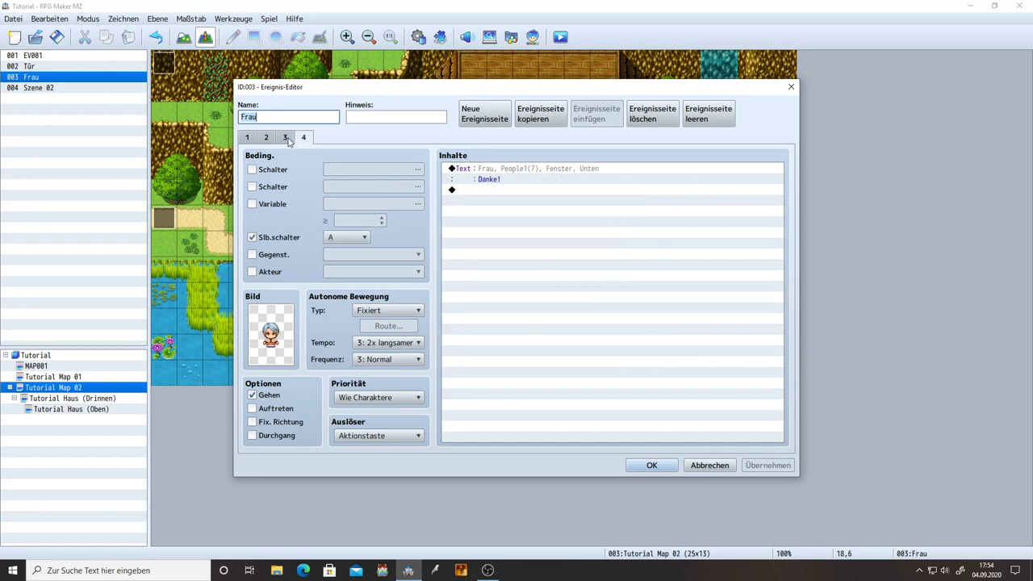
{"action": "left_click", "coordinate": [637, 121]}
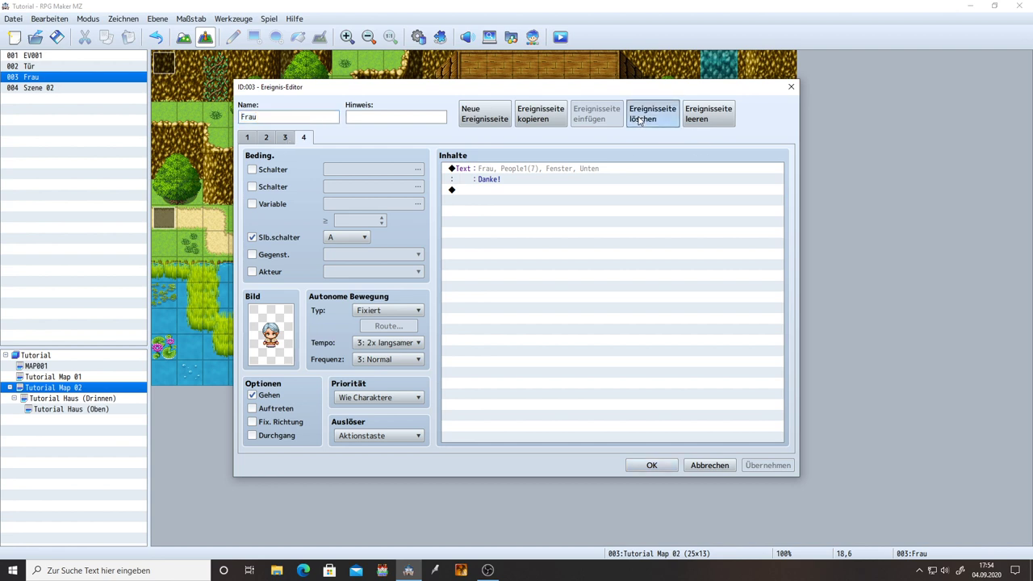
{"action": "left_click", "coordinate": [494, 173]}
{"action": "key", "text": "Delete"}
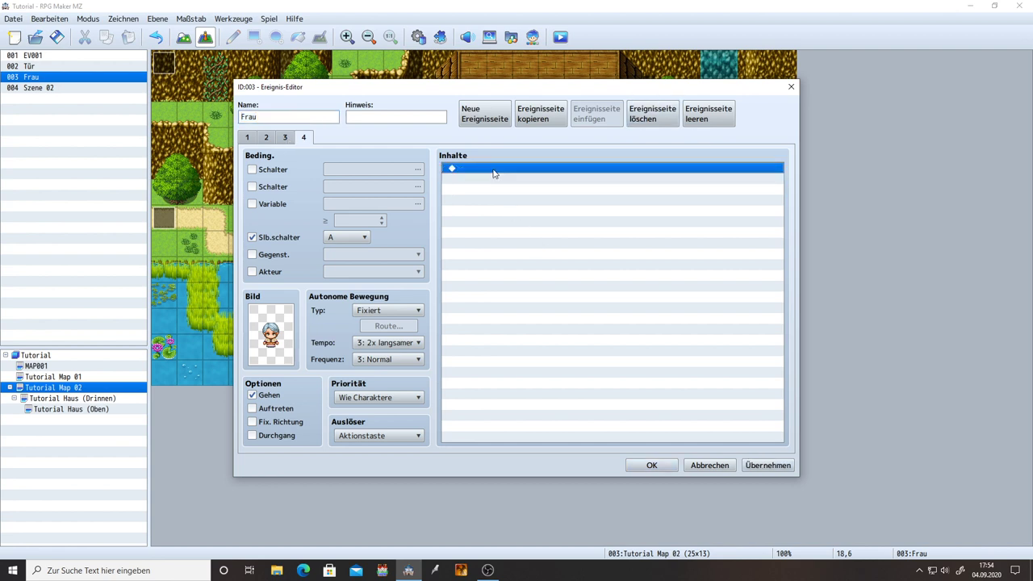
{"action": "left_click", "coordinate": [278, 238]}
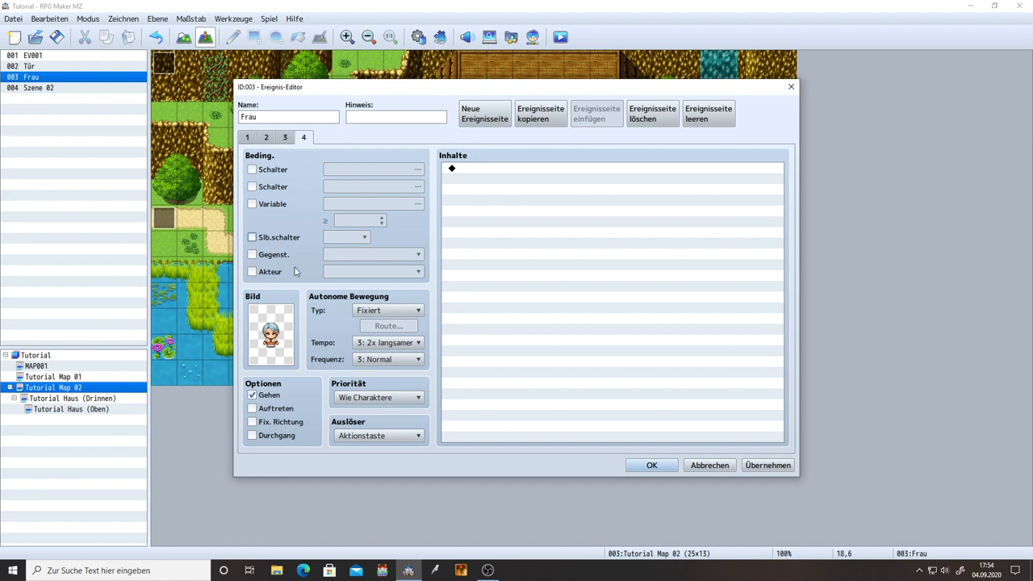
{"action": "left_click", "coordinate": [753, 466]}
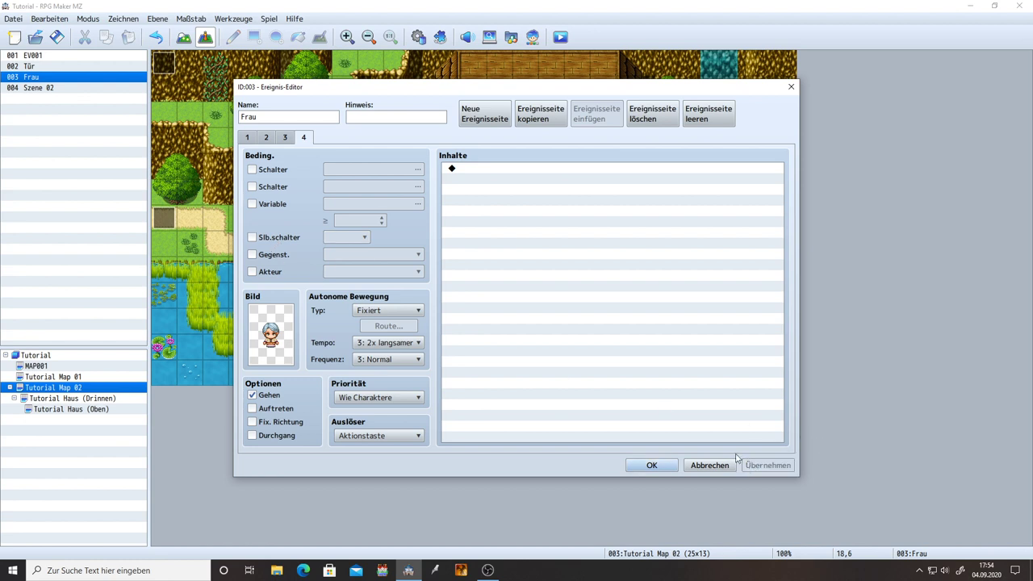
{"action": "left_click", "coordinate": [283, 138]}
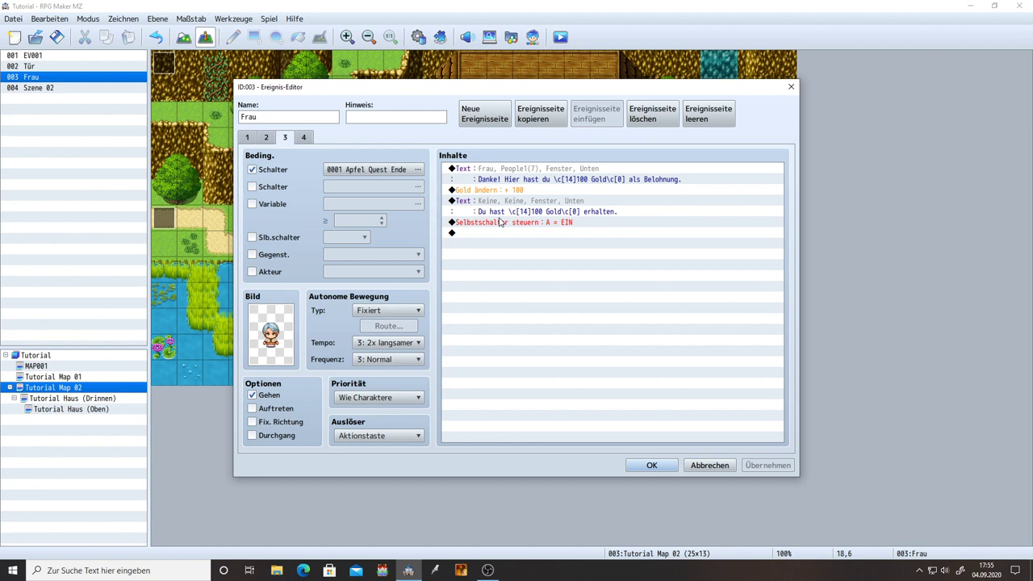
{"action": "left_click", "coordinate": [305, 141]}
{"action": "left_click", "coordinate": [275, 238]}
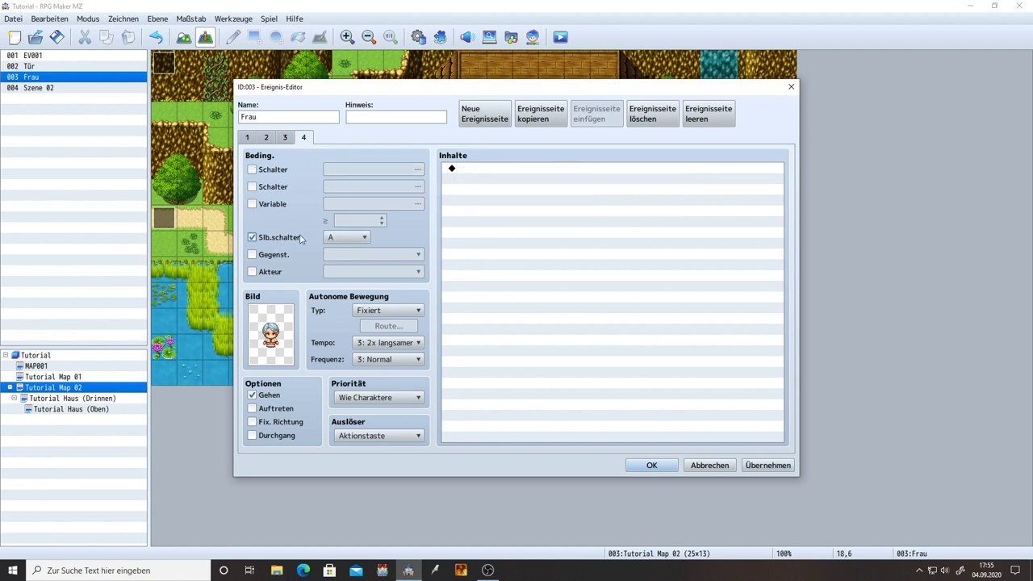
{"action": "left_click", "coordinate": [767, 465]}
- On page 3, duplicate the woman's reward text and place the copy just before the self switch command
{"action": "left_click", "coordinate": [285, 139]}
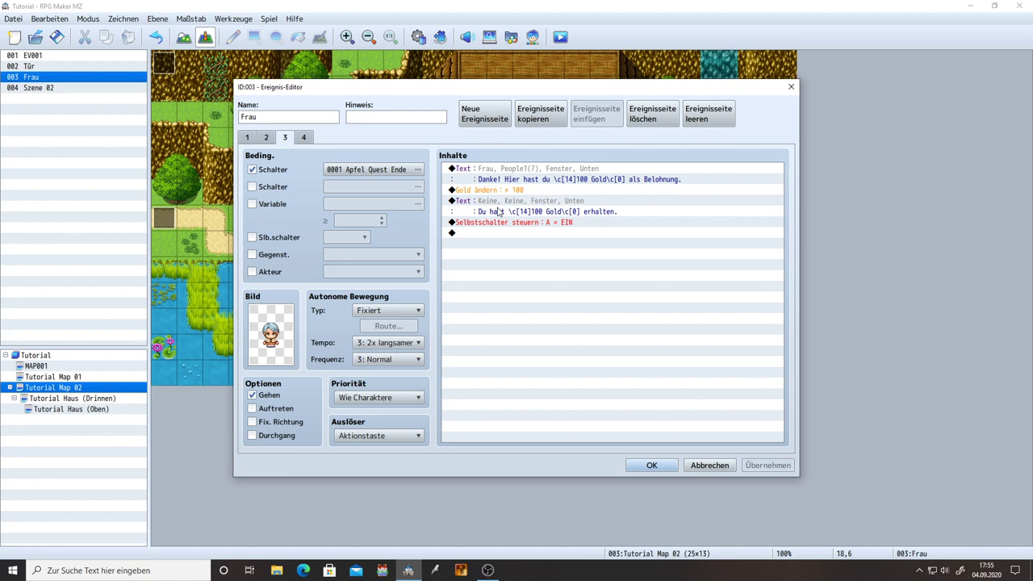
{"action": "left_click", "coordinate": [537, 174]}
{"action": "left_click", "coordinate": [511, 225]}
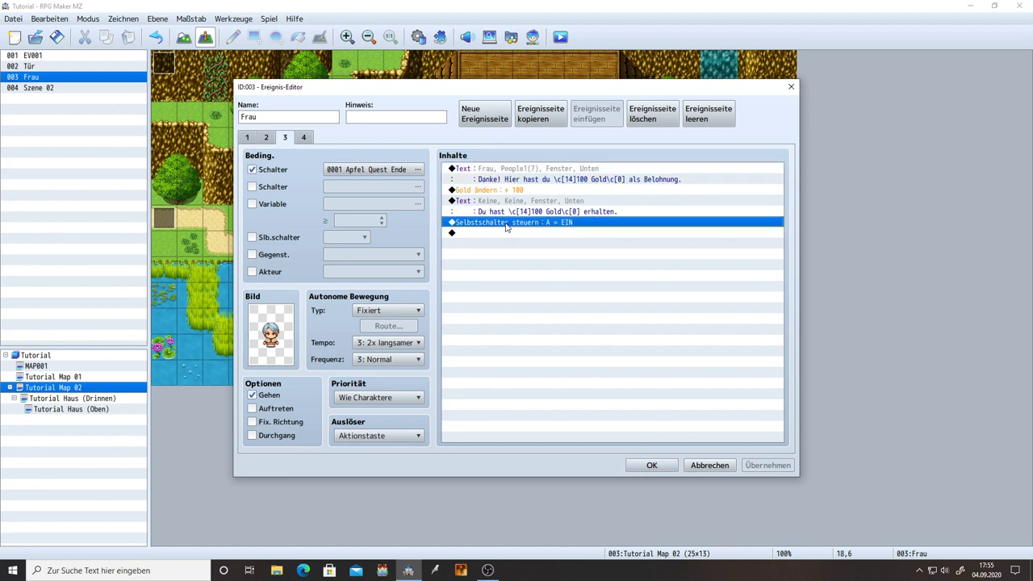
{"action": "key", "text": "ctrl+v"}
{"action": "left_click", "coordinate": [524, 228]}
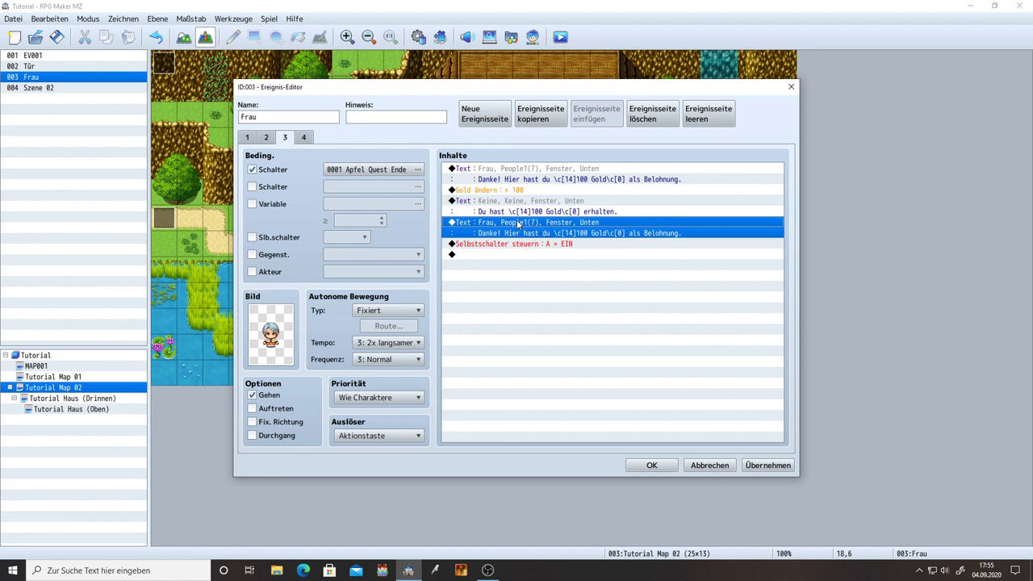
- Rewrite the duplicated message as "Ich hätte noch eine Aufgabe für euch." and "Könntet ihr die Karotten für mich ernten?" on two lines, then apply it
{"action": "double_click", "coordinate": [516, 231]}
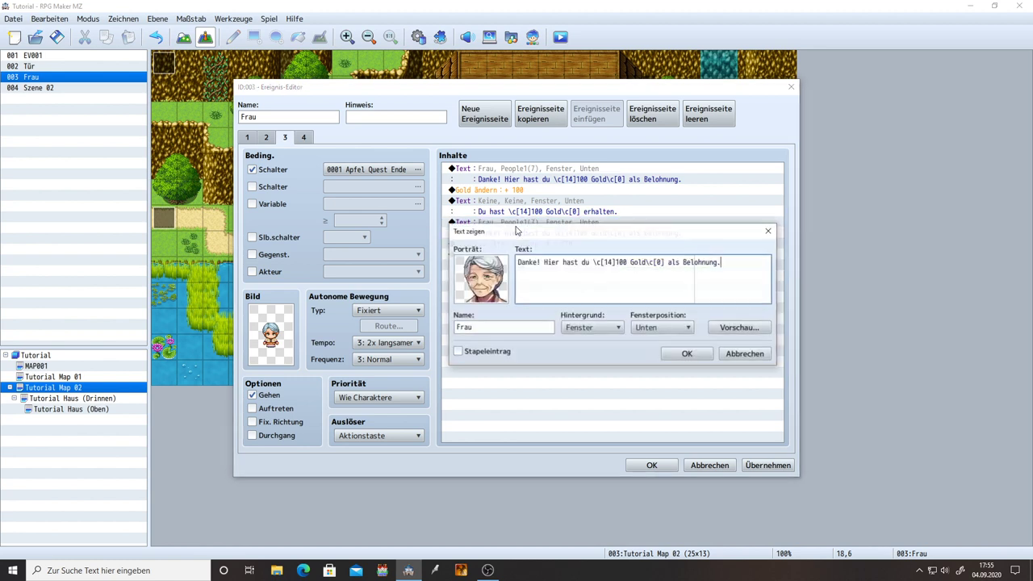
{"action": "key", "text": "ctrl+a"}
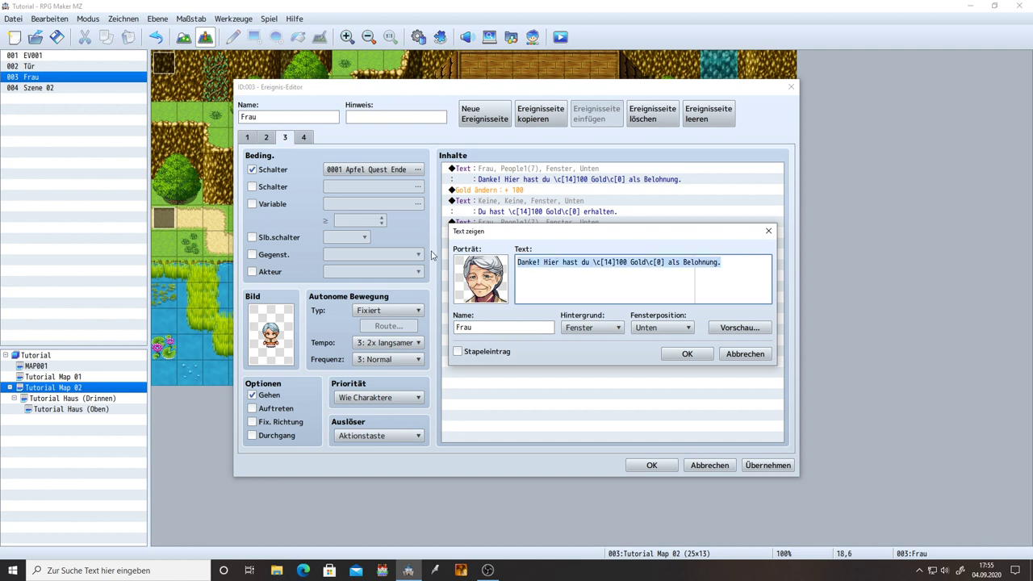
{"action": "key", "text": "BackSpace"}
{"action": "type", "text": "Ich hätt"}
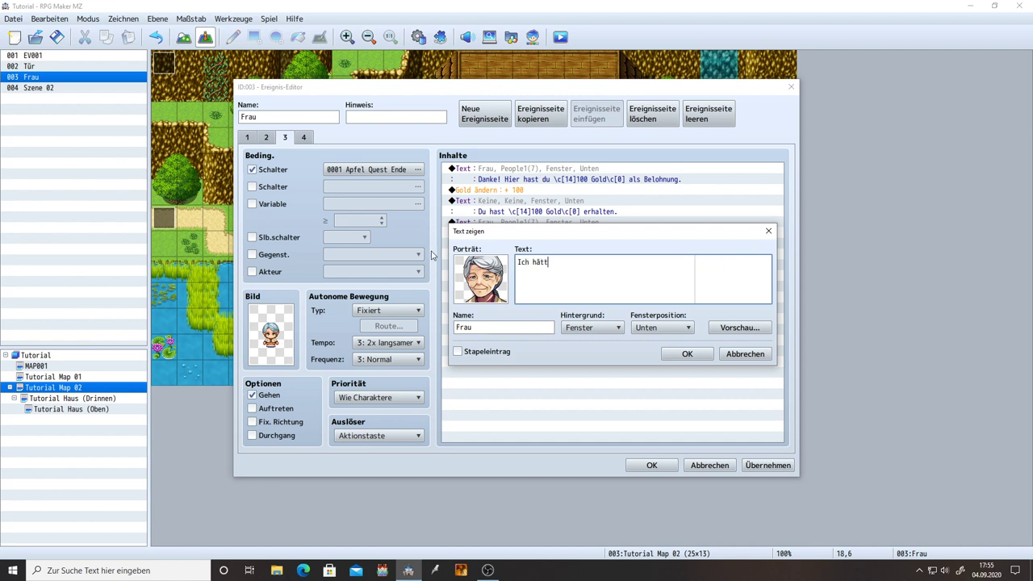
{"action": "type", "text": "e nmoch eine Aufgabe für euch."}
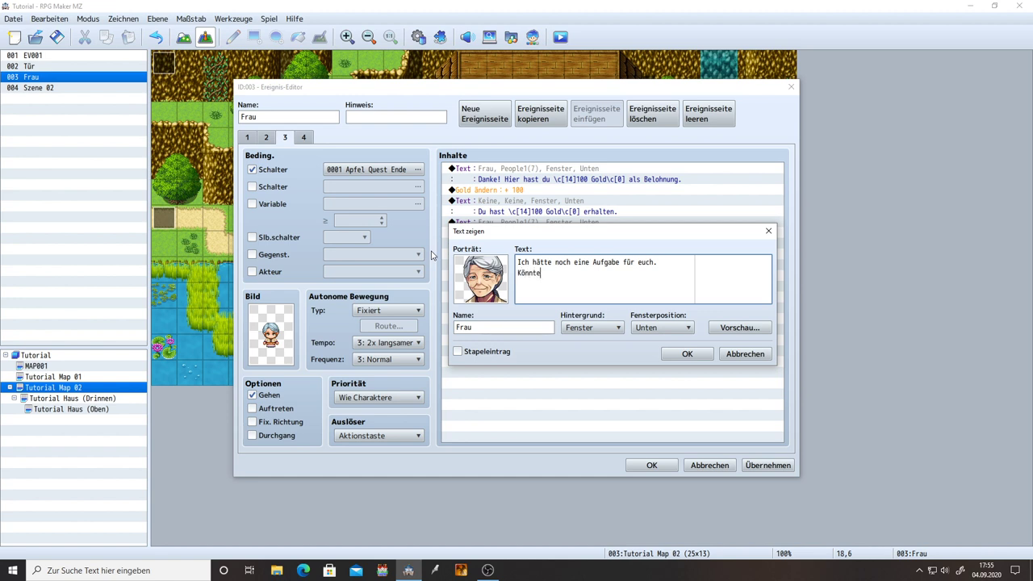
{"action": "type", "text": "die Karot"}
{"action": "type", "text": "ten ernte"}
{"action": "type", "text": "für mich"}
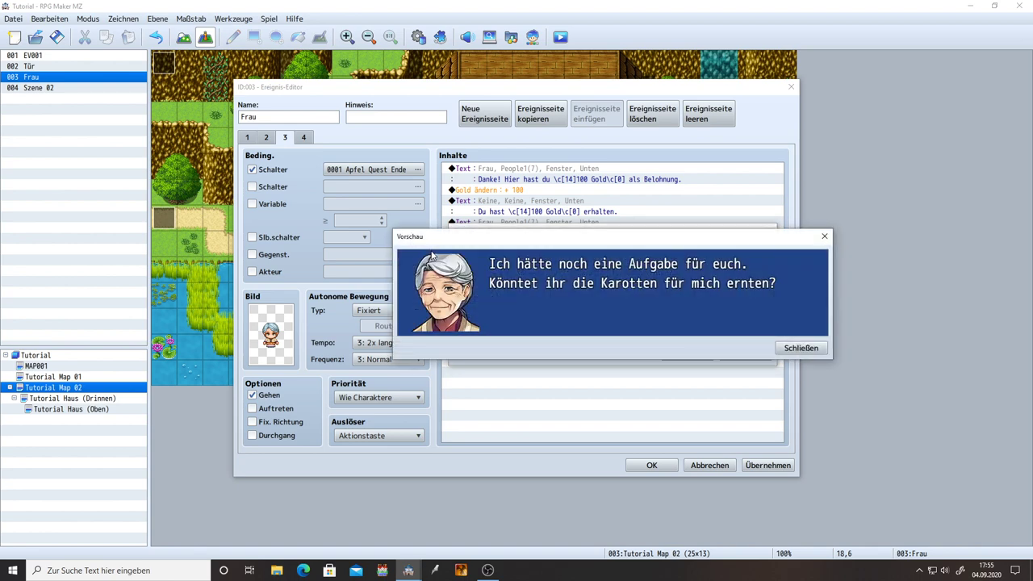
{"action": "left_click", "coordinate": [803, 347]}
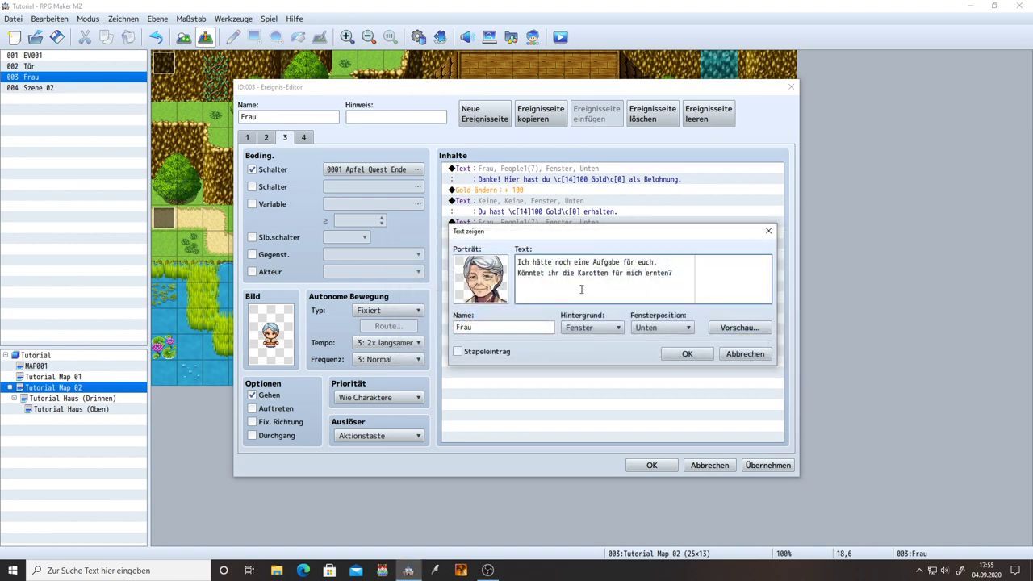
{"action": "left_click", "coordinate": [687, 355]}
{"action": "left_click", "coordinate": [771, 465]}
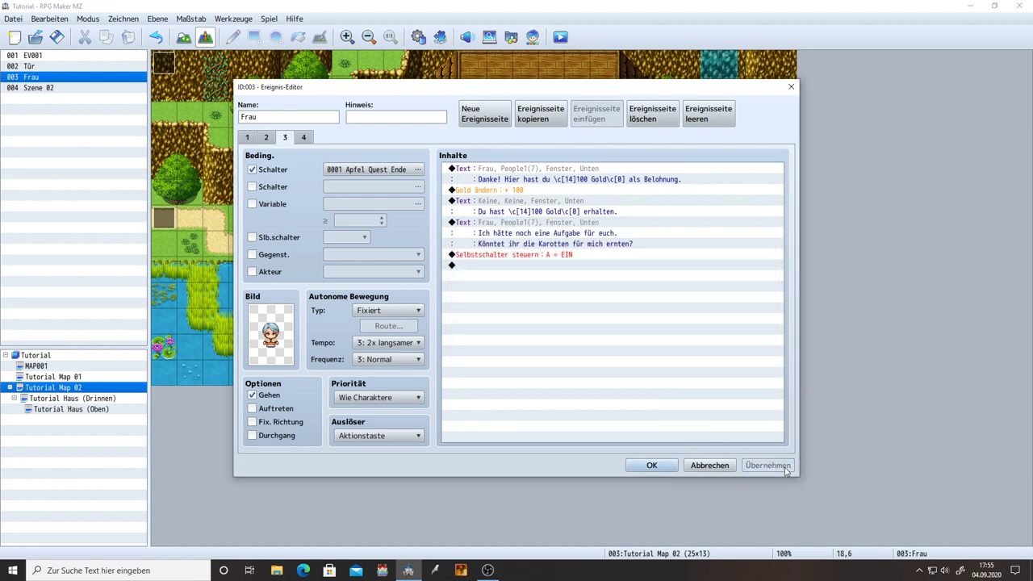
- Insert a Ja/Nein choice after the carrot question, with Auswahl #1 as default and Auswahl #2 for cancelling, and apply it
{"action": "double_click", "coordinate": [567, 264]}
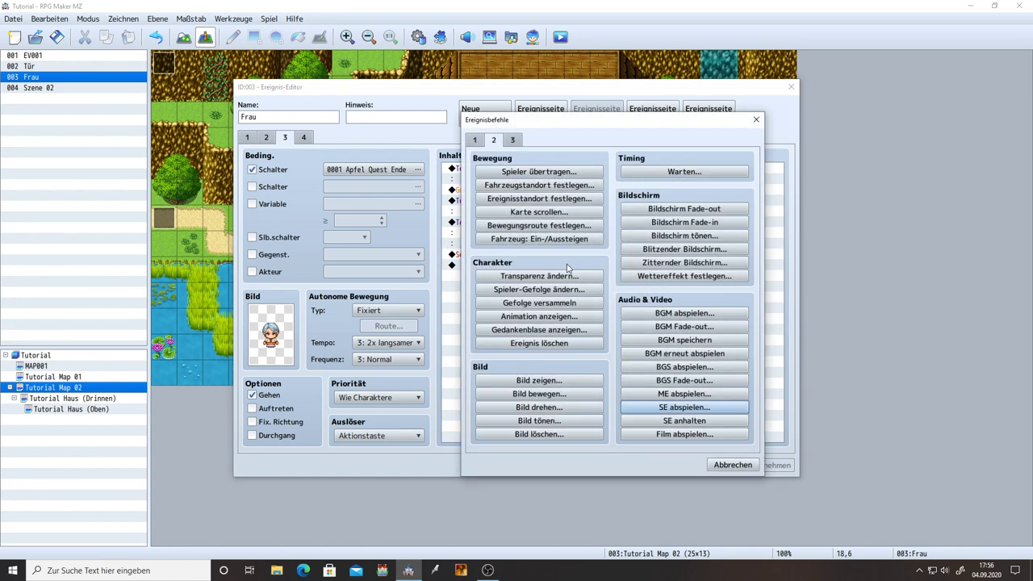
{"action": "left_click", "coordinate": [479, 142]}
{"action": "left_click", "coordinate": [522, 187]}
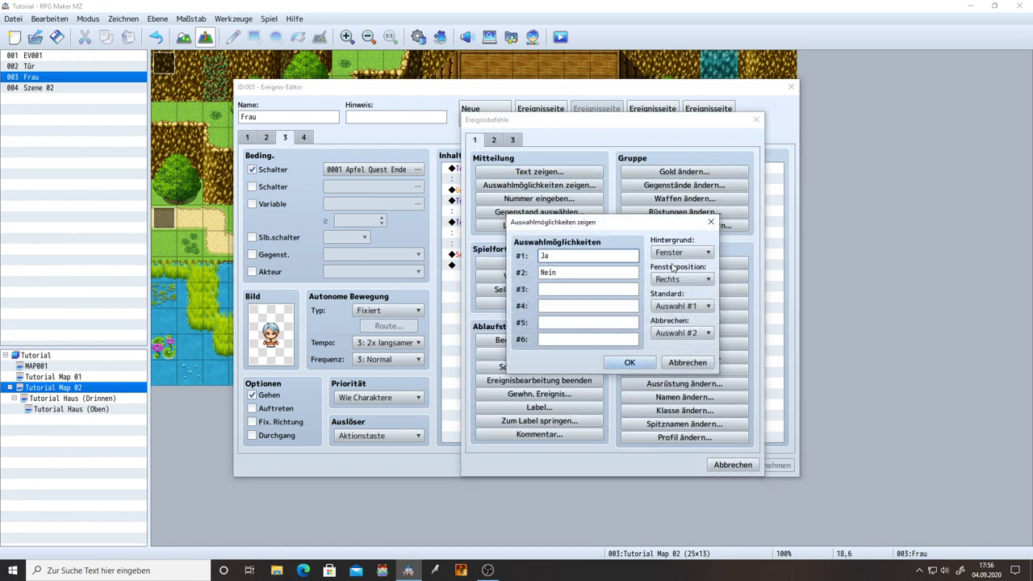
{"action": "left_click", "coordinate": [680, 307]}
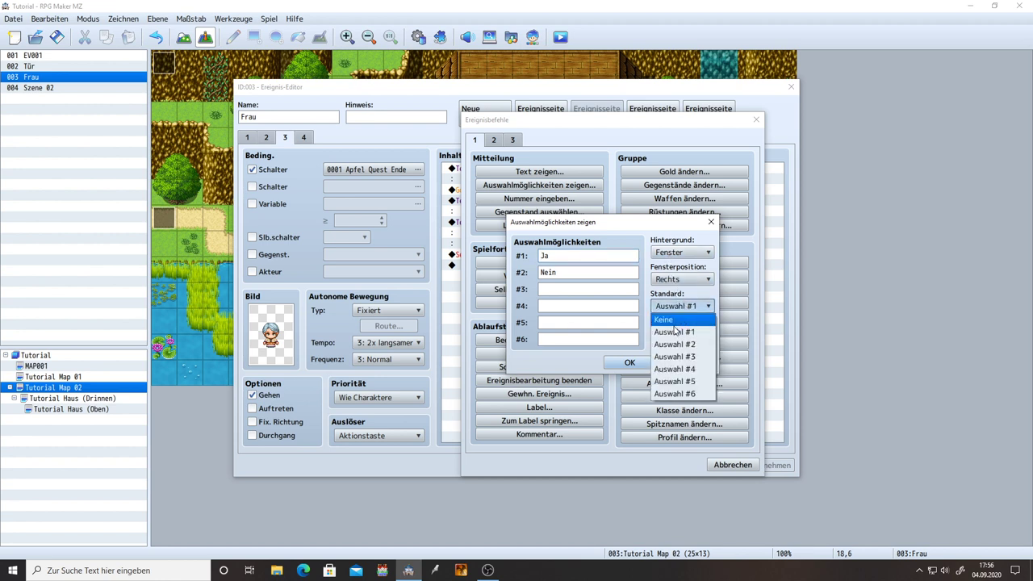
{"action": "left_click", "coordinate": [680, 310]}
{"action": "left_click", "coordinate": [629, 362]}
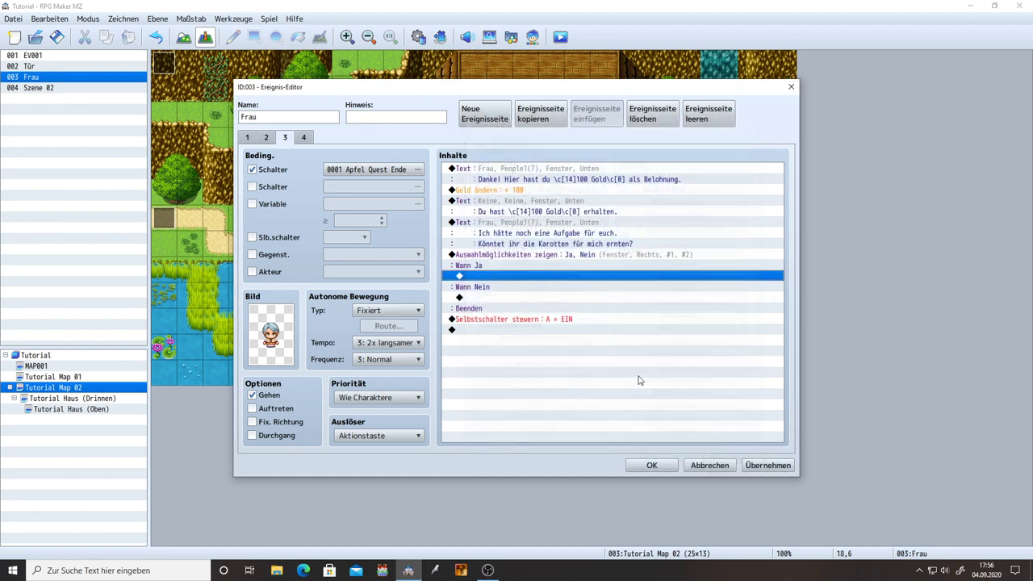
{"action": "left_click", "coordinate": [756, 466]}
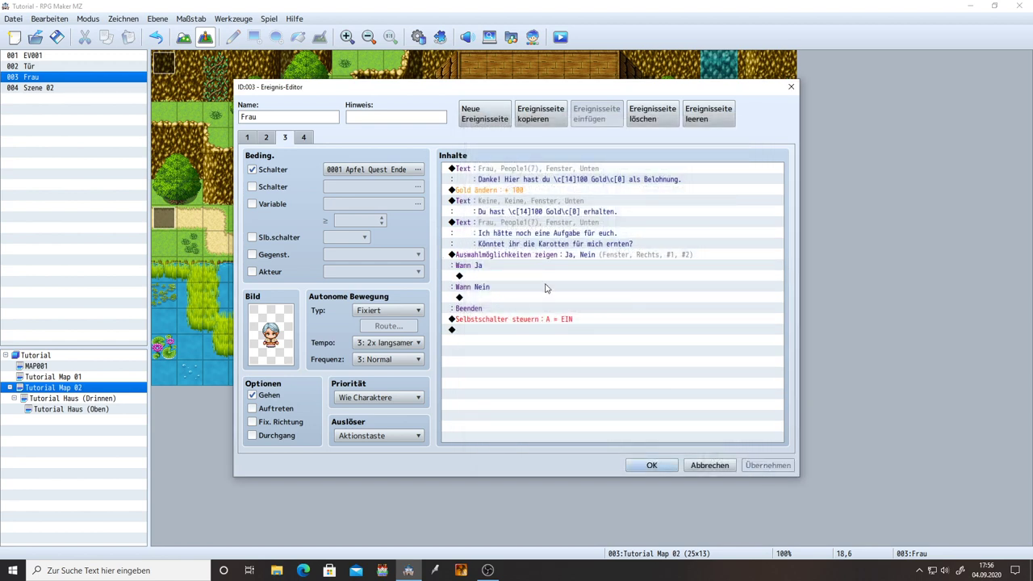
- Copy the hero's "Nein." reply from page 1 into both the Wann Ja and Wann Nein branches on page 3
{"action": "left_click", "coordinate": [496, 277]}
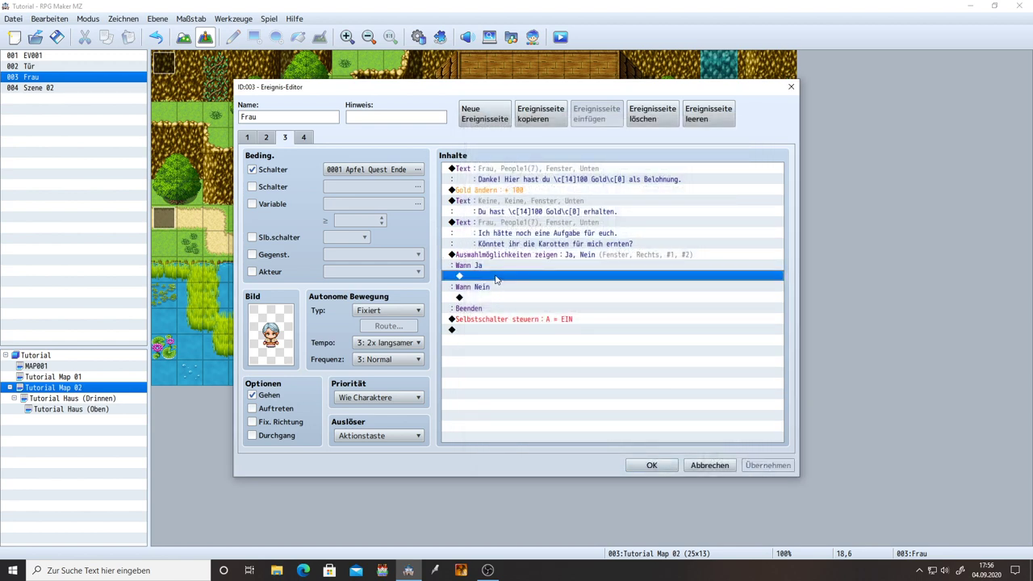
{"action": "left_click", "coordinate": [266, 138]}
{"action": "left_click", "coordinate": [248, 138]}
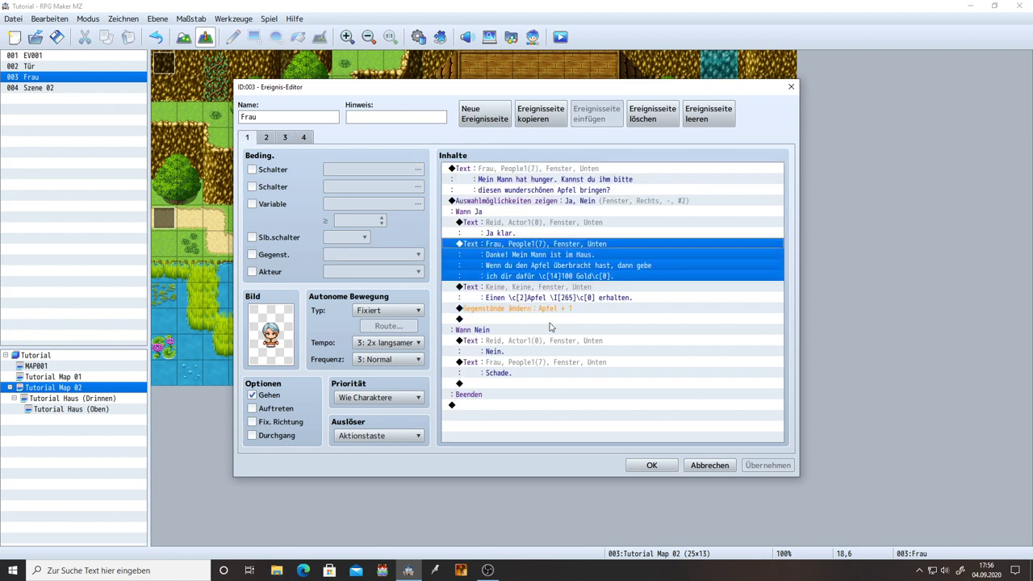
{"action": "left_click", "coordinate": [507, 344]}
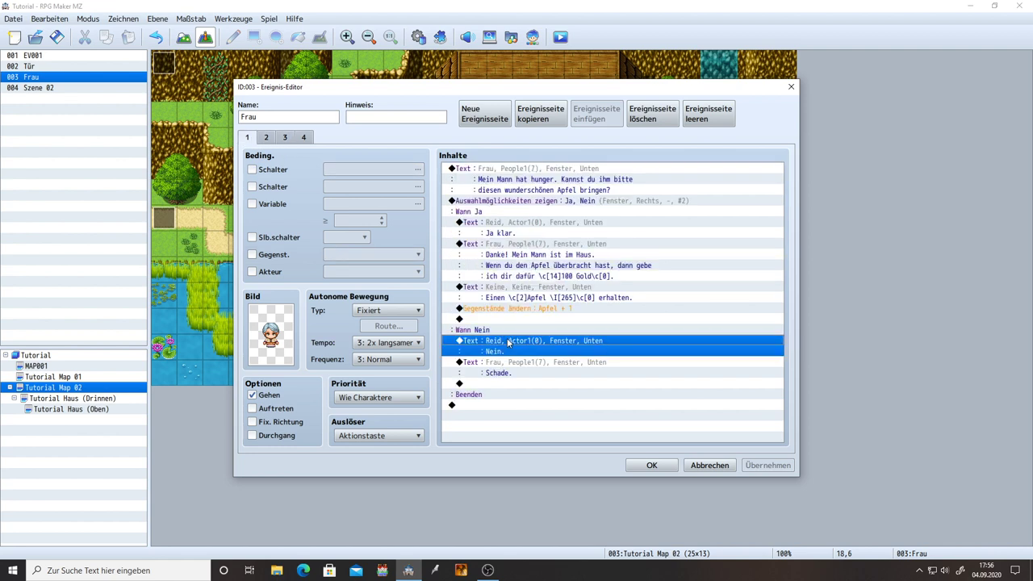
{"action": "left_click", "coordinate": [267, 137]}
{"action": "left_click", "coordinate": [284, 137]}
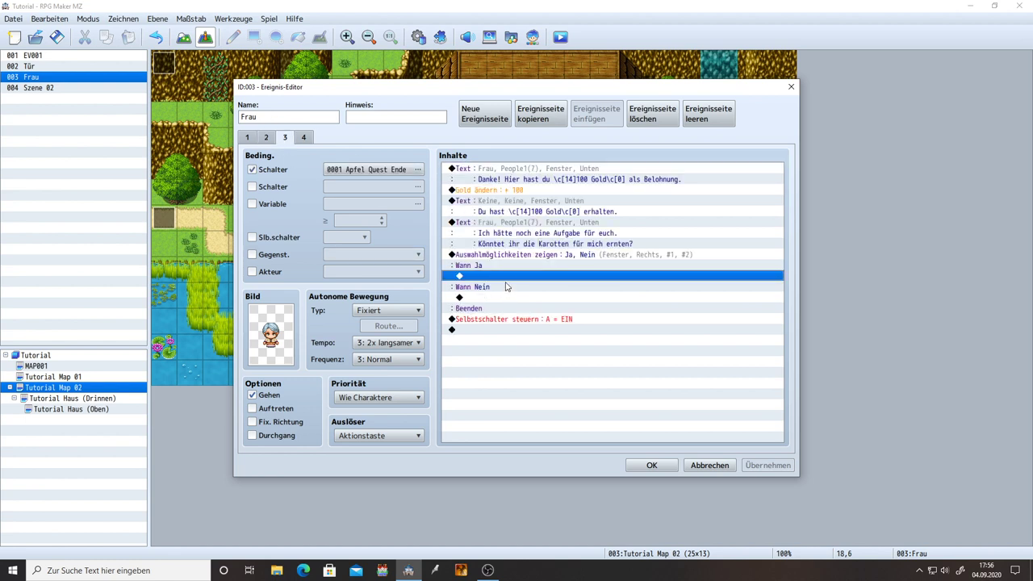
{"action": "key", "text": "ctrl+v"}
{"action": "left_click", "coordinate": [485, 319]}
{"action": "key", "text": "ctrl+v"}
- Change the hero's reply in the Wann Ja branch to "Ja." and apply the event changes
{"action": "left_click", "coordinate": [504, 281]}
{"action": "double_click", "coordinate": [504, 281]}
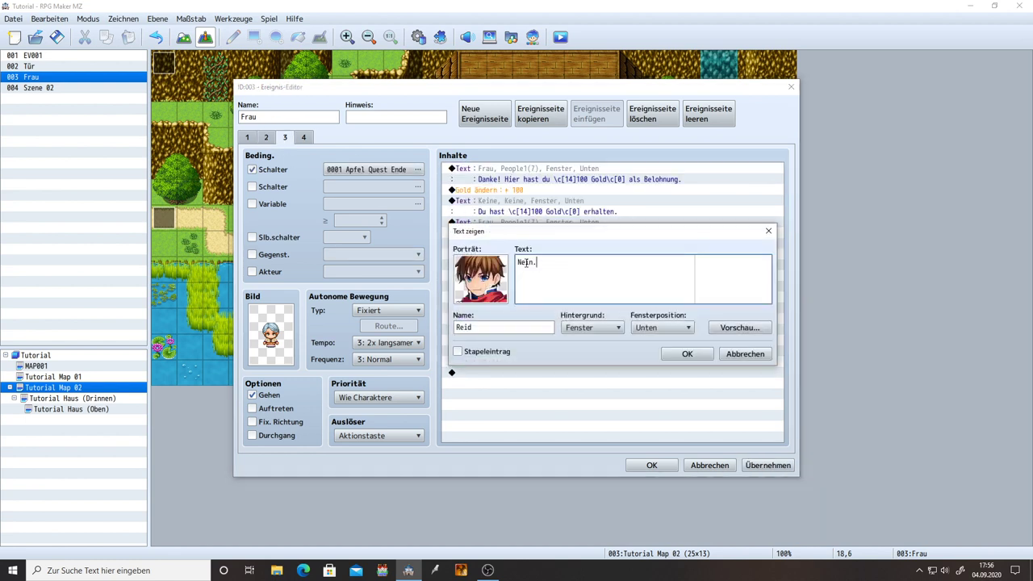
{"action": "type", "text": "Ja."}
{"action": "left_click", "coordinate": [687, 354]}
{"action": "left_click", "coordinate": [767, 465]}
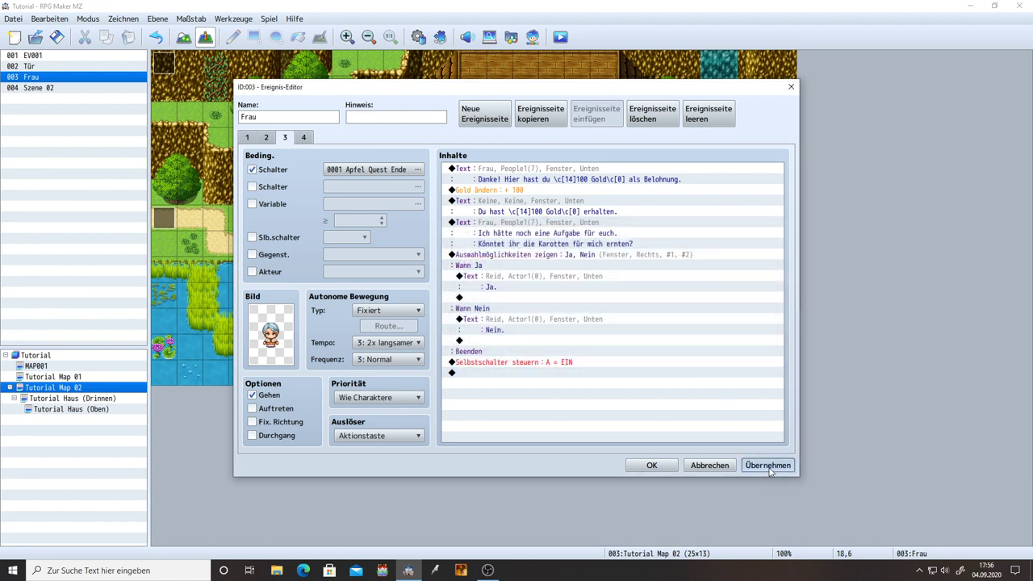
- Copy the woman's "Schade." text from page 1 to the end of the Wann Nein branch on page 3 and apply it
{"action": "left_click", "coordinate": [498, 333]}
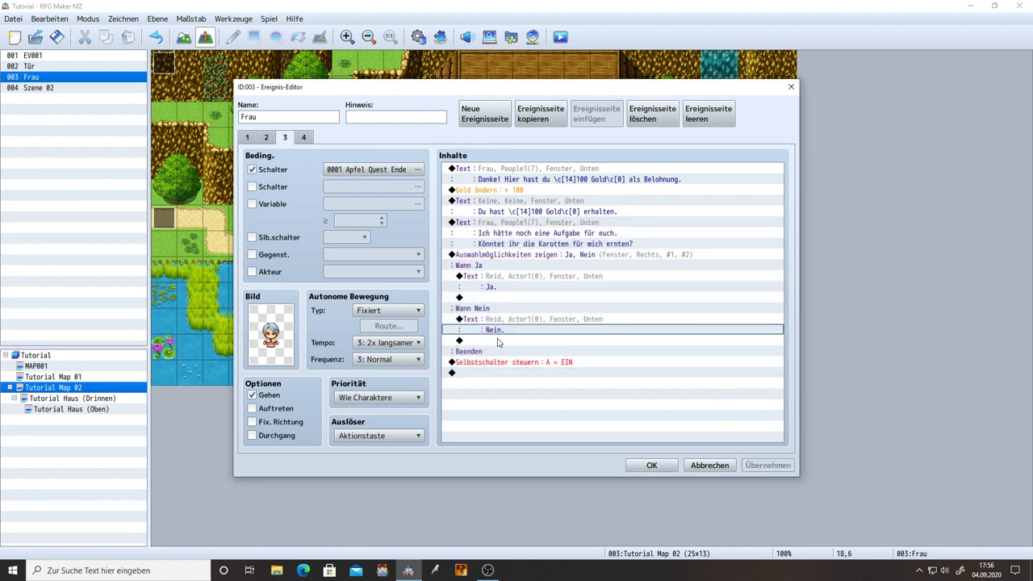
{"action": "left_click", "coordinate": [248, 137]}
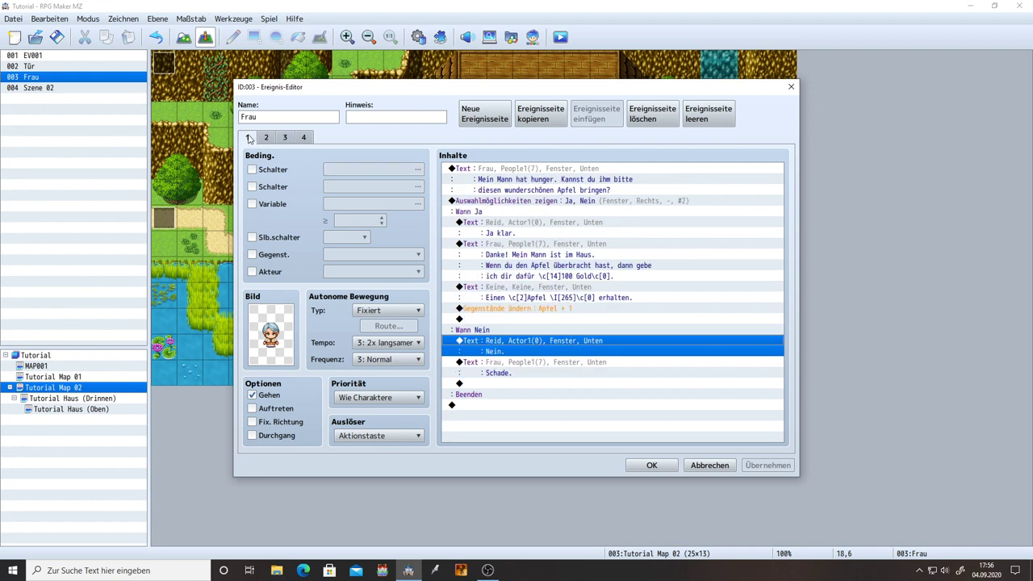
{"action": "left_click", "coordinate": [496, 368]}
{"action": "left_click", "coordinate": [289, 138]}
{"action": "left_click", "coordinate": [507, 342]}
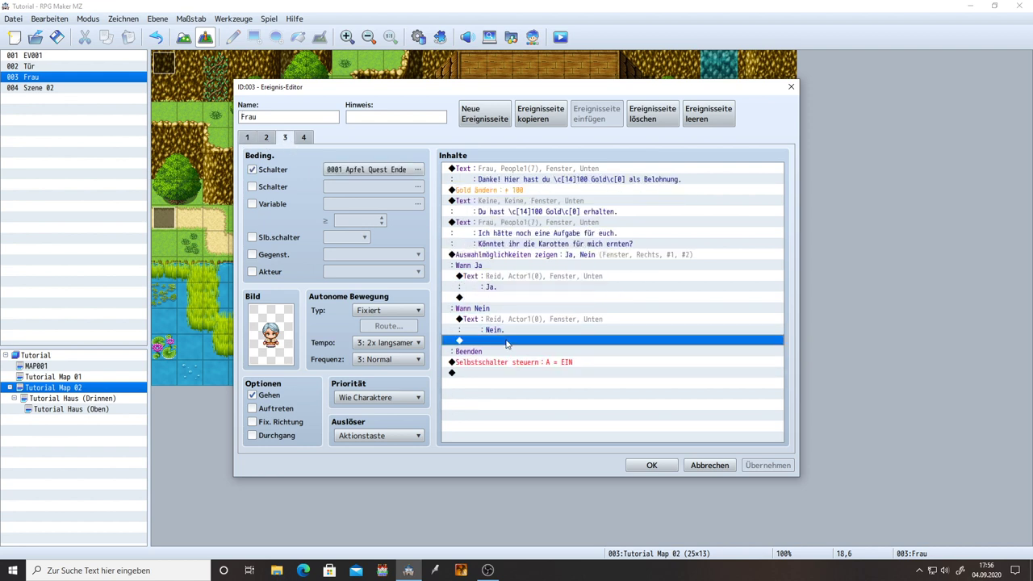
{"action": "key", "text": "ctrl+v"}
{"action": "left_click", "coordinate": [768, 465]}
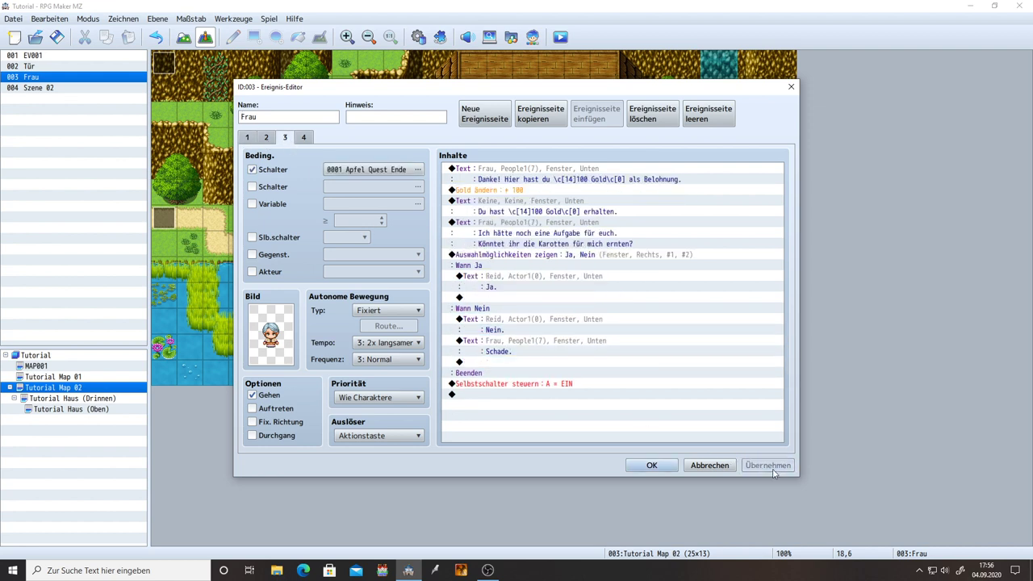
{"action": "left_click", "coordinate": [500, 298]}
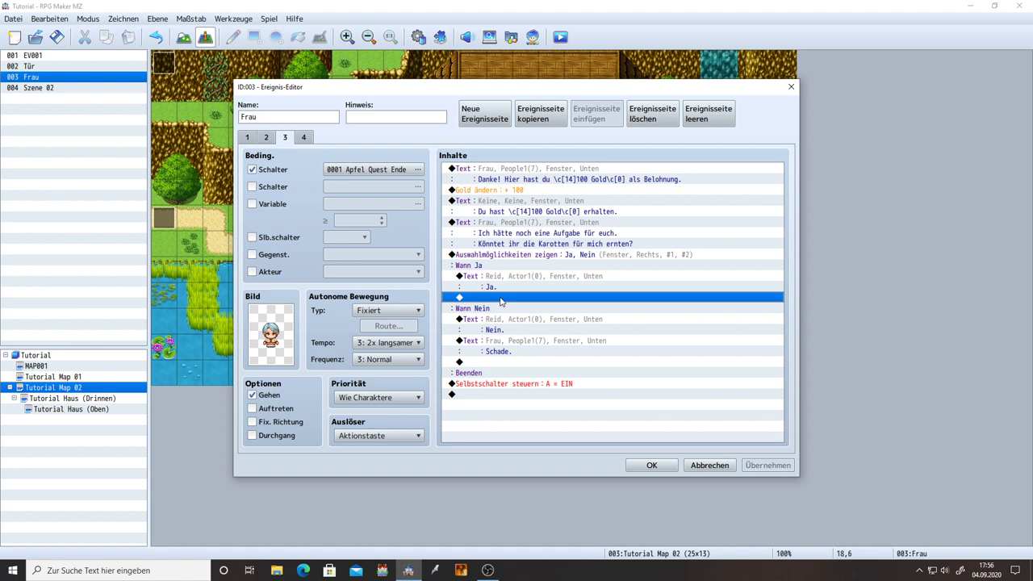
{"action": "double_click", "coordinate": [495, 301]}
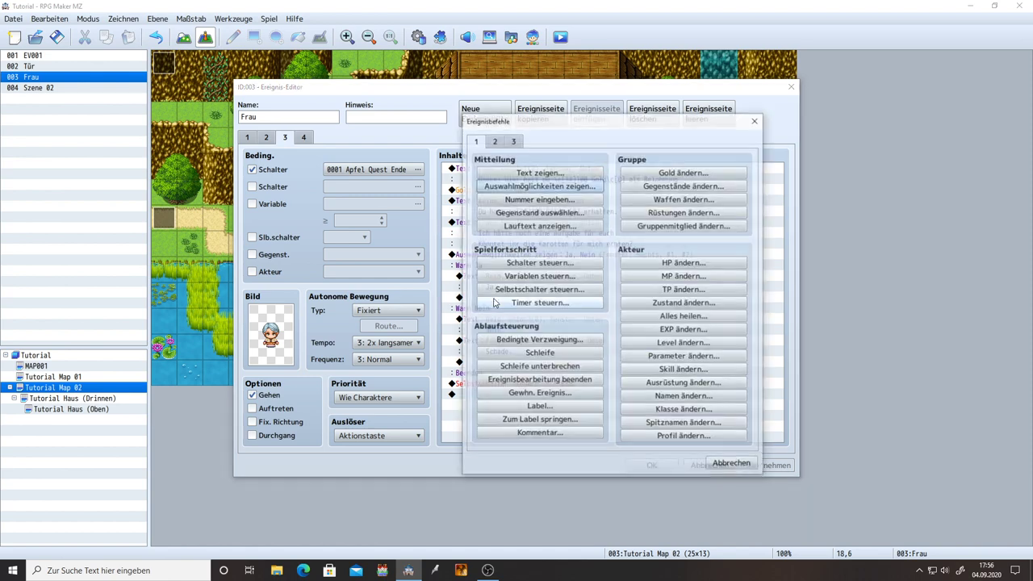
{"action": "left_click", "coordinate": [756, 119]}
- Copy the woman's carrot-harvest request text to the end of the Wann Ja branch on page 3
{"action": "left_click", "coordinate": [488, 232]}
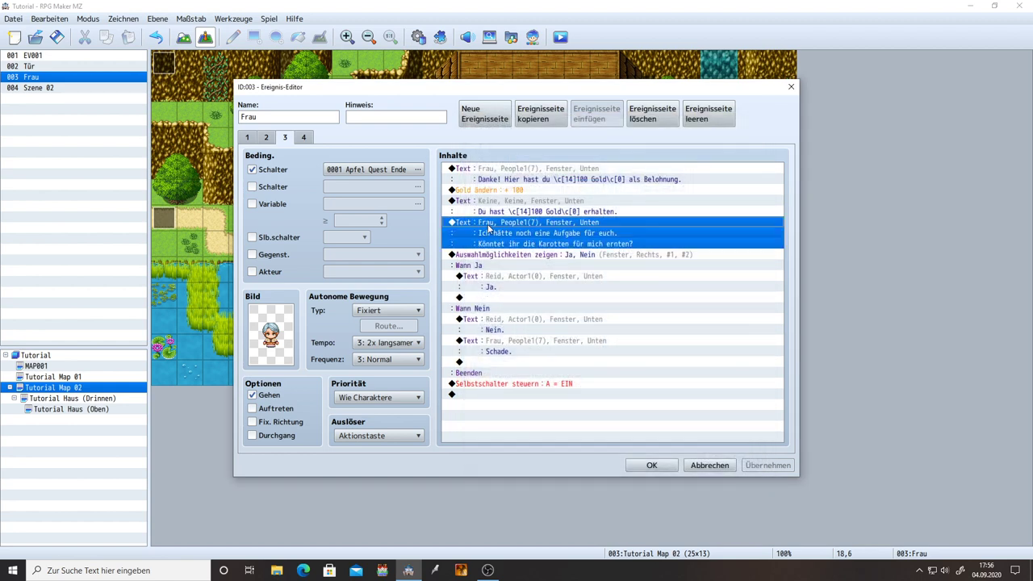
{"action": "key", "text": "ctrl+c"}
{"action": "left_click", "coordinate": [489, 299]}
{"action": "key", "text": "ctrl+v"}
- Change the copied text in the Wann Ja branch to "Danke! Ernte bitte alle Karotten und pack sie bitte in die Kiste vor dem Haus." on two lines and apply
{"action": "left_click", "coordinate": [507, 298]}
{"action": "double_click", "coordinate": [507, 298]}
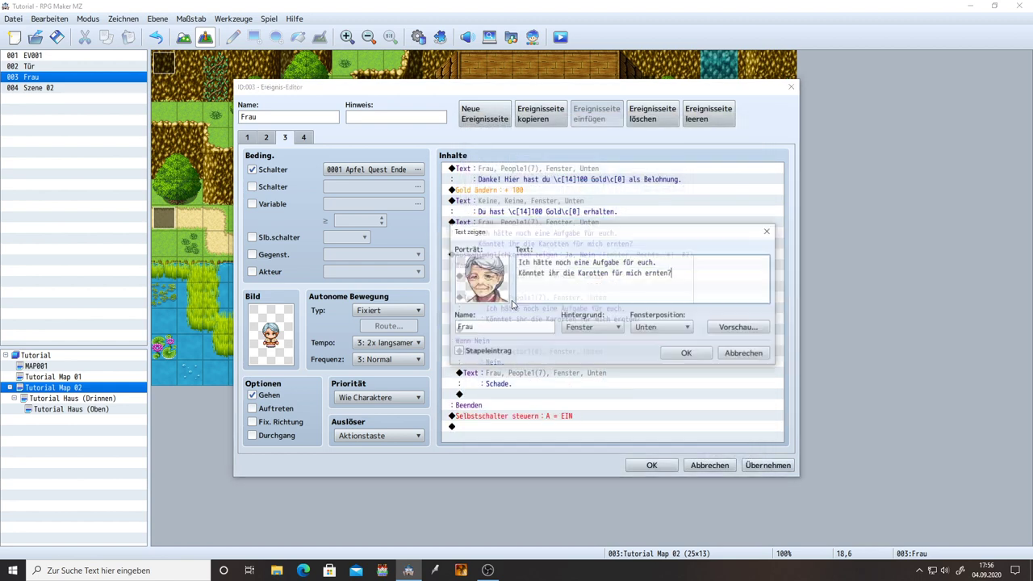
{"action": "key", "text": "ctrl+a"}
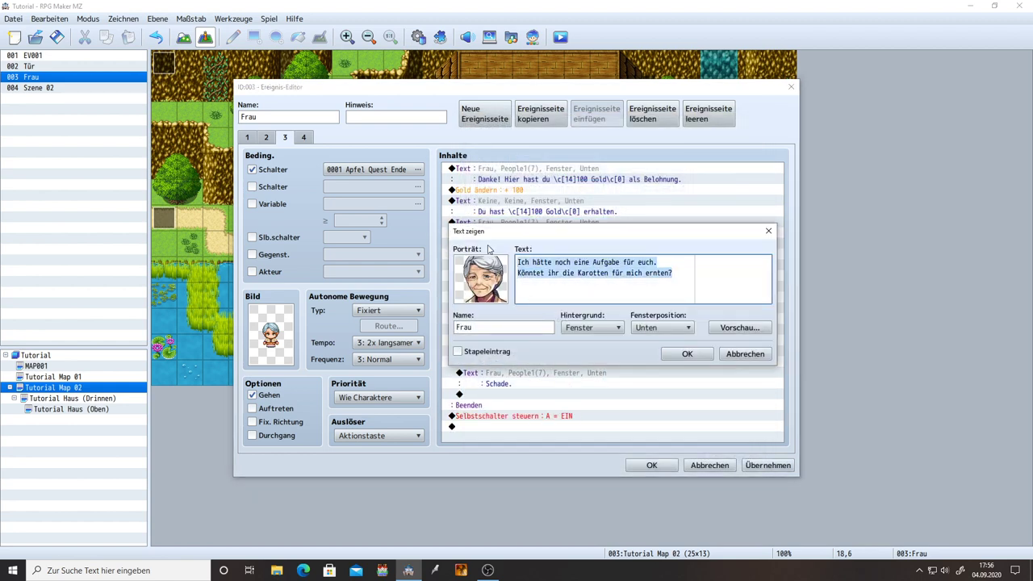
{"action": "key", "text": "Delete"}
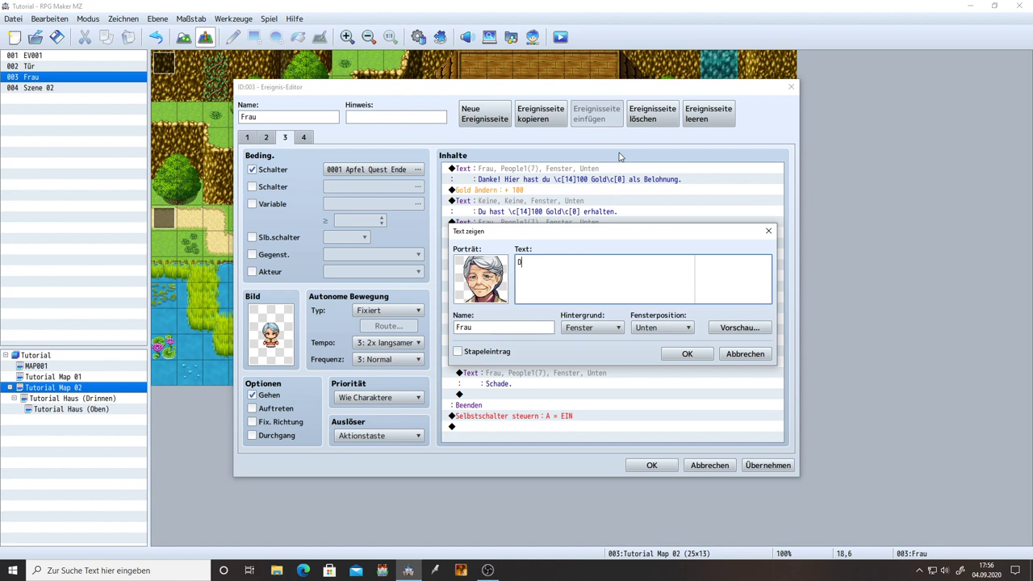
{"action": "type", "text": "anke! Ew"}
{"action": "type", "text": "tten und pack sie in die Ki"}
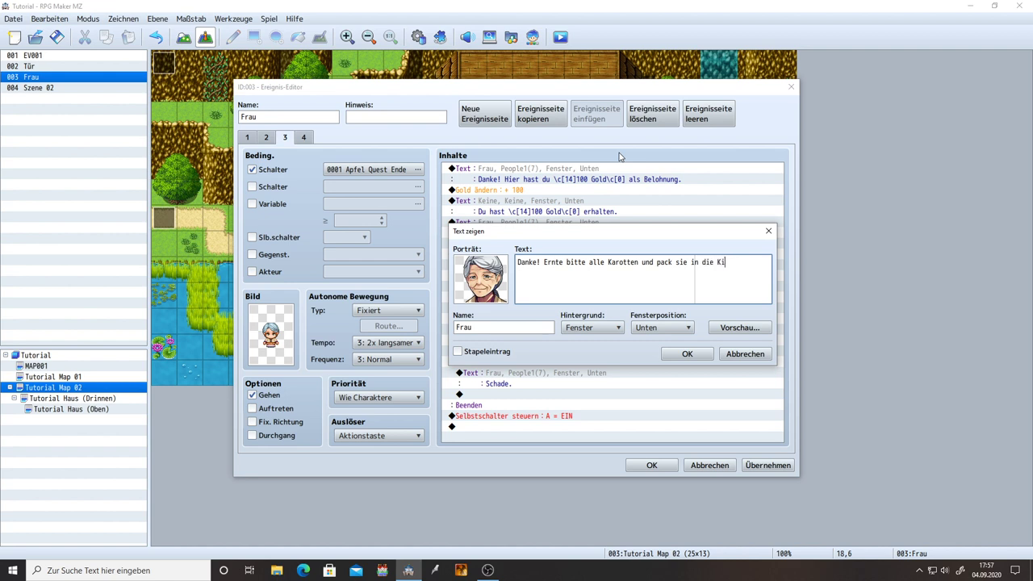
{"action": "type", "text": "dem Haus"}
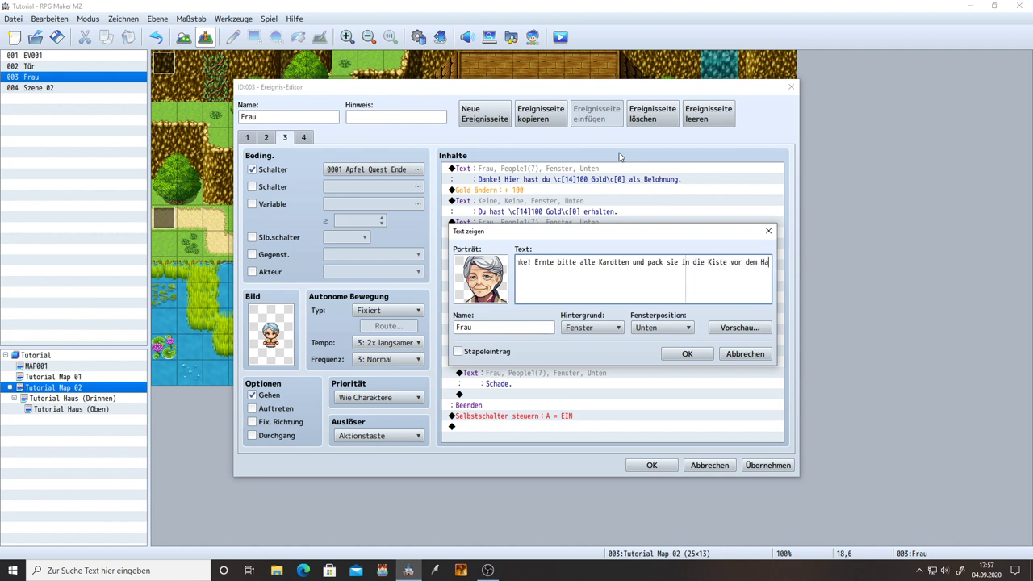
{"action": "left_click", "coordinate": [676, 262]}
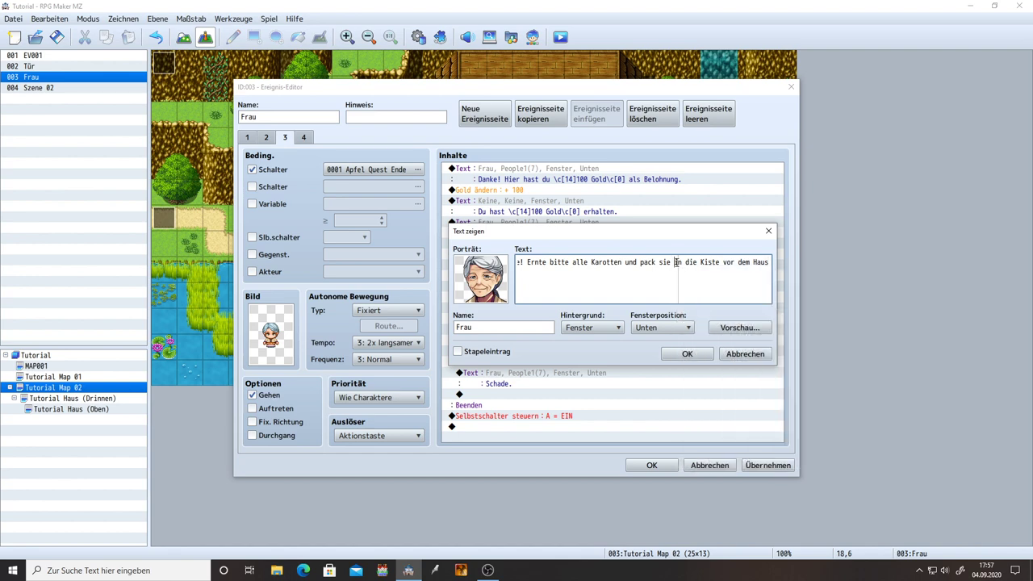
{"action": "type", "text": "Bitte"}
{"action": "key", "text": "Return"}
{"action": "left_click", "coordinate": [645, 279]}
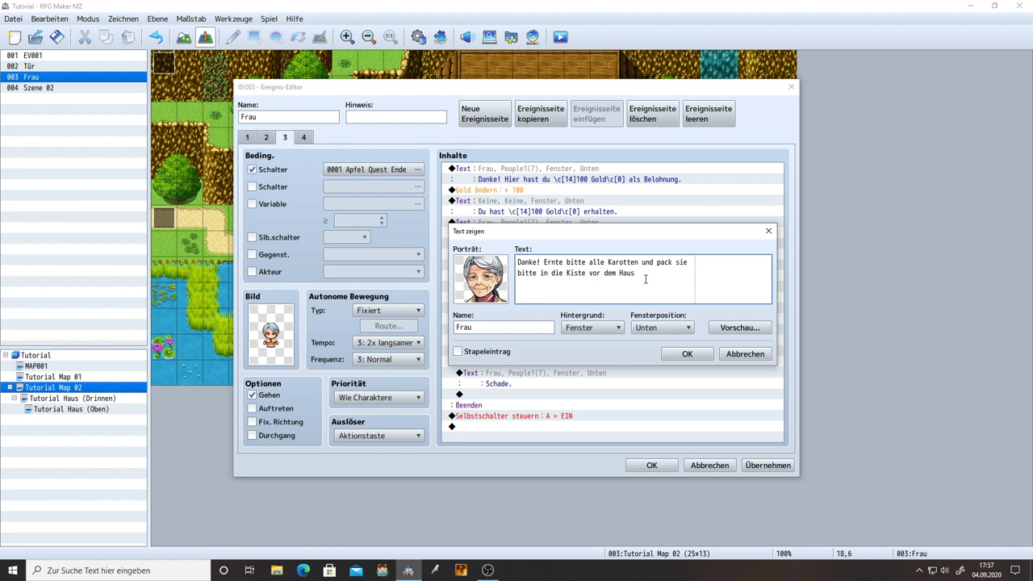
{"action": "left_click", "coordinate": [687, 354]}
{"action": "left_click", "coordinate": [768, 466]}
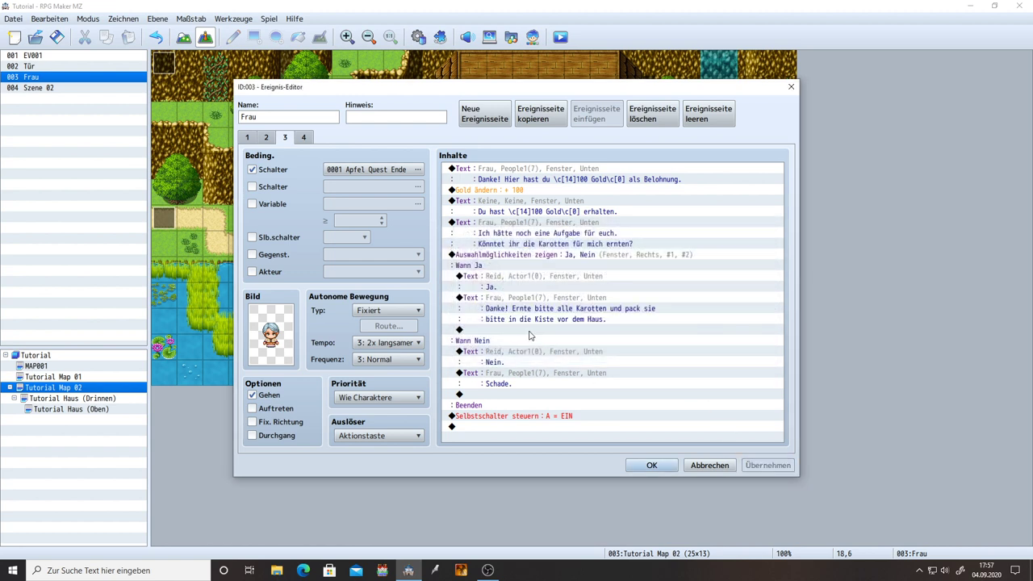
- Move the Selbstschalter A = EIN command from the end of page 3 into the Wann Nein branch after "Schade." and apply it
{"action": "left_click", "coordinate": [516, 417]}
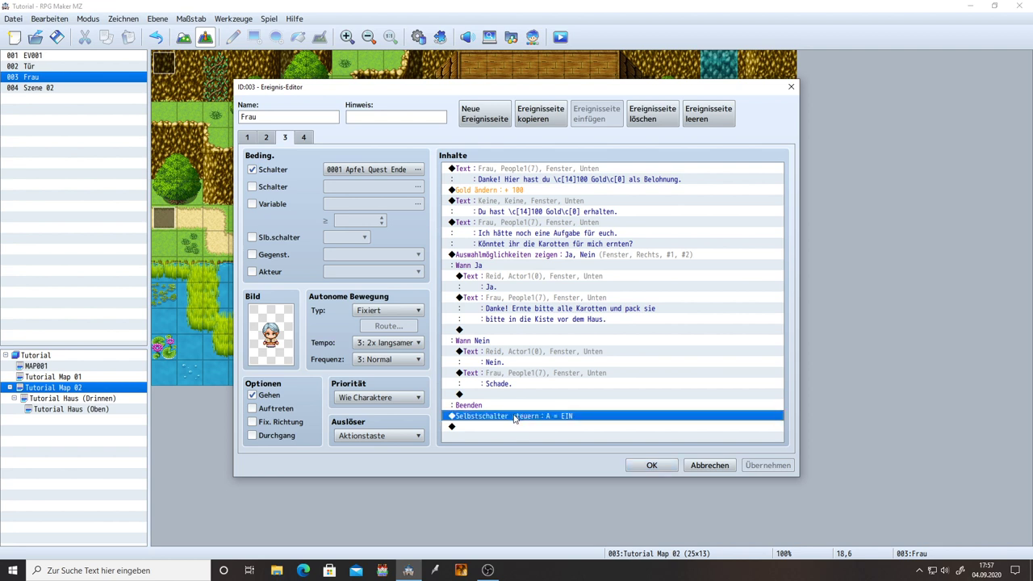
{"action": "key", "text": "ctrl+x"}
{"action": "left_click", "coordinate": [512, 396]}
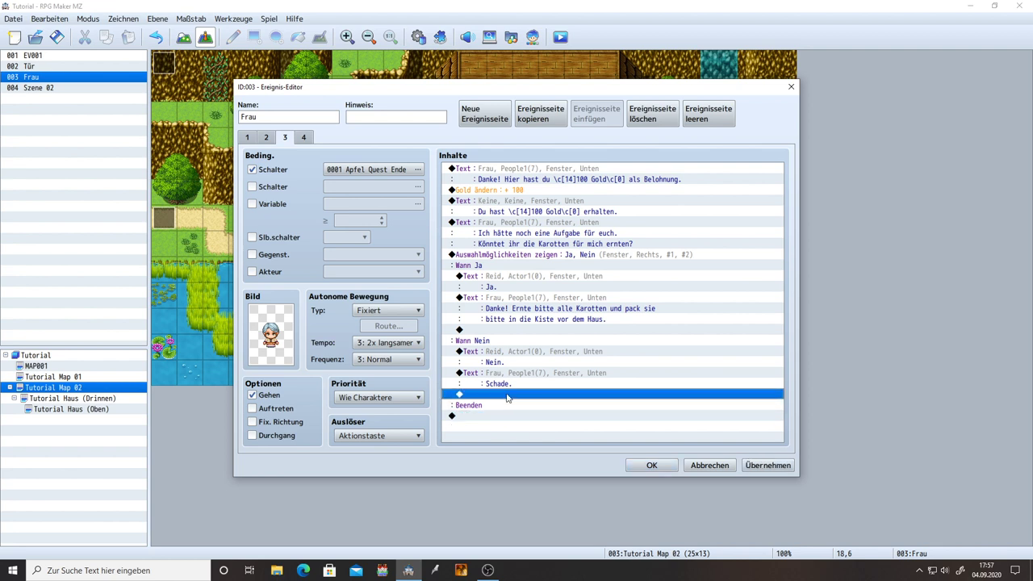
{"action": "key", "text": "ctrl+v"}
{"action": "left_click", "coordinate": [763, 467]}
- Add a Schalter steuern command at the end of the Wann Ja branch that sets switch 0002, named "Karotten Quest Start", to EIN
{"action": "left_click", "coordinate": [543, 330]}
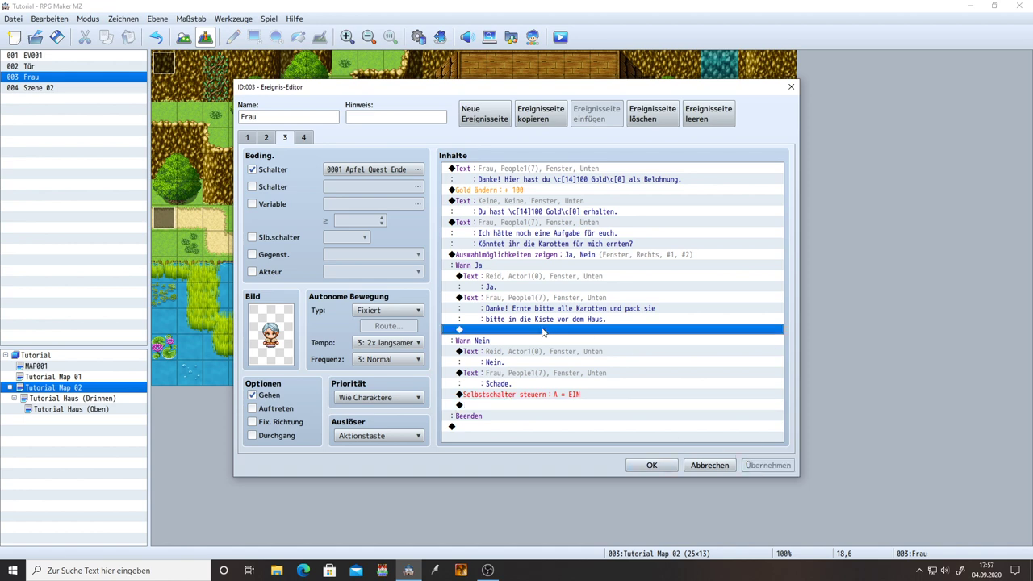
{"action": "double_click", "coordinate": [543, 330]}
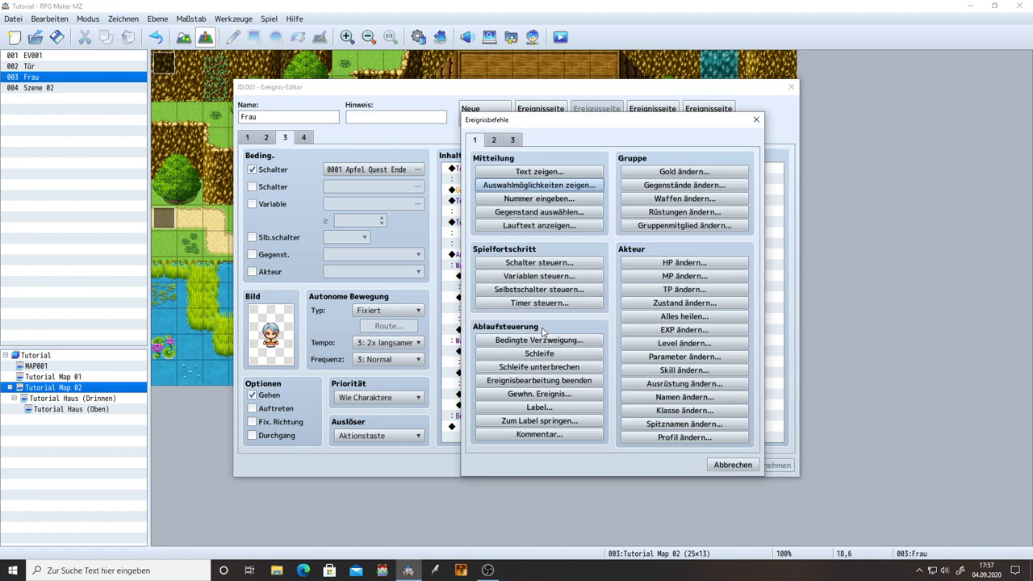
{"action": "left_click", "coordinate": [546, 263]}
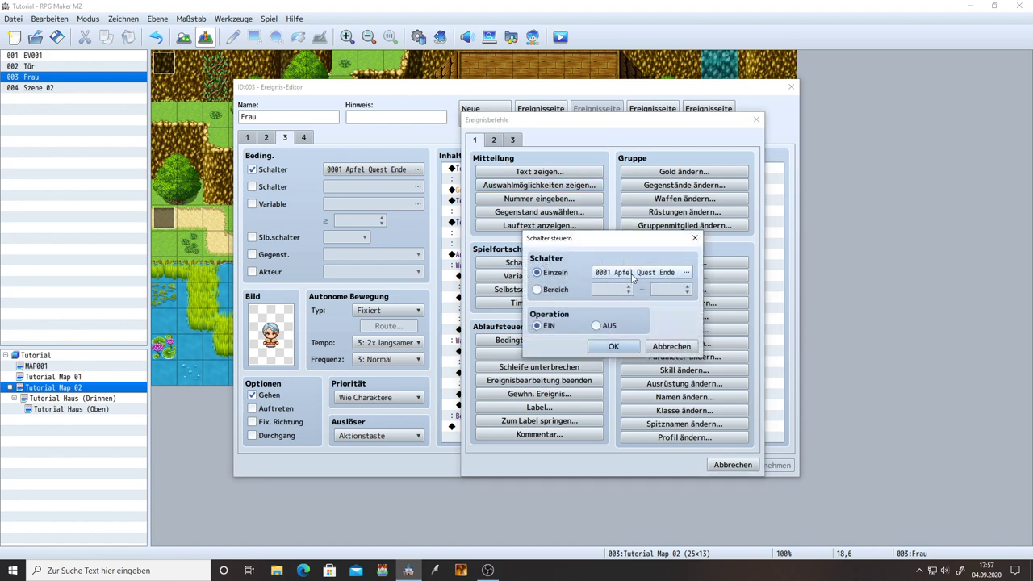
{"action": "left_click", "coordinate": [634, 274]}
{"action": "left_click", "coordinate": [618, 192]}
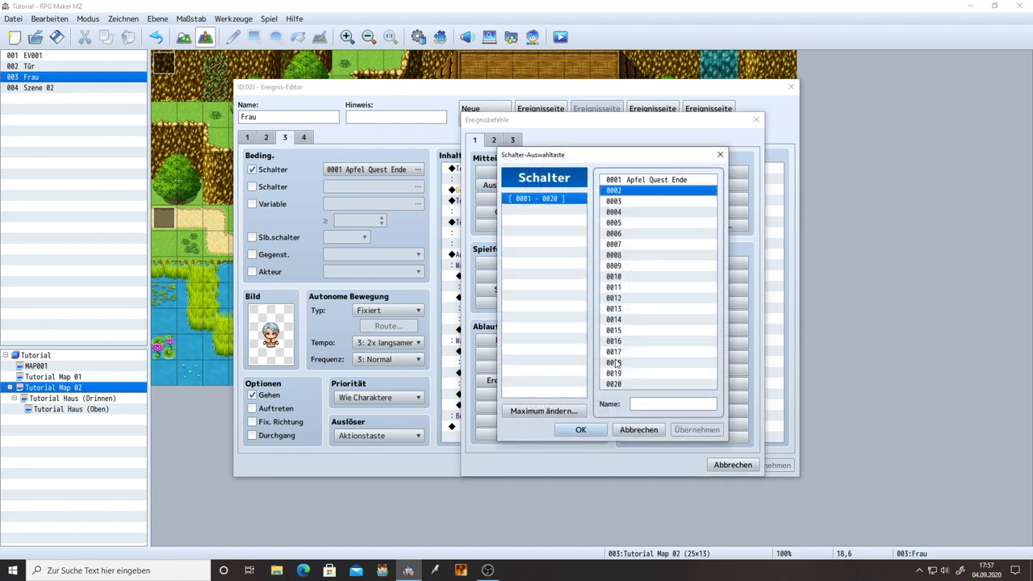
{"action": "left_click", "coordinate": [646, 405]}
{"action": "type", "text": "Kar"}
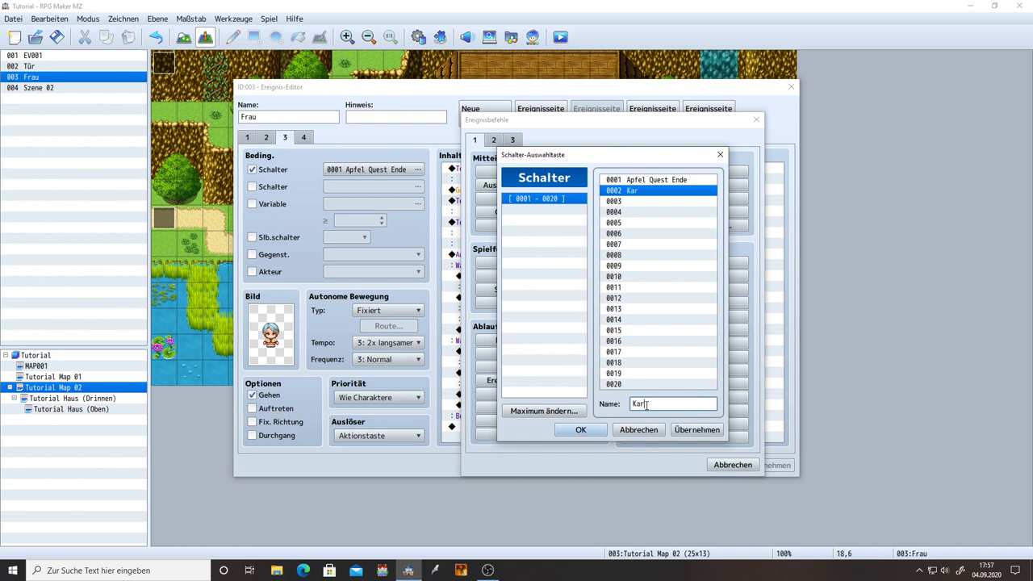
{"action": "type", "text": "otten Quest - Start"}
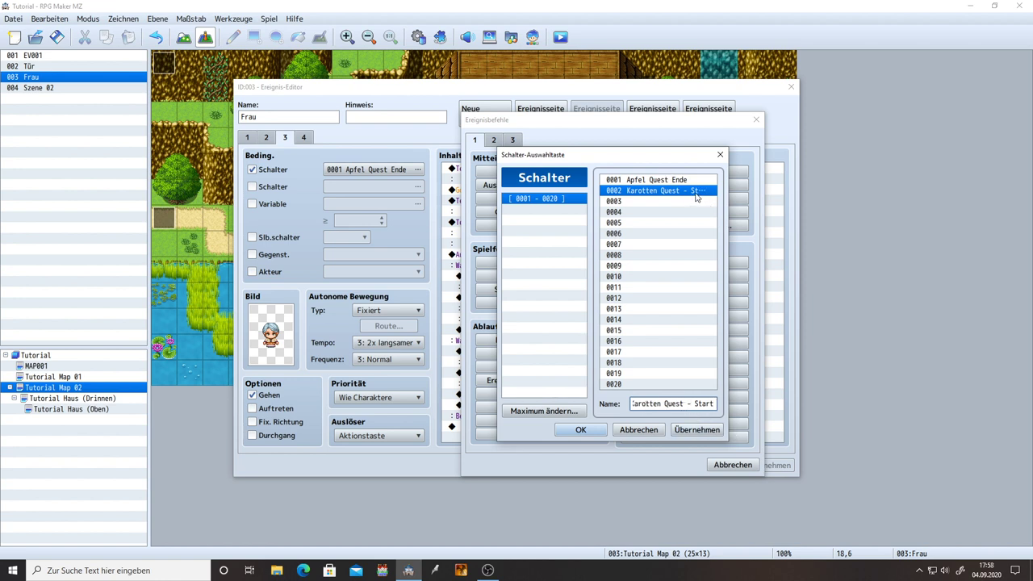
{"action": "key", "text": "Left"}
{"action": "key", "text": "Left"}
{"action": "key", "text": "Left"}
{"action": "key", "text": "Left"}
{"action": "key", "text": "Left"}
{"action": "key", "text": "BackSpace"}
{"action": "key", "text": "BackSpace"}
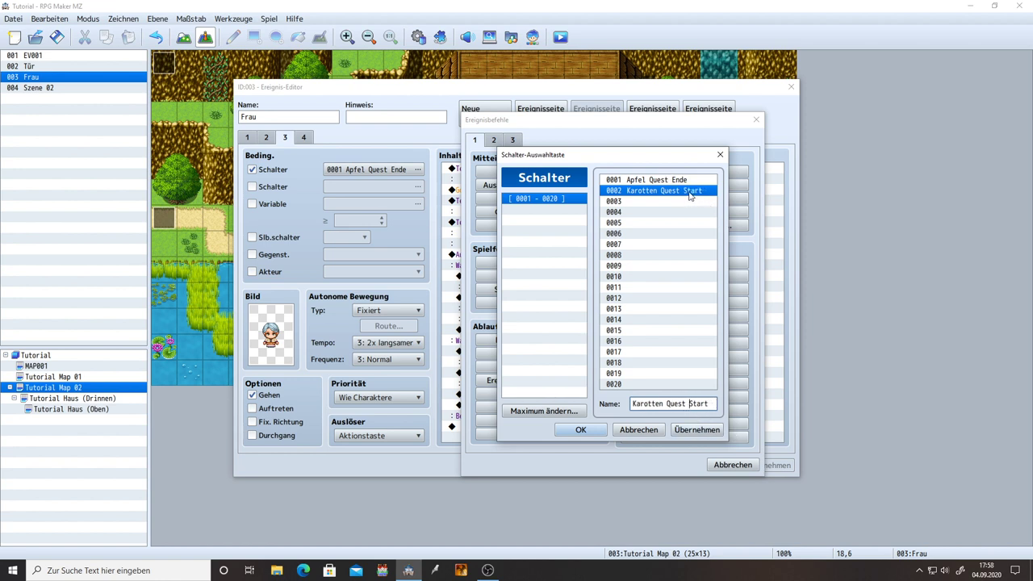
{"action": "left_click", "coordinate": [707, 429]}
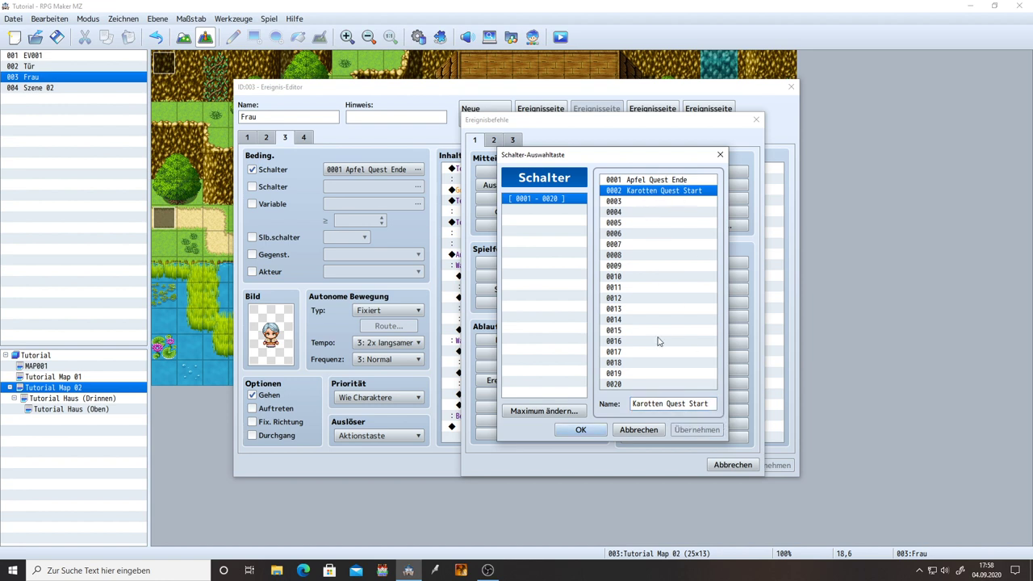
{"action": "left_click", "coordinate": [596, 436]}
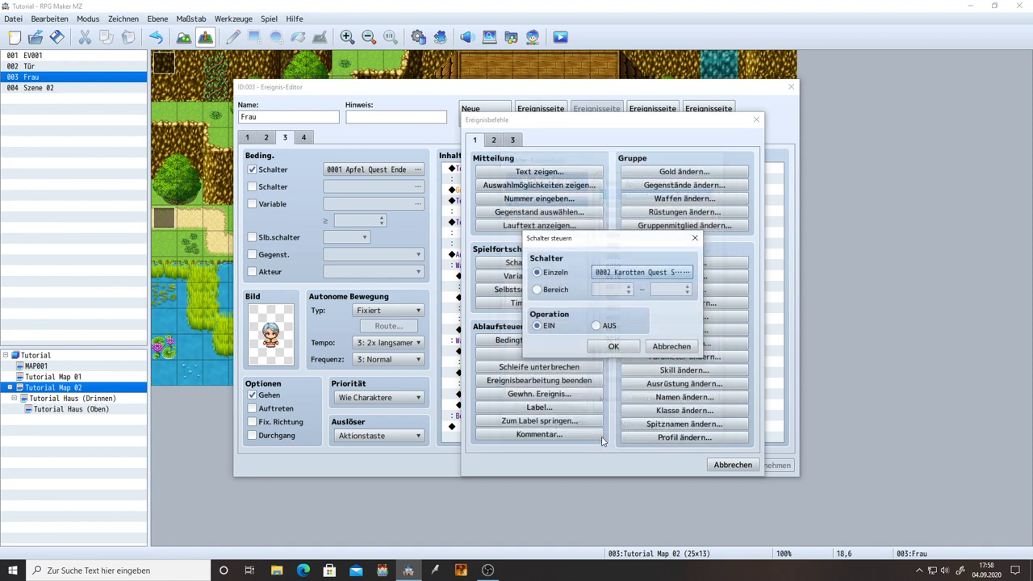
{"action": "left_click", "coordinate": [614, 346]}
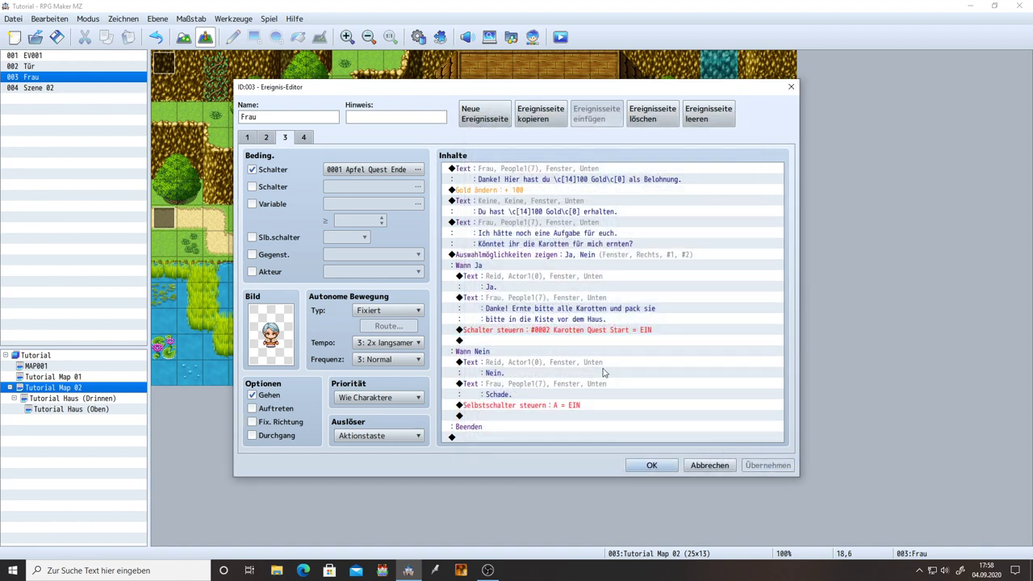
{"action": "left_click", "coordinate": [513, 331]}
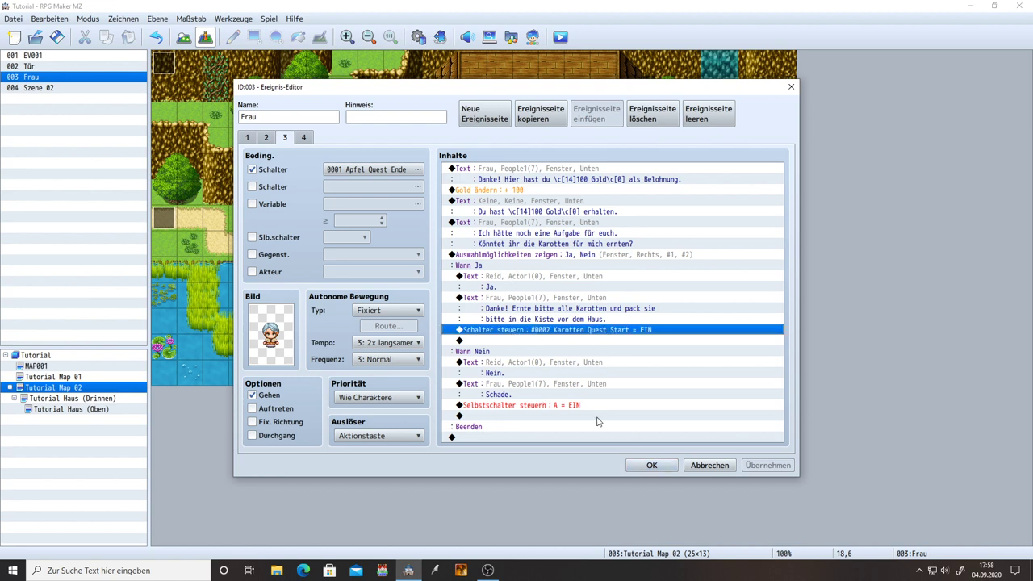
{"action": "left_click", "coordinate": [552, 407]}
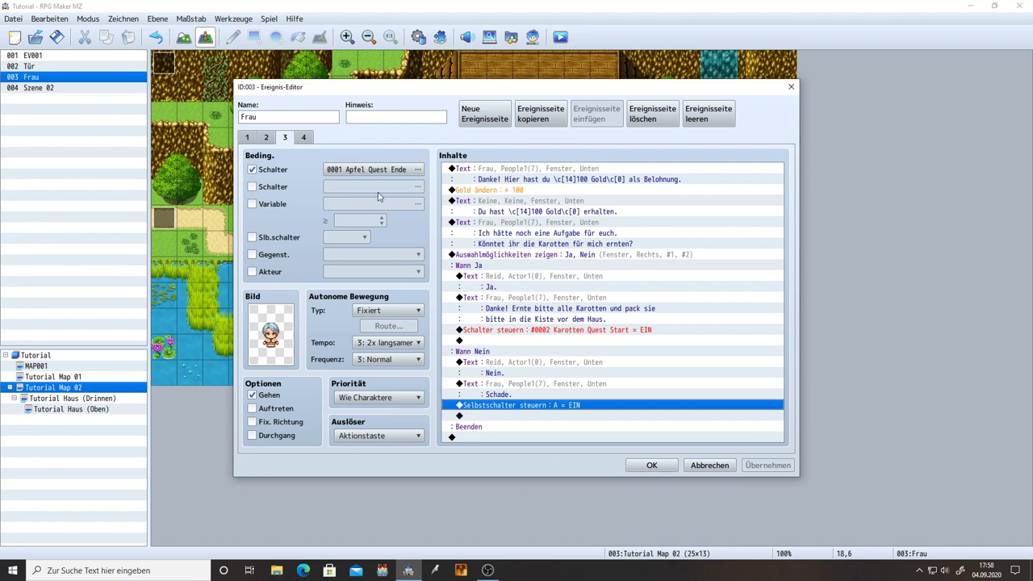
{"action": "left_click", "coordinate": [573, 330]}
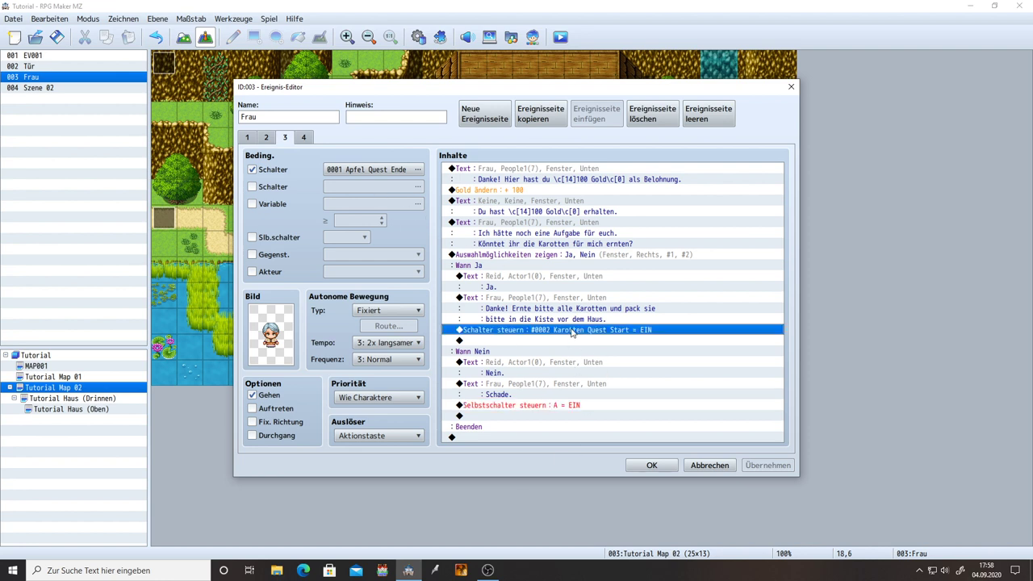
{"action": "left_click", "coordinate": [525, 407]}
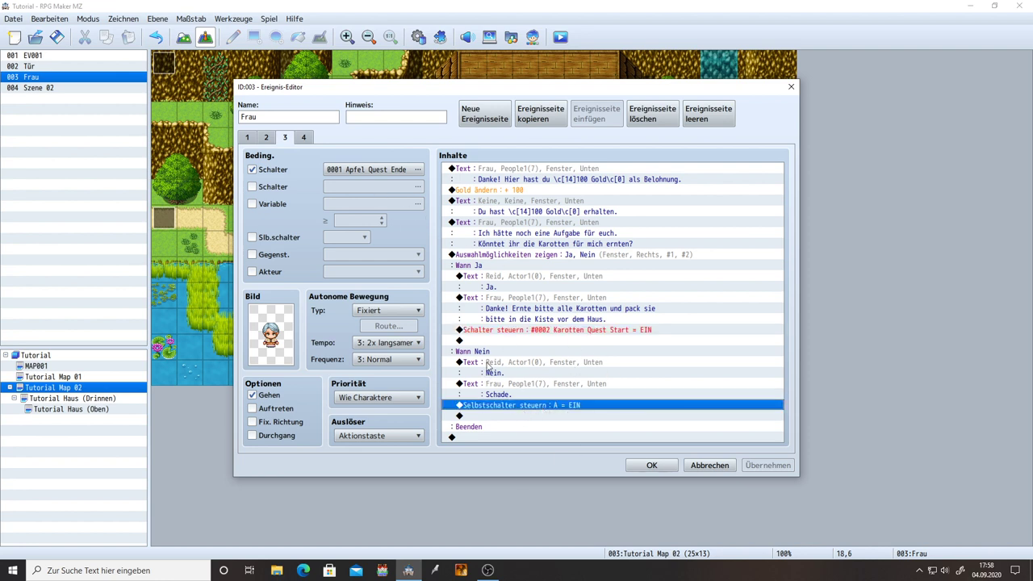
- Duplicate event page 4 as a new page 5
{"action": "left_click", "coordinate": [303, 137]}
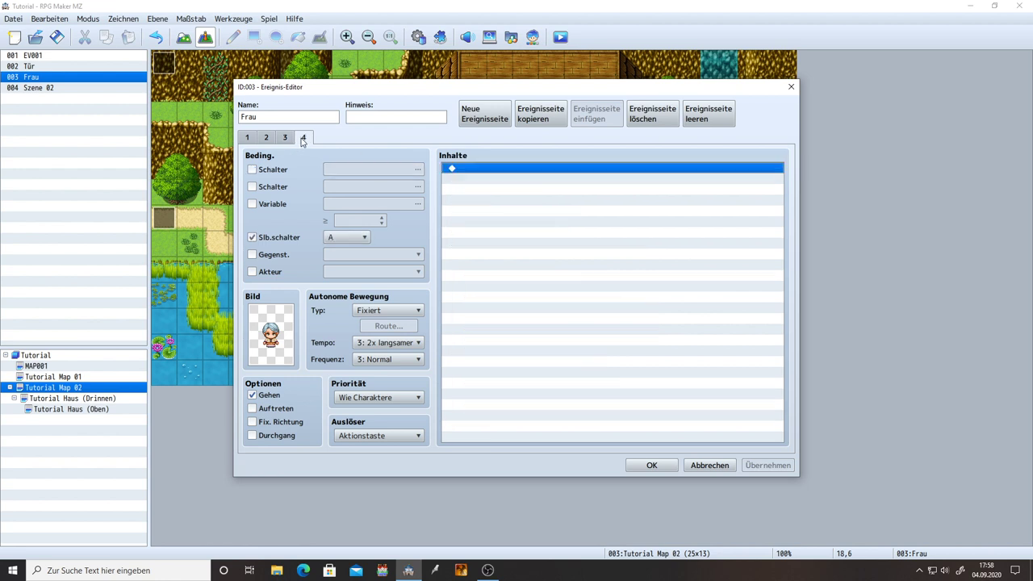
{"action": "left_click", "coordinate": [548, 120]}
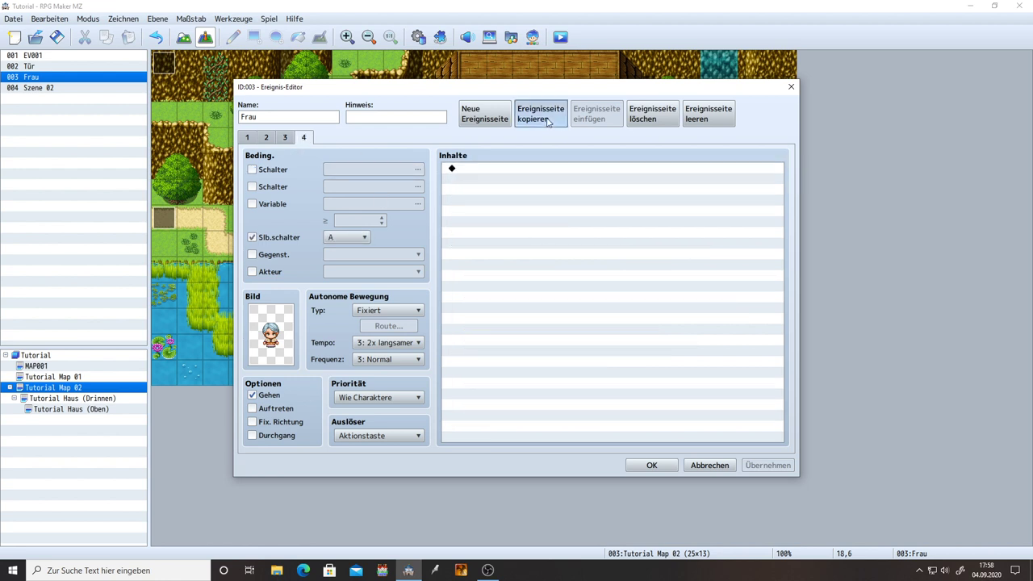
{"action": "left_click", "coordinate": [595, 118]}
- Set page 5's condition to switch 0002 Karotten Quest Start, remove its self-switch condition, and apply the changes
{"action": "left_click", "coordinate": [273, 171]}
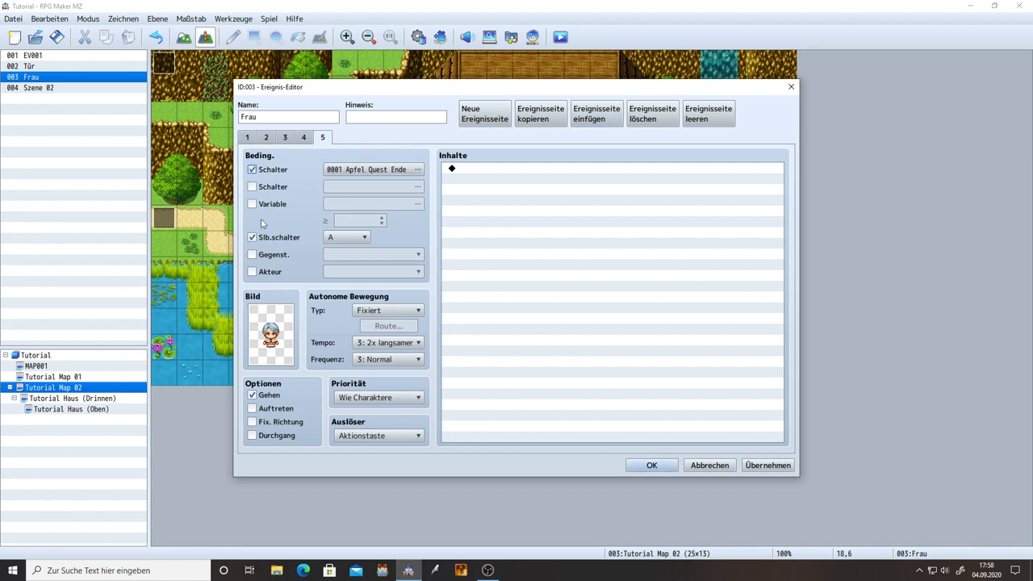
{"action": "left_click", "coordinate": [273, 238]}
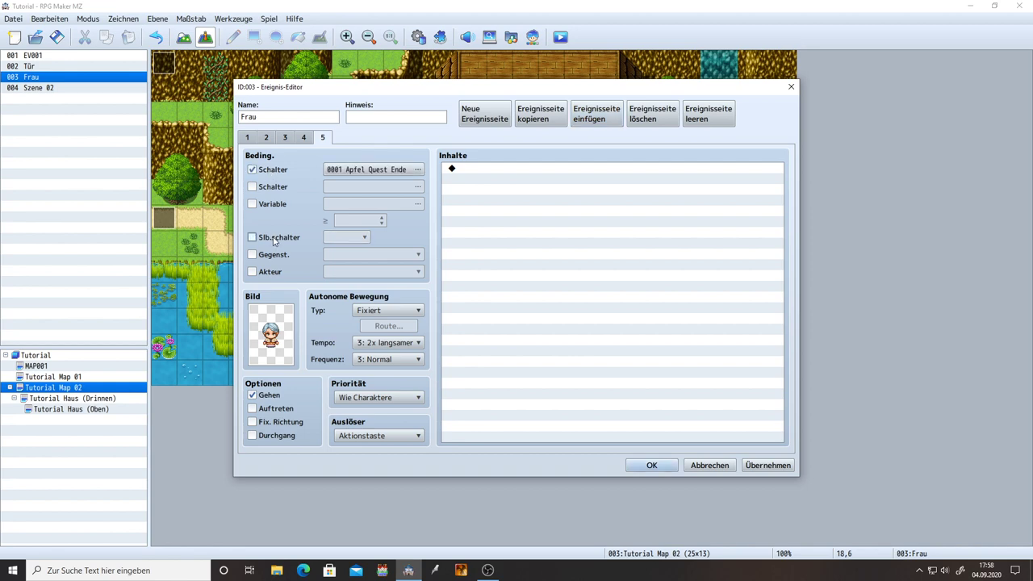
{"action": "left_click", "coordinate": [353, 175]}
{"action": "left_click", "coordinate": [539, 176]}
{"action": "double_click", "coordinate": [539, 176]}
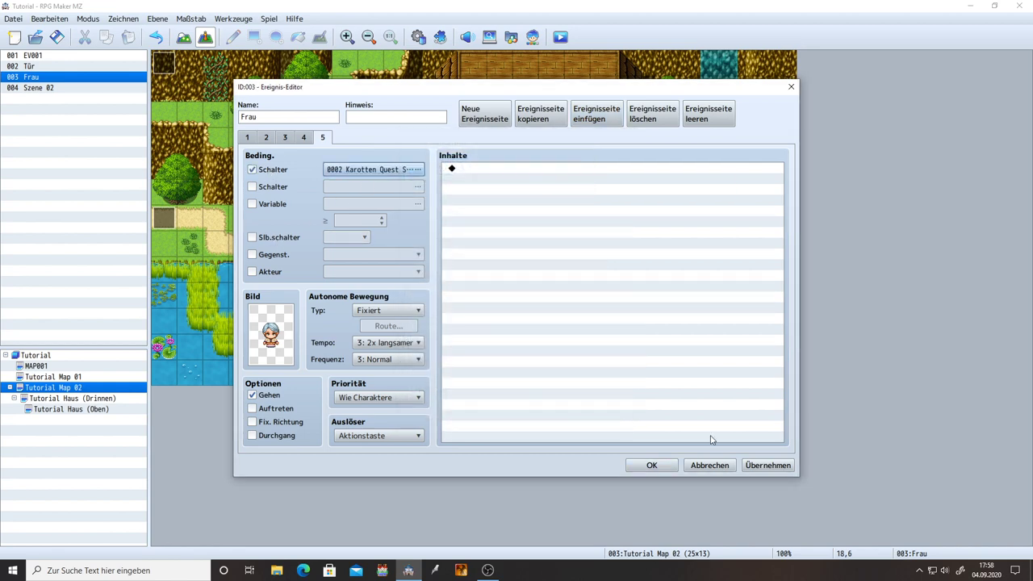
{"action": "left_click", "coordinate": [768, 466]}
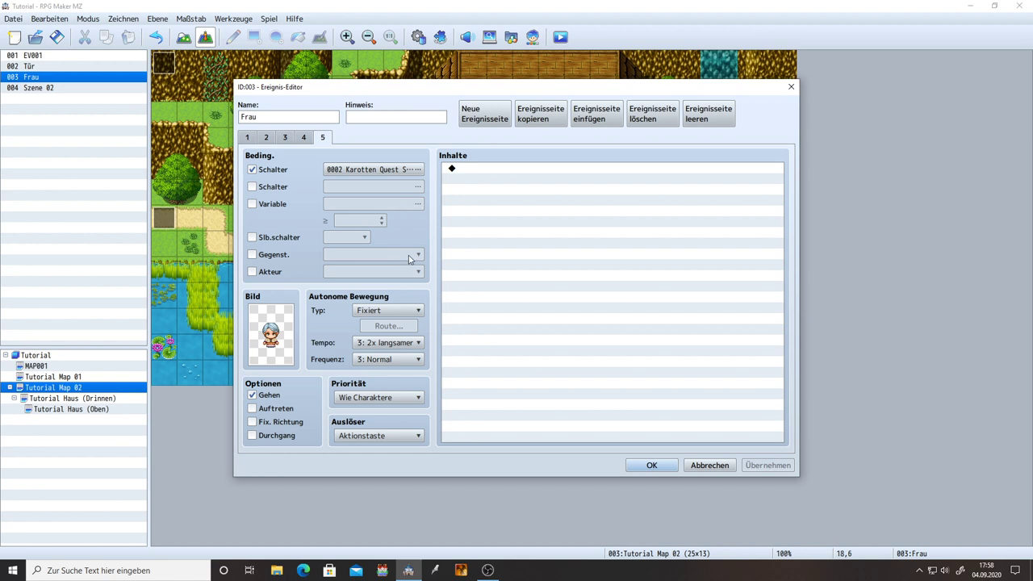
{"action": "left_click", "coordinate": [312, 141]}
{"action": "left_click", "coordinate": [323, 140]}
{"action": "left_click", "coordinate": [306, 140]}
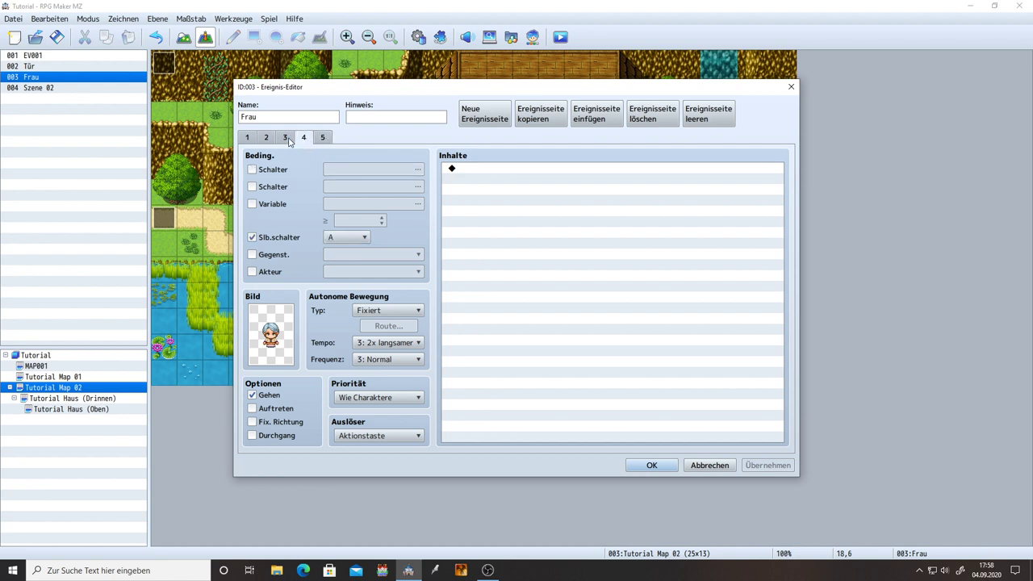
{"action": "left_click", "coordinate": [322, 137]}
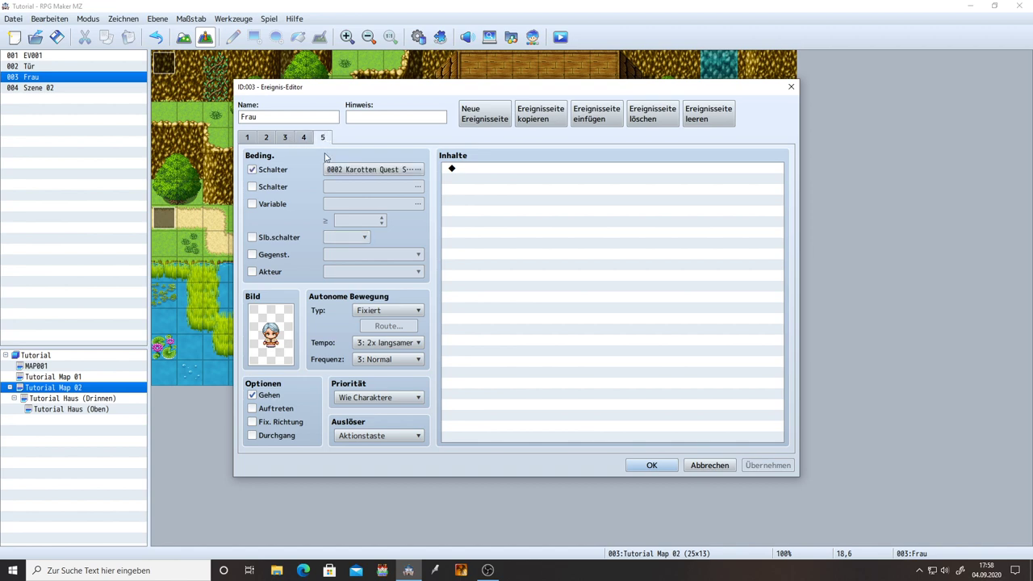
{"action": "left_click", "coordinate": [364, 170]}
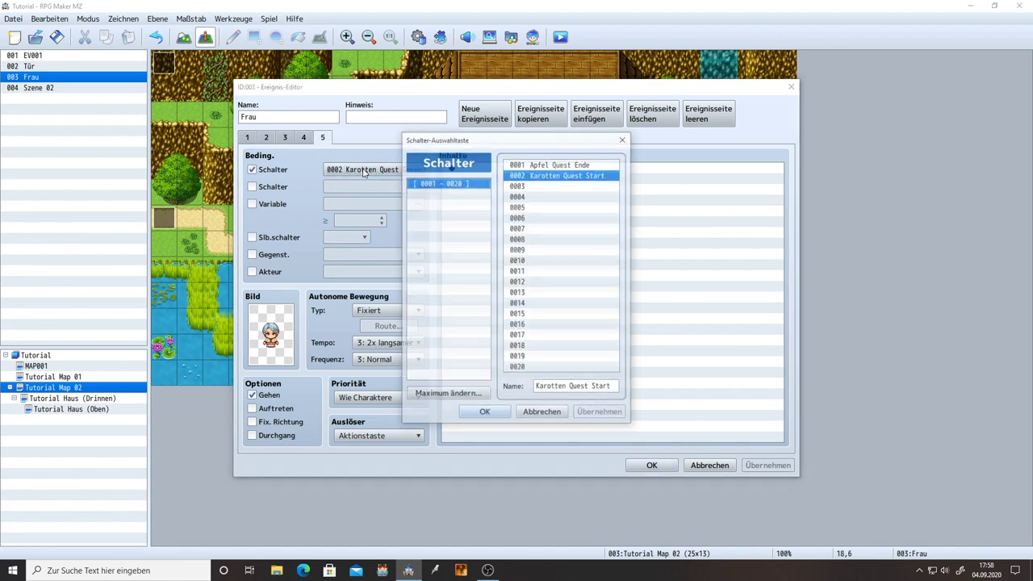
{"action": "left_click", "coordinate": [507, 415]}
{"action": "left_click", "coordinate": [304, 137]}
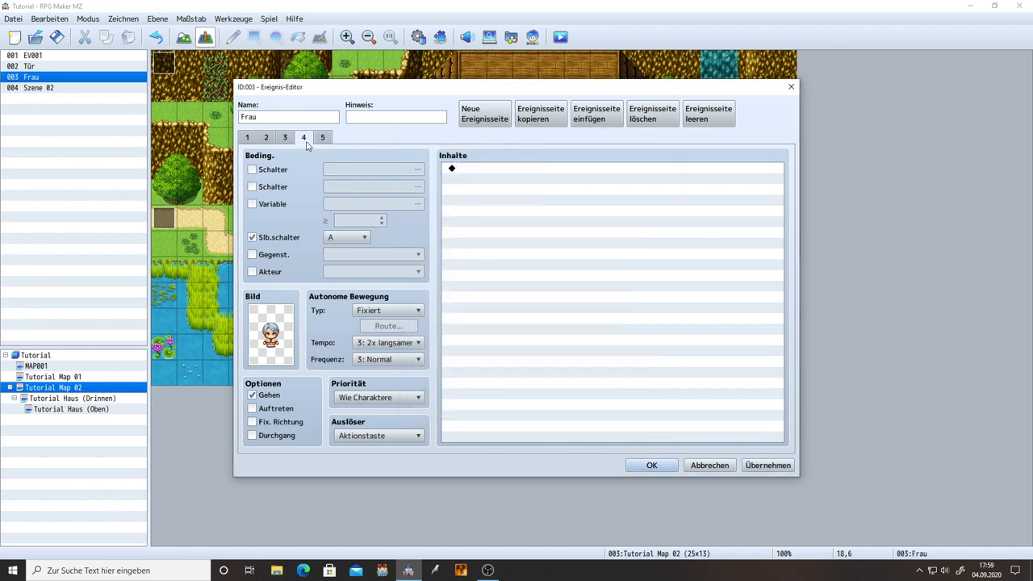
{"action": "left_click", "coordinate": [293, 138]}
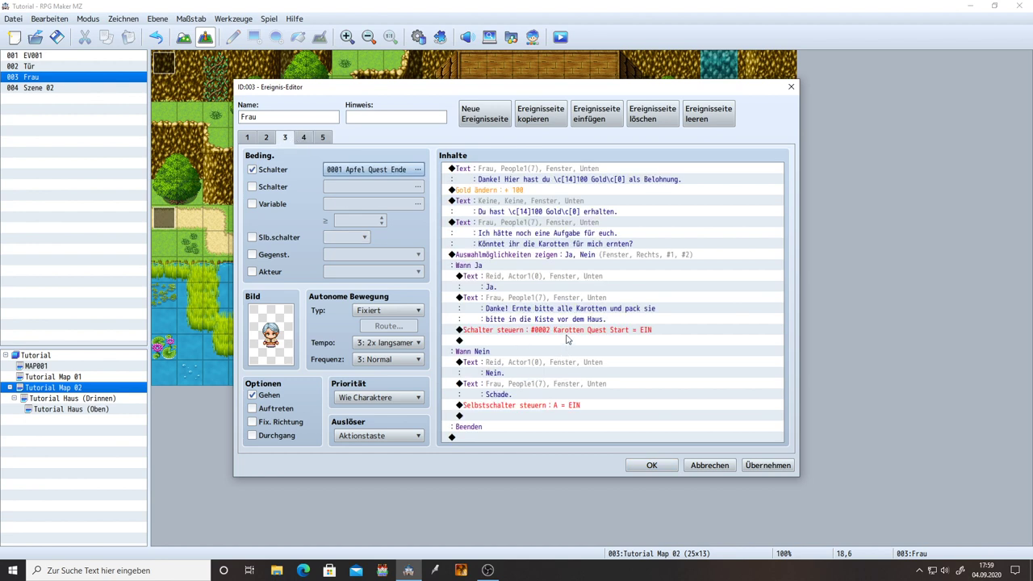
{"action": "left_click", "coordinate": [303, 137]}
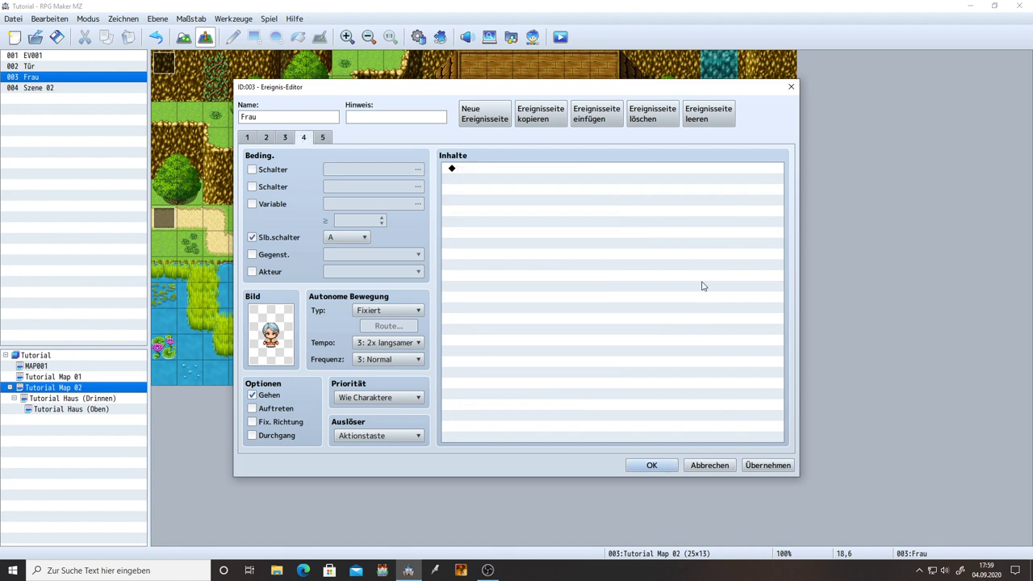
- Copy page 3's carrot request text and its whole Ja/Nein choice block into the empty contents of page 4
{"action": "left_click", "coordinate": [284, 138]}
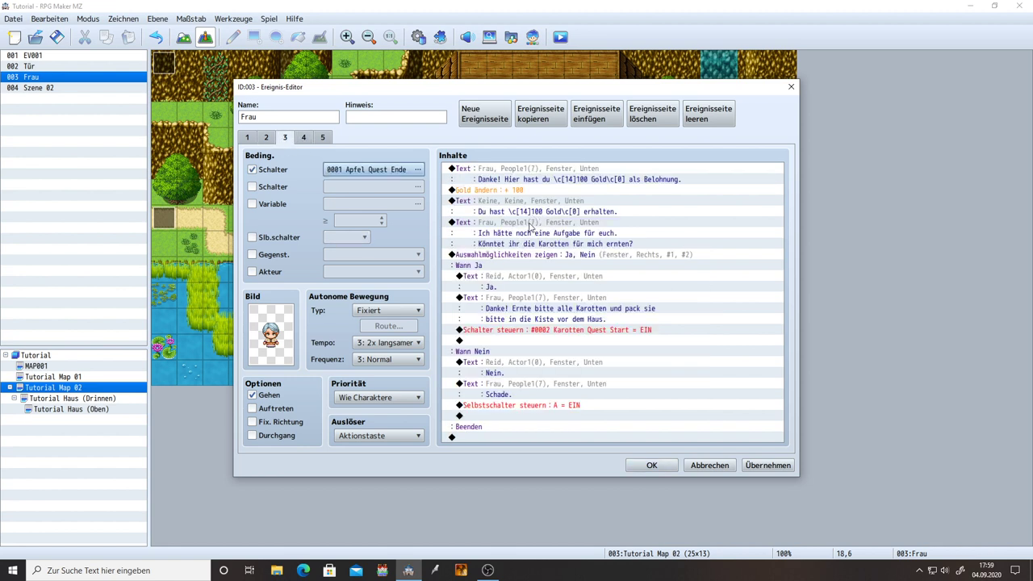
{"action": "left_click", "coordinate": [530, 228]}
{"action": "left_click", "coordinate": [517, 254], "text": "shift"}
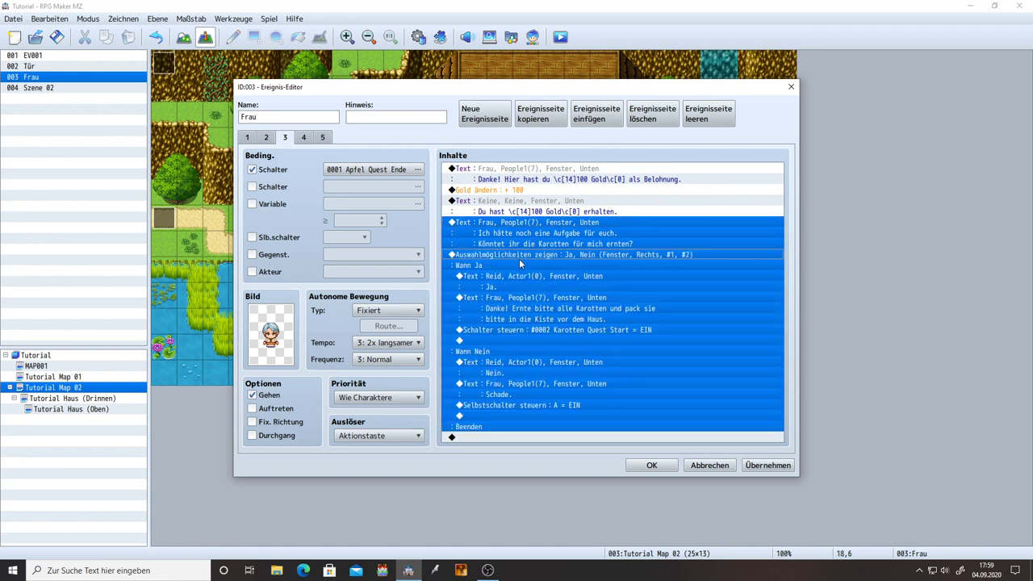
{"action": "key", "text": "ctrl+c"}
{"action": "left_click", "coordinate": [308, 141]}
{"action": "key", "text": "ctrl+v"}
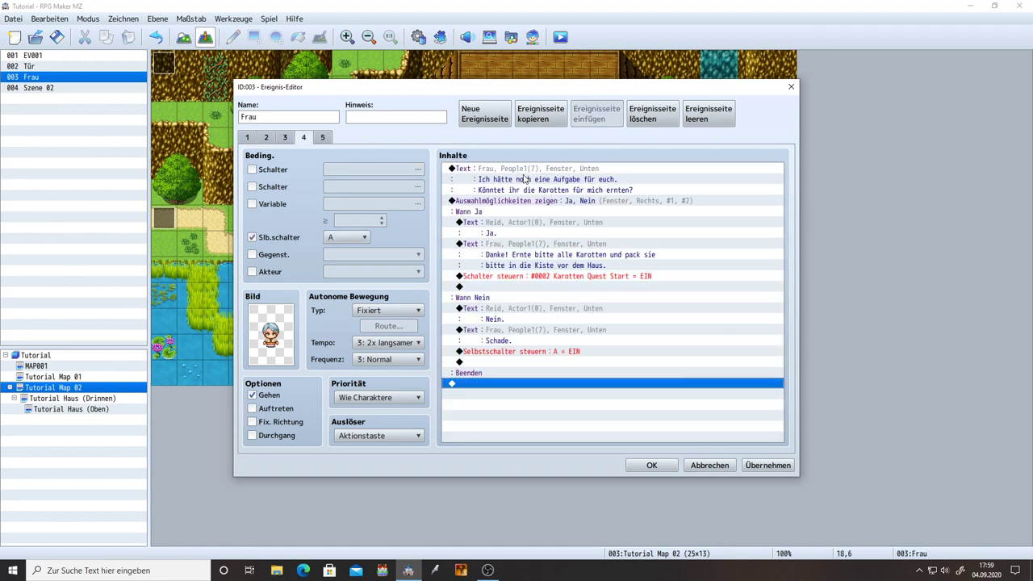
- Remove the line "Ich hätte noch eine Aufgabe für euch." from page 4's opening text and apply the changes
{"action": "left_click", "coordinate": [288, 139]}
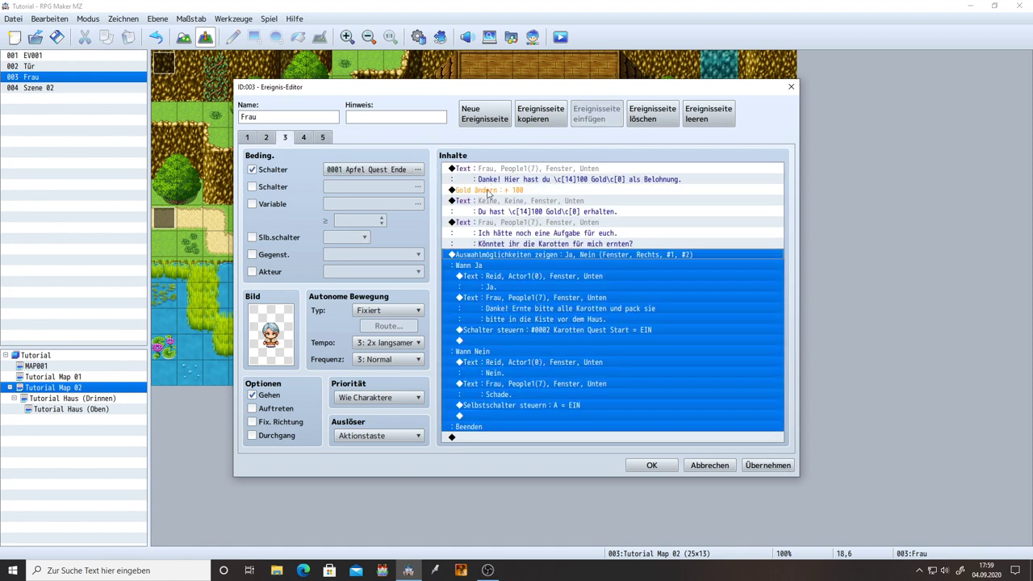
{"action": "left_click", "coordinate": [305, 139]}
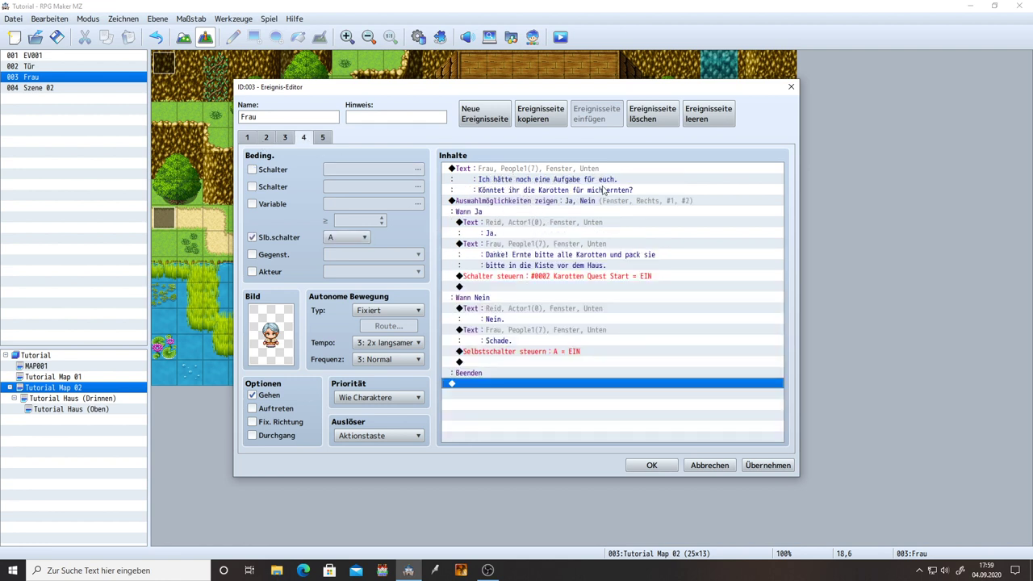
{"action": "double_click", "coordinate": [530, 179]}
{"action": "left_click_drag", "start_coordinate": [658, 263], "coordinate": [466, 260]}
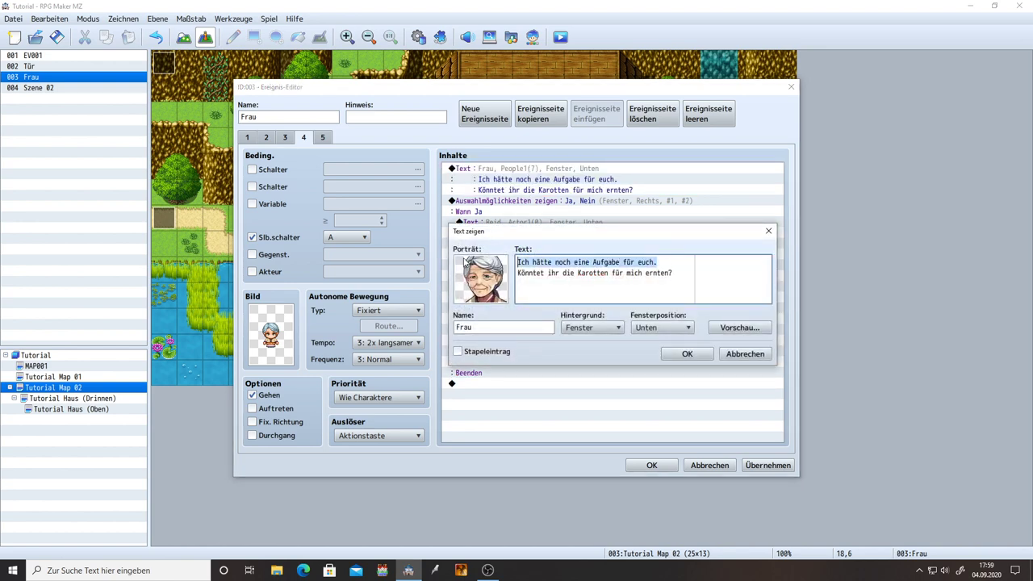
{"action": "key", "text": "Delete"}
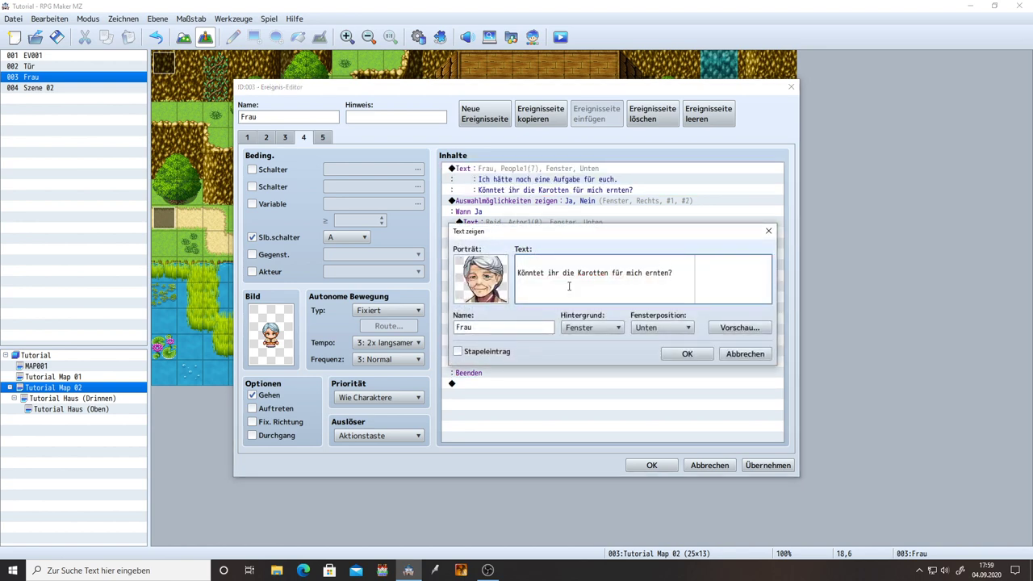
{"action": "key", "text": "Delete"}
{"action": "left_click", "coordinate": [687, 354]}
{"action": "left_click", "coordinate": [768, 466]}
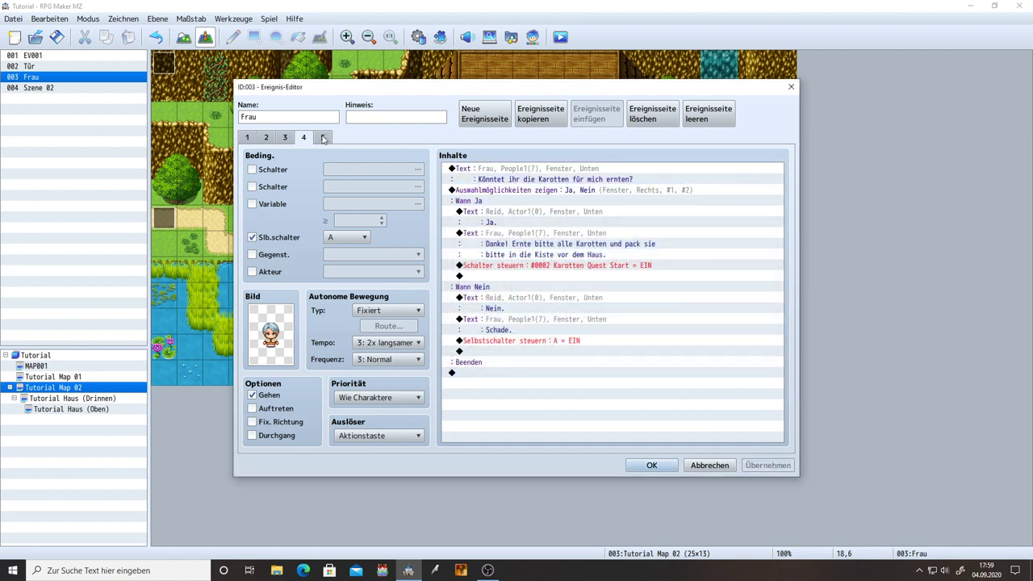
- Copy the woman's "Danke! Ernte bitte alle Karotten" text from page 4's Wann Ja branch into the empty page 5
{"action": "left_click", "coordinate": [329, 141]}
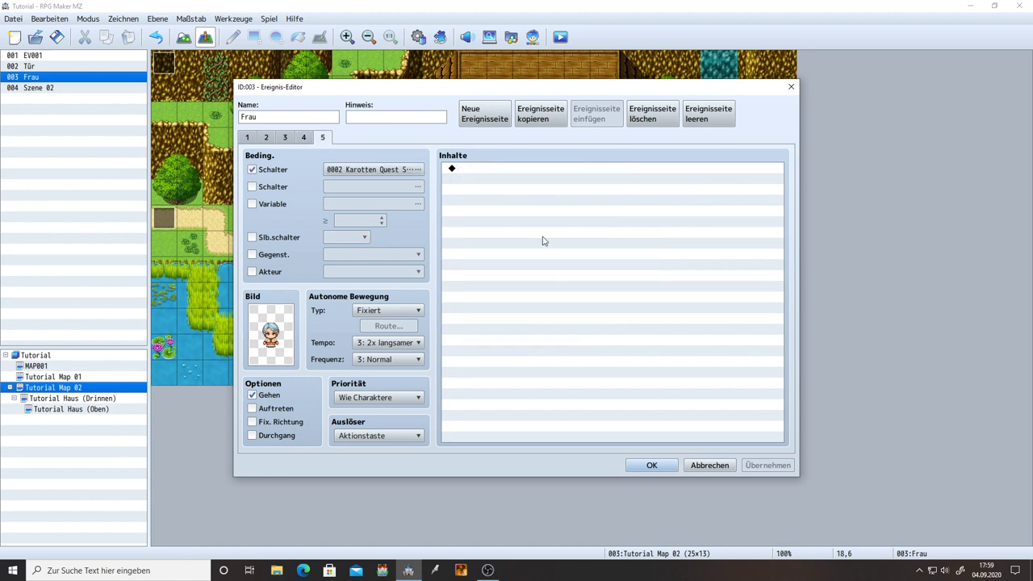
{"action": "left_click", "coordinate": [304, 141]}
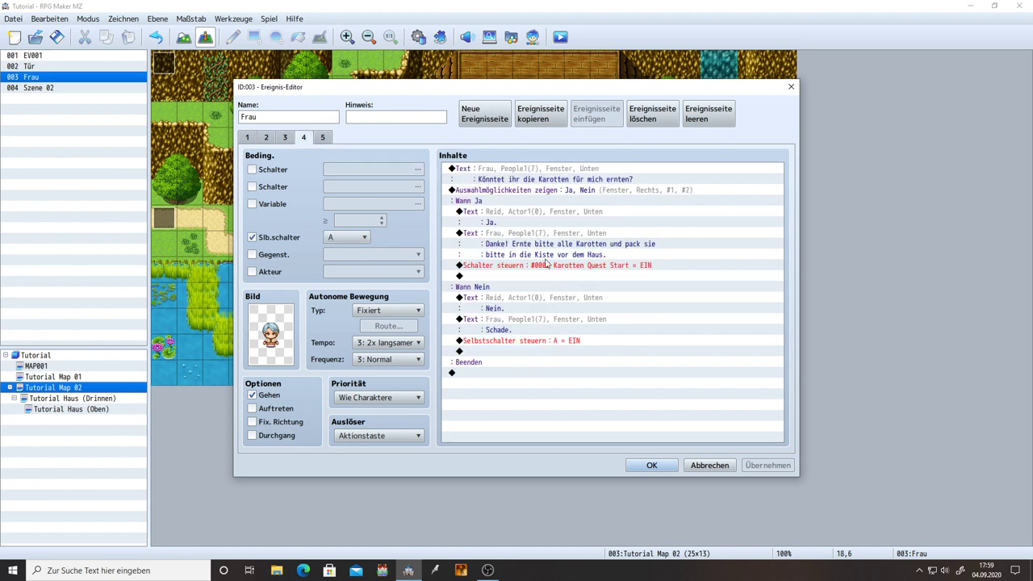
{"action": "left_click", "coordinate": [518, 239]}
{"action": "left_click", "coordinate": [327, 139]}
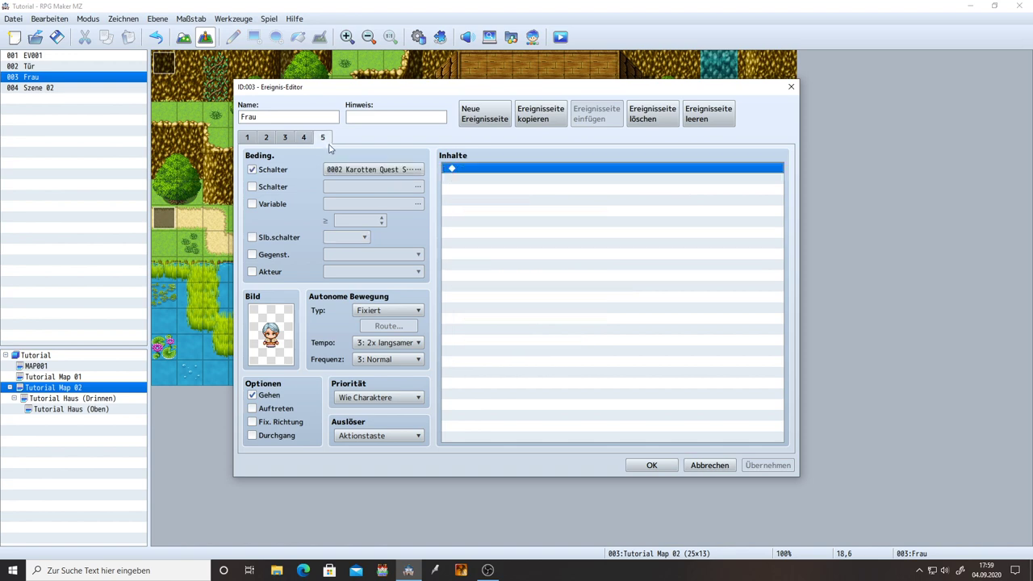
{"action": "key", "text": "ctrl+v"}
- Shorten page 5's text to "Ernte alle Karotten und pack sie bitte in die Kiste vor dem Haus."
{"action": "double_click", "coordinate": [517, 185]}
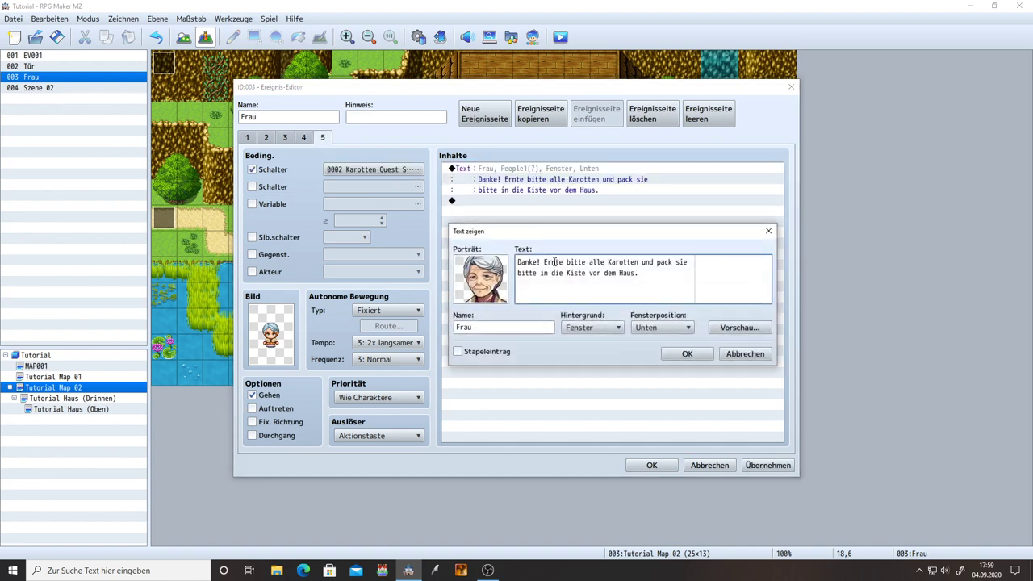
{"action": "left_click_drag", "start_coordinate": [545, 261], "coordinate": [518, 262]}
{"action": "key", "text": "BackSpace"}
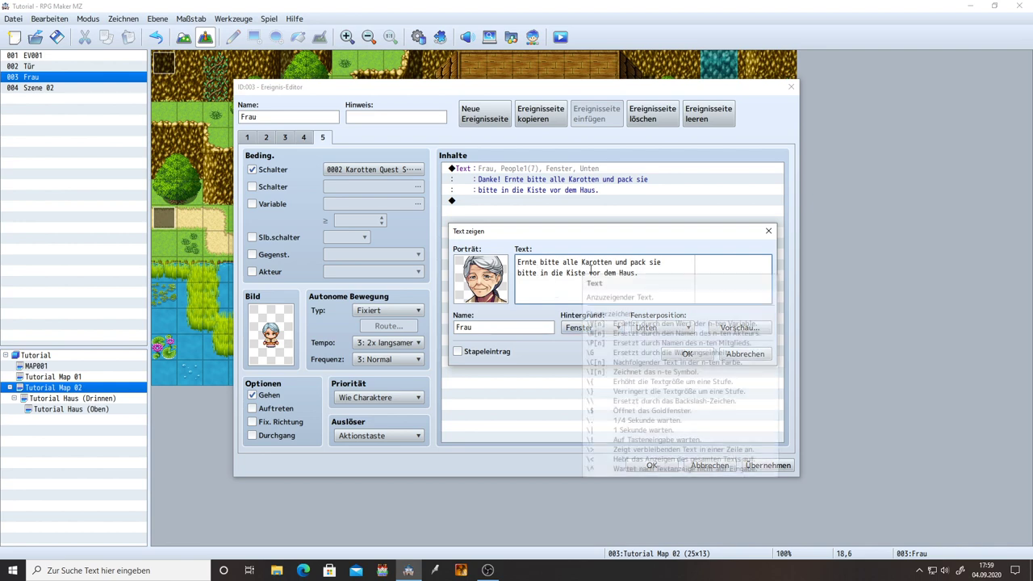
{"action": "double_click", "coordinate": [530, 273]}
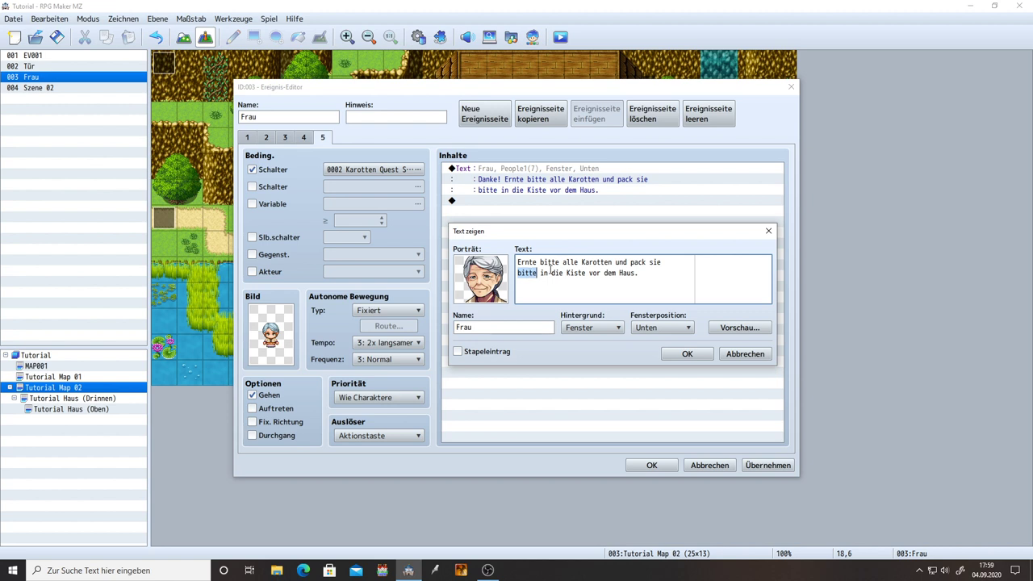
{"action": "double_click", "coordinate": [550, 262]}
{"action": "key", "text": "BackSpace"}
{"action": "key", "text": "BackSpace"}
{"action": "left_click", "coordinate": [686, 354]}
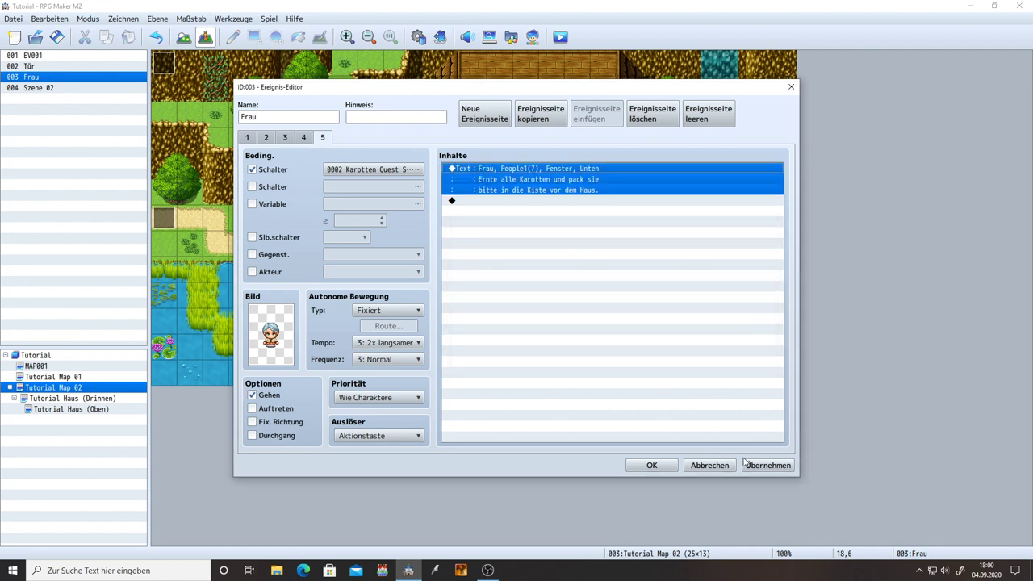
- Remove the first "bitte" from the woman's reply in page 4's Wann Ja branch, apply the change and close the event editor
{"action": "left_click", "coordinate": [311, 138]}
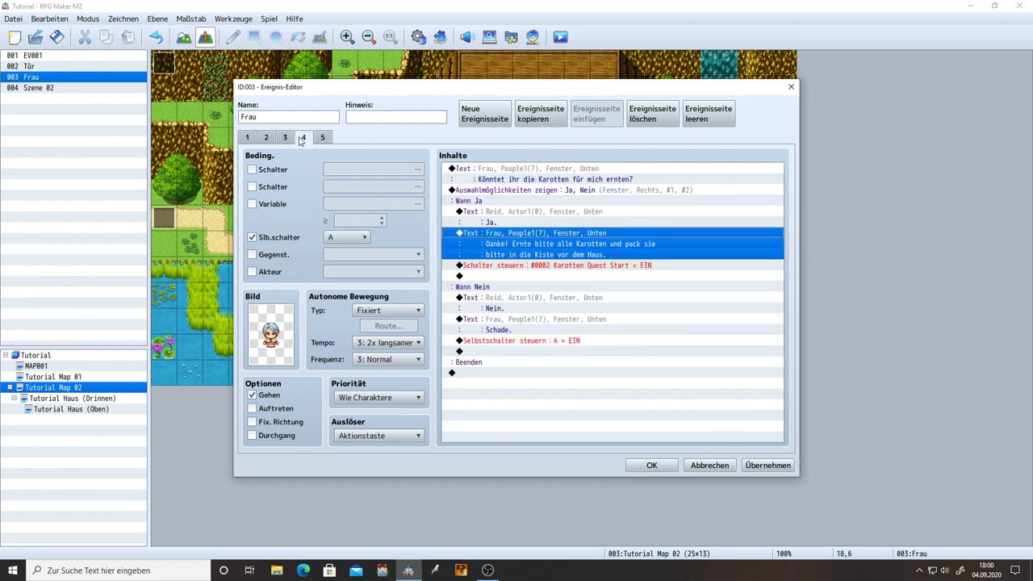
{"action": "double_click", "coordinate": [581, 255]}
{"action": "left_click", "coordinate": [569, 262]}
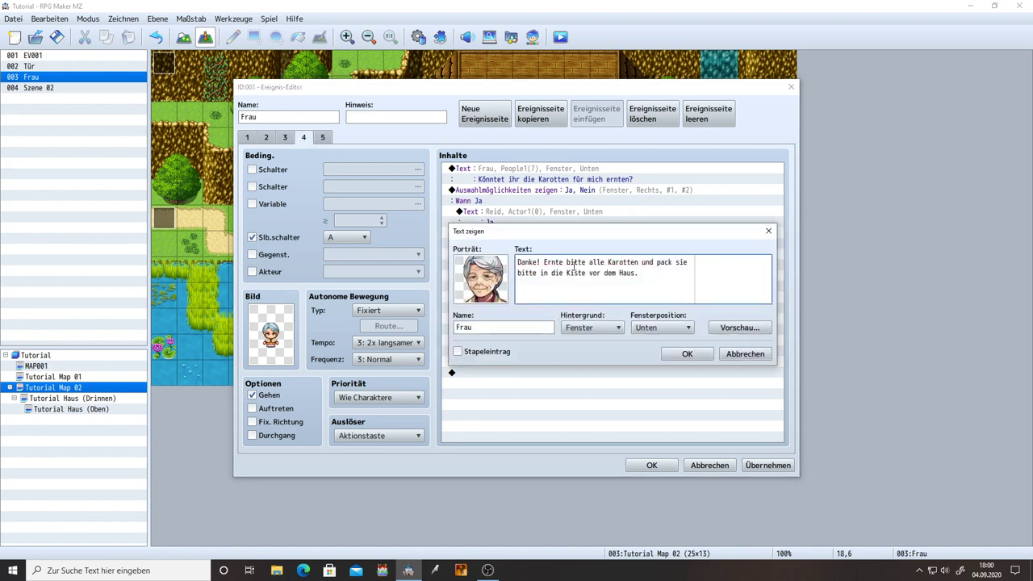
{"action": "key", "text": "Delete"}
{"action": "key", "text": "Delete"}
{"action": "key", "text": "Delete"}
{"action": "key", "text": "Delete"}
{"action": "key", "text": "Delete"}
{"action": "key", "text": "Delete"}
{"action": "left_click", "coordinate": [703, 355]}
{"action": "left_click", "coordinate": [767, 467]}
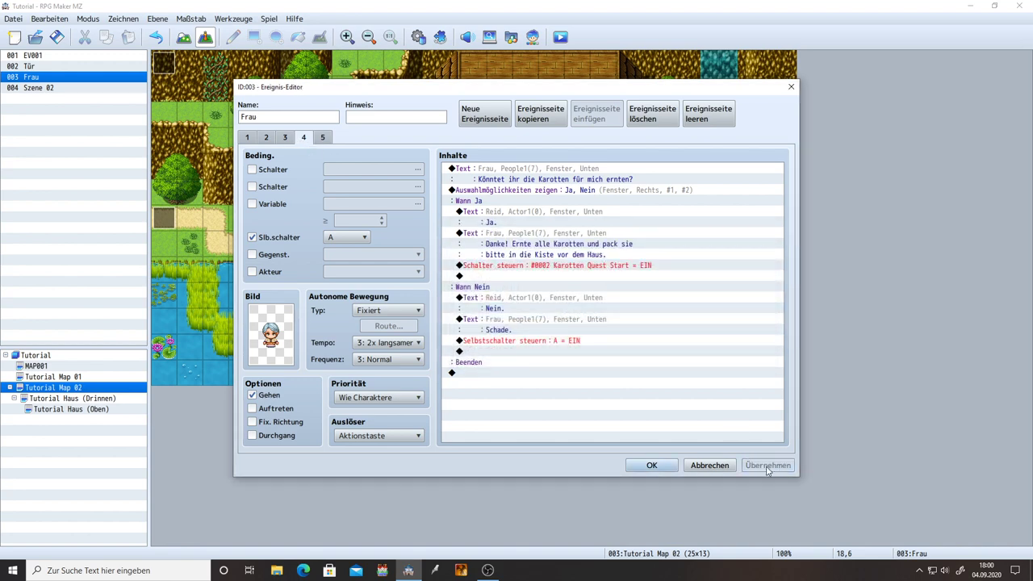
{"action": "left_click", "coordinate": [650, 465]}
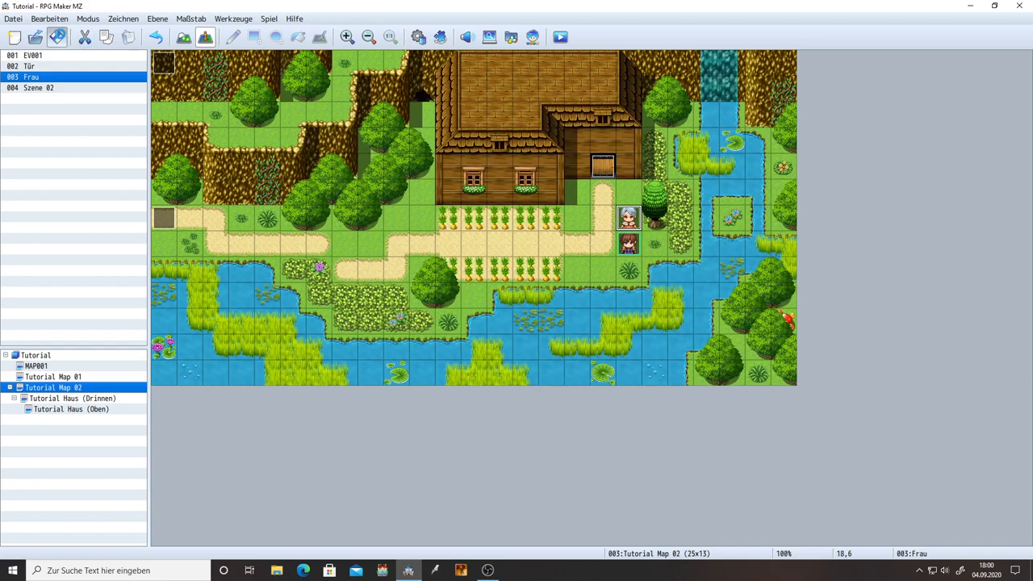
- Reopen the Frau event, check the contents of pages 4 and 5, and close it
{"action": "double_click", "coordinate": [628, 216]}
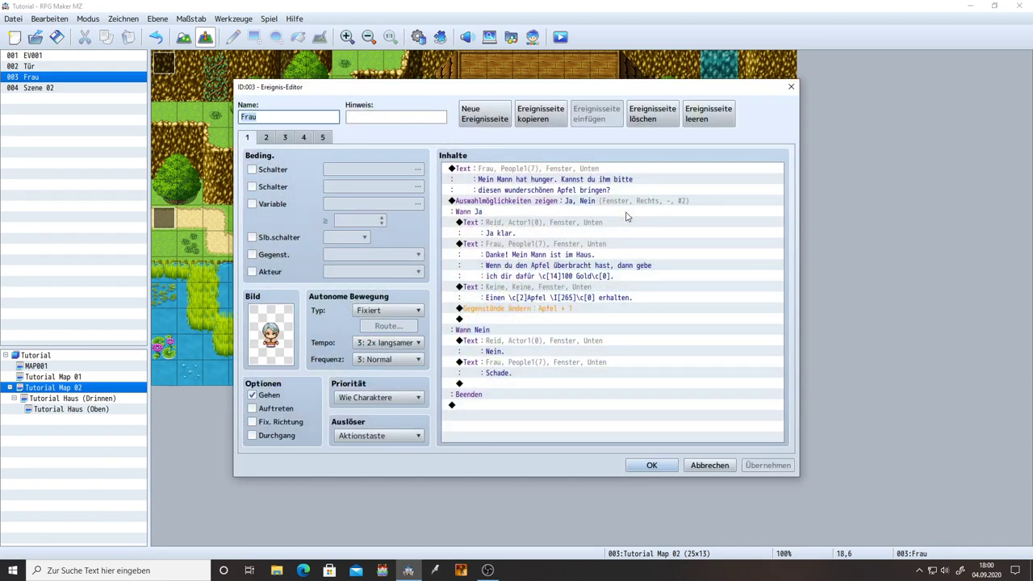
{"action": "left_click", "coordinate": [310, 137]}
{"action": "left_click", "coordinate": [323, 138]}
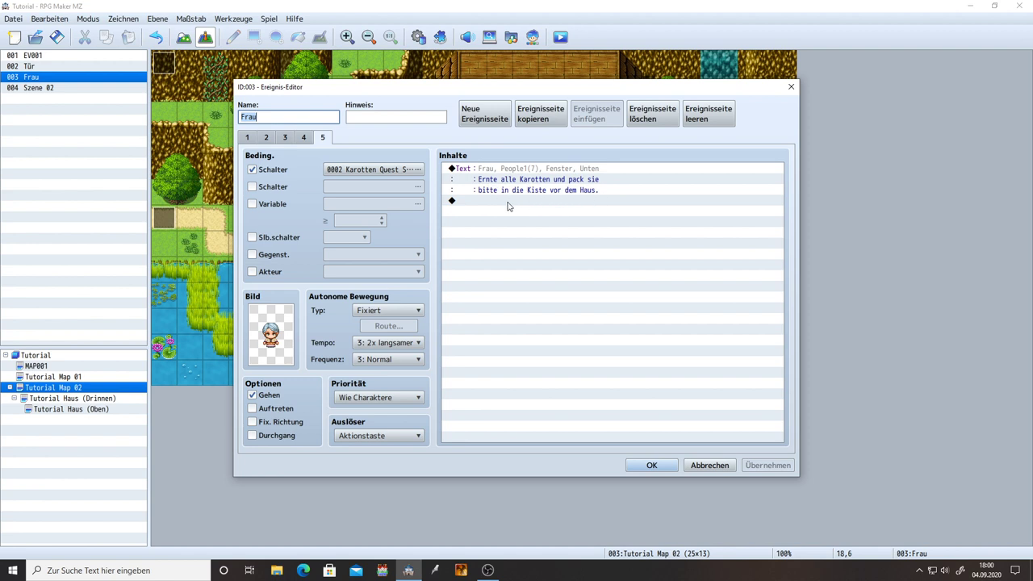
{"action": "left_click", "coordinate": [651, 467]}
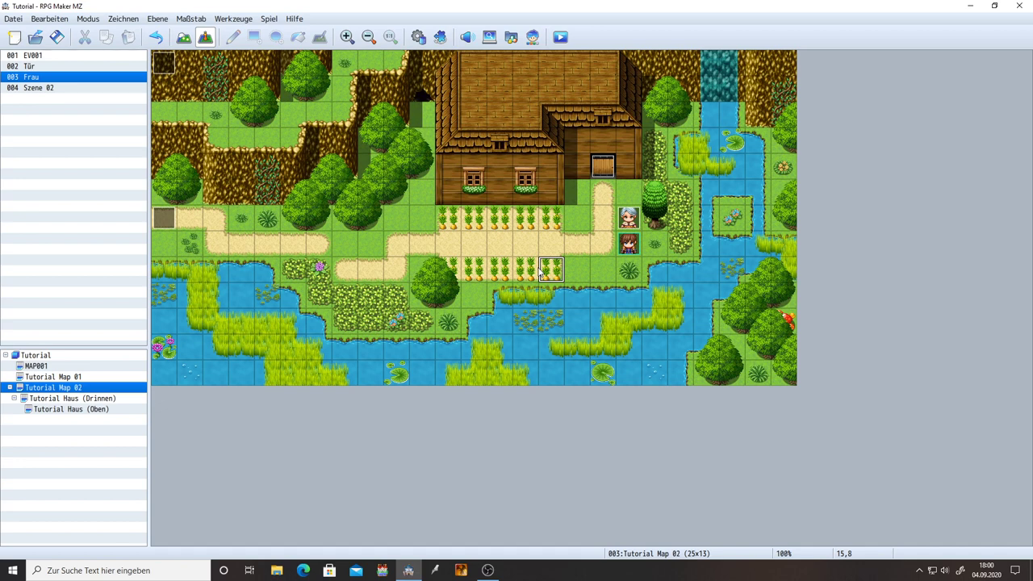
- Switch from event editing to map editing and set the drawing layer to Ebene 4
{"action": "left_click", "coordinate": [184, 38]}
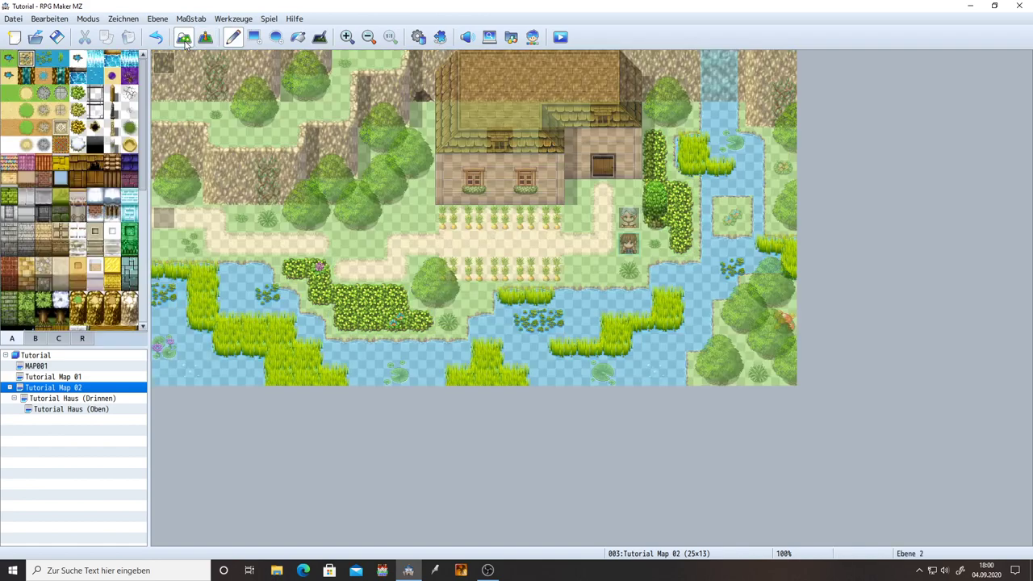
{"action": "left_click", "coordinate": [123, 18]}
{"action": "mouse_move", "coordinate": [158, 19]}
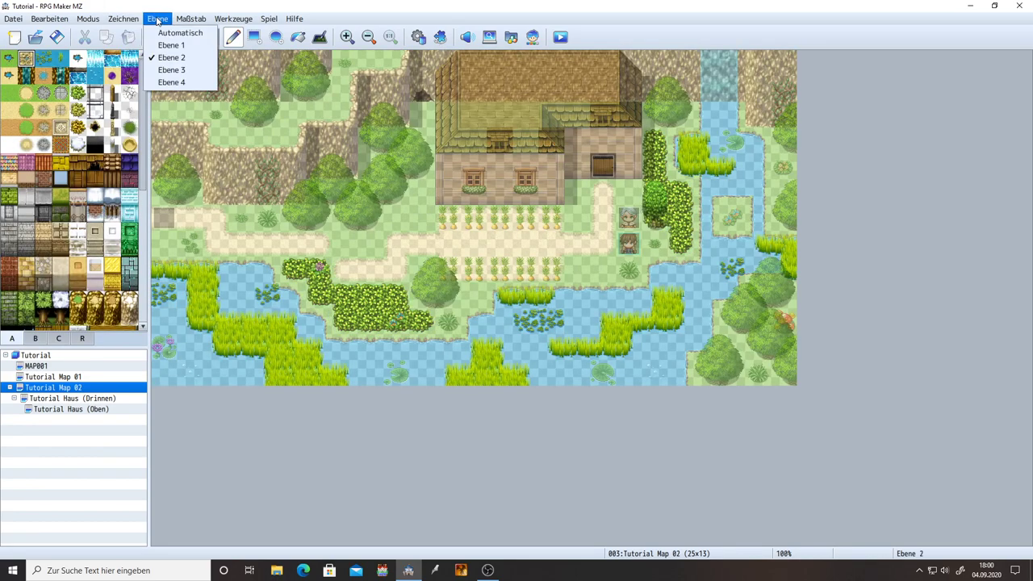
{"action": "left_click", "coordinate": [170, 45]}
{"action": "left_click", "coordinate": [158, 19]}
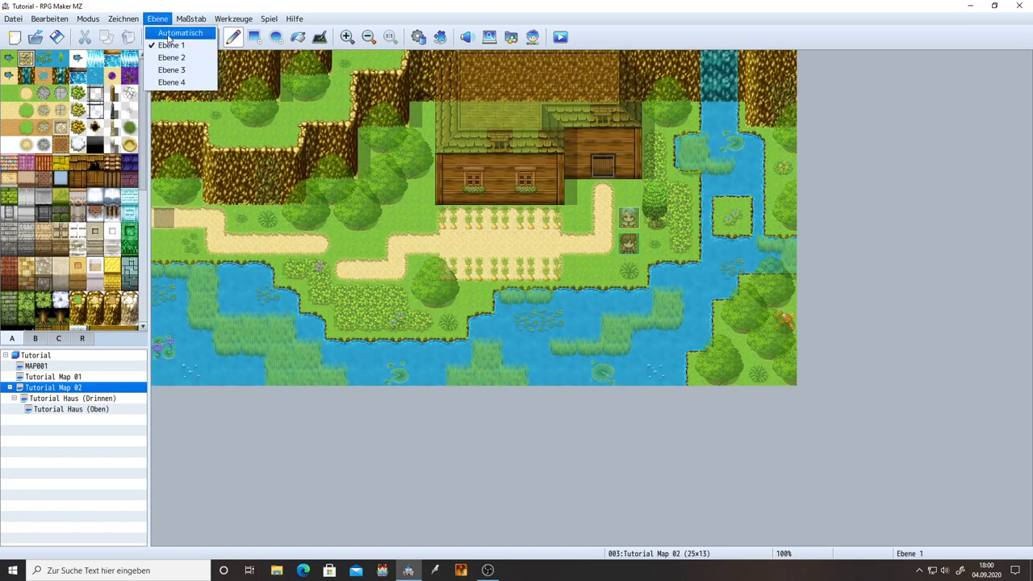
{"action": "left_click", "coordinate": [174, 33]}
{"action": "left_click", "coordinate": [161, 19]}
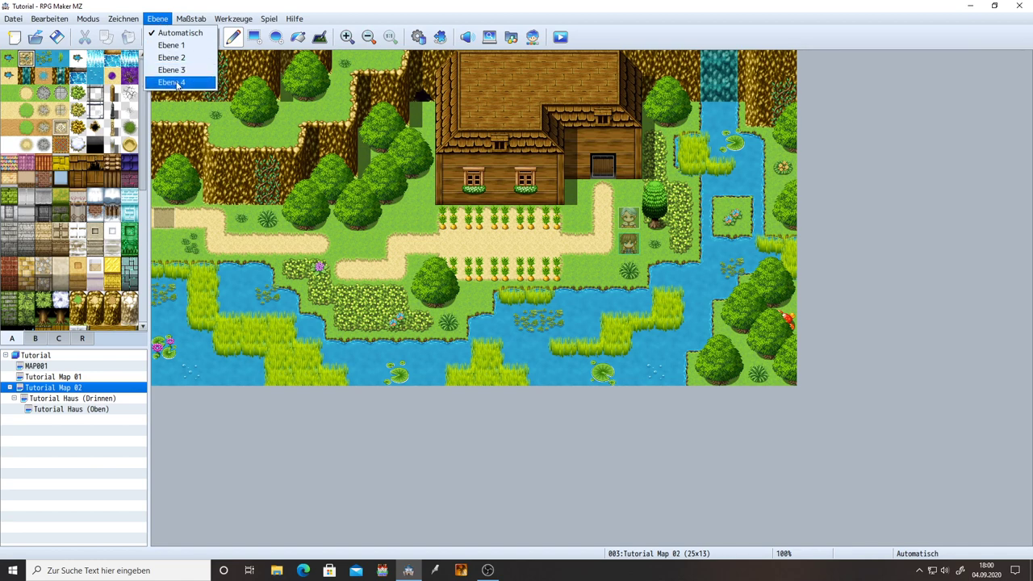
{"action": "left_click", "coordinate": [173, 82]}
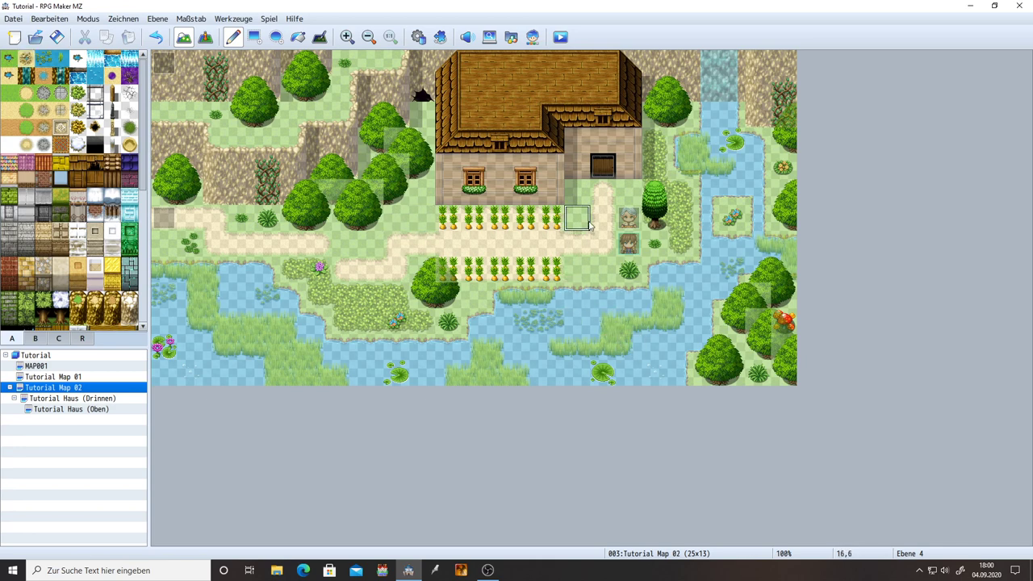
{"action": "left_click_drag", "start_coordinate": [575, 226], "coordinate": [442, 224]}
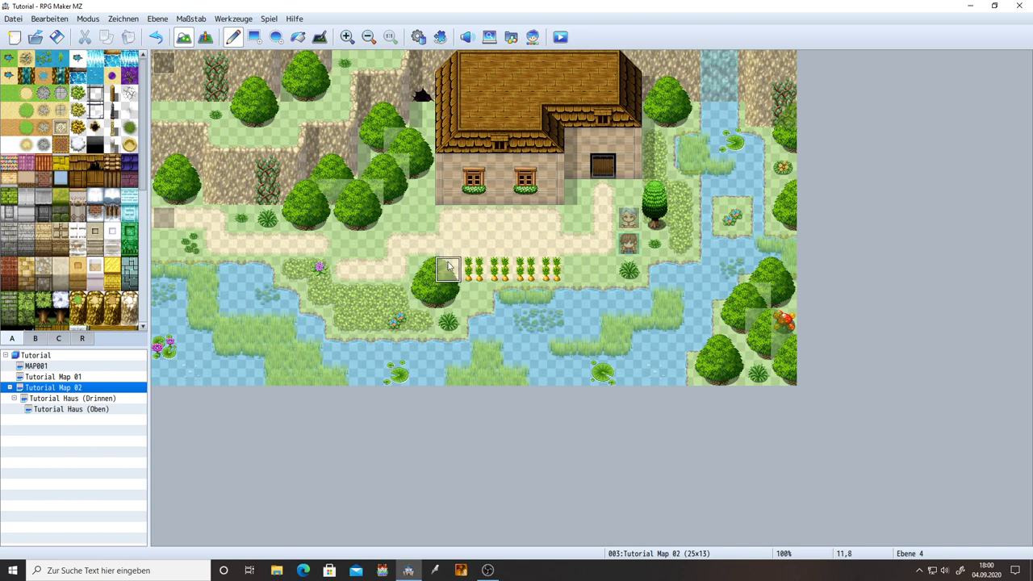
{"action": "left_click_drag", "start_coordinate": [449, 269], "coordinate": [551, 269]}
{"action": "left_click", "coordinate": [156, 37]}
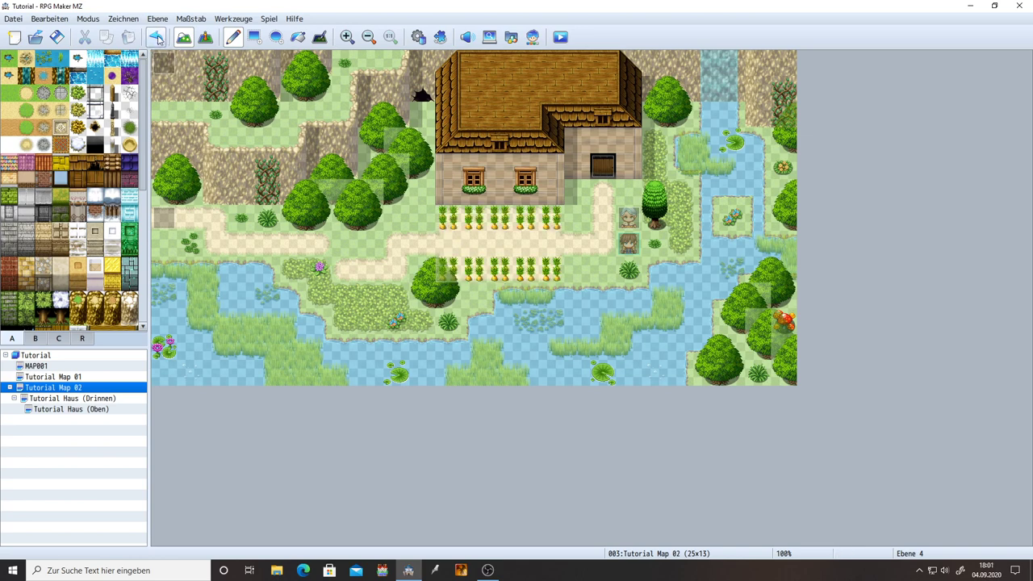
- Erase both rows of carrots in front of the house on Ebene 4 with the Transparent tile
{"action": "scroll", "coordinate": [33, 302], "scroll_direction": "down", "scroll_amount": 1}
{"action": "left_click", "coordinate": [14, 298]}
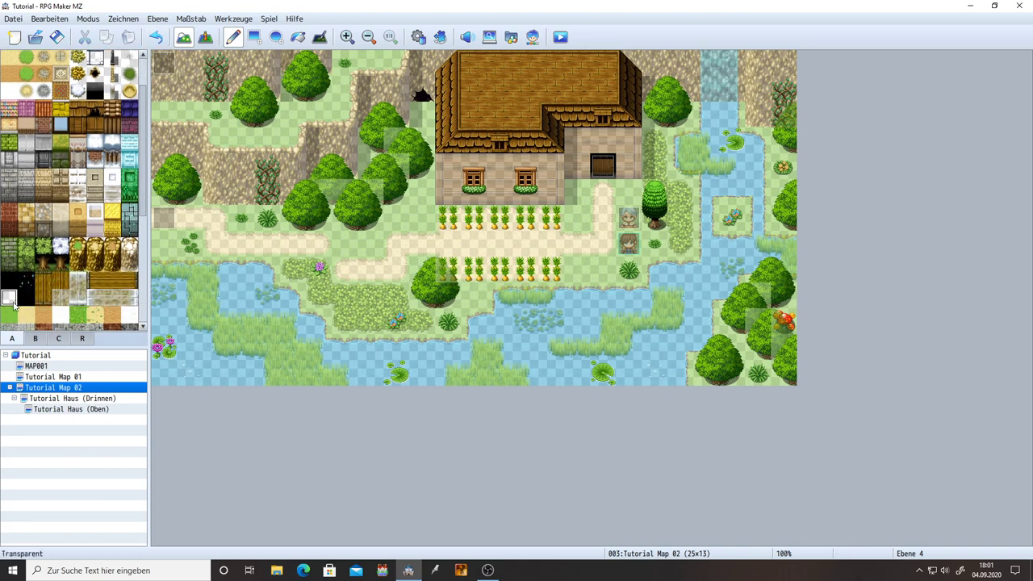
{"action": "mouse_move", "coordinate": [448, 218]}
{"action": "left_mouse_down"}
{"action": "mouse_move", "coordinate": [537, 228]}
{"action": "mouse_move", "coordinate": [551, 269]}
{"action": "mouse_move", "coordinate": [450, 270]}
{"action": "left_mouse_up"}
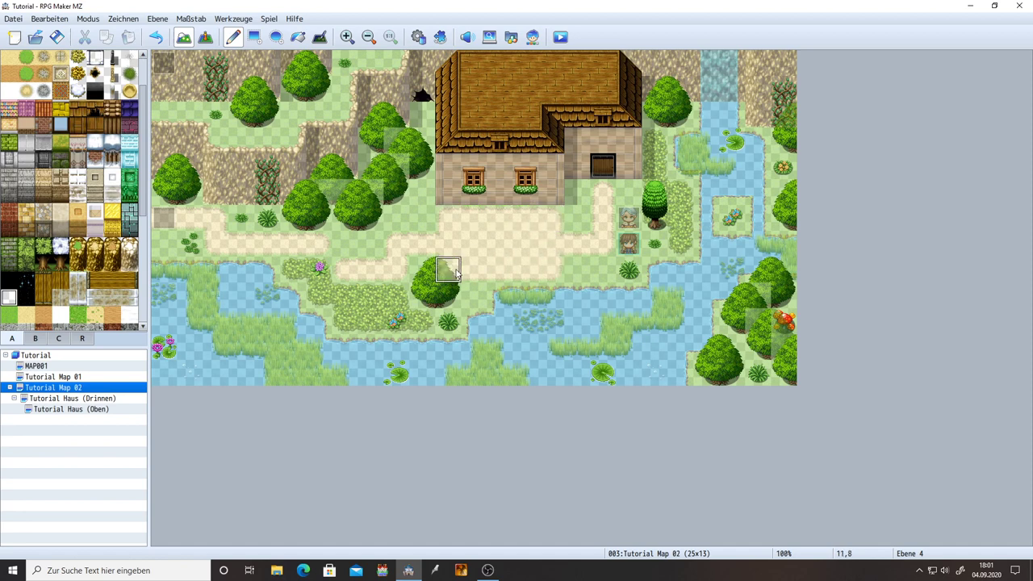
- Undo the carrot erasing, then clear both carrot rows in front of the house again with the Transparent tile on Ebene 4
{"action": "left_click", "coordinate": [156, 37]}
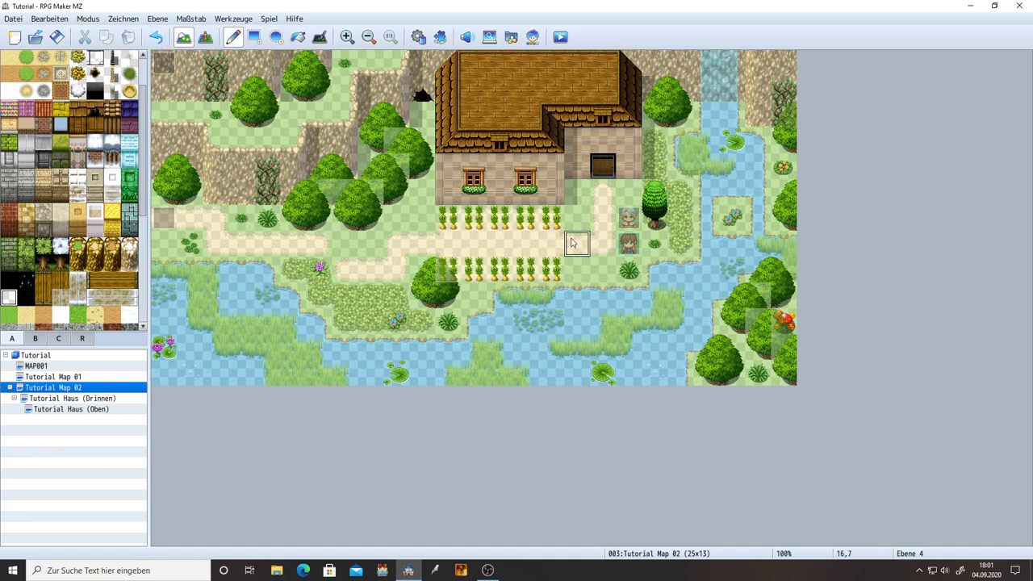
{"action": "left_click_drag", "start_coordinate": [575, 219], "coordinate": [449, 220]}
{"action": "left_click_drag", "start_coordinate": [449, 270], "coordinate": [552, 269]}
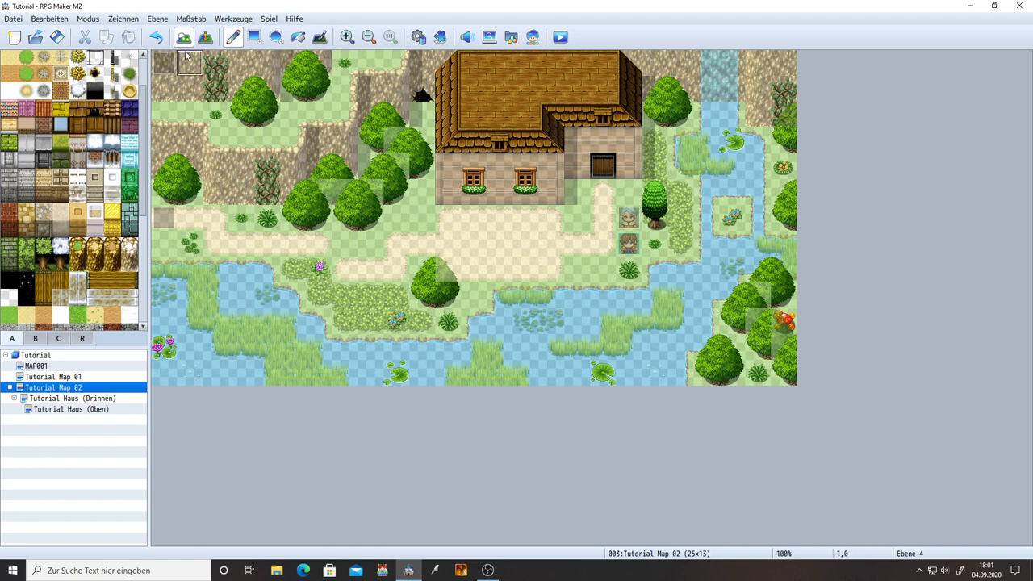
- Switch to event editing, create an event at 11,6 in front of the house with the Kachelset B carrot image, and apply it
{"action": "left_click", "coordinate": [205, 38]}
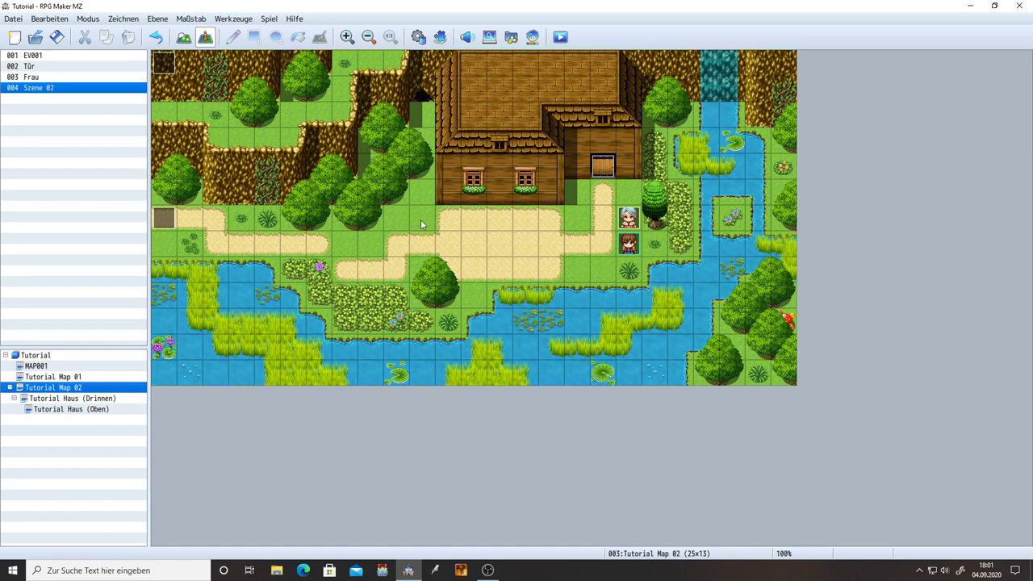
{"action": "double_click", "coordinate": [455, 224]}
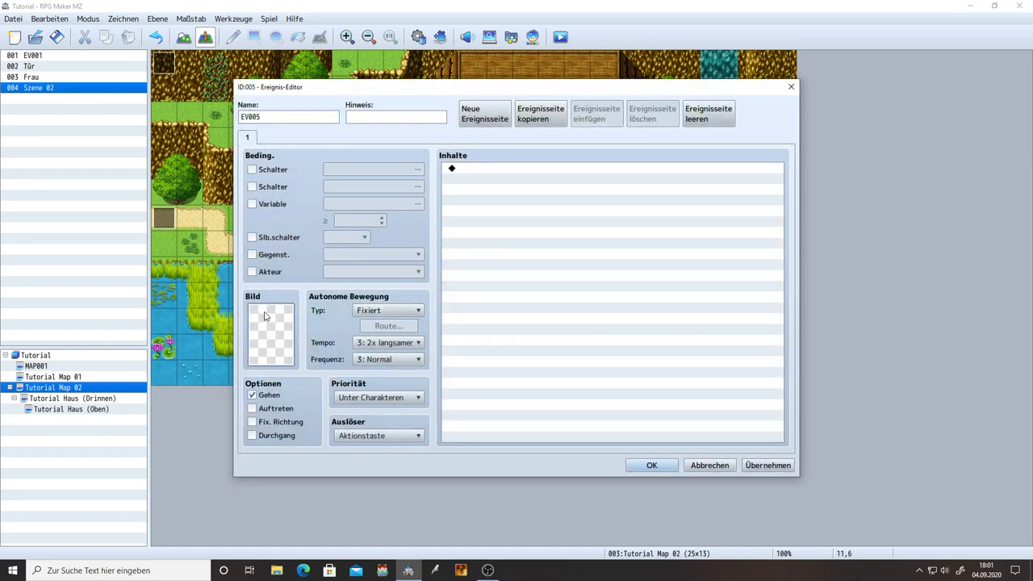
{"action": "double_click", "coordinate": [265, 317]}
{"action": "scroll", "coordinate": [388, 281], "scroll_direction": "down", "scroll_amount": 8}
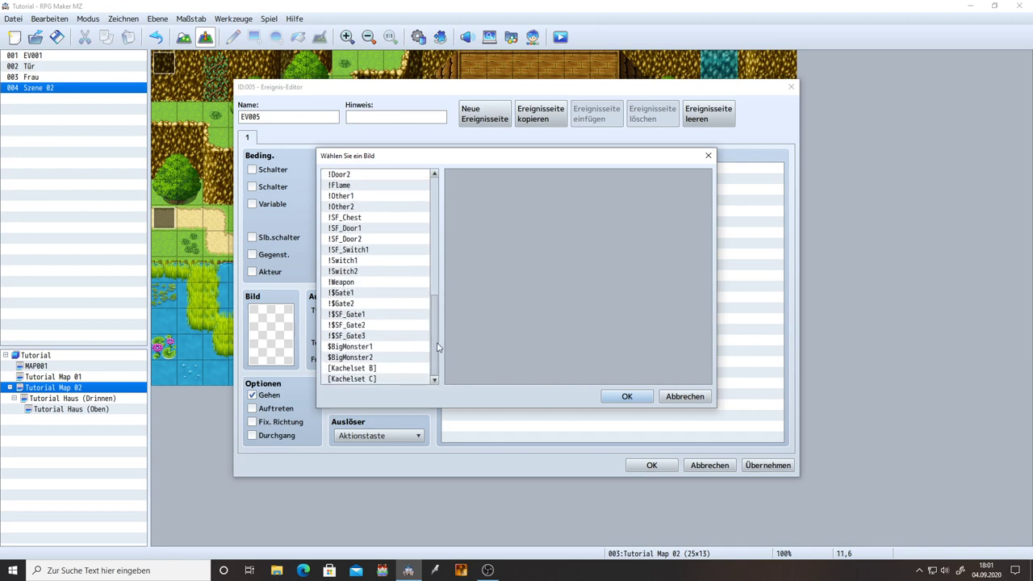
{"action": "left_click", "coordinate": [361, 378]}
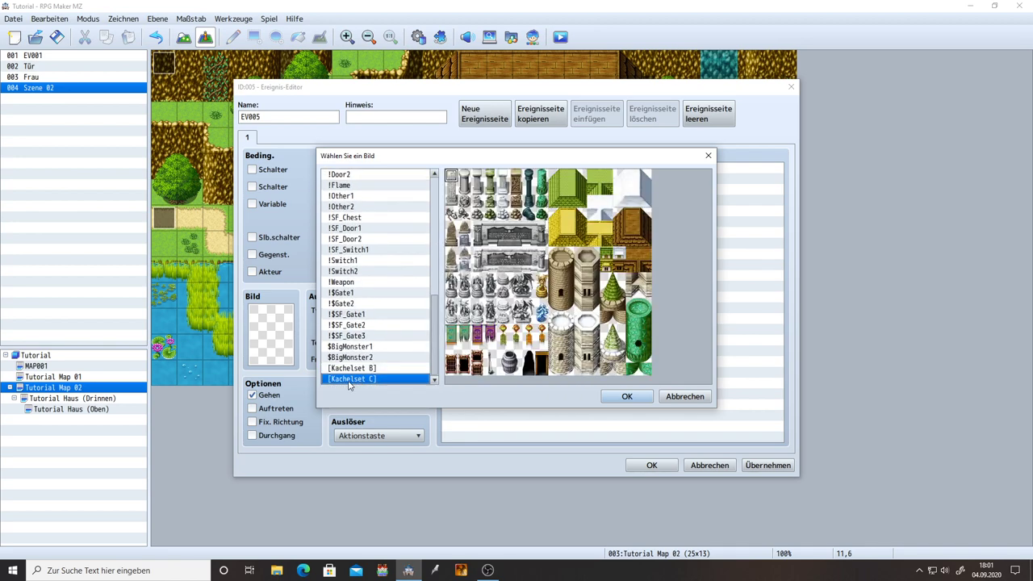
{"action": "left_click", "coordinate": [357, 369]}
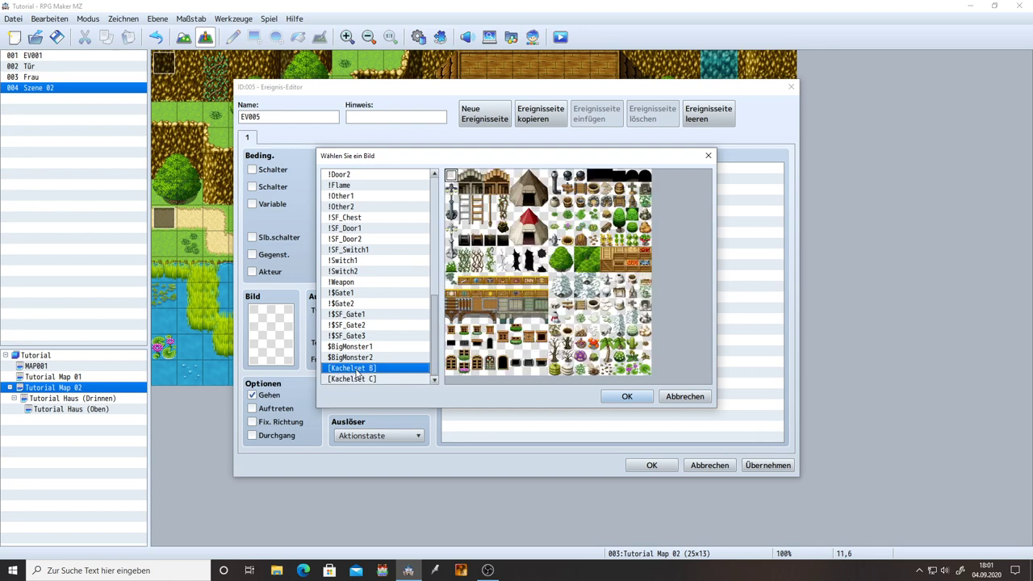
{"action": "left_click", "coordinate": [622, 246]}
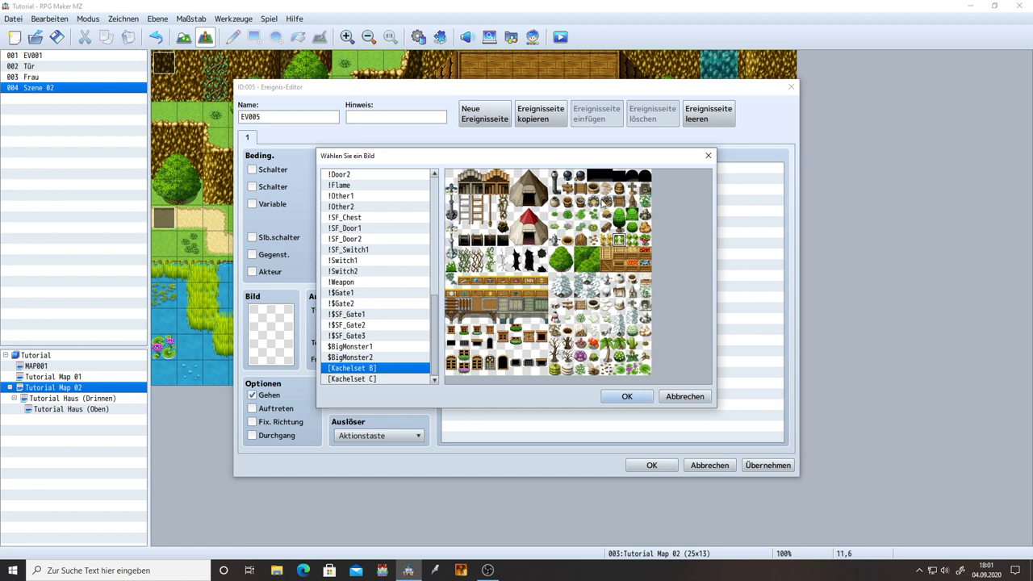
{"action": "double_click", "coordinate": [623, 239]}
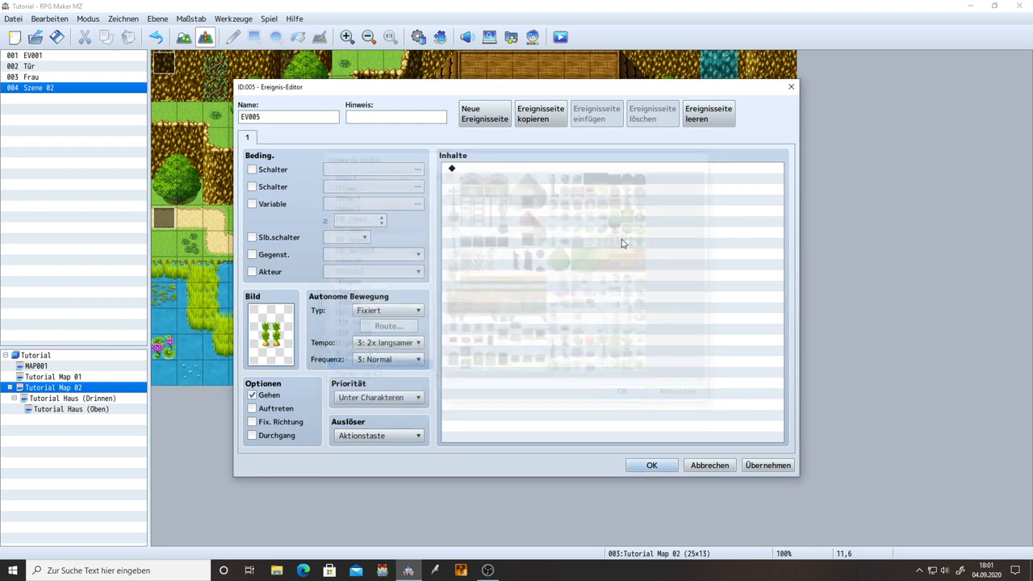
{"action": "left_click", "coordinate": [769, 467]}
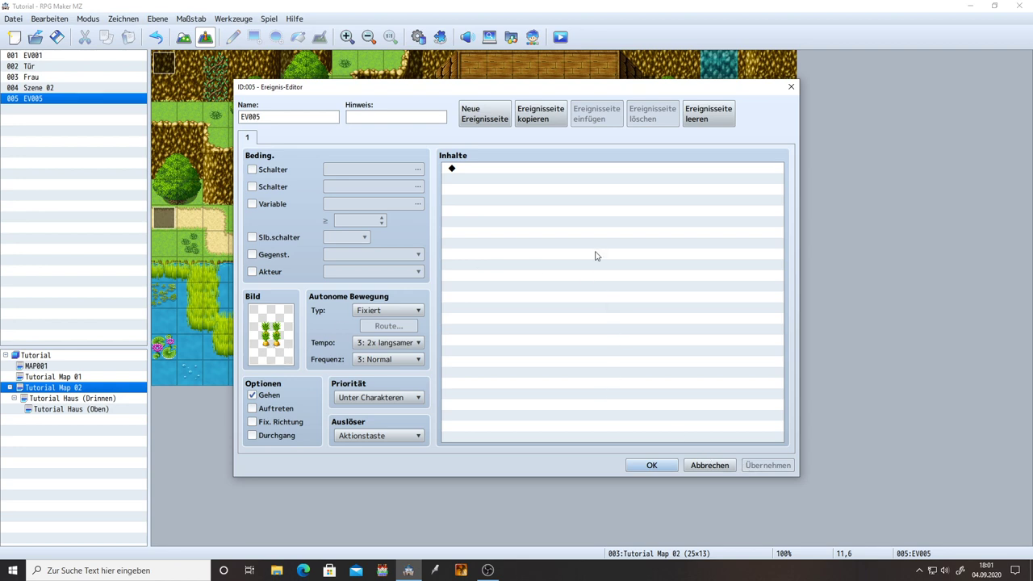
- Rename the new carrot event as Karotten and apply the change
{"action": "double_click", "coordinate": [283, 118]}
{"action": "key", "text": "BackSpace"}
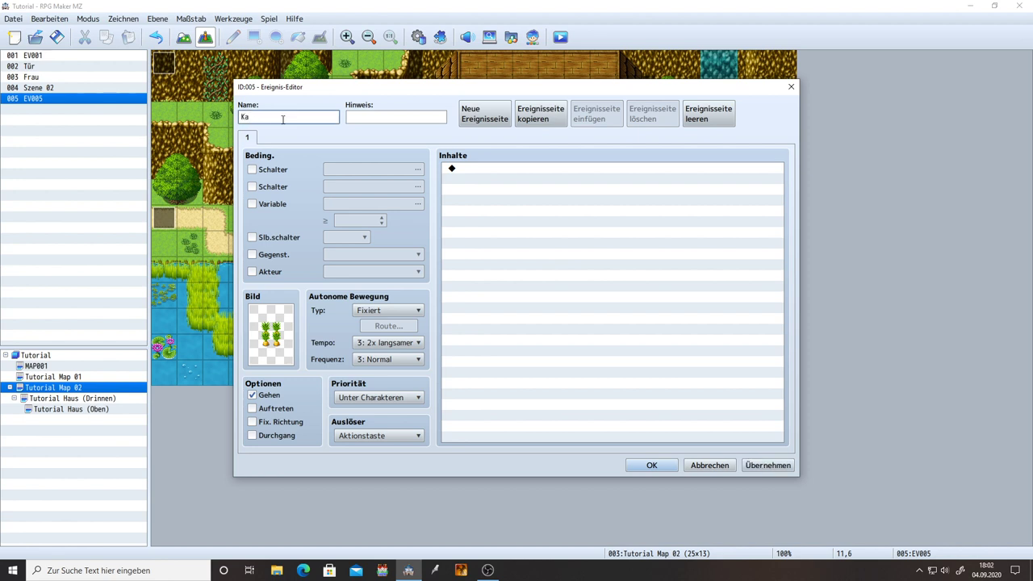
{"action": "type", "text": "Karotten"}
{"action": "left_click", "coordinate": [758, 465]}
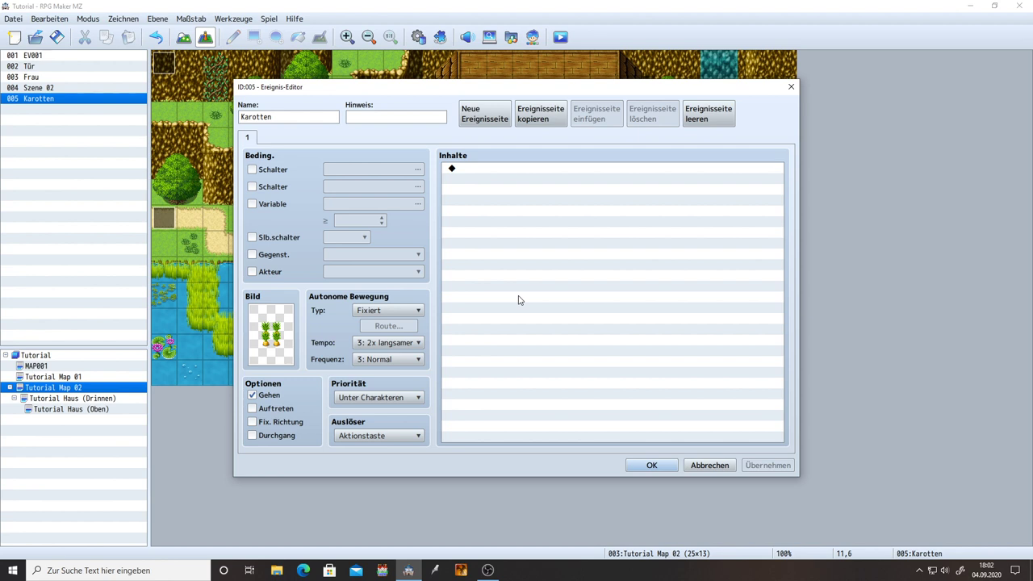
- Set the Karotten event's priority to Wie Charaktere
{"action": "left_click", "coordinate": [374, 401]}
{"action": "left_click", "coordinate": [371, 423]}
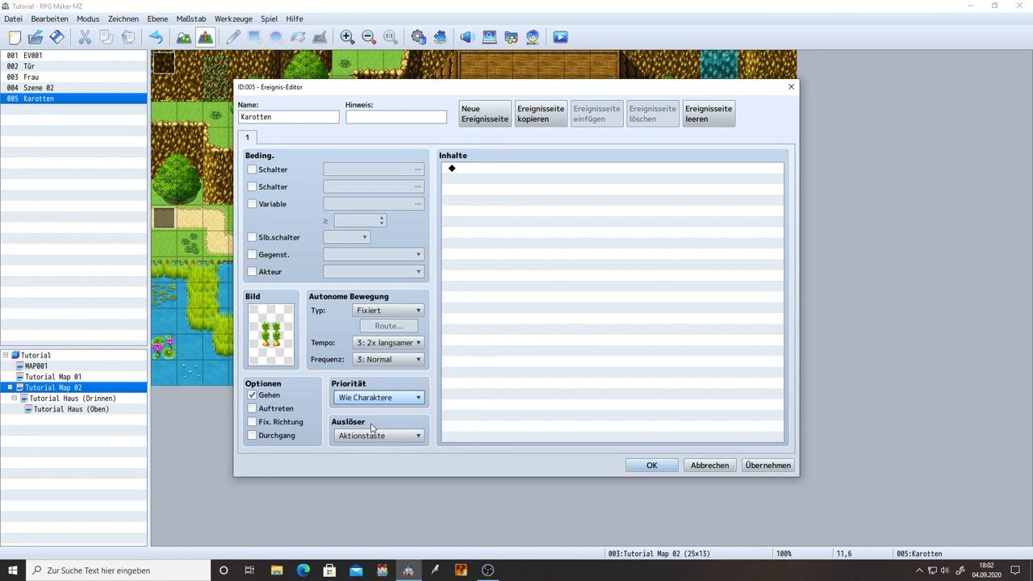
{"action": "left_click", "coordinate": [767, 466]}
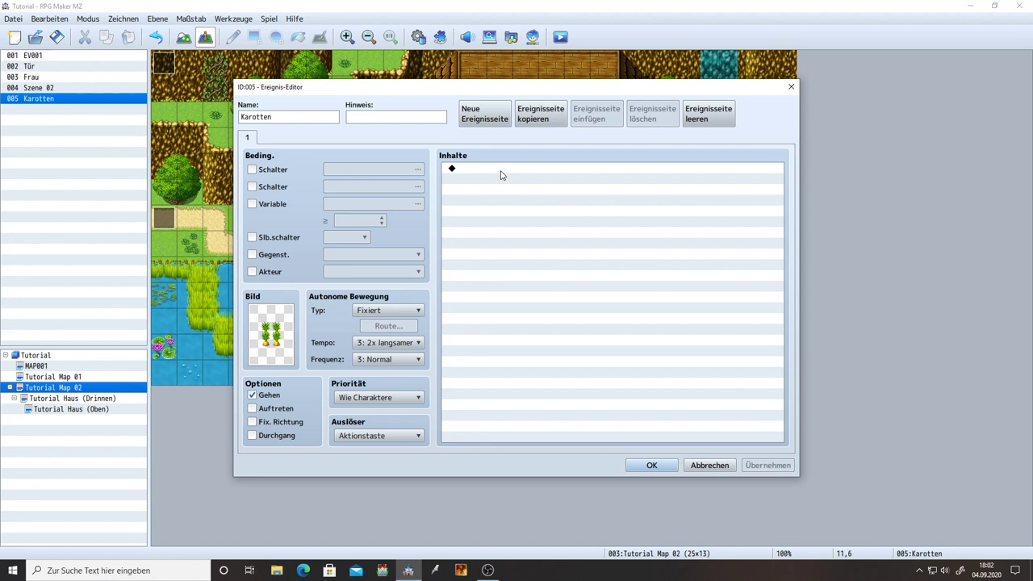
{"action": "left_click", "coordinate": [379, 397]}
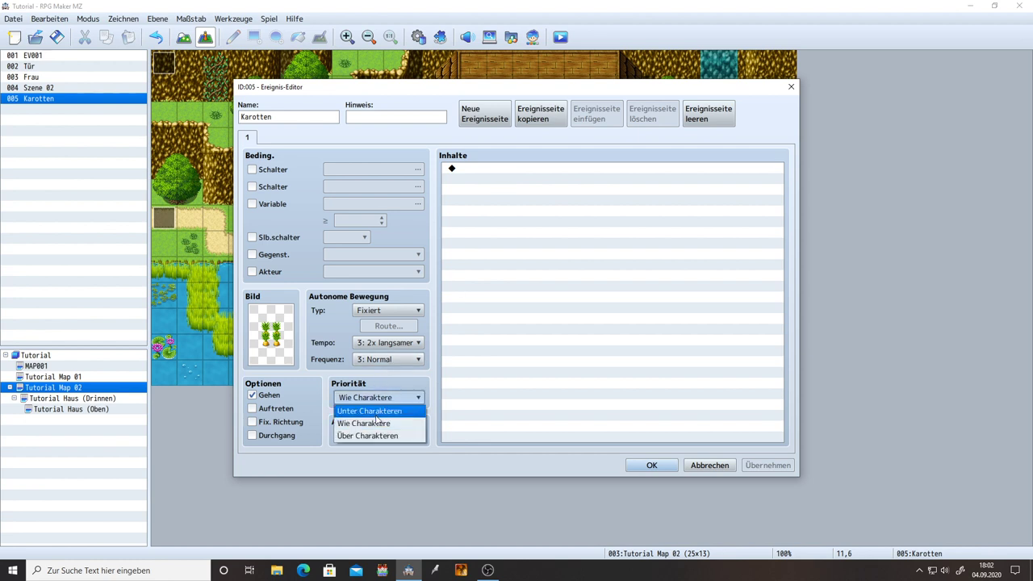
{"action": "left_click", "coordinate": [375, 412]}
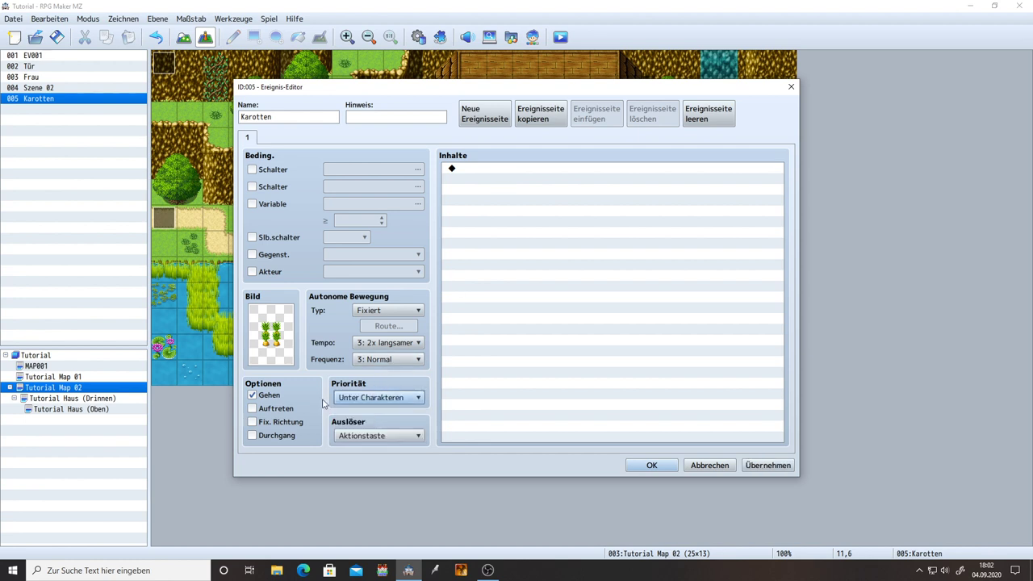
{"action": "left_click", "coordinate": [419, 399]}
{"action": "left_click", "coordinate": [391, 425]}
- Add a text message reading "Einige Karotten." to the contents of the Karotten event's page 1
{"action": "left_click", "coordinate": [519, 171]}
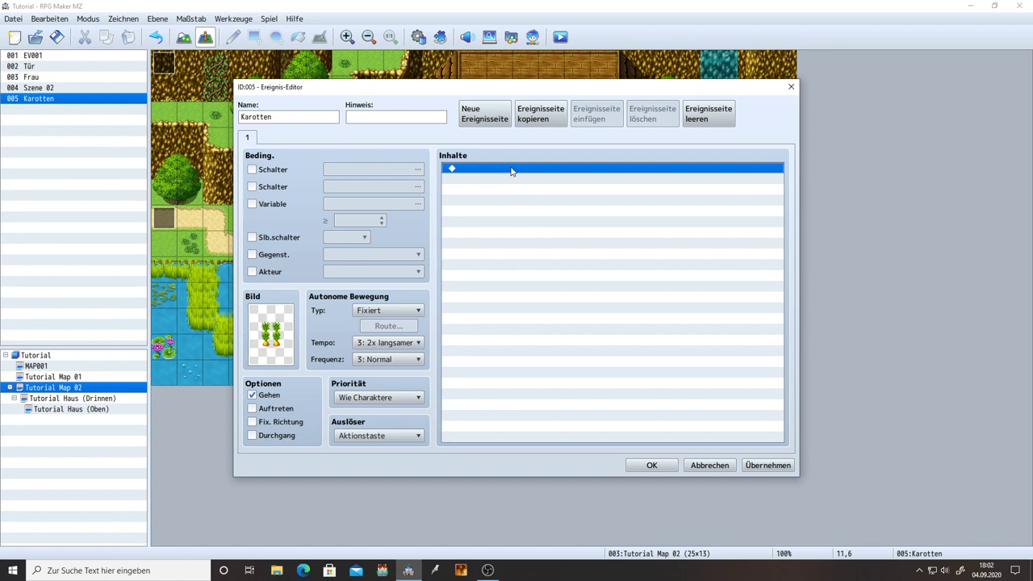
{"action": "double_click", "coordinate": [513, 171]}
{"action": "left_click", "coordinate": [514, 172]}
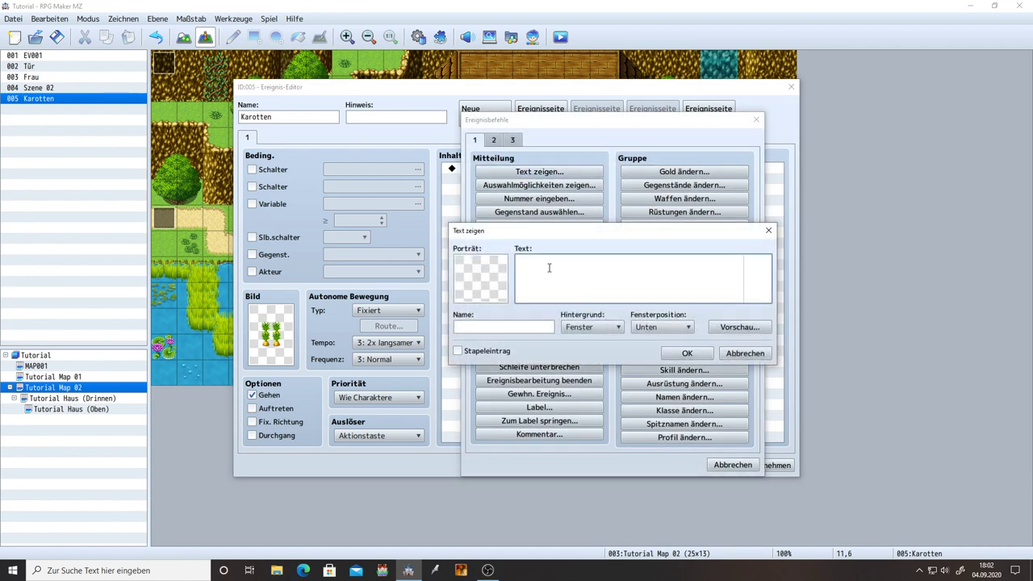
{"action": "type", "text": "Einige Karotten."}
{"action": "left_click", "coordinate": [686, 354]}
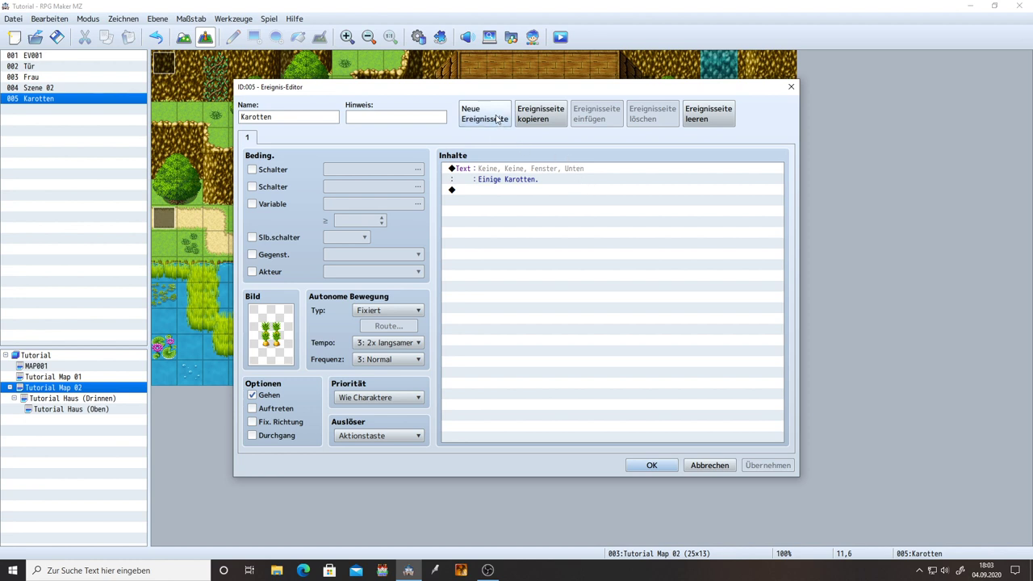
- Duplicate page 1 as page 2 and make switch 0002 Karotten Quest Start its condition
{"action": "left_click", "coordinate": [539, 114]}
{"action": "left_click", "coordinate": [597, 114]}
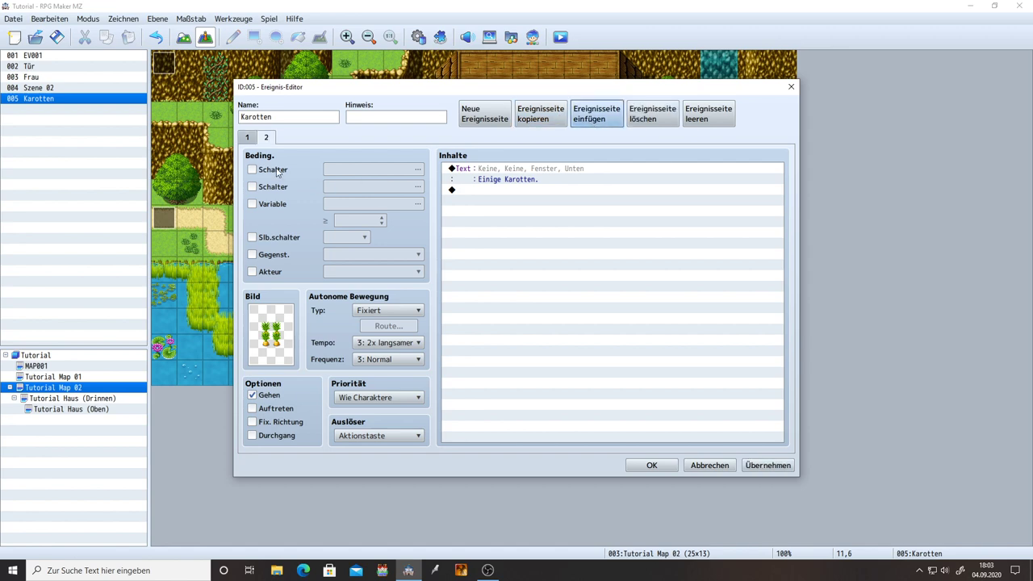
{"action": "left_click", "coordinate": [277, 171]}
{"action": "left_click", "coordinate": [417, 170]}
{"action": "left_click", "coordinate": [531, 176]}
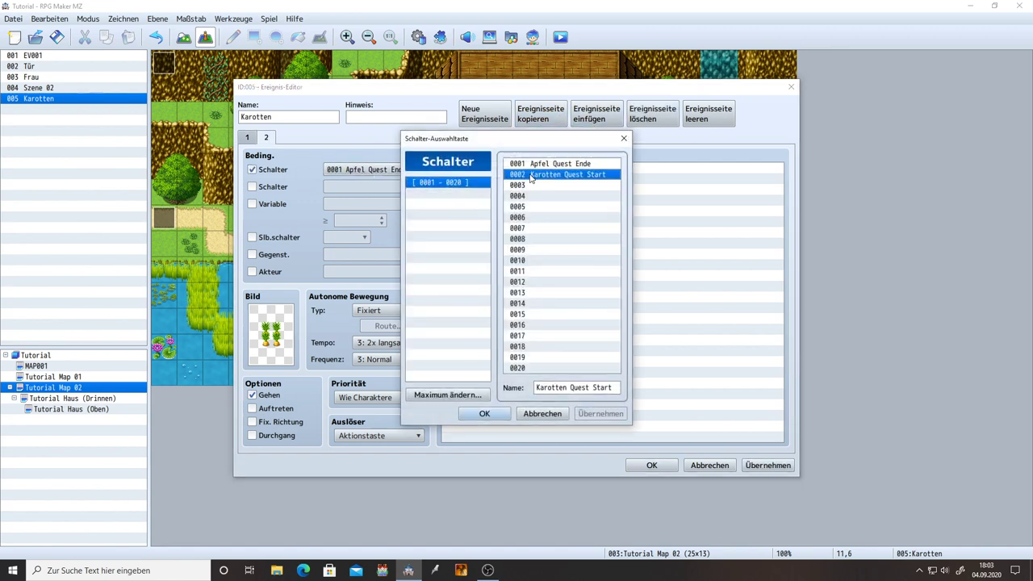
{"action": "double_click", "coordinate": [531, 176]}
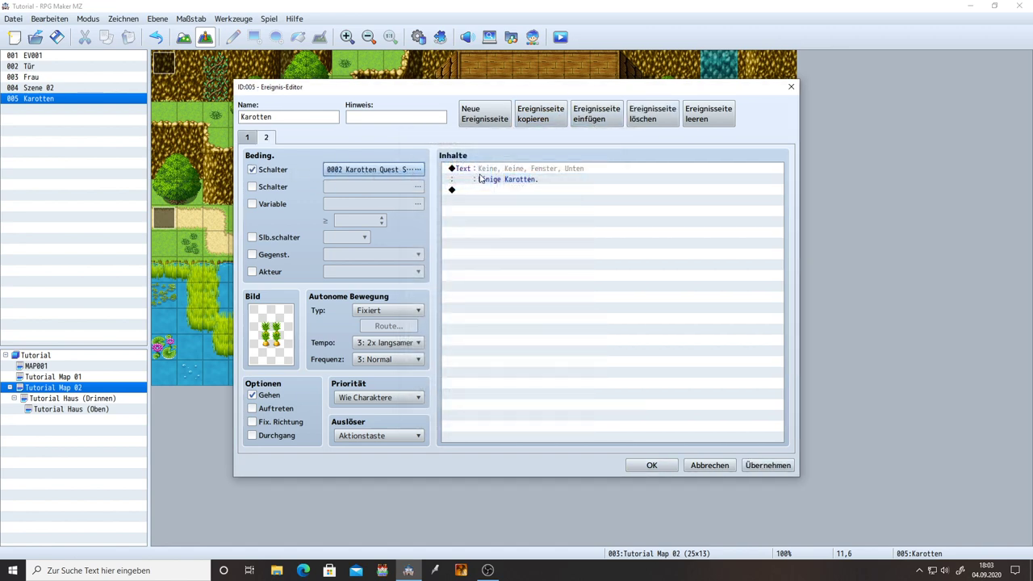
- Remove the text message from page 2 of the Karotten event and delete that page
{"action": "left_click", "coordinate": [249, 137]}
{"action": "left_click", "coordinate": [268, 139]}
{"action": "left_click", "coordinate": [465, 171]}
{"action": "key", "text": "Delete"}
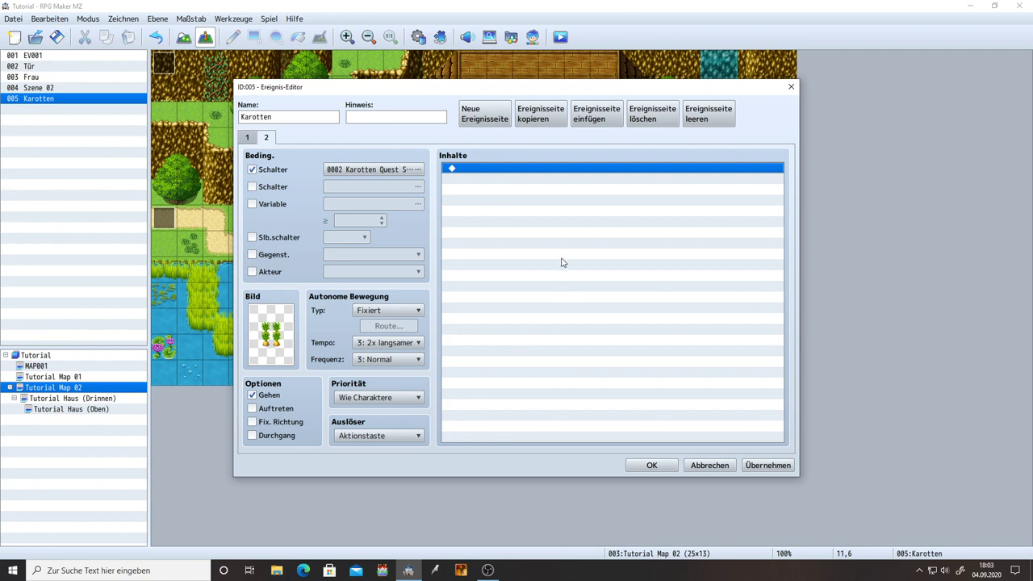
{"action": "left_click", "coordinate": [643, 118]}
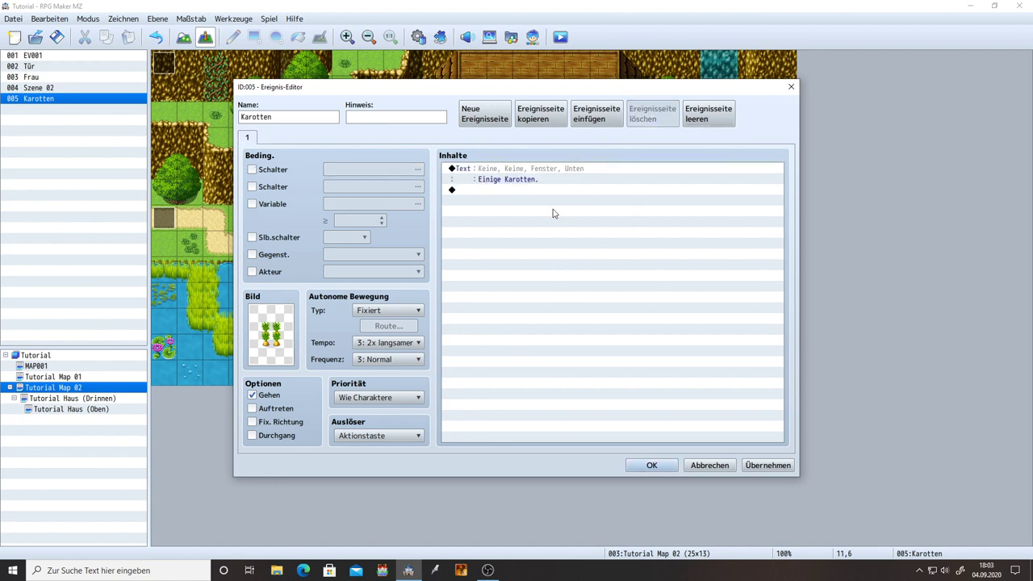
- Examine the condition types on all four pages of the Bedingte Verzweigung command, then close it without adding a branch
{"action": "double_click", "coordinate": [495, 194]}
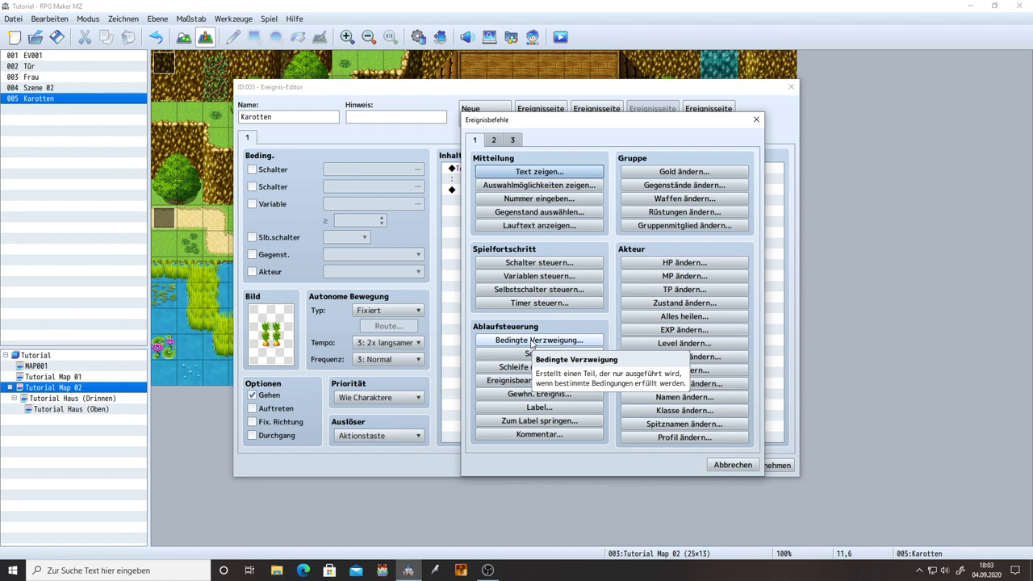
{"action": "left_click", "coordinate": [532, 341]}
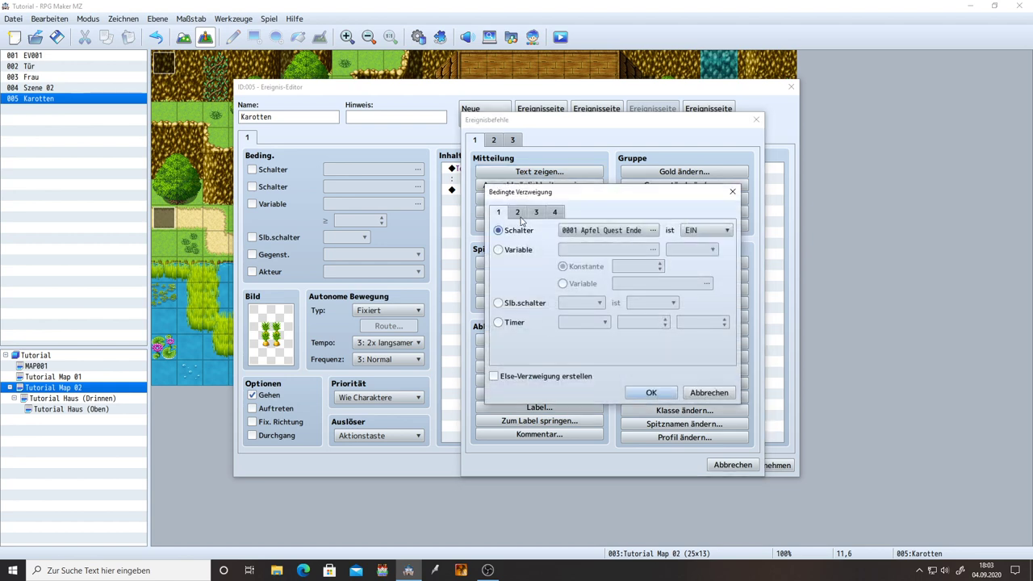
{"action": "left_click", "coordinate": [518, 213]}
{"action": "left_click", "coordinate": [537, 215]}
{"action": "left_click", "coordinate": [555, 215]}
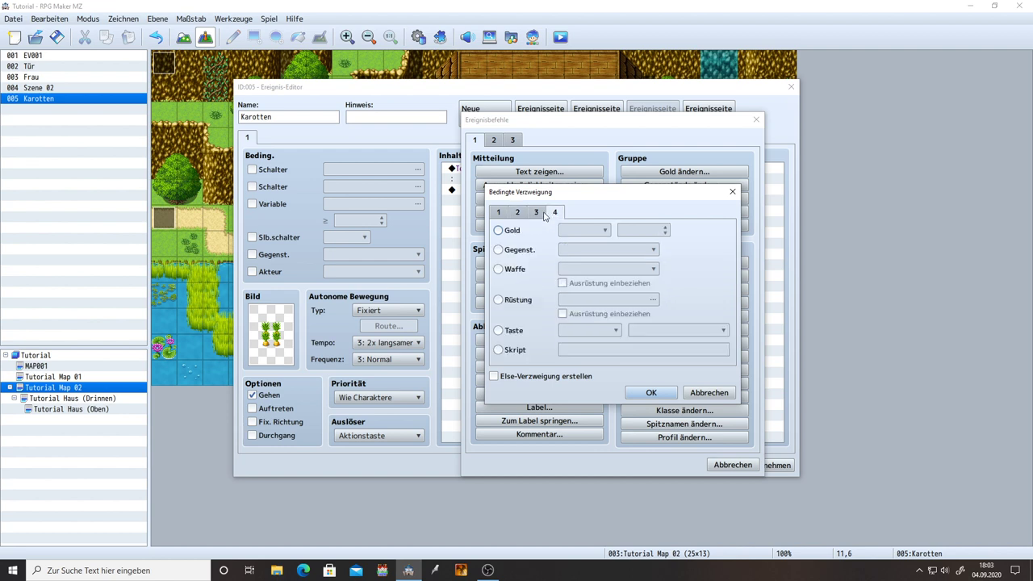
{"action": "left_click", "coordinate": [537, 213]}
{"action": "left_click", "coordinate": [523, 212]}
{"action": "left_click", "coordinate": [501, 213]}
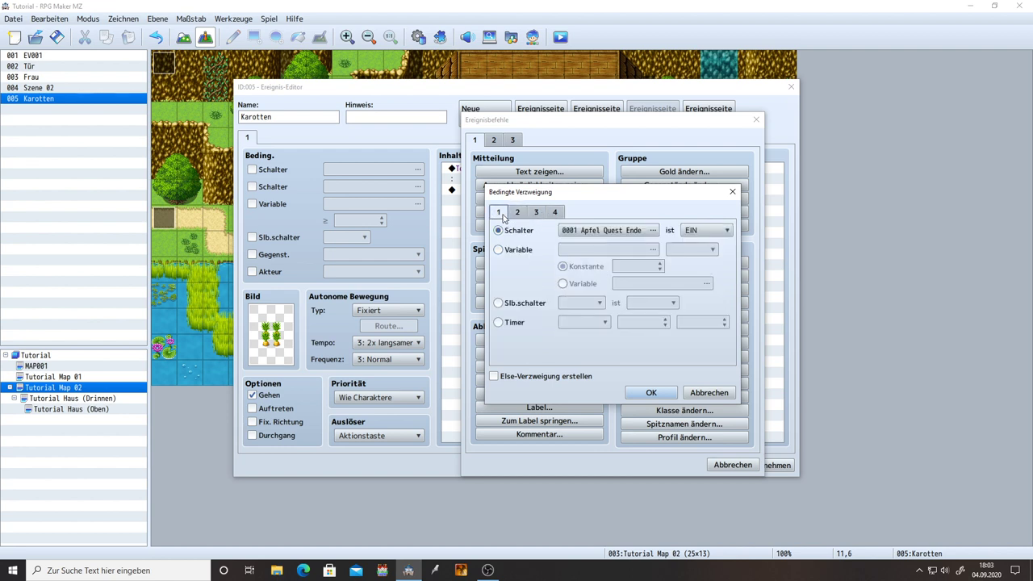
{"action": "left_click", "coordinate": [518, 214]}
{"action": "left_click", "coordinate": [536, 214]}
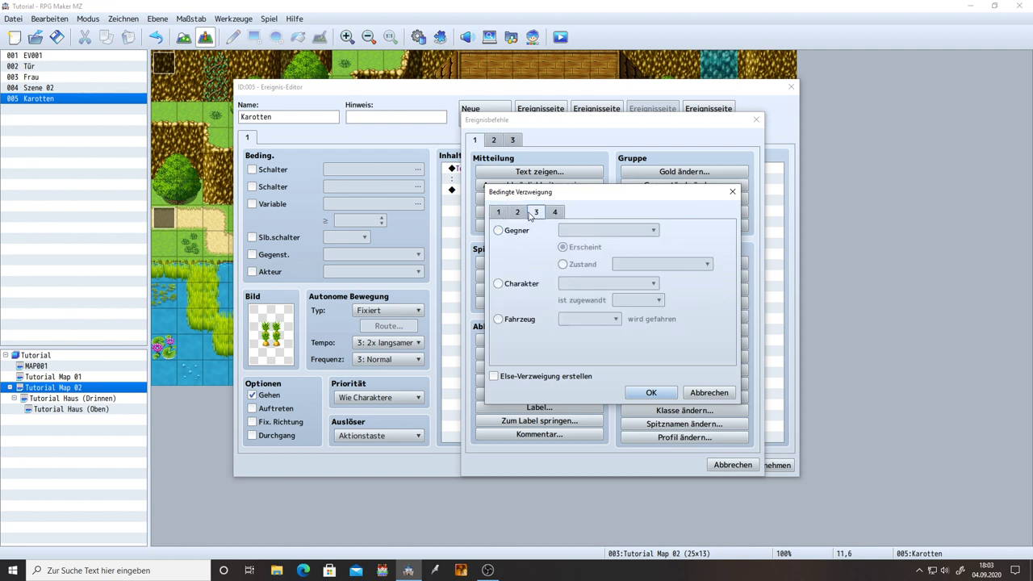
{"action": "left_click", "coordinate": [557, 213]}
{"action": "left_click", "coordinate": [499, 212]}
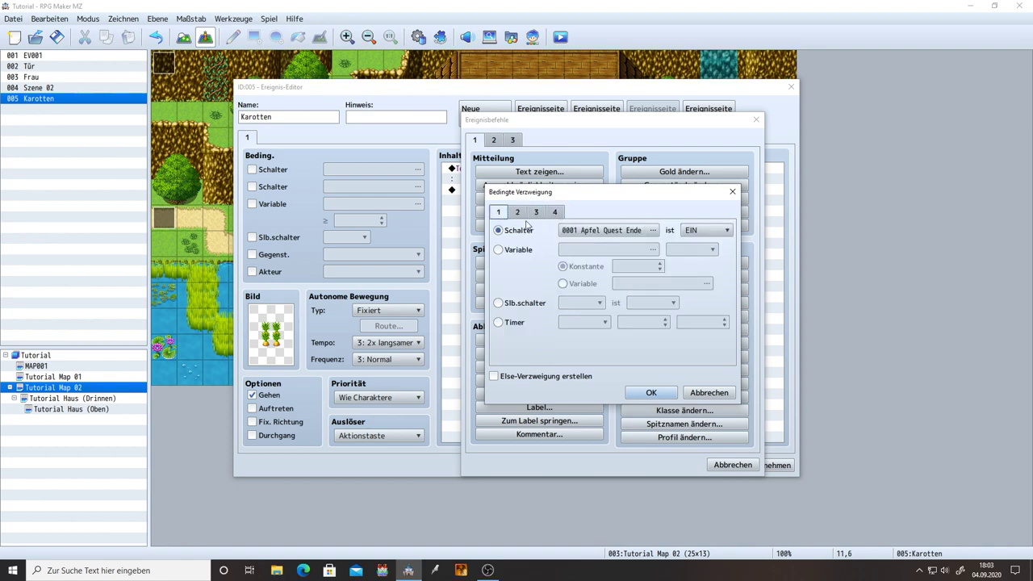
{"action": "left_click", "coordinate": [733, 191]}
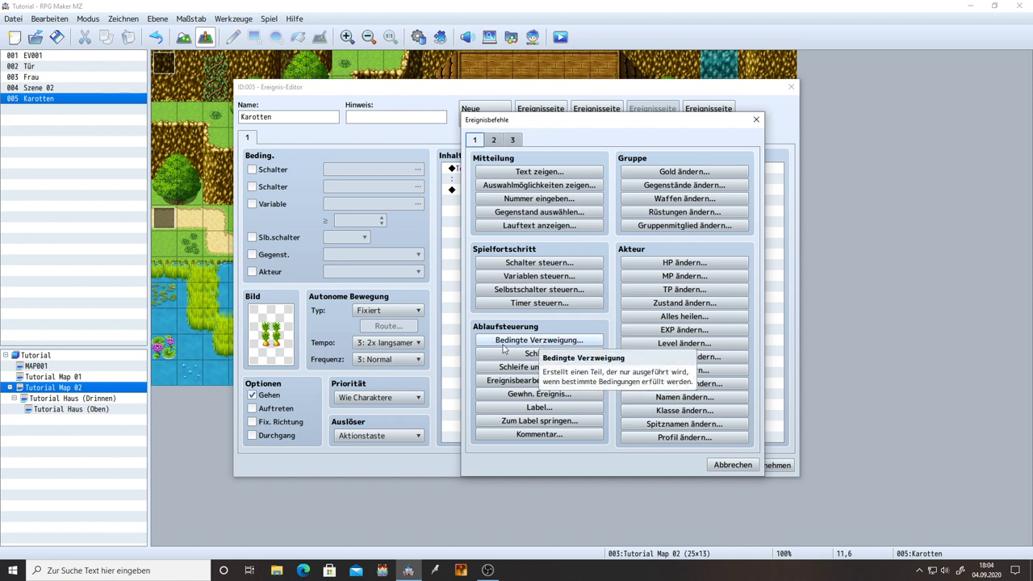
- Add a Bedingte Verzweigung below the text message that checks whether switch 0002 Karotten Quest Start is AUS
{"action": "left_click", "coordinate": [555, 342]}
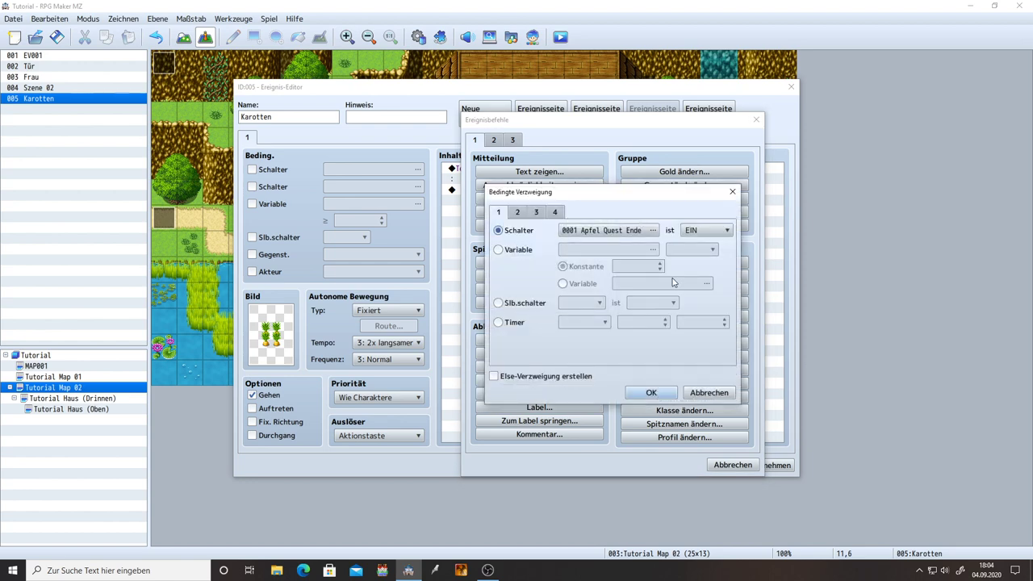
{"action": "left_click", "coordinate": [525, 213]}
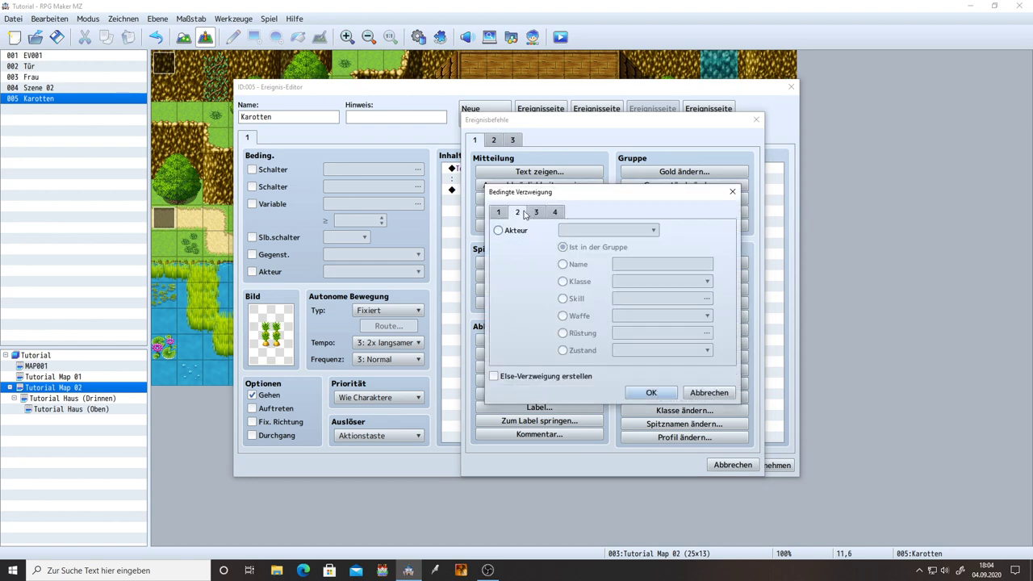
{"action": "left_click", "coordinate": [535, 213]}
{"action": "left_click", "coordinate": [558, 213]}
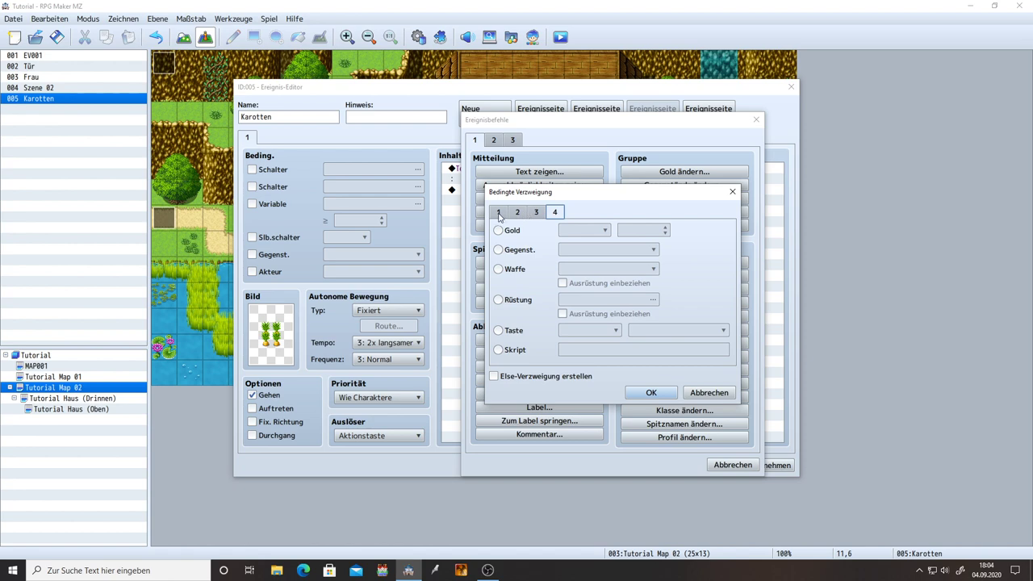
{"action": "left_click", "coordinate": [499, 214]}
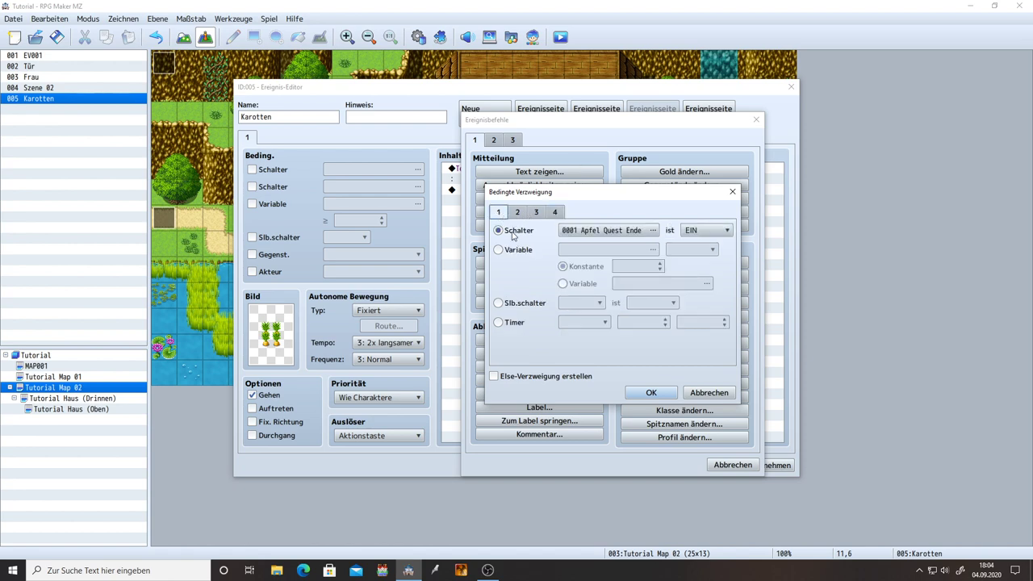
{"action": "left_click", "coordinate": [590, 231]}
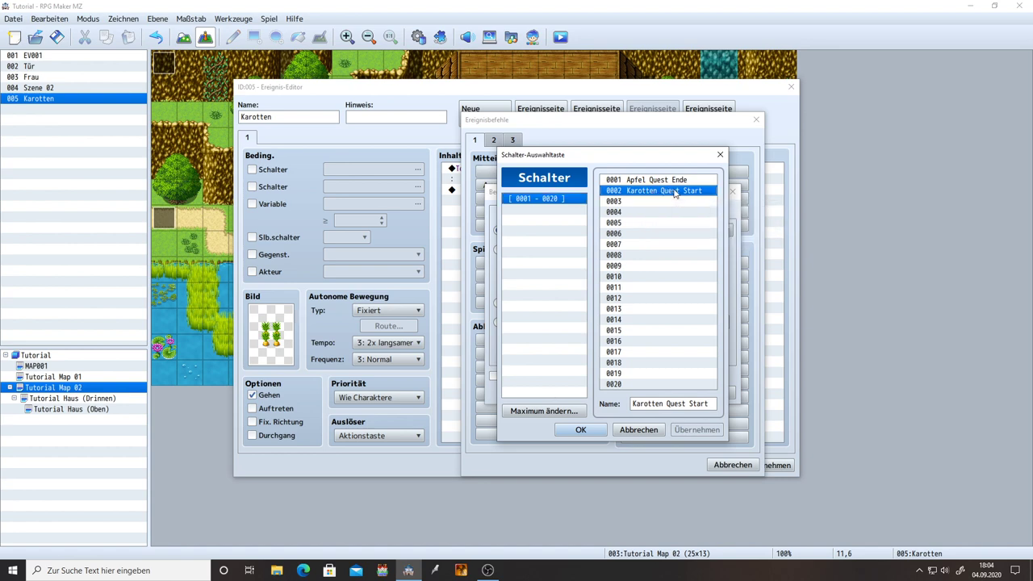
{"action": "double_click", "coordinate": [673, 191]}
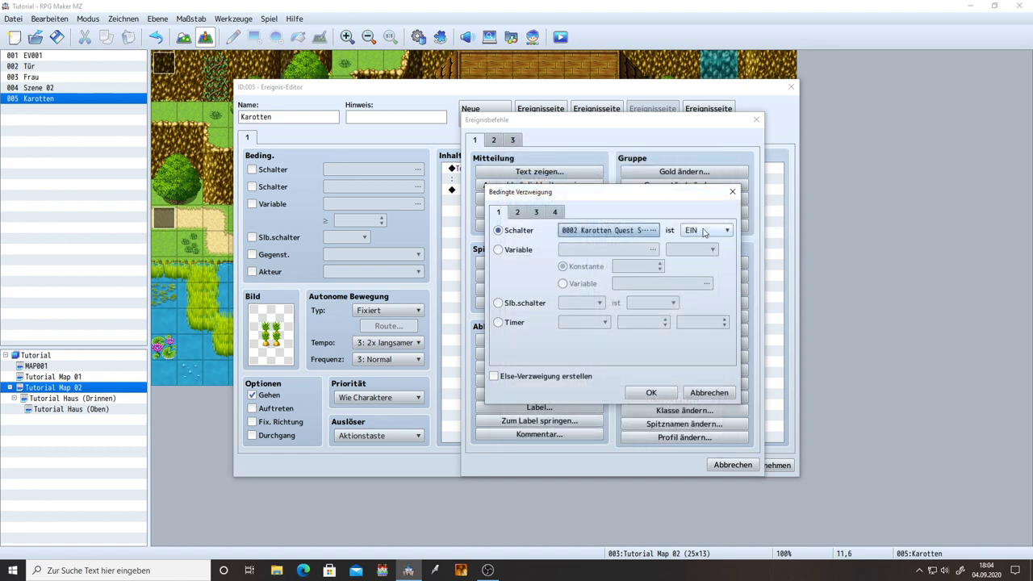
{"action": "left_click", "coordinate": [696, 231]}
{"action": "left_click", "coordinate": [703, 258]}
{"action": "left_click", "coordinate": [693, 231]}
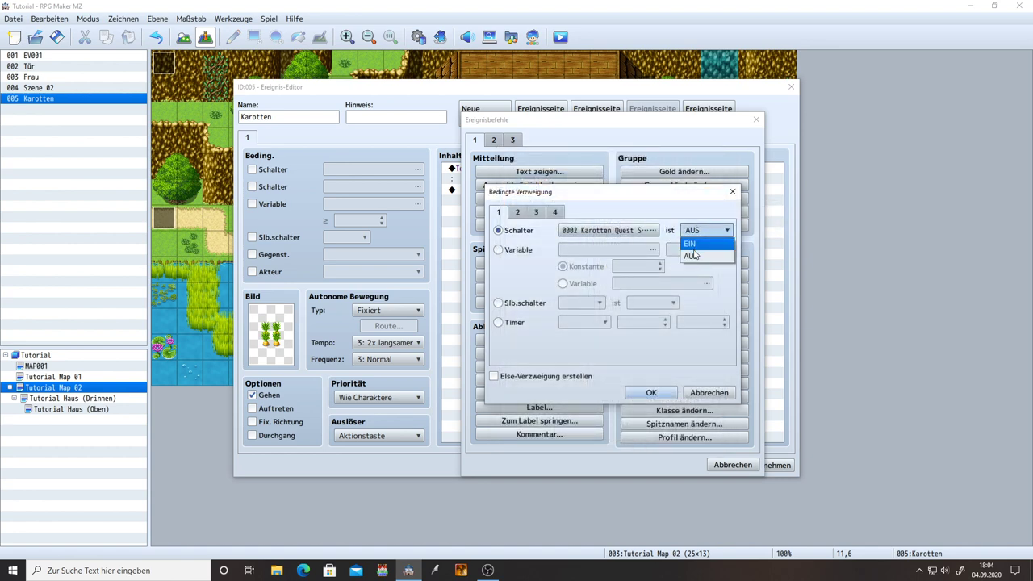
{"action": "left_click", "coordinate": [702, 255]}
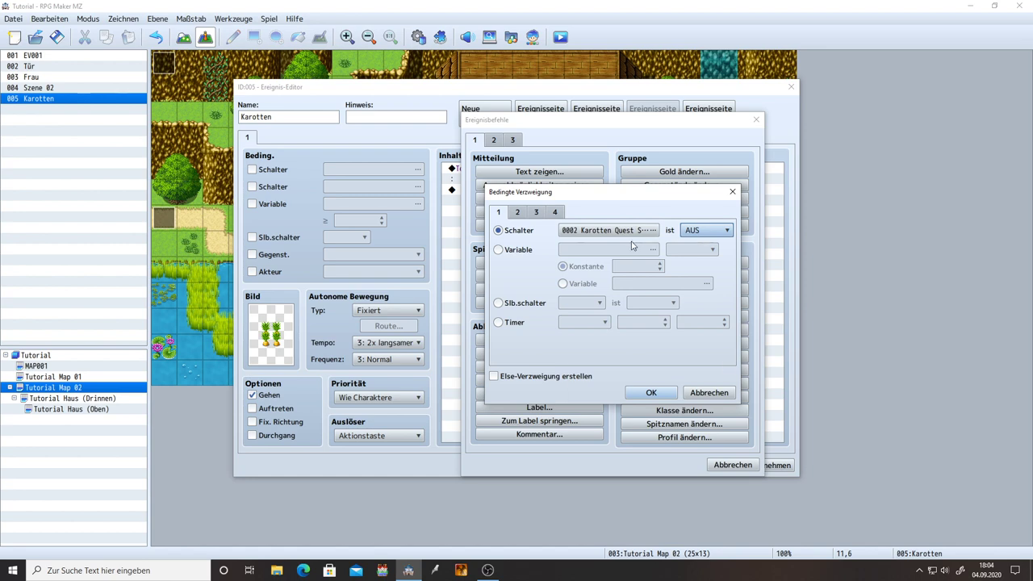
{"action": "left_click", "coordinate": [651, 392]}
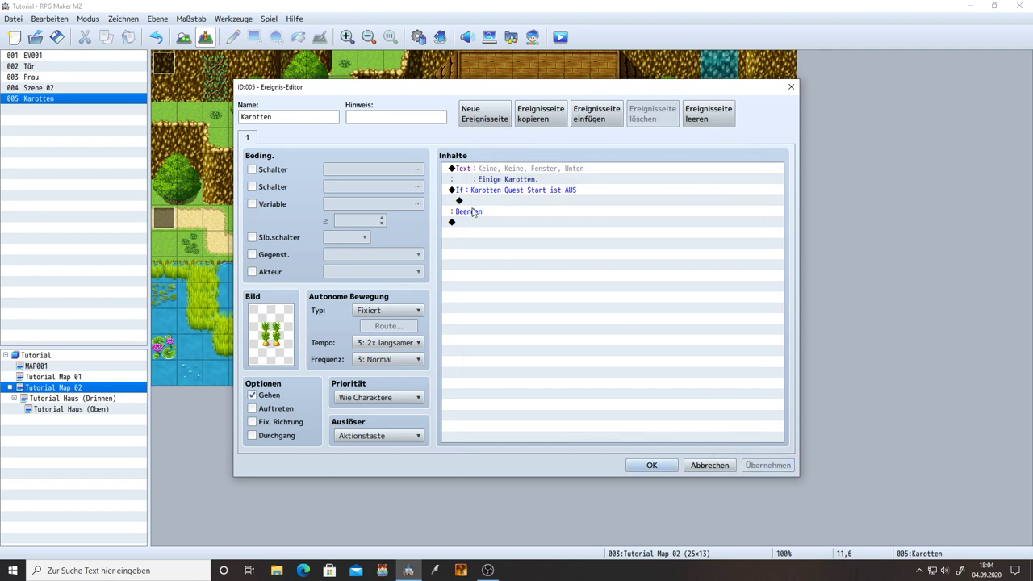
- Move the "Einige Karotten." text message inside the If branch and apply the event changes
{"action": "left_click", "coordinate": [466, 203]}
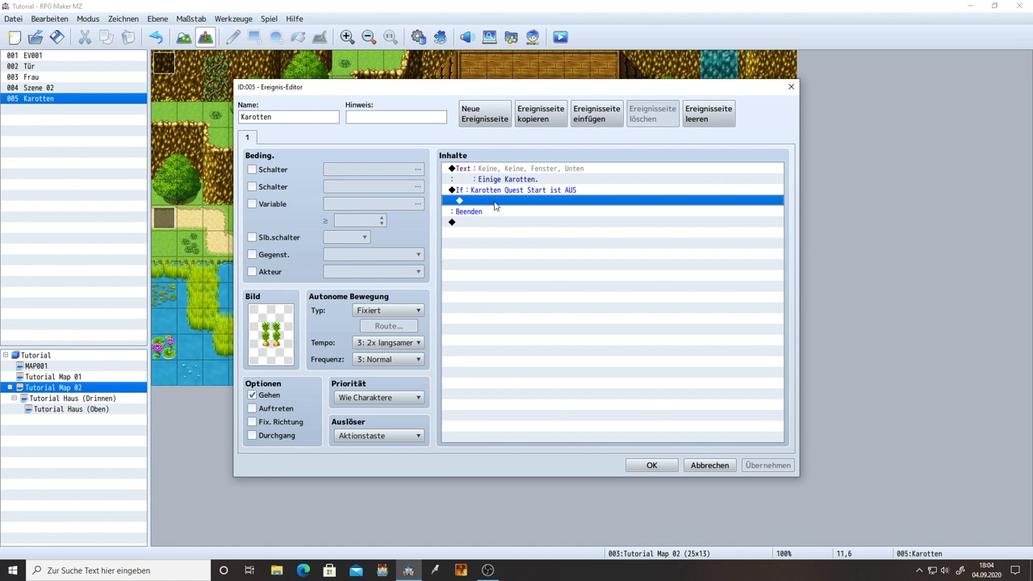
{"action": "left_click", "coordinate": [498, 172]}
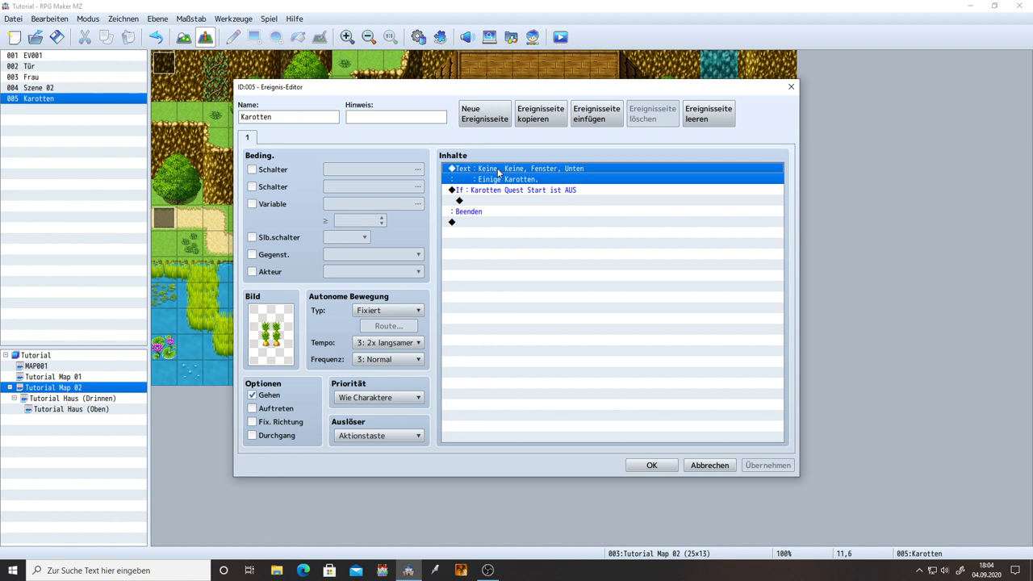
{"action": "right_click", "coordinate": [498, 172]}
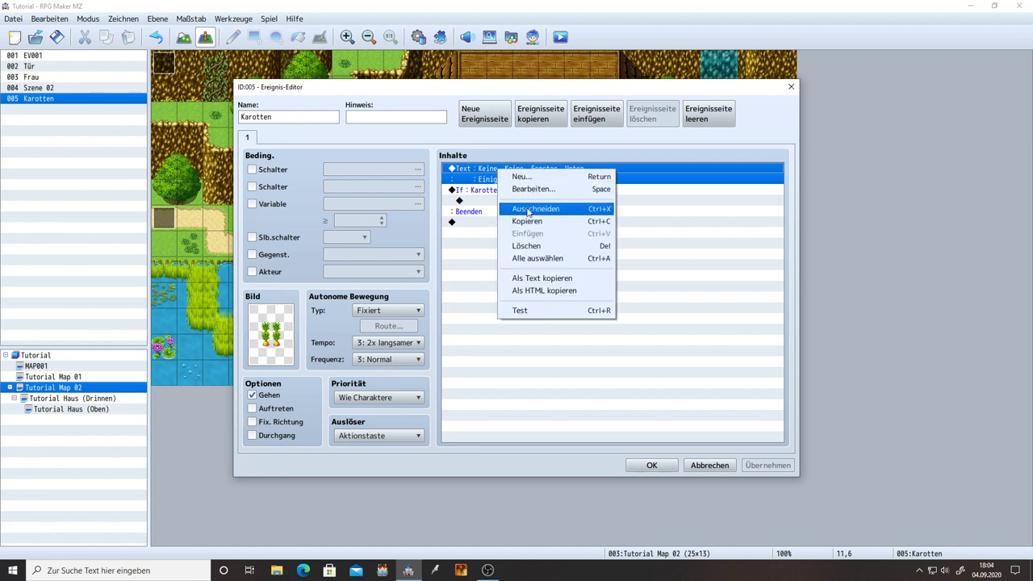
{"action": "left_click", "coordinate": [527, 210]}
{"action": "left_click", "coordinate": [470, 178]}
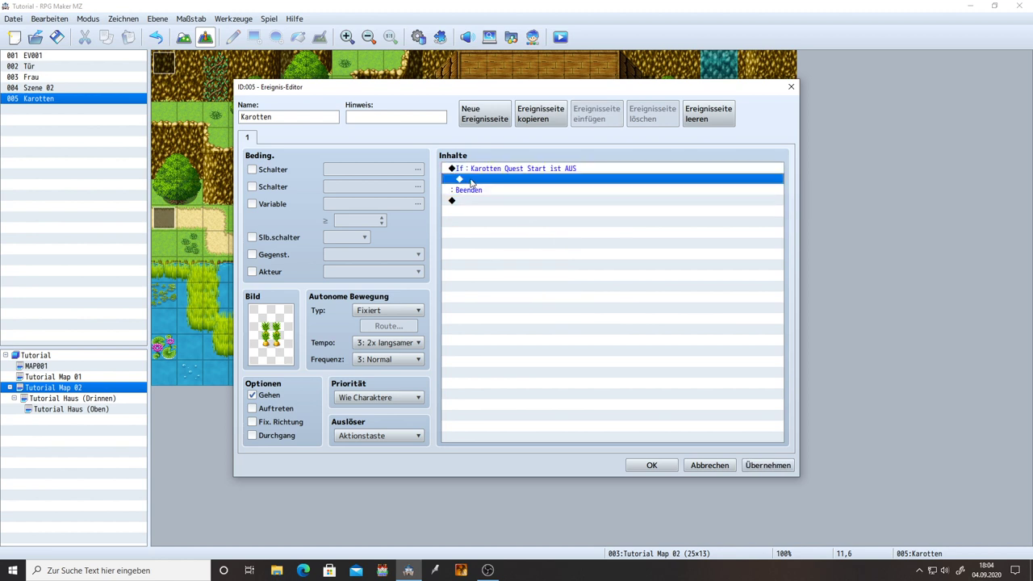
{"action": "right_click", "coordinate": [471, 179]}
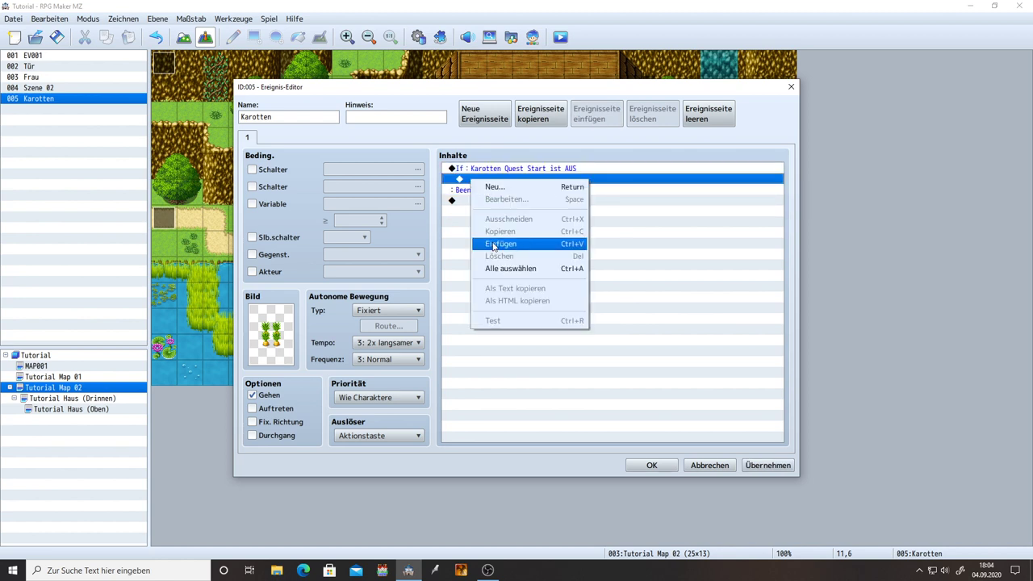
{"action": "left_click", "coordinate": [572, 245]}
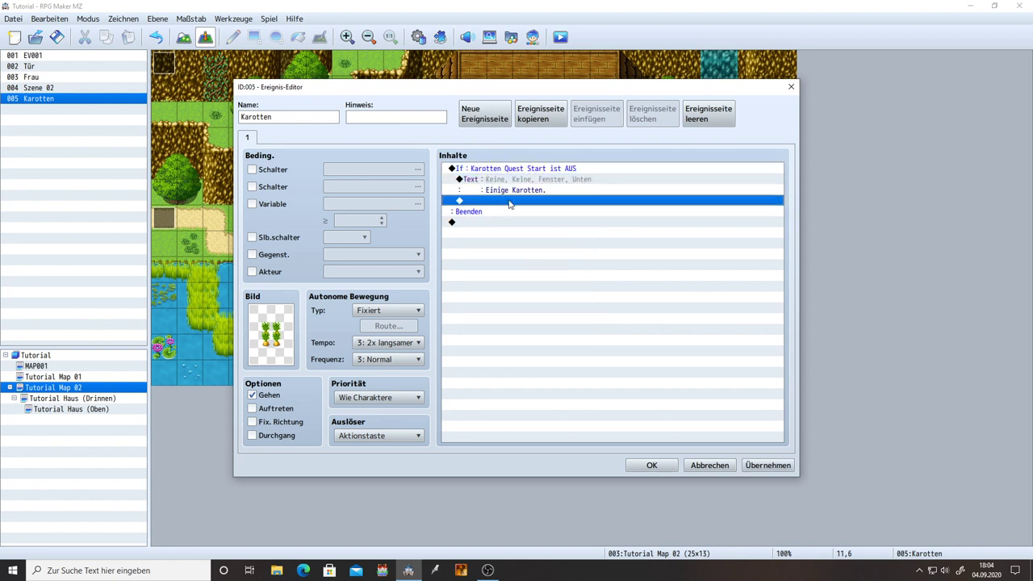
{"action": "left_click", "coordinate": [753, 464]}
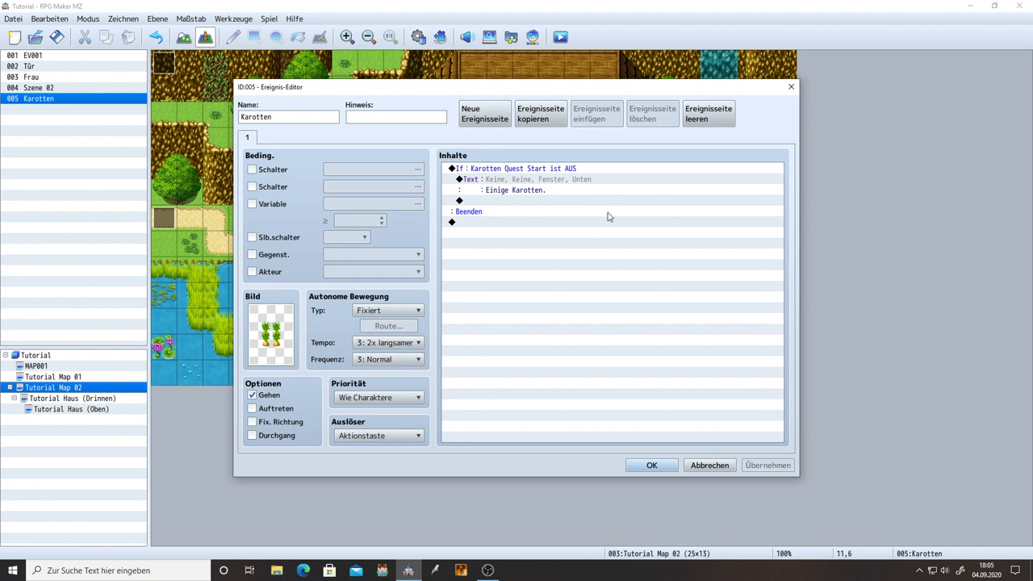
- Enable the Else branch on the Karotten Quest Start condition and apply the event changes
{"action": "left_click", "coordinate": [533, 168]}
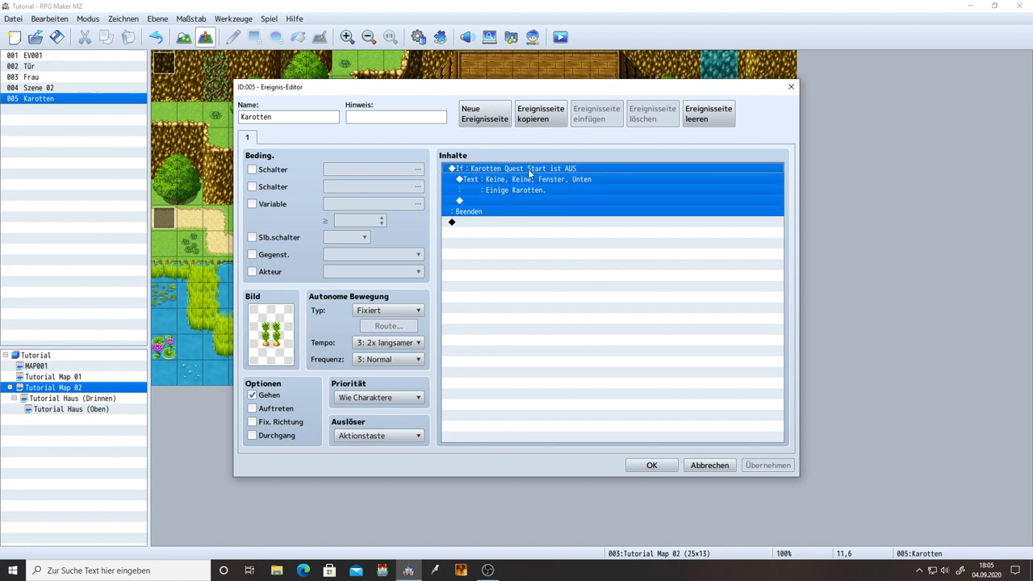
{"action": "right_click", "coordinate": [526, 169]}
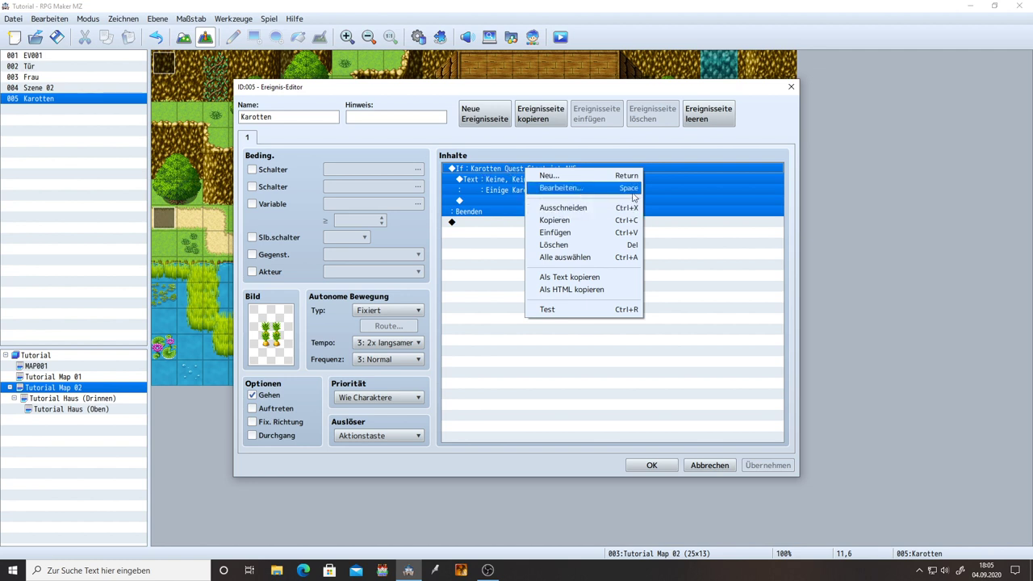
{"action": "left_click", "coordinate": [491, 169]}
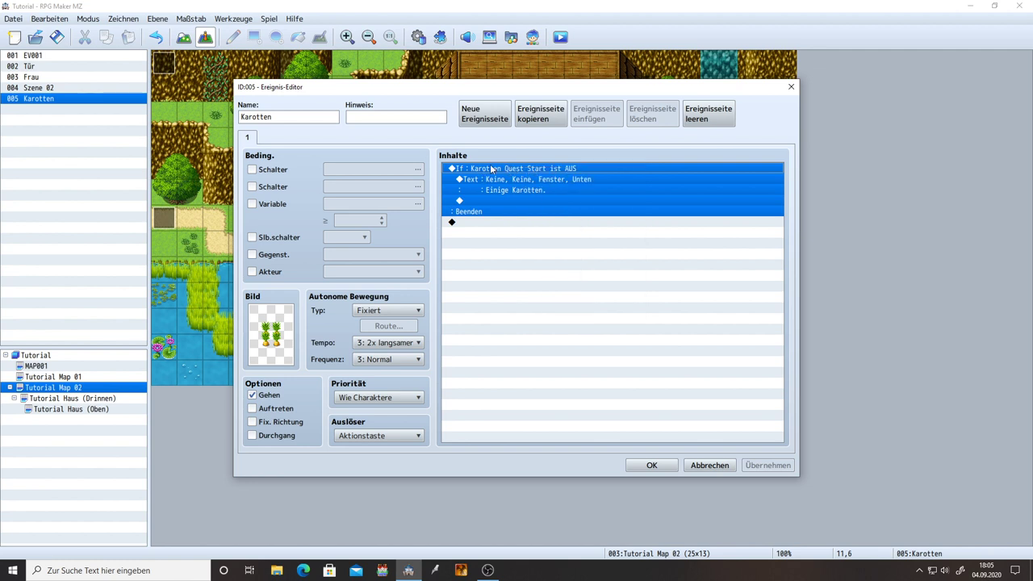
{"action": "double_click", "coordinate": [491, 168]}
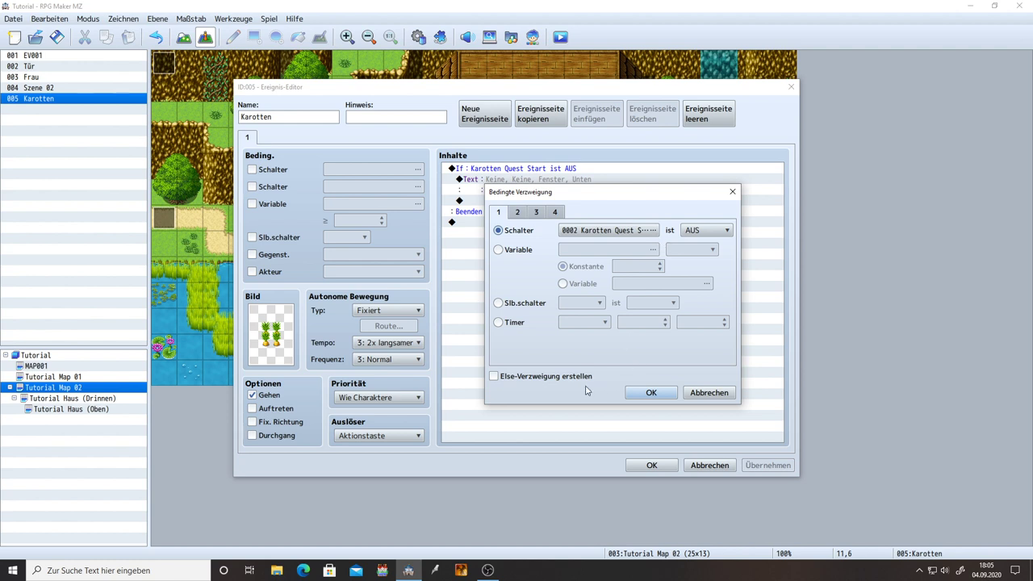
{"action": "left_click", "coordinate": [510, 378]}
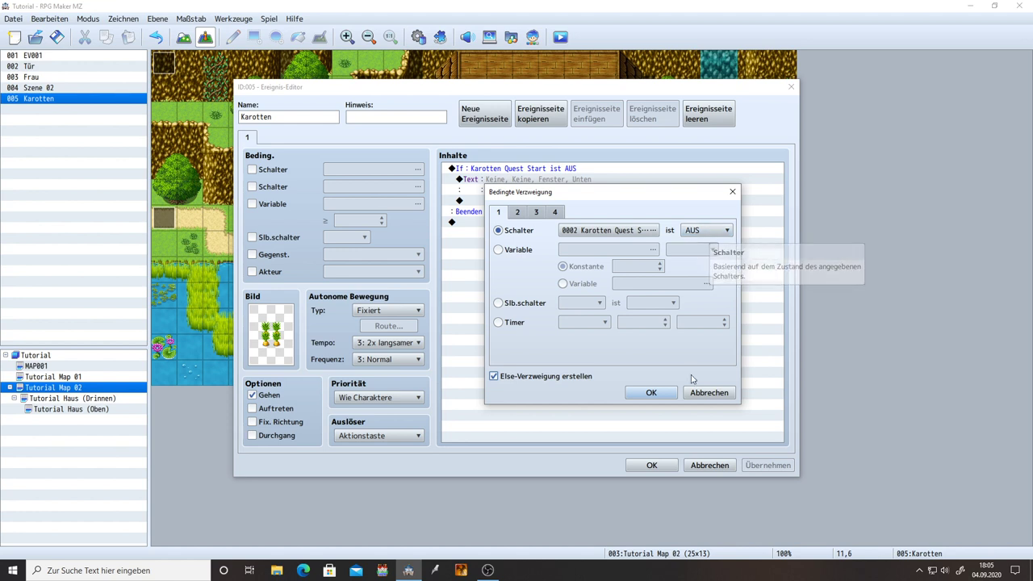
{"action": "left_click", "coordinate": [651, 393]}
{"action": "left_click", "coordinate": [767, 465]}
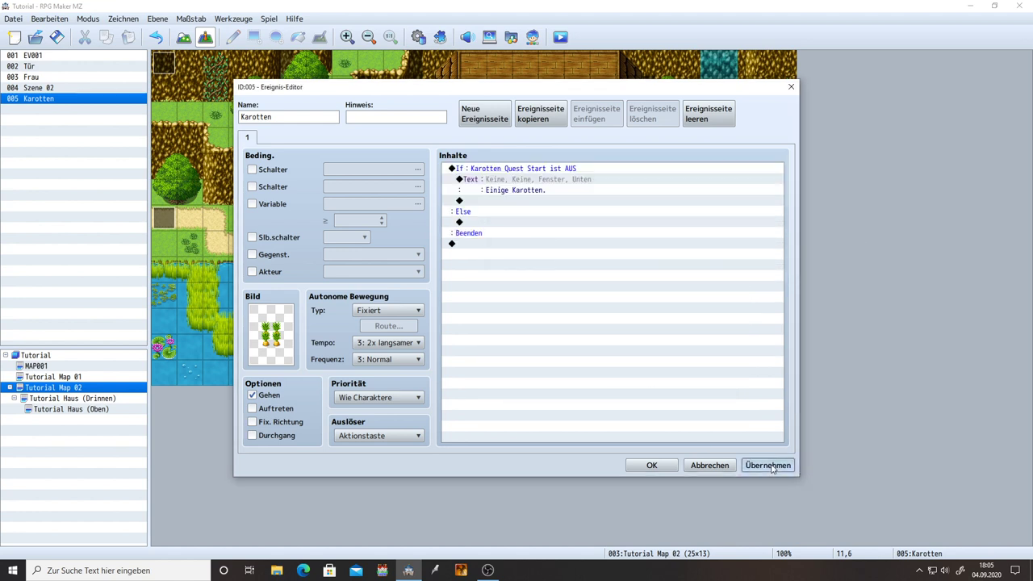
- Examine how the event contents are divided between the If branch, the Else branch and the line after Beenden
{"action": "left_click", "coordinate": [507, 184]}
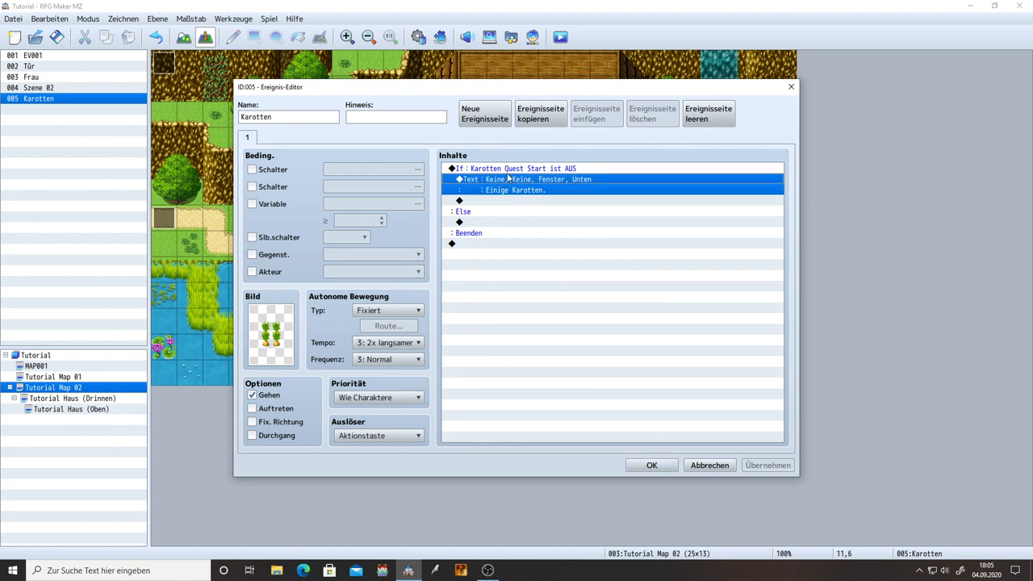
{"action": "left_click", "coordinate": [474, 223]}
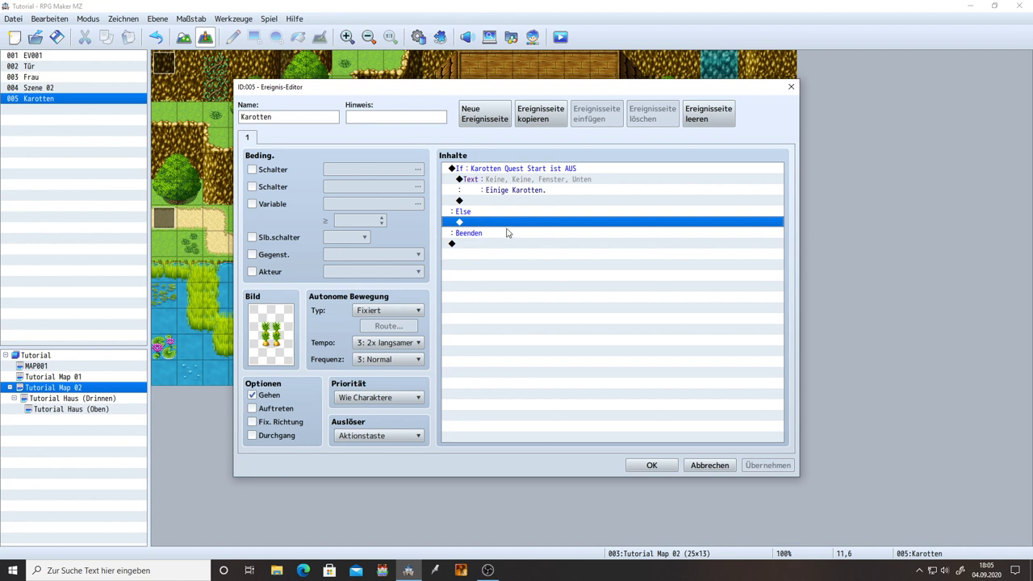
{"action": "left_click", "coordinate": [485, 244]}
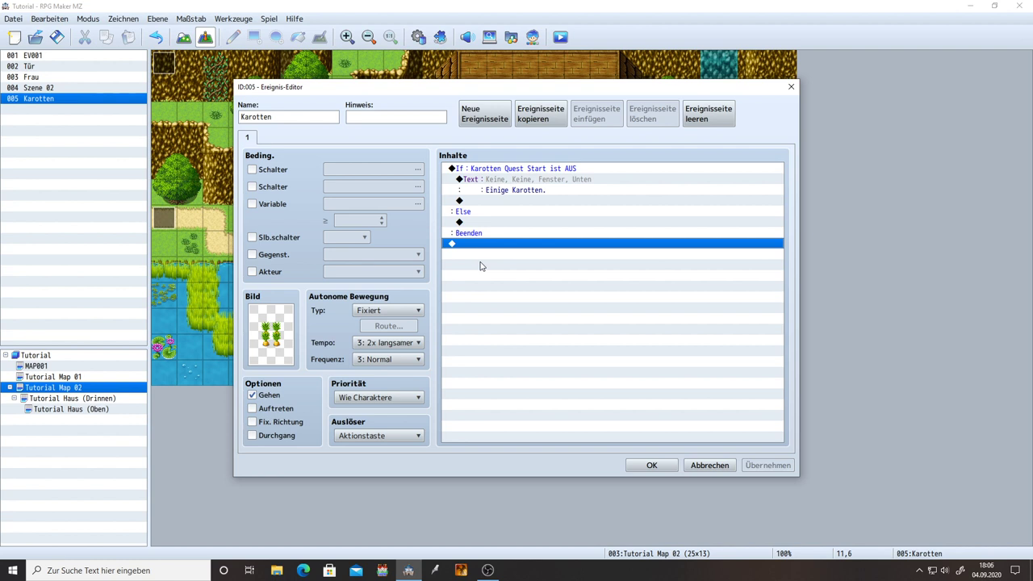
{"action": "left_click", "coordinate": [530, 186]}
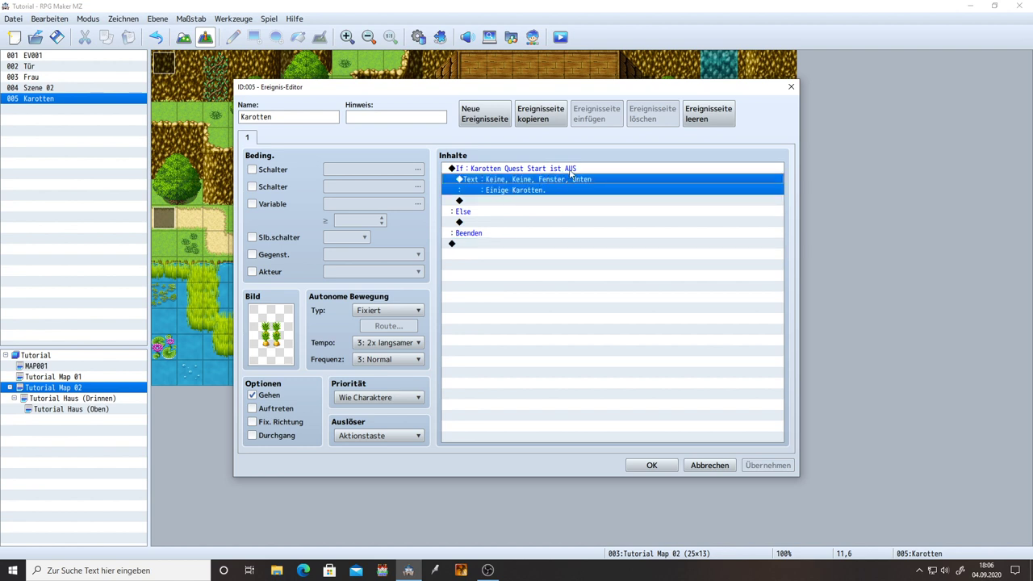
{"action": "left_click", "coordinate": [515, 223]}
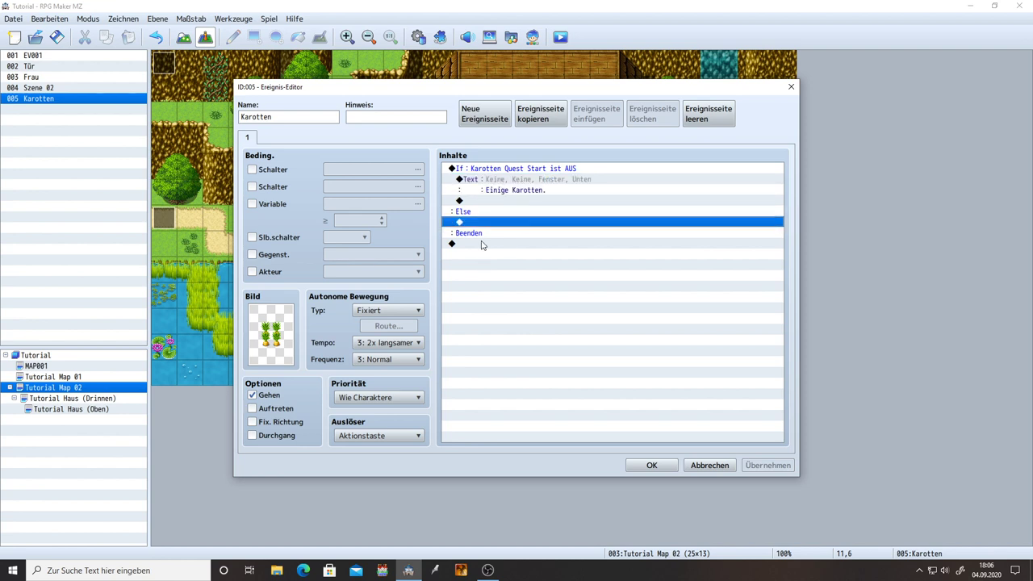
{"action": "left_click", "coordinate": [482, 243]}
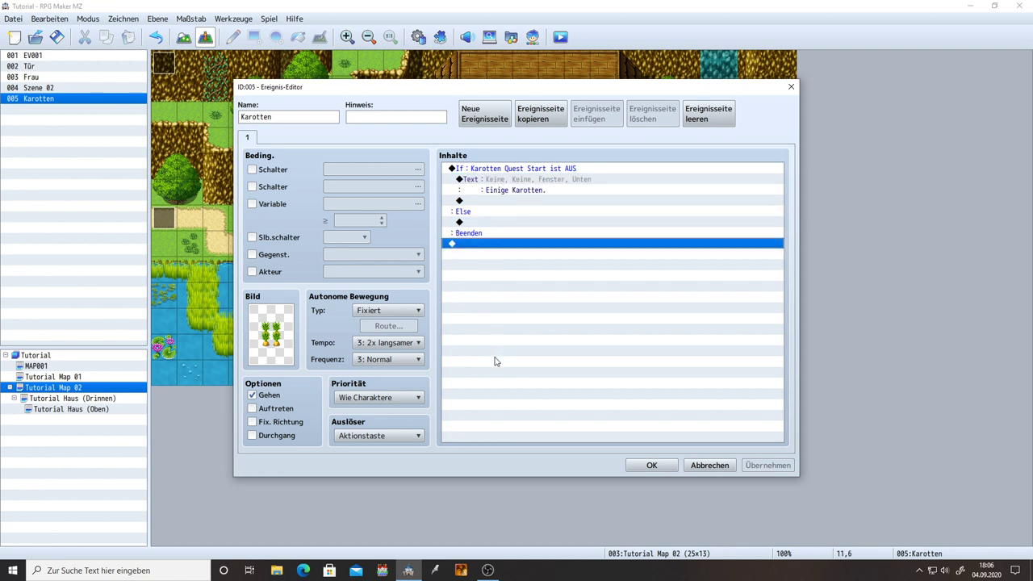
{"action": "left_click", "coordinate": [501, 222]}
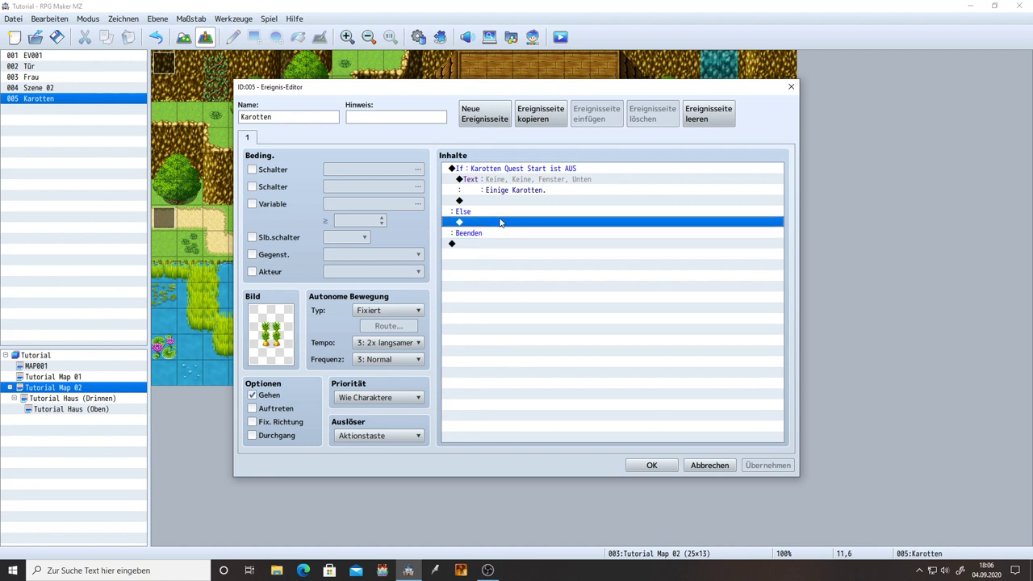
{"action": "left_click", "coordinate": [508, 257]}
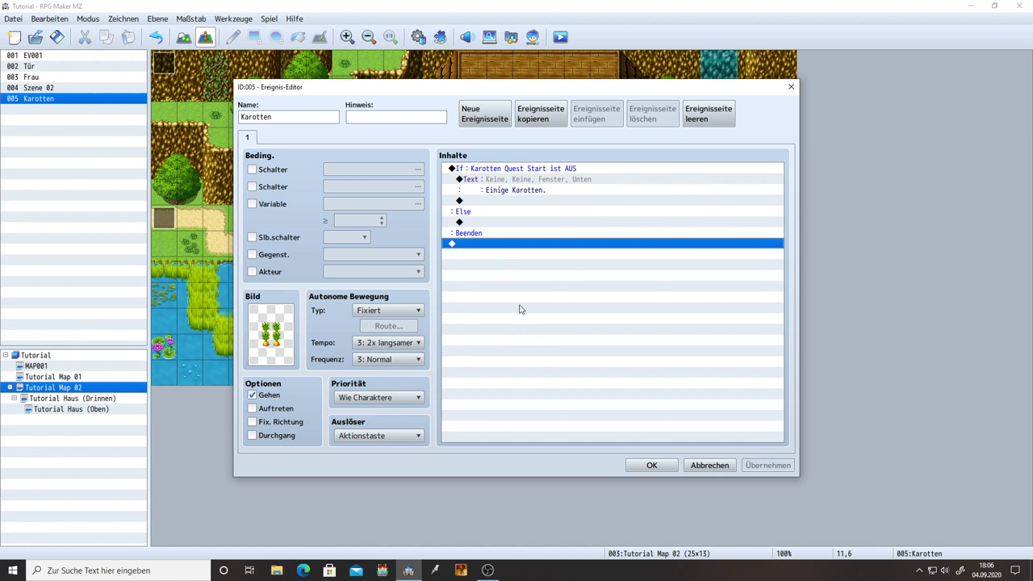
{"action": "left_click", "coordinate": [499, 223]}
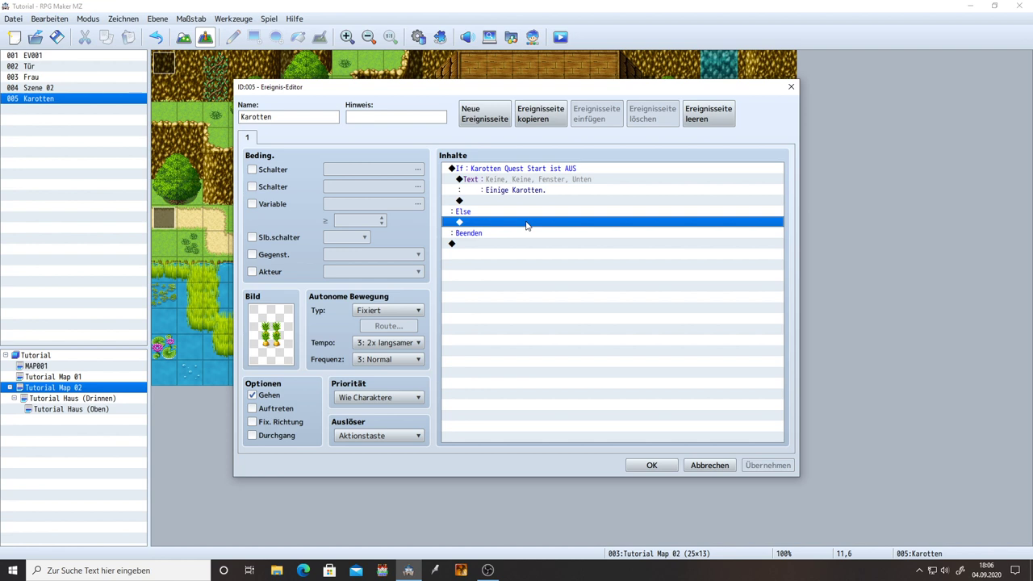
{"action": "left_click", "coordinate": [511, 170]}
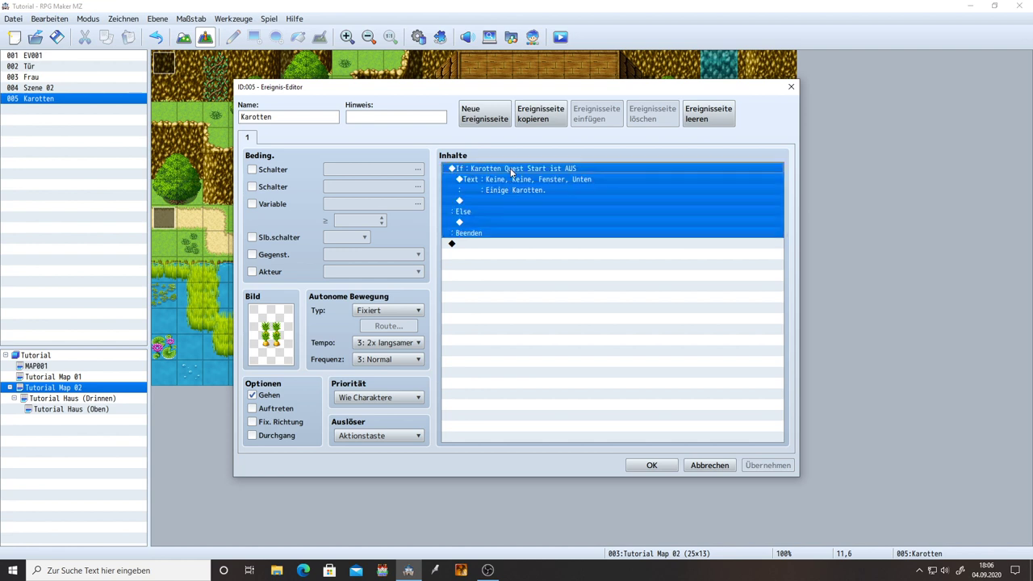
- Start a text message in the Else branch reading "Eine \c[2]", choosing colour 2 from the text colour palette
{"action": "left_click", "coordinate": [502, 222]}
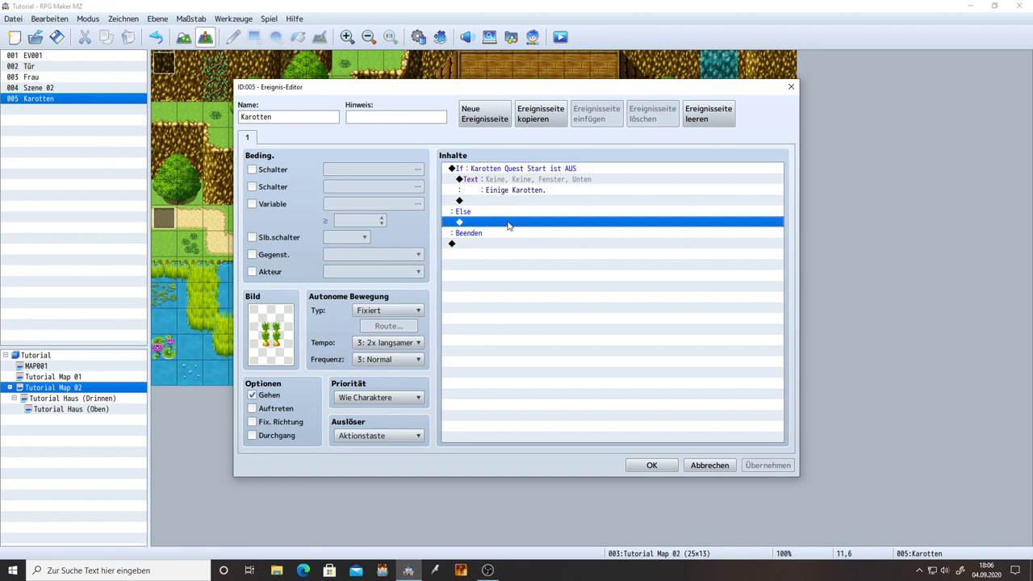
{"action": "double_click", "coordinate": [509, 224]}
{"action": "left_click", "coordinate": [516, 172]}
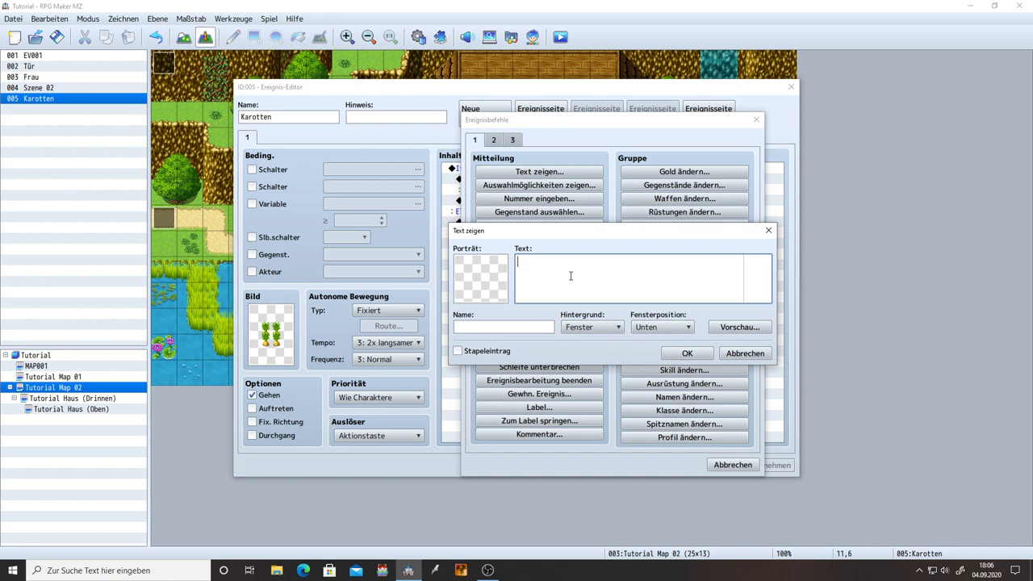
{"action": "type", "text": "Eine"}
{"action": "type", "text": "\\c["}
{"action": "right_click", "coordinate": [571, 276]}
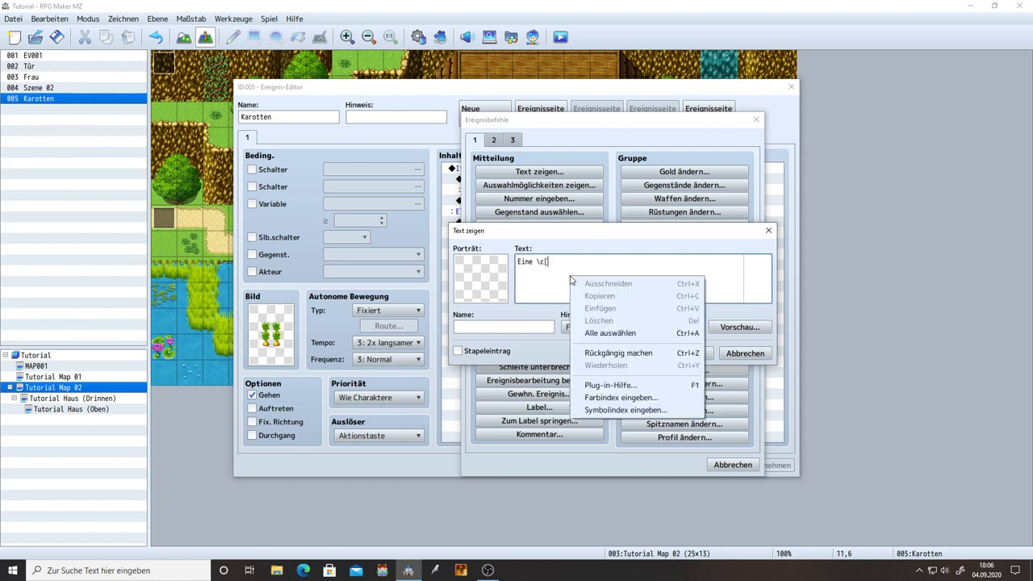
{"action": "left_click", "coordinate": [639, 400]}
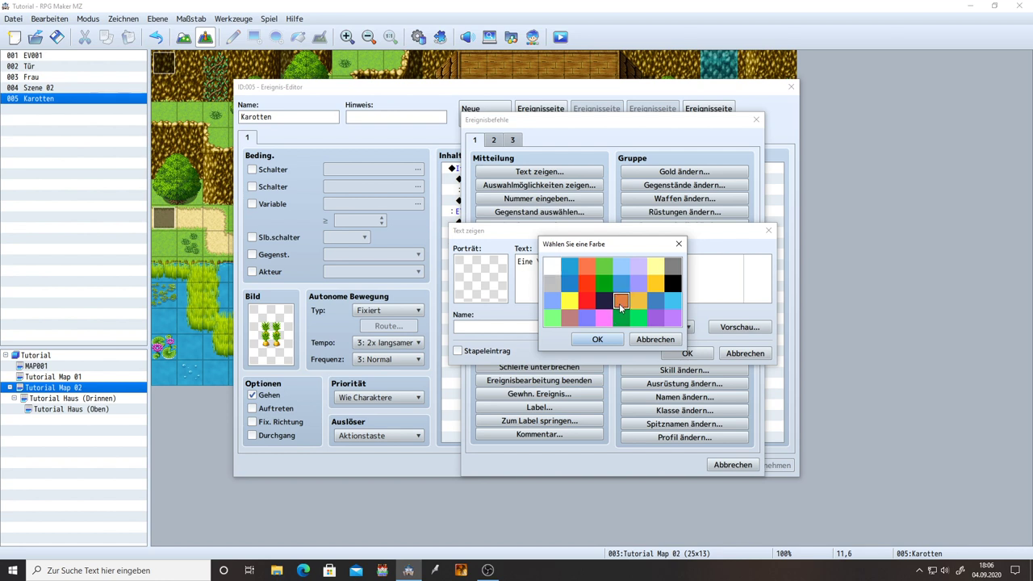
{"action": "left_click", "coordinate": [587, 266]}
{"action": "key", "text": "Return"}
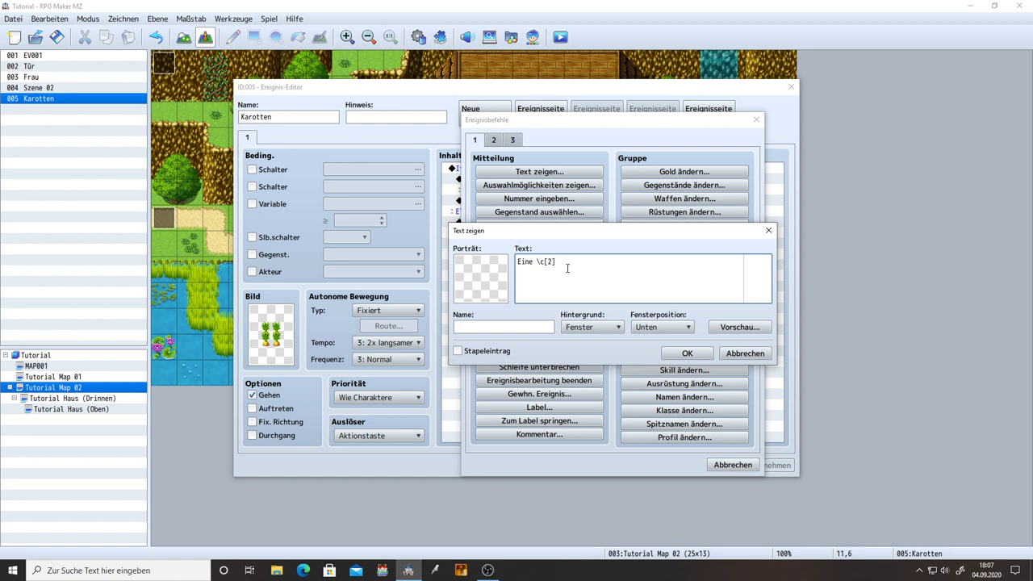
- Complete the message as "Eine \c[2]Karotte\c[0] erhalten." with white text after the carrot word, and preview it
{"action": "type", "text": "Karotte\\"}
{"action": "key", "text": "BackSpace"}
{"action": "type", "text": "c[0"}
{"action": "right_click", "coordinate": [615, 264]}
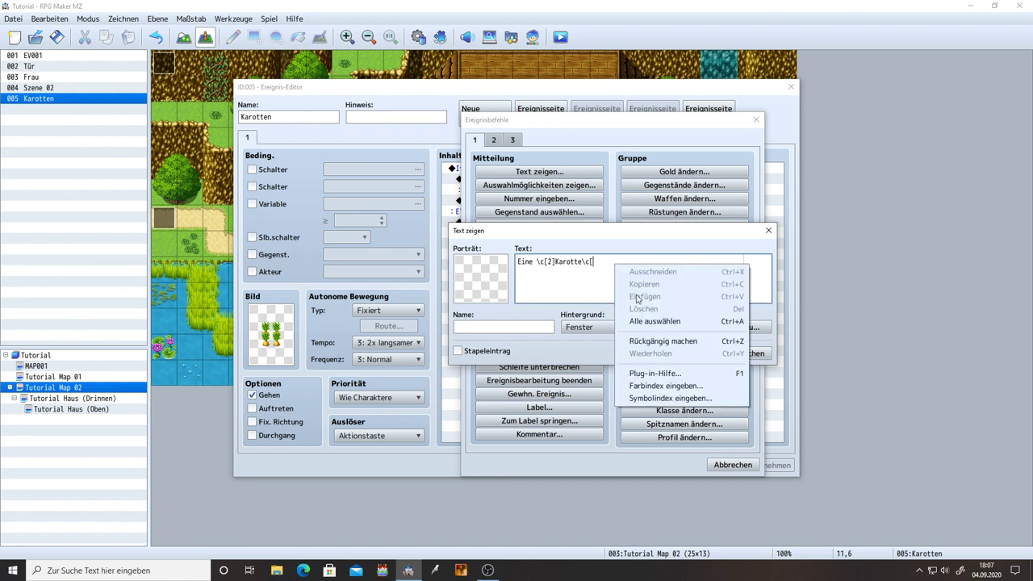
{"action": "left_click", "coordinate": [670, 387]}
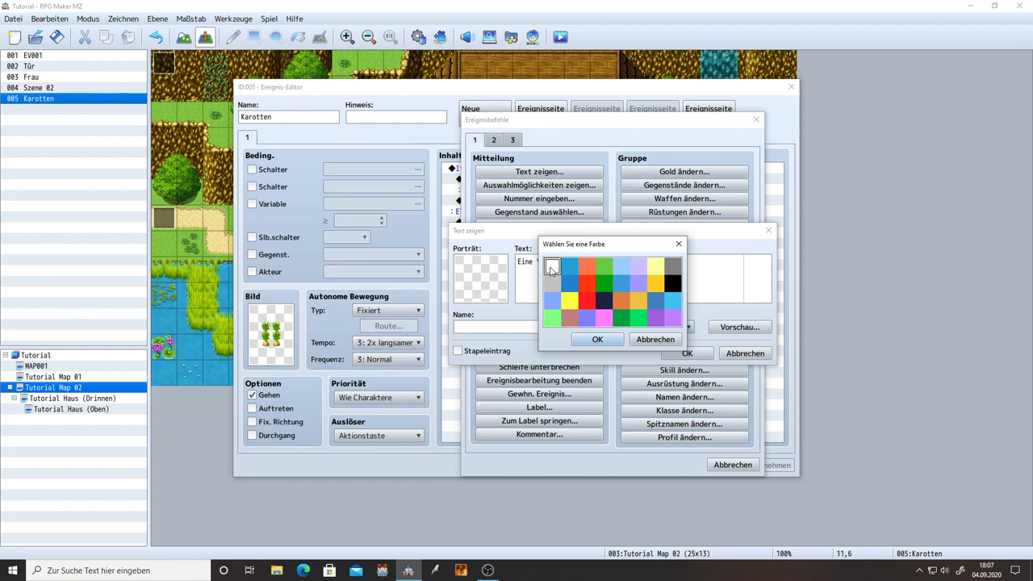
{"action": "double_click", "coordinate": [551, 268]}
{"action": "type", "text": "]Karotte\\c[0"}
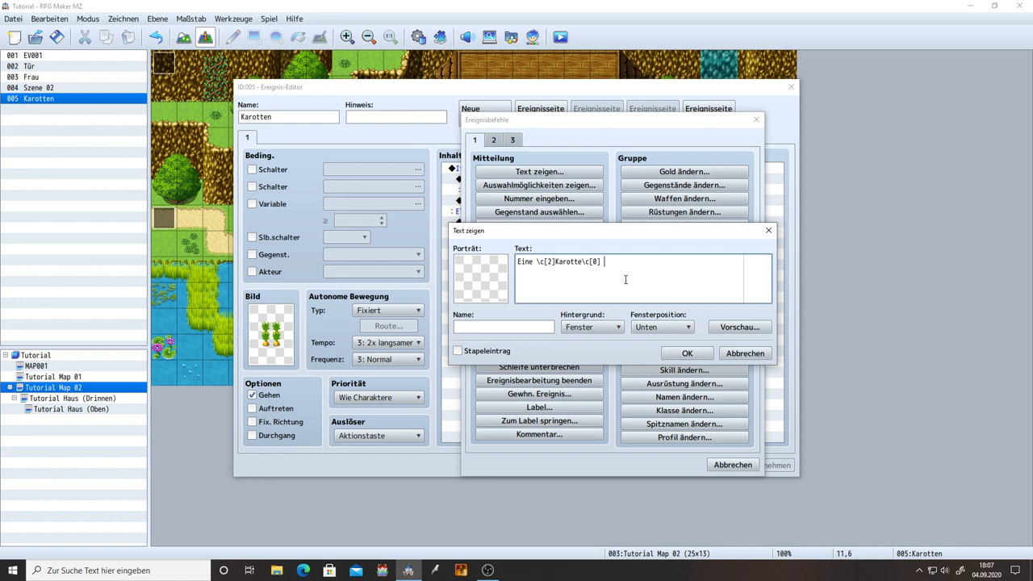
{"action": "type", "text": " erhalten."}
{"action": "left_click", "coordinate": [731, 331]}
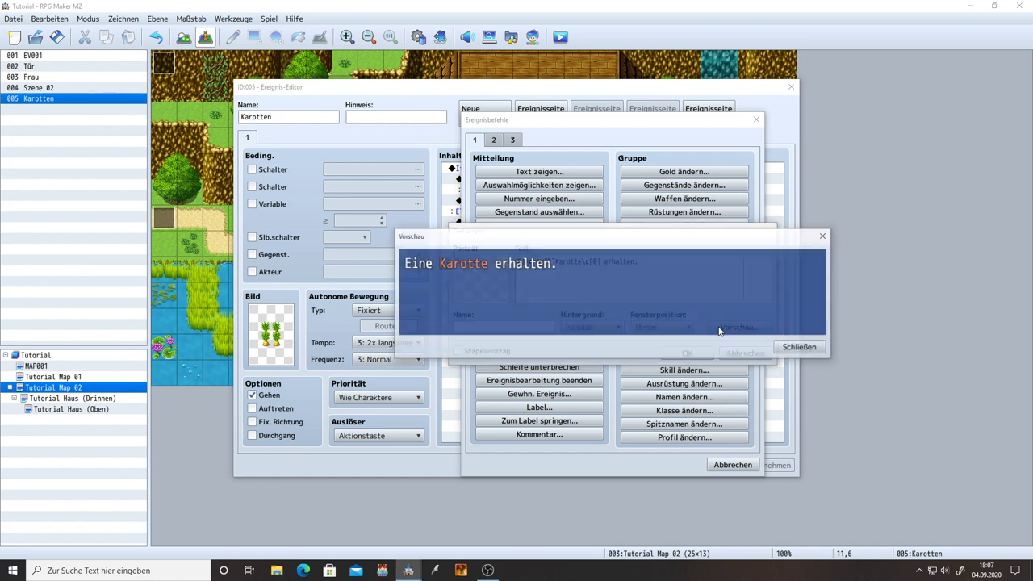
{"action": "left_click", "coordinate": [803, 348]}
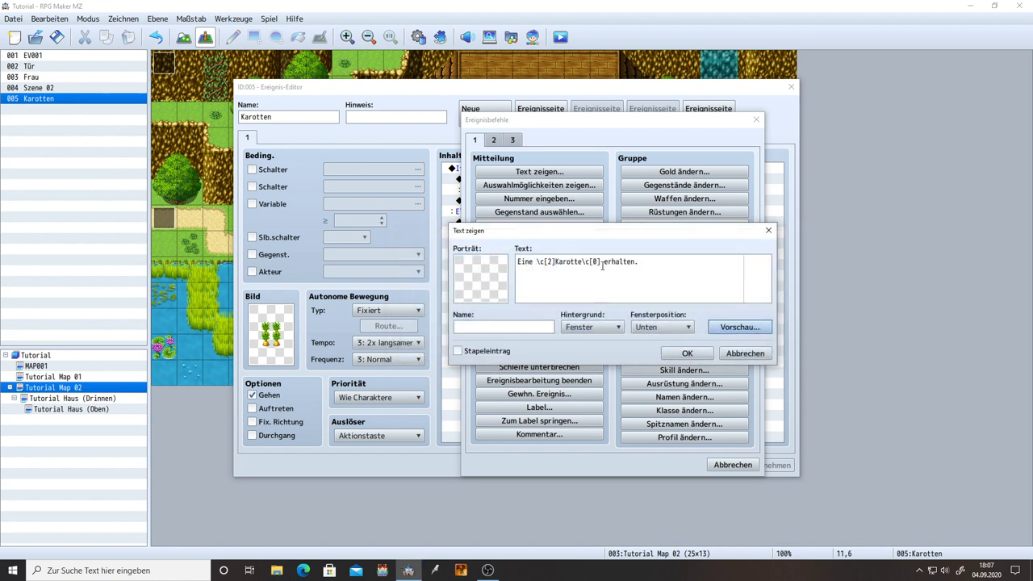
- Insert the carrot symbol code \i[256] before "erhalten." and preview the message
{"action": "type", "text": "|"}
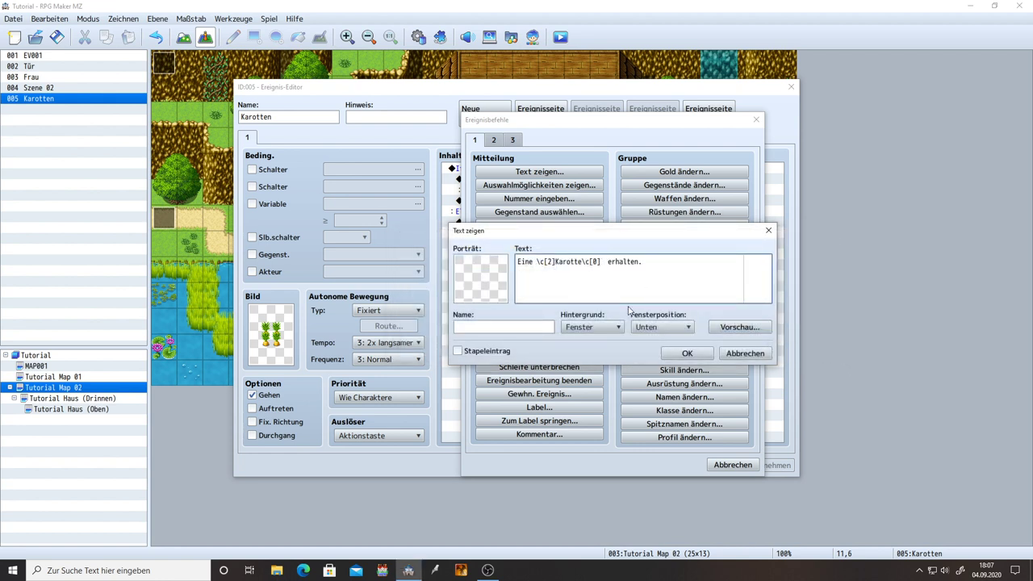
{"action": "type", "text": "\\i["}
{"action": "right_click", "coordinate": [616, 259]}
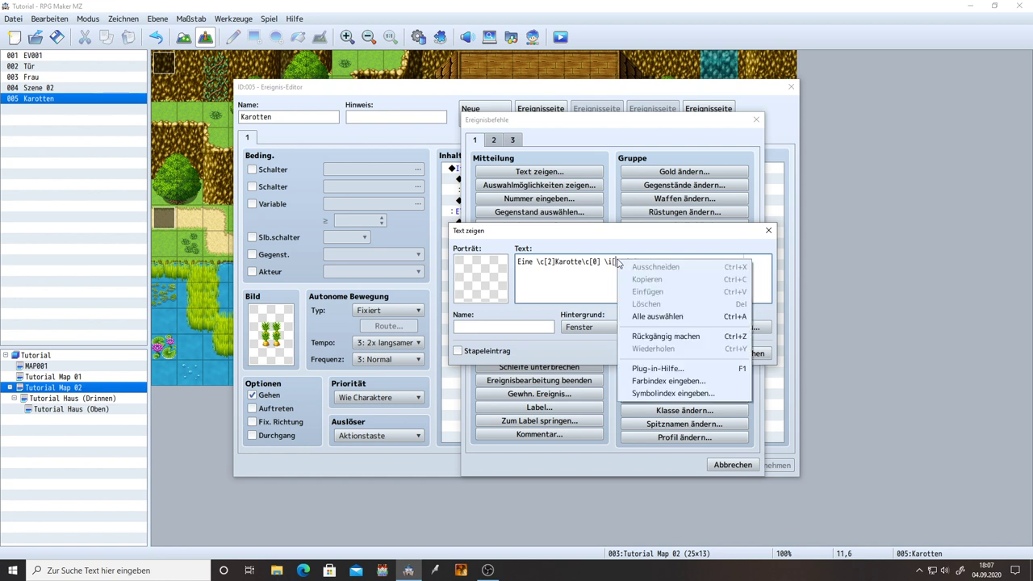
{"action": "left_click", "coordinate": [690, 394]}
{"action": "scroll", "coordinate": [670, 372], "scroll_direction": "down", "scroll_amount": 4}
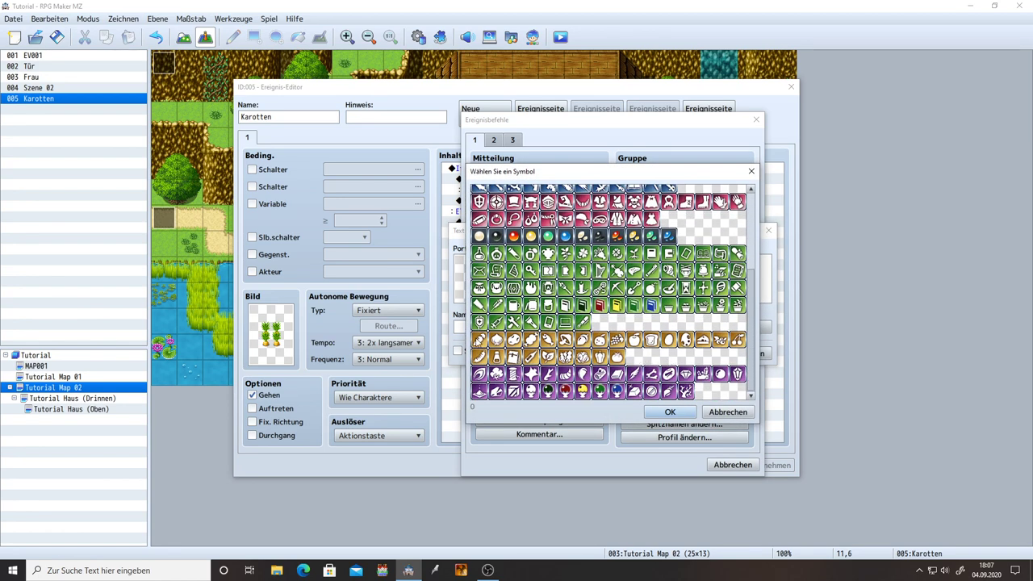
{"action": "left_click", "coordinate": [479, 340]}
{"action": "double_click", "coordinate": [482, 341]}
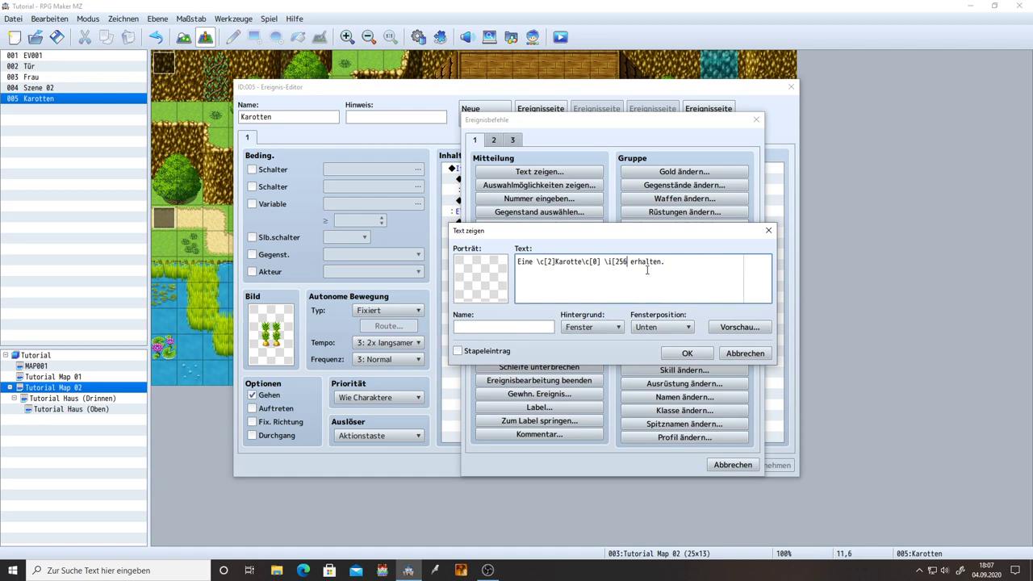
{"action": "type", "text": "]"}
{"action": "left_click", "coordinate": [740, 326]}
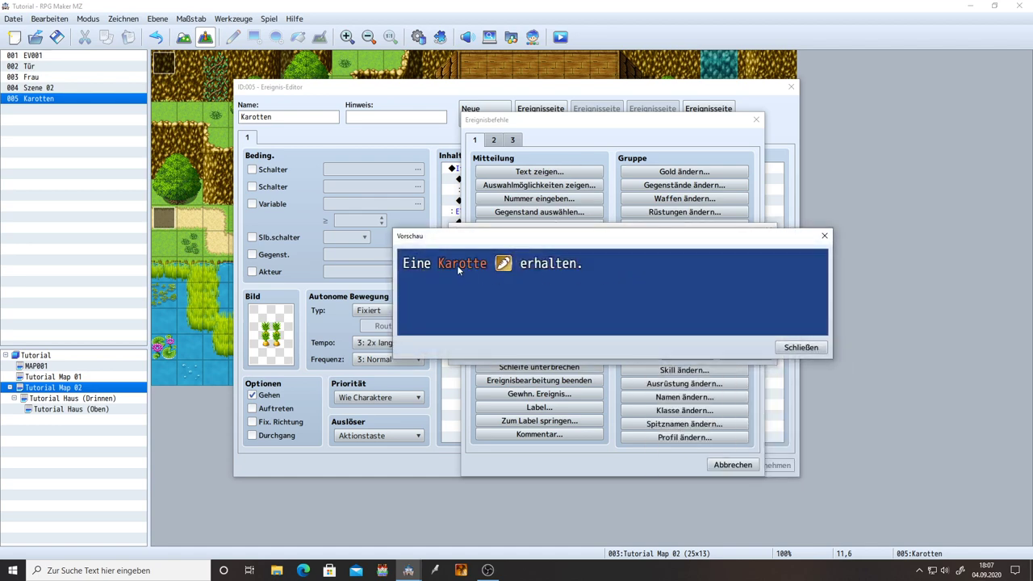
{"action": "left_click", "coordinate": [793, 349]}
- Confirm the carrot message, apply the event changes and close the Karotten event
{"action": "left_click", "coordinate": [691, 354]}
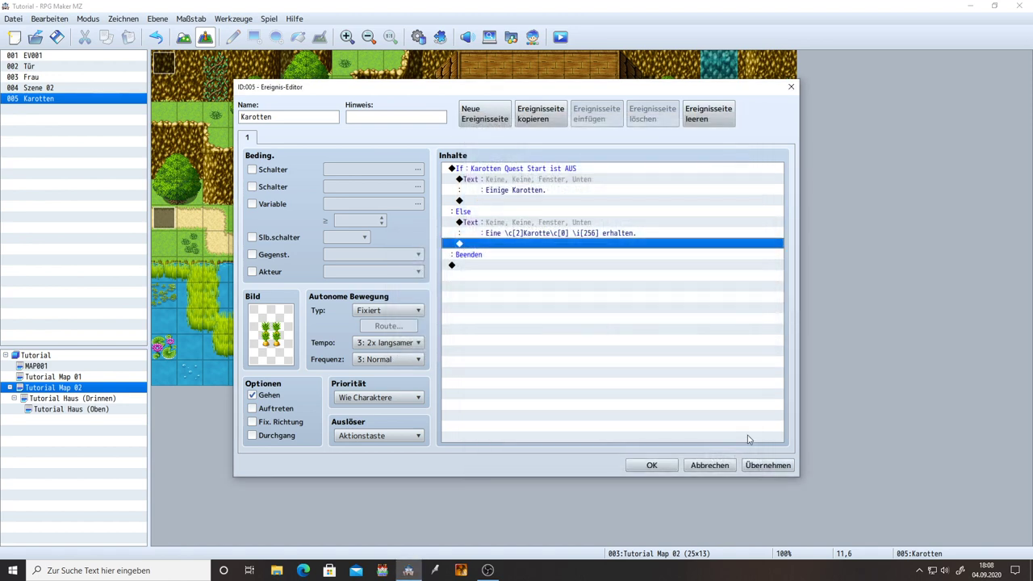
{"action": "left_click", "coordinate": [767, 466]}
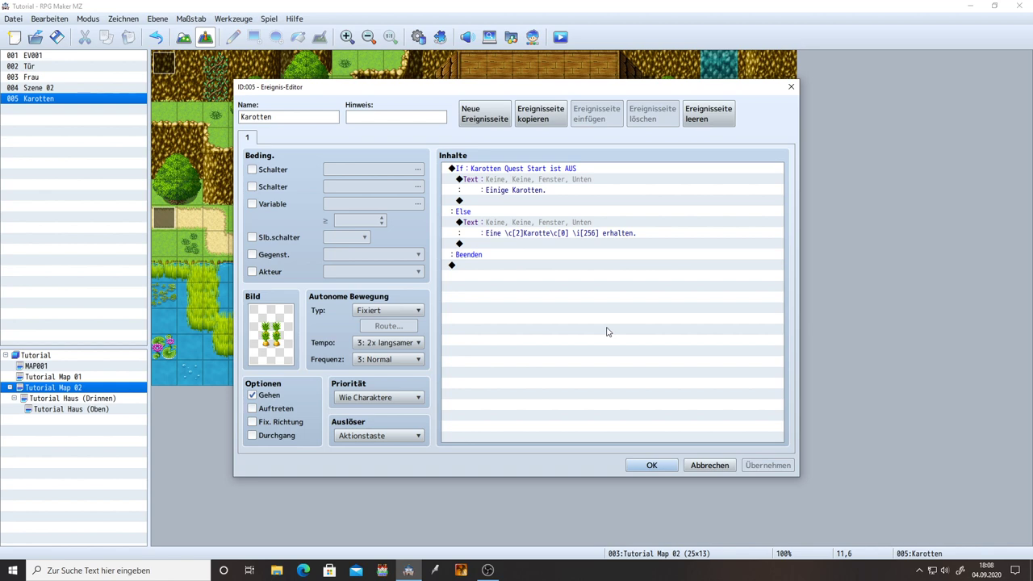
{"action": "left_click", "coordinate": [651, 465]}
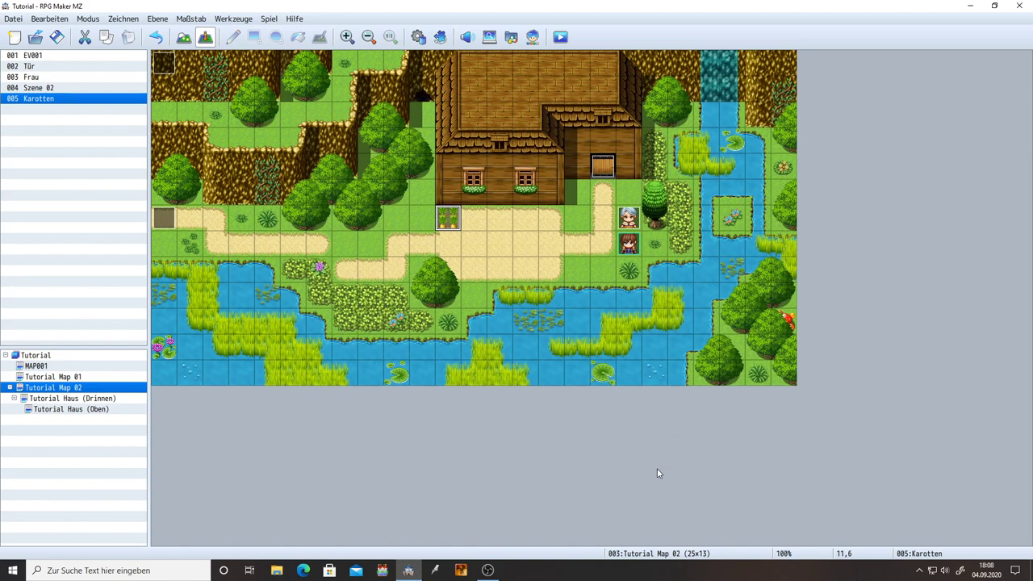
- Duplicate the Apfel item into item slot 0041 of the database
{"action": "left_click", "coordinate": [418, 37]}
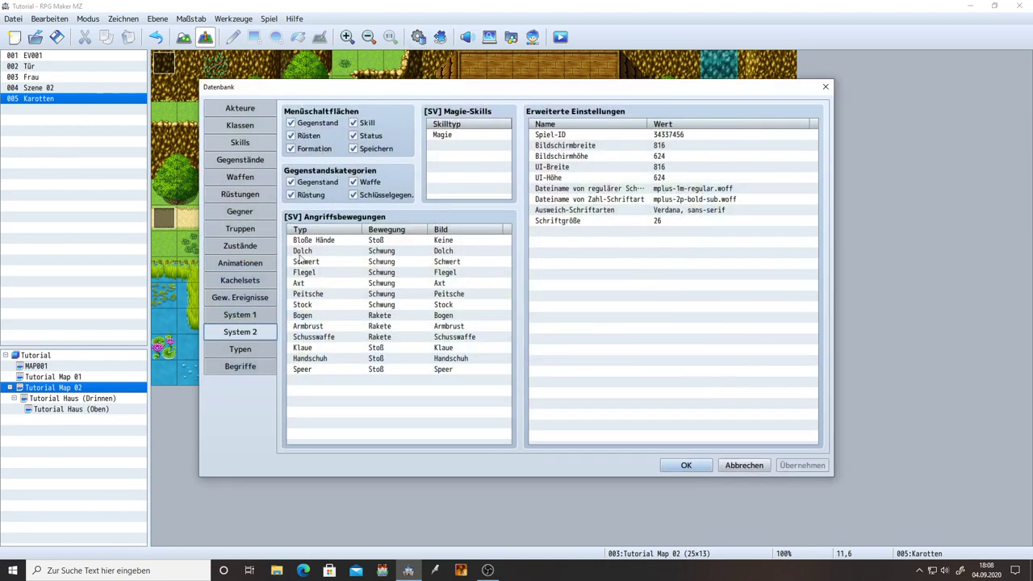
{"action": "left_click", "coordinate": [249, 159]}
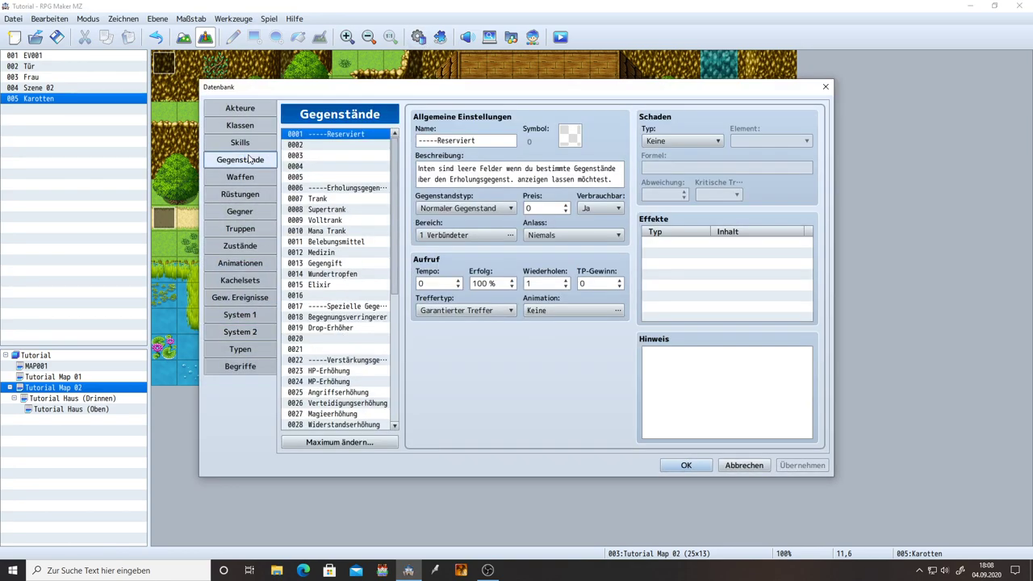
{"action": "scroll", "coordinate": [352, 280], "scroll_direction": "down", "scroll_amount": 7}
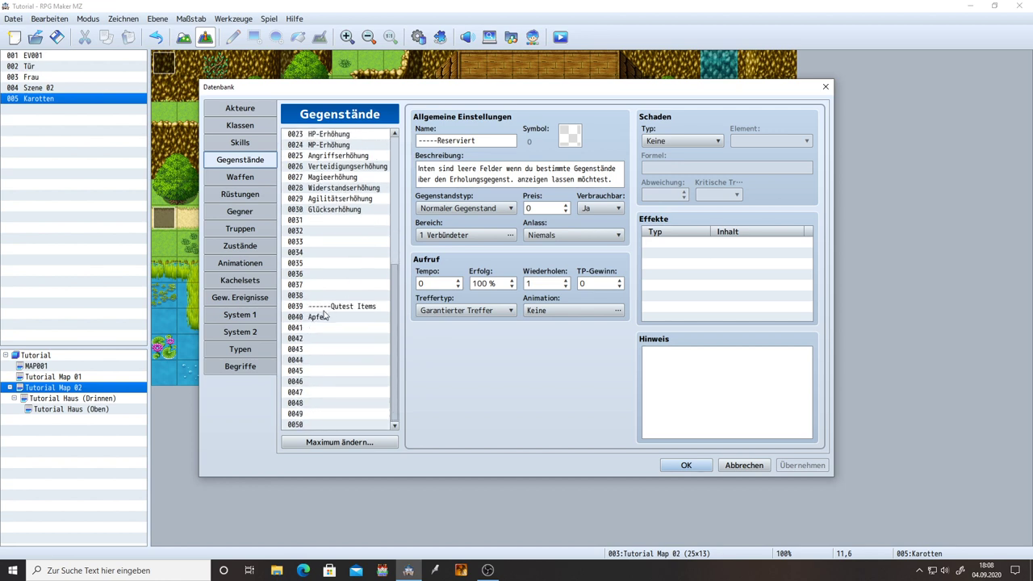
{"action": "left_click", "coordinate": [322, 318]}
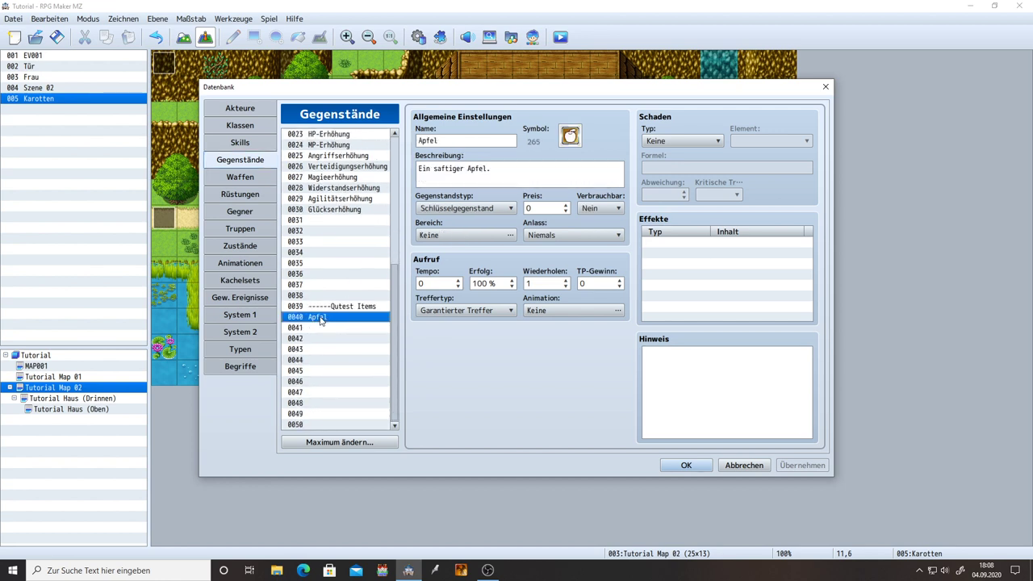
{"action": "left_click", "coordinate": [327, 328]}
{"action": "key", "text": "ctrl+v"}
- Rename the copied item in slot 0041 to Karotte and give it carrot symbol 256
{"action": "left_click", "coordinate": [452, 141]}
{"action": "key", "text": "Home"}
{"action": "key", "text": "Delete"}
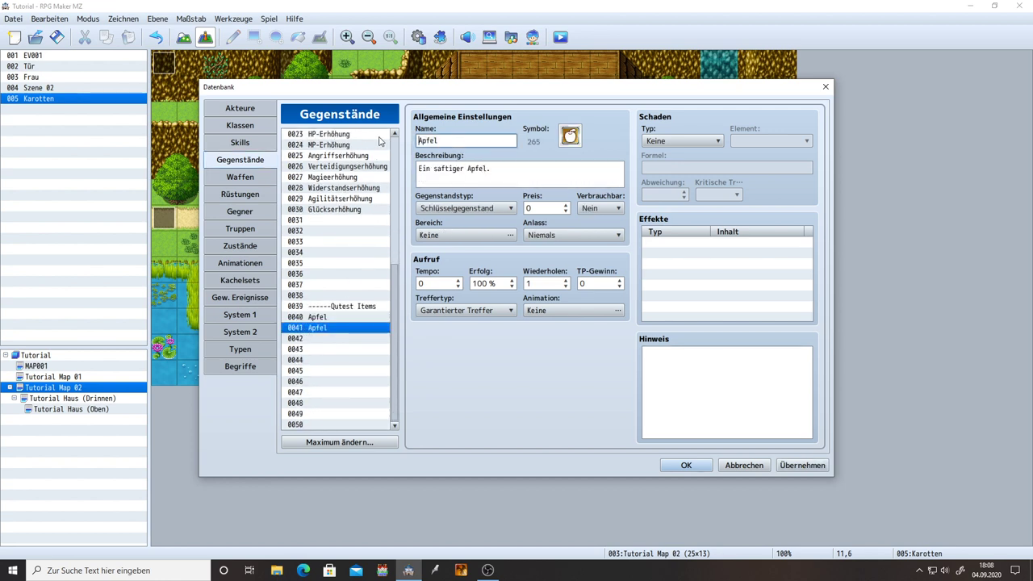
{"action": "key", "text": "Delete"}
{"action": "key", "text": "Delete"}
{"action": "key", "text": "Delete"}
{"action": "type", "text": "Karotte"}
{"action": "left_click", "coordinate": [572, 136]}
{"action": "left_click", "coordinate": [382, 376]}
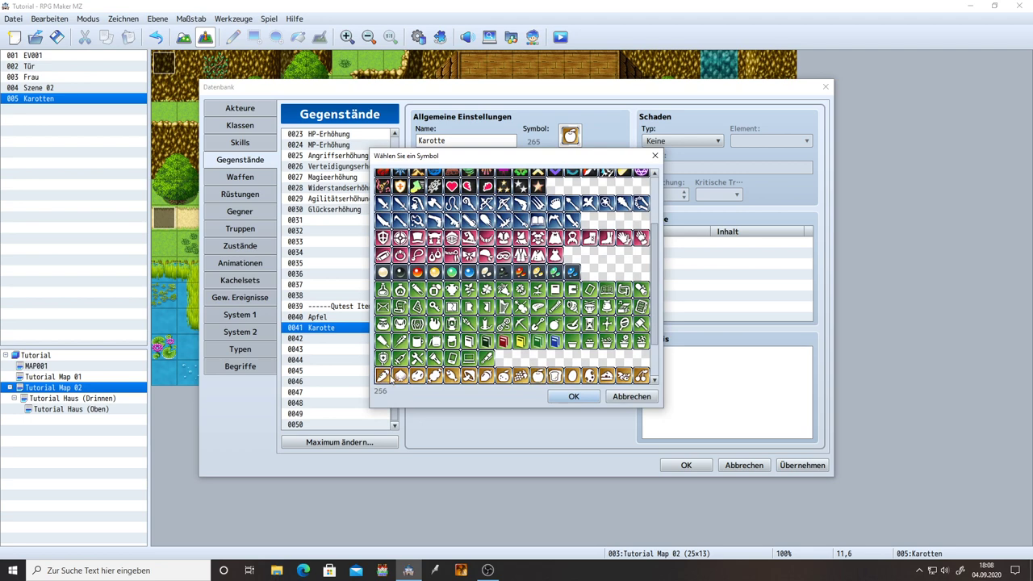
{"action": "double_click", "coordinate": [393, 381]}
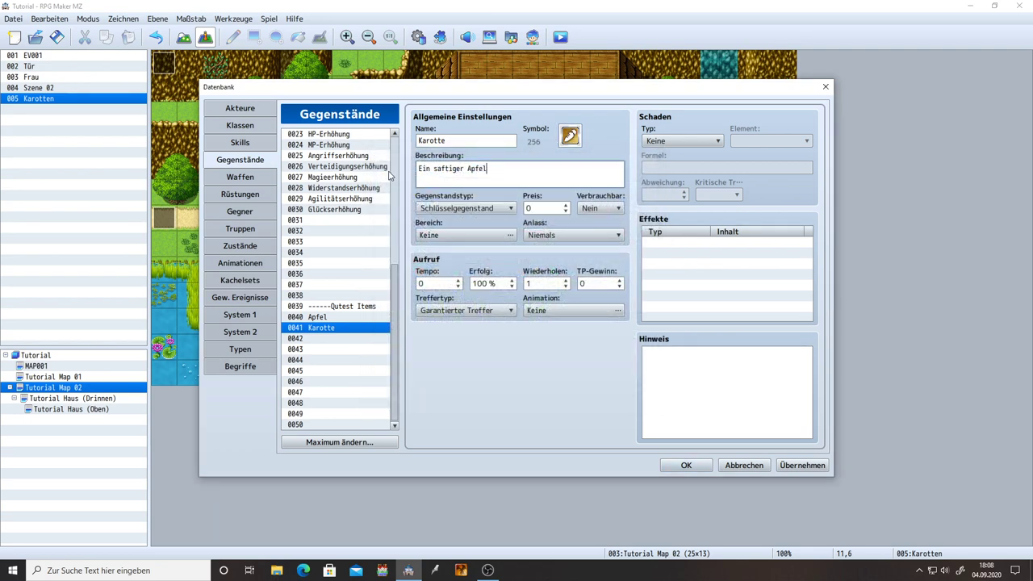
- Replace the Karotte item's description with "Eine wunderschöne Karotte.", apply the change and close the database
{"action": "key", "text": "BackSpace"}
{"action": "key", "text": "BackSpace"}
{"action": "key", "text": "BackSpace"}
{"action": "key", "text": "BackSpace"}
{"action": "key", "text": "BackSpace"}
{"action": "key", "text": "BackSpace"}
{"action": "key", "text": "BackSpace"}
{"action": "key", "text": "BackSpace"}
{"action": "key", "text": "BackSpace"}
{"action": "key", "text": "BackSpace"}
{"action": "key", "text": "BackSpace"}
{"action": "key", "text": "BackSpace"}
{"action": "key", "text": "BackSpace"}
{"action": "key", "text": "BackSpace"}
{"action": "key", "text": "BackSpace"}
{"action": "key", "text": "BackSpace"}
{"action": "key", "text": "BackSpace"}
{"action": "key", "text": "BackSpace"}
{"action": "type", "text": "Eine wunderschöne Karotte"}
{"action": "left_click", "coordinate": [795, 466]}
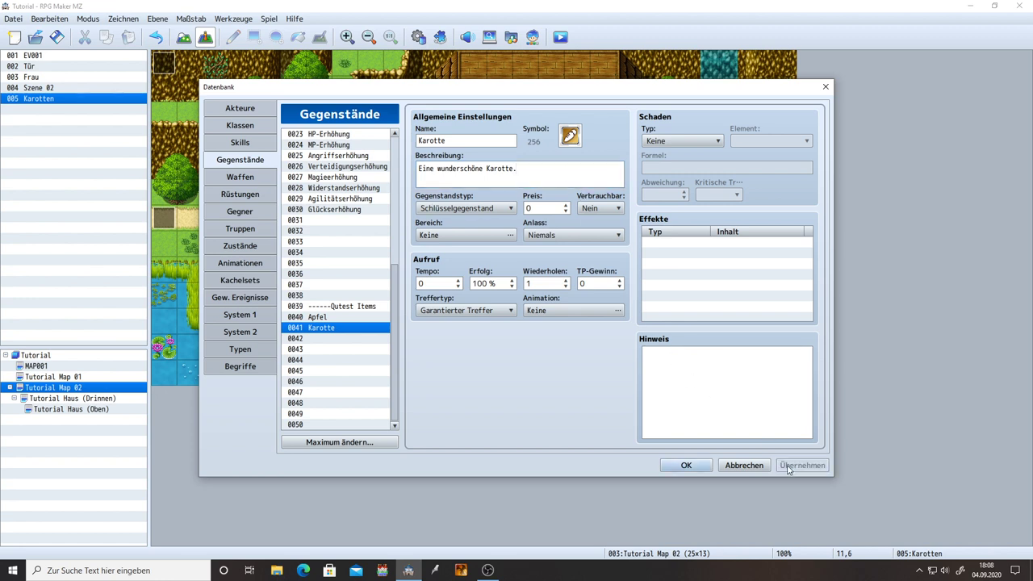
{"action": "left_click", "coordinate": [686, 466]}
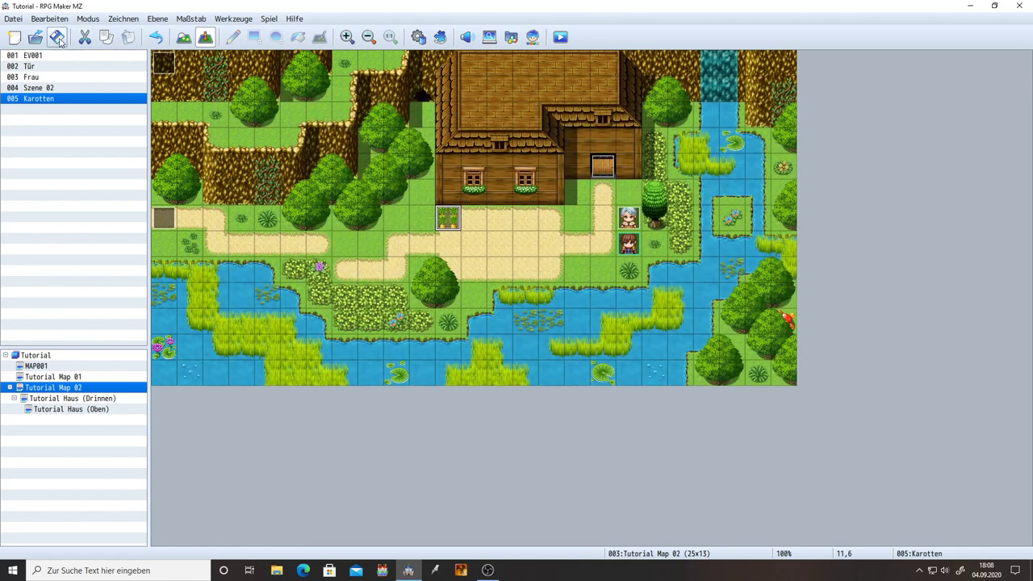
- Reopen the Karotten event and select the empty line below the text message in the Else branch
{"action": "double_click", "coordinate": [449, 218]}
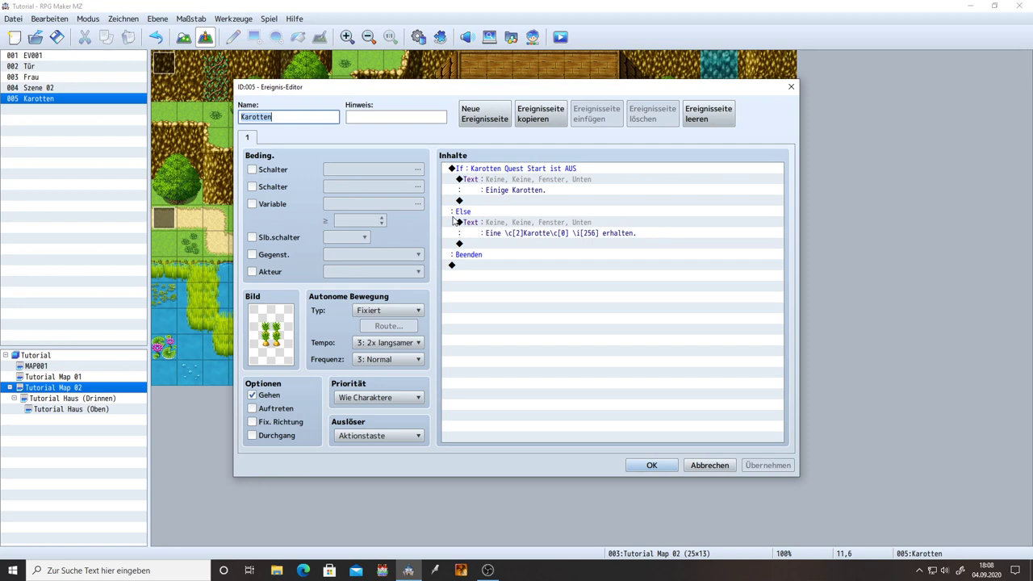
{"action": "left_click", "coordinate": [608, 244]}
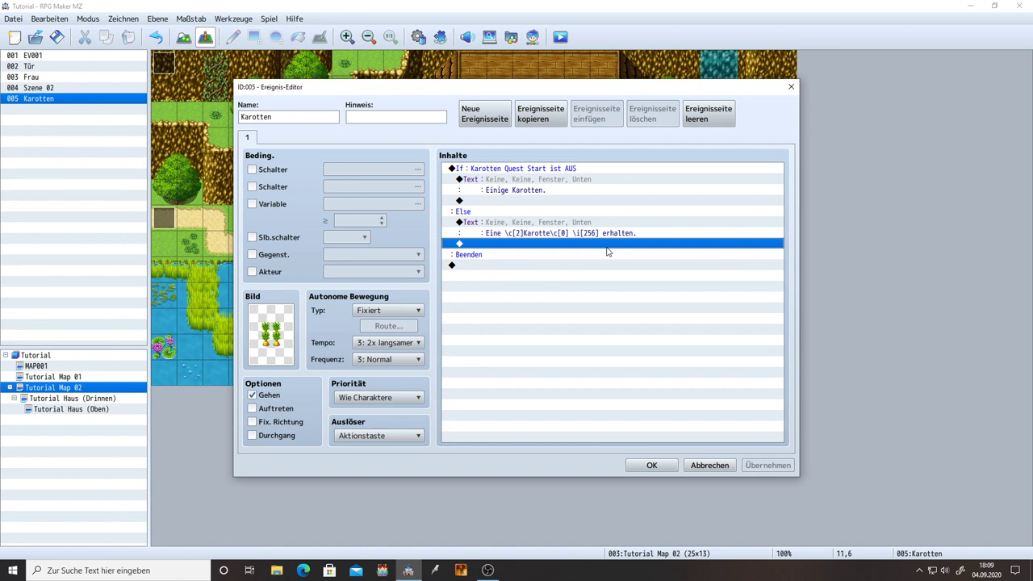
{"action": "double_click", "coordinate": [607, 247]}
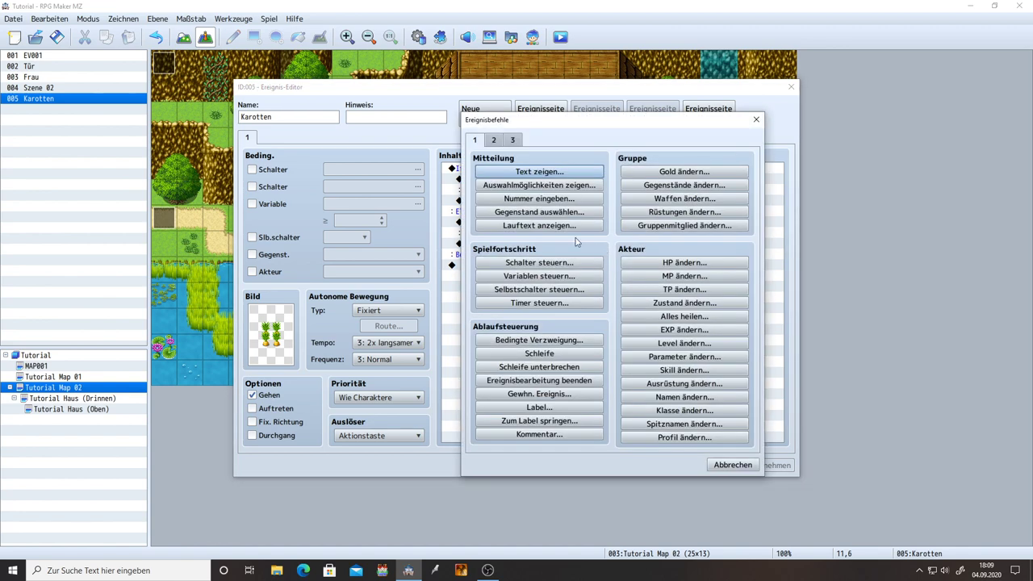
{"action": "mouse_move", "coordinate": [622, 116]}
{"action": "left_mouse_down"}
{"action": "mouse_move", "coordinate": [847, 124]}
{"action": "mouse_move", "coordinate": [620, 97]}
{"action": "left_mouse_up"}
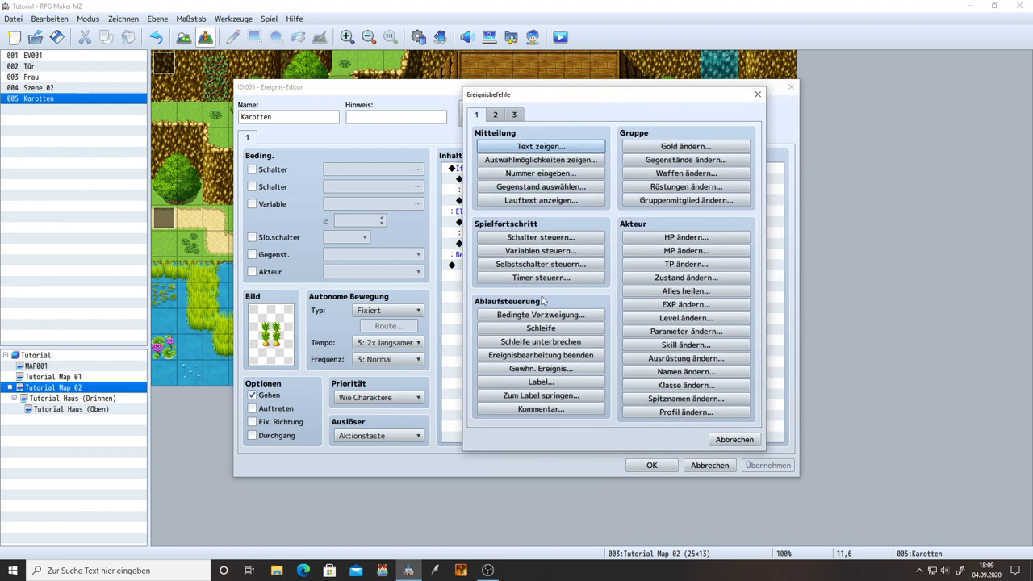
{"action": "left_click", "coordinate": [496, 115]}
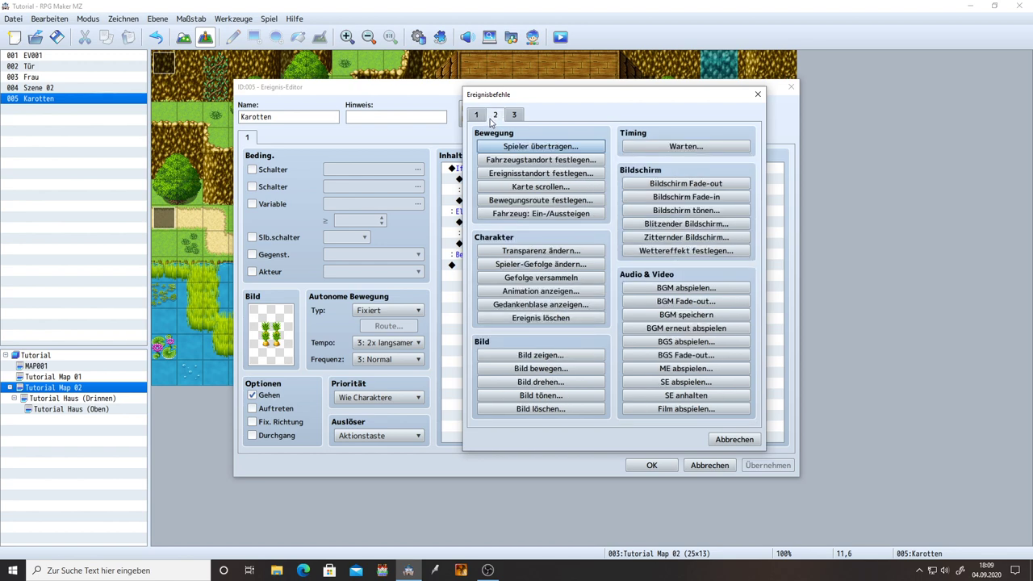
{"action": "left_click", "coordinate": [481, 117]}
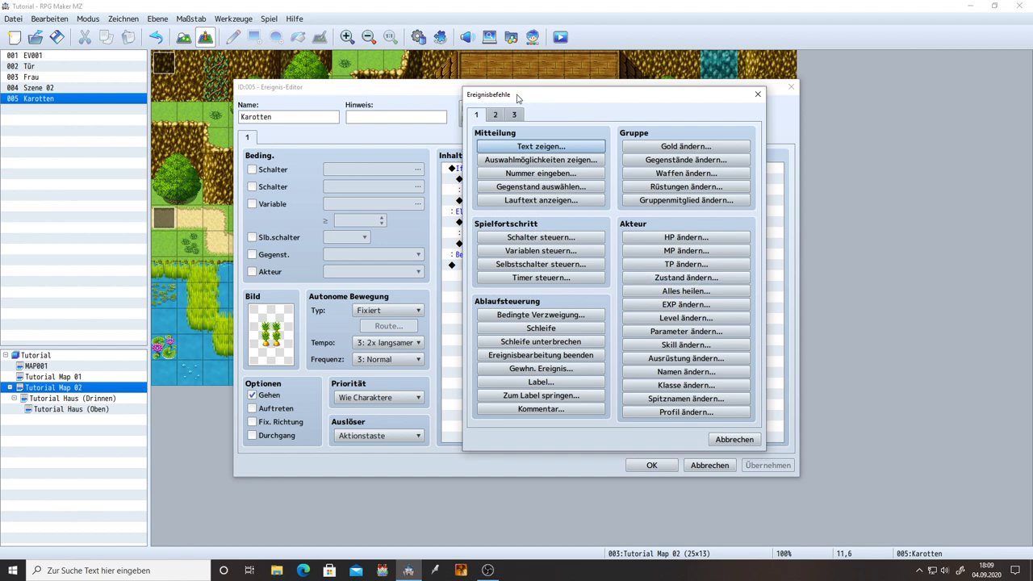
{"action": "left_click_drag", "start_coordinate": [515, 95], "coordinate": [518, 96]}
{"action": "left_click", "coordinate": [760, 94]}
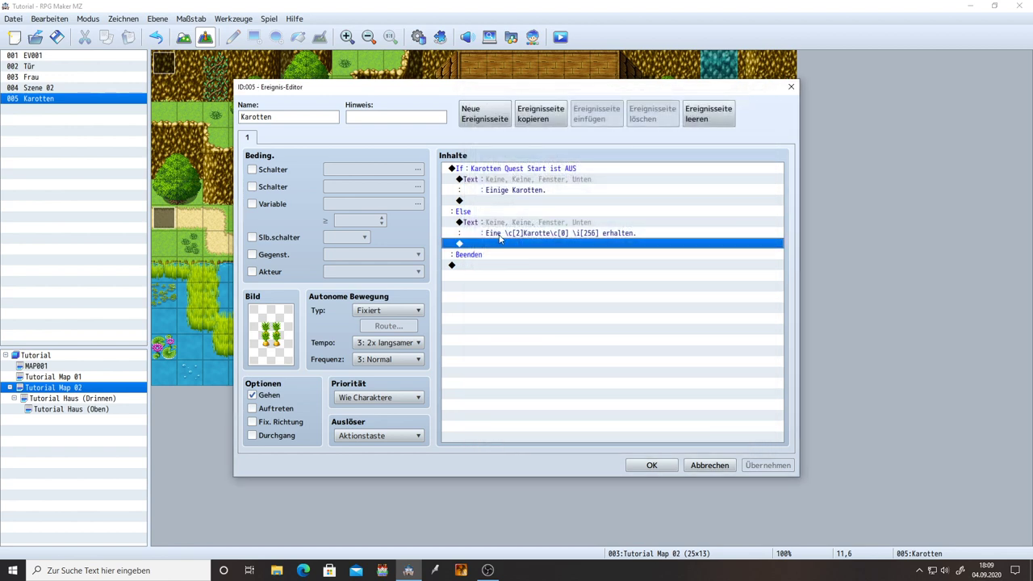
- Add a command to the Else branch that increases item 0041 Karotte by the constant 1, and apply the event
{"action": "double_click", "coordinate": [538, 248]}
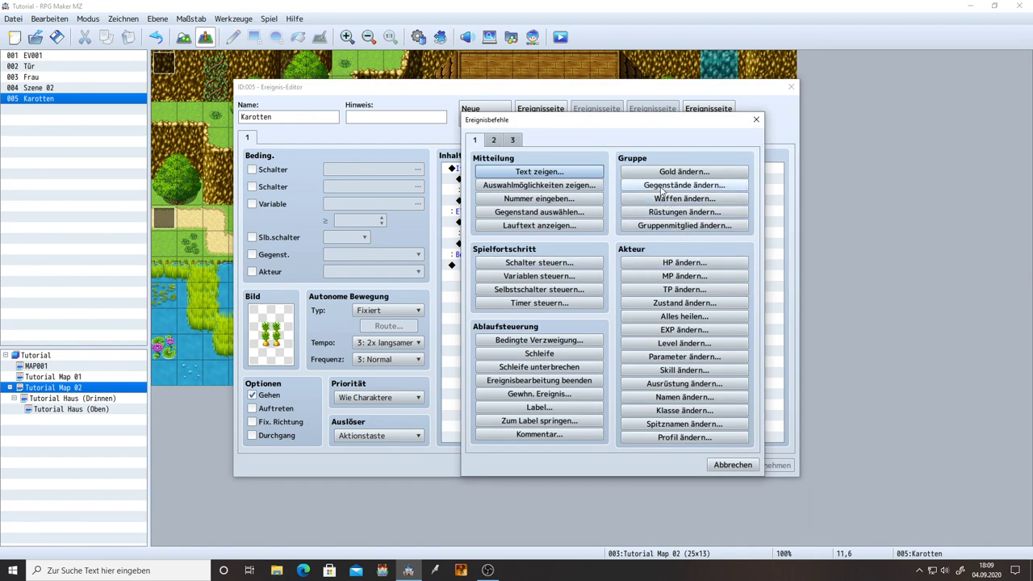
{"action": "left_click", "coordinate": [661, 186]}
{"action": "left_click", "coordinate": [598, 254]}
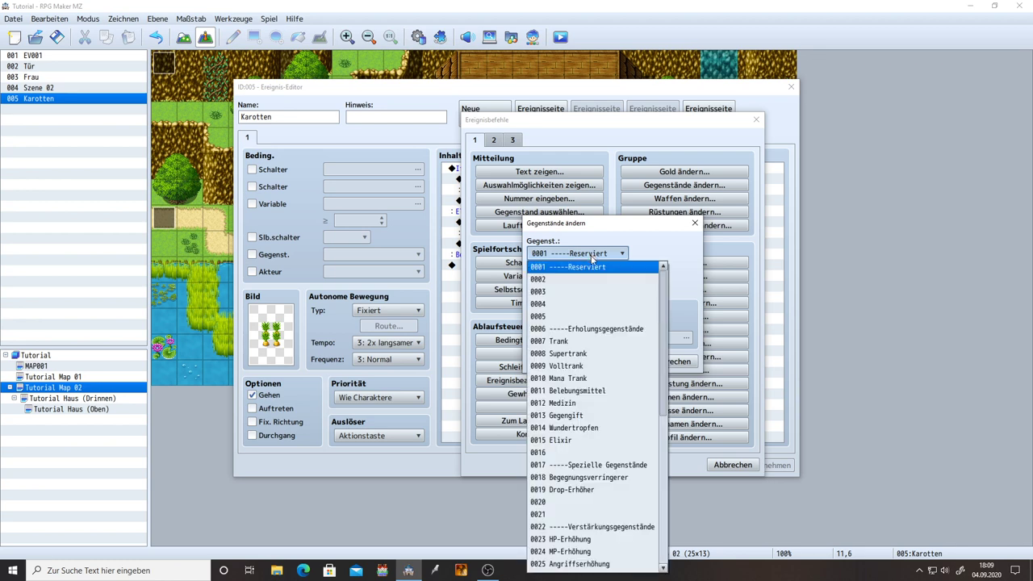
{"action": "scroll", "coordinate": [611, 382], "scroll_direction": "down", "scroll_amount": 2}
{"action": "scroll", "coordinate": [611, 382], "scroll_direction": "down", "scroll_amount": 3}
{"action": "left_click", "coordinate": [588, 470]}
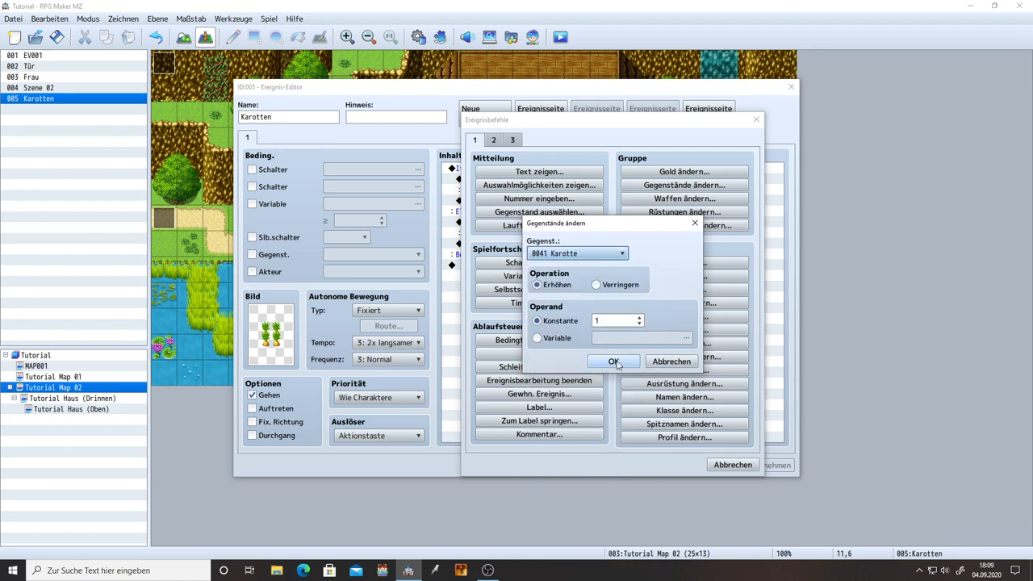
{"action": "left_click", "coordinate": [611, 320]}
{"action": "left_click", "coordinate": [611, 321]}
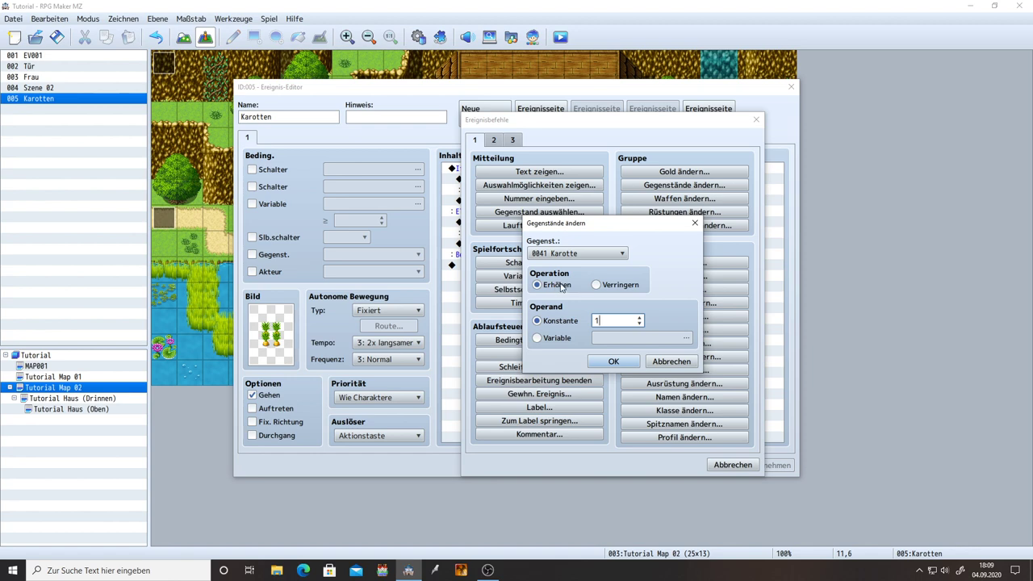
{"action": "left_click", "coordinate": [613, 361]}
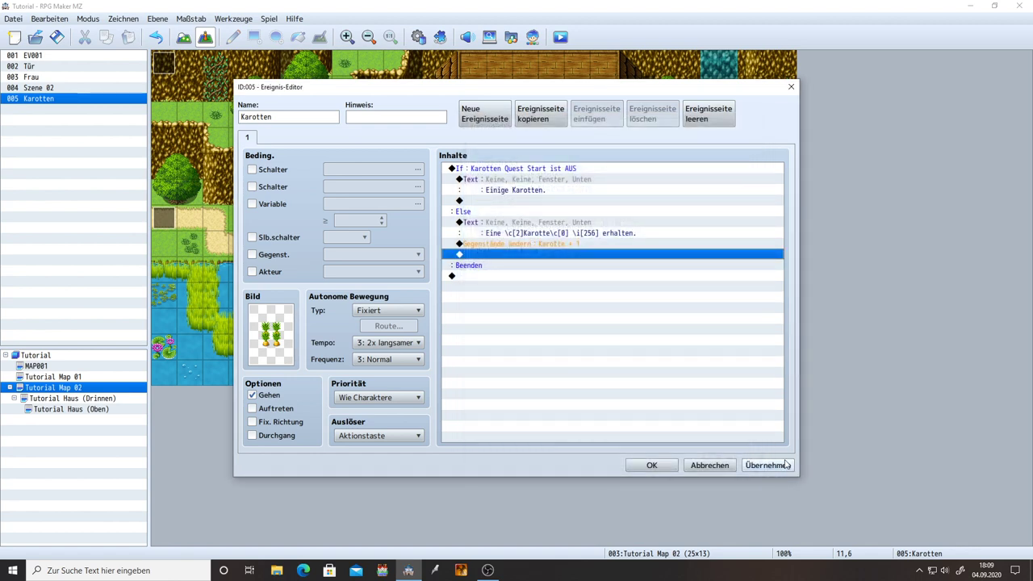
{"action": "left_click", "coordinate": [767, 465]}
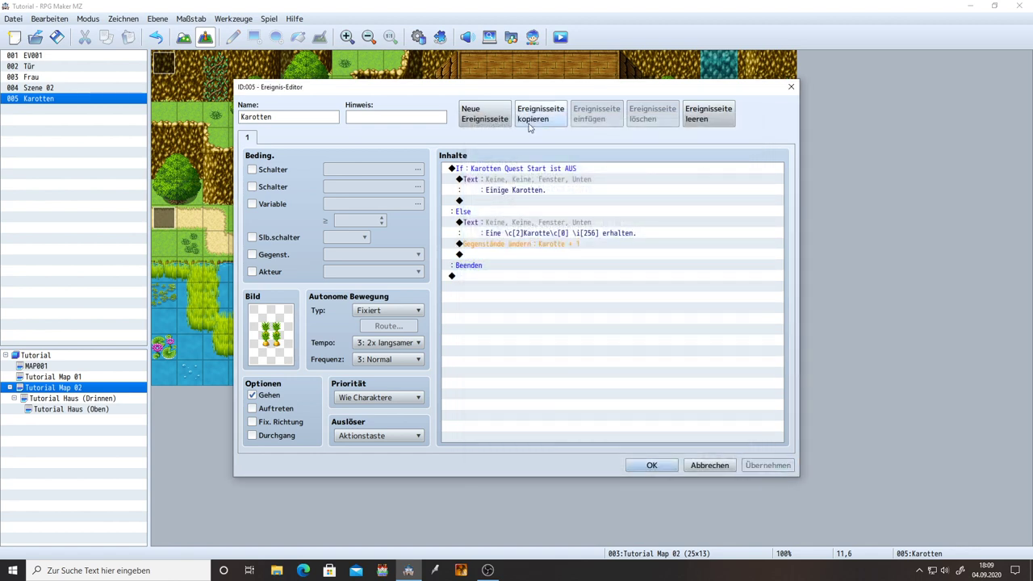
- Add a command below the Karotte item change that sets self switch A to EIN, and apply the event
{"action": "left_click", "coordinate": [523, 256]}
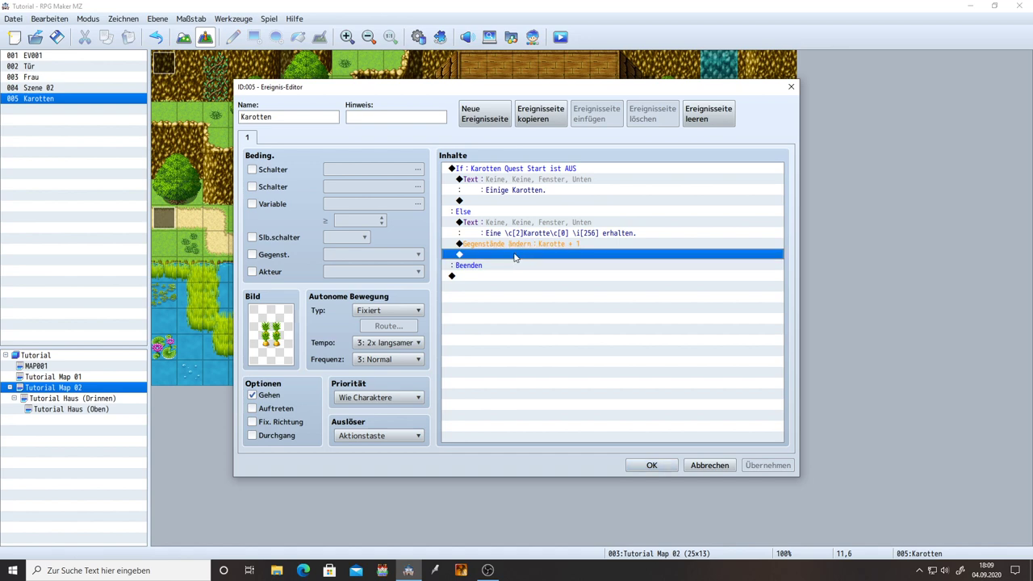
{"action": "double_click", "coordinate": [510, 261]}
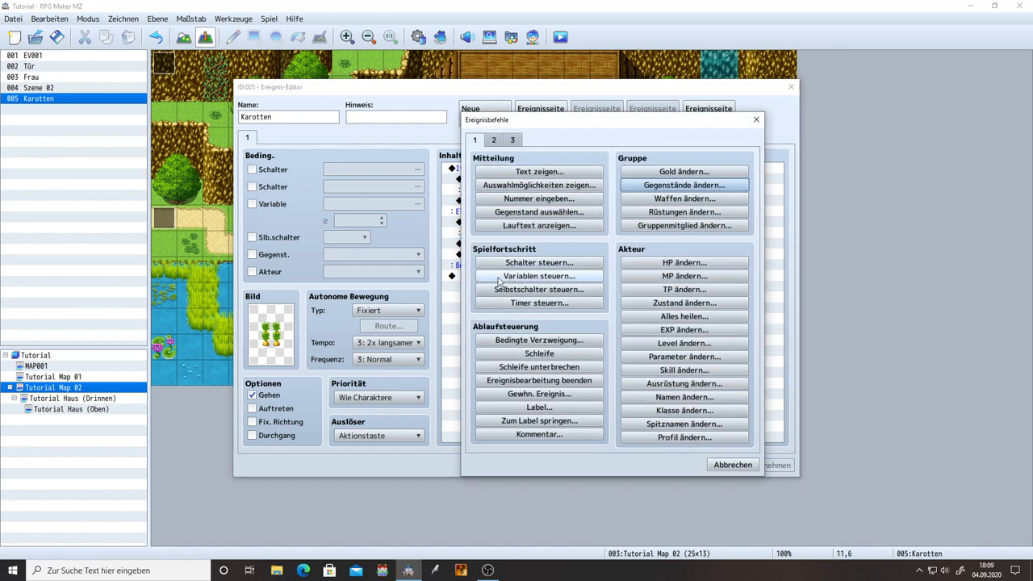
{"action": "left_click", "coordinate": [521, 289]}
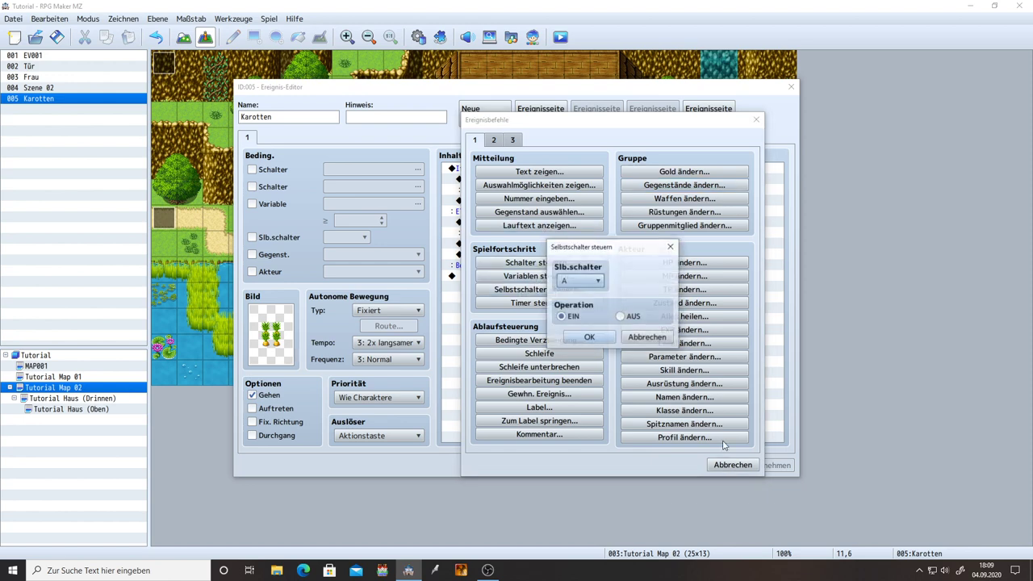
{"action": "left_click", "coordinate": [589, 336]}
{"action": "left_click", "coordinate": [759, 466]}
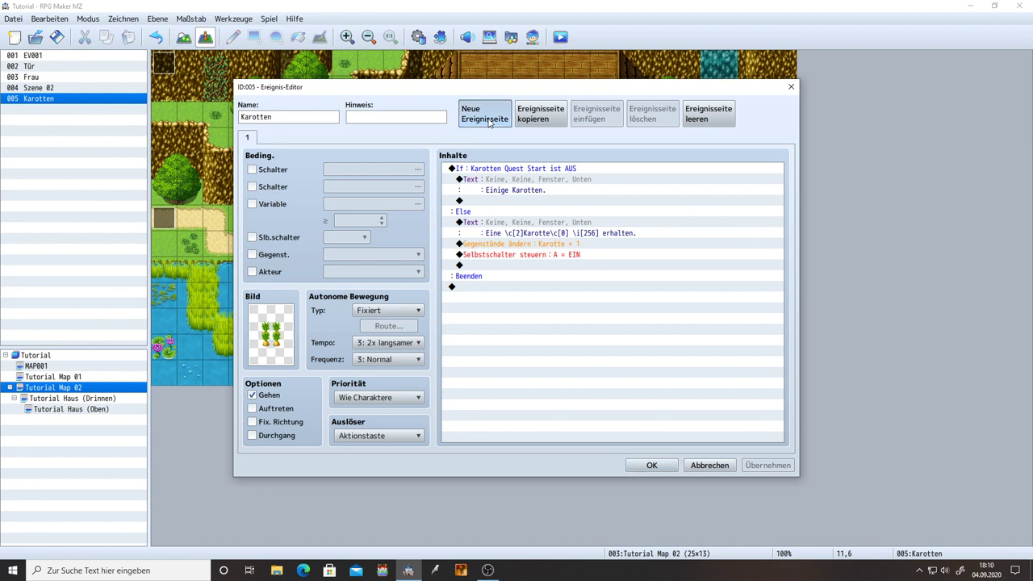
- Create a second event page for Karotten that requires self switch A, and apply it
{"action": "left_click", "coordinate": [486, 117]}
{"action": "left_click", "coordinate": [261, 237]}
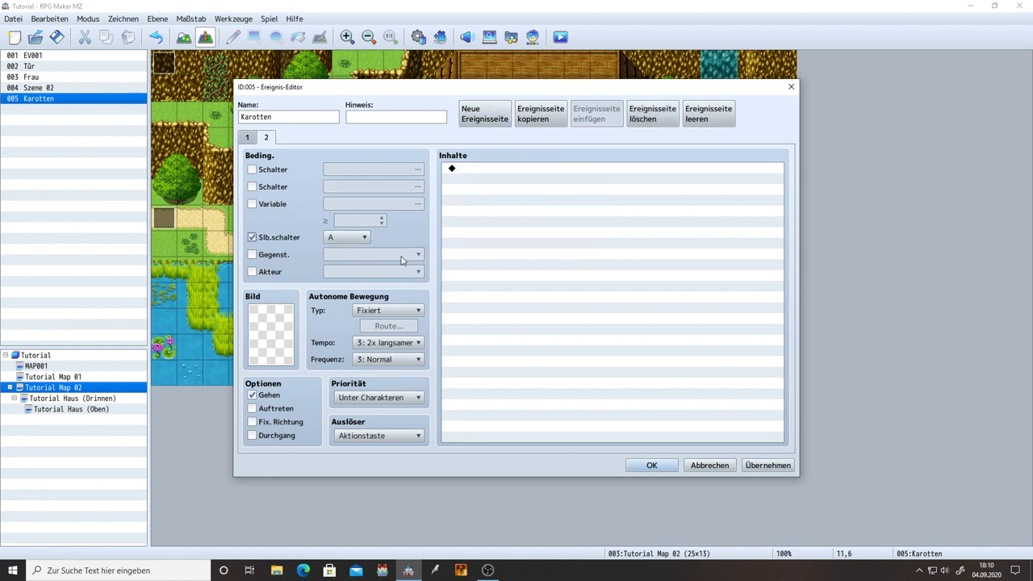
{"action": "left_click", "coordinate": [759, 466]}
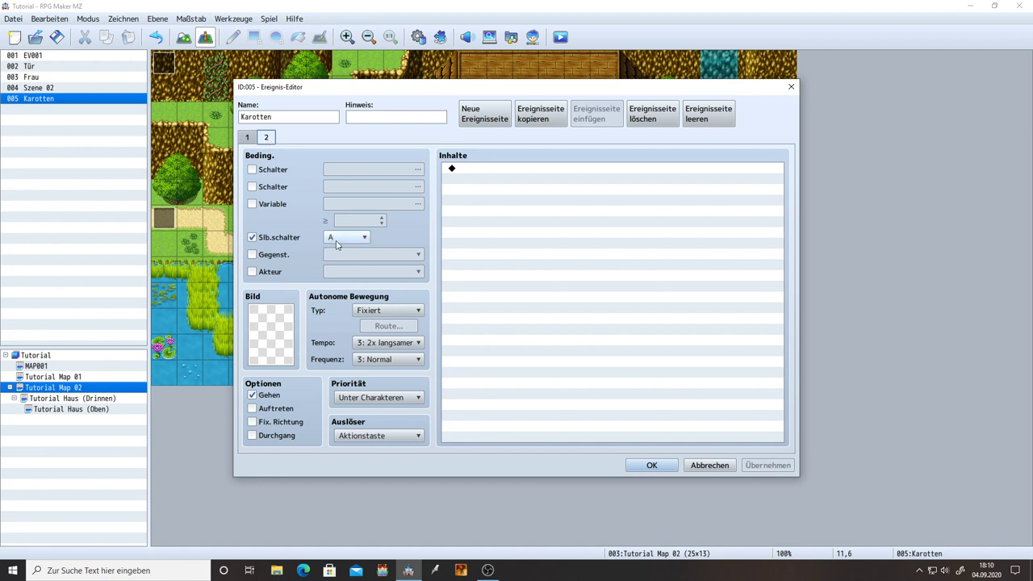
- On event page 1, start a play-sound-effect command above the self switch command and find the Equip sounds
{"action": "left_click", "coordinate": [248, 137]}
{"action": "left_click", "coordinate": [528, 255]}
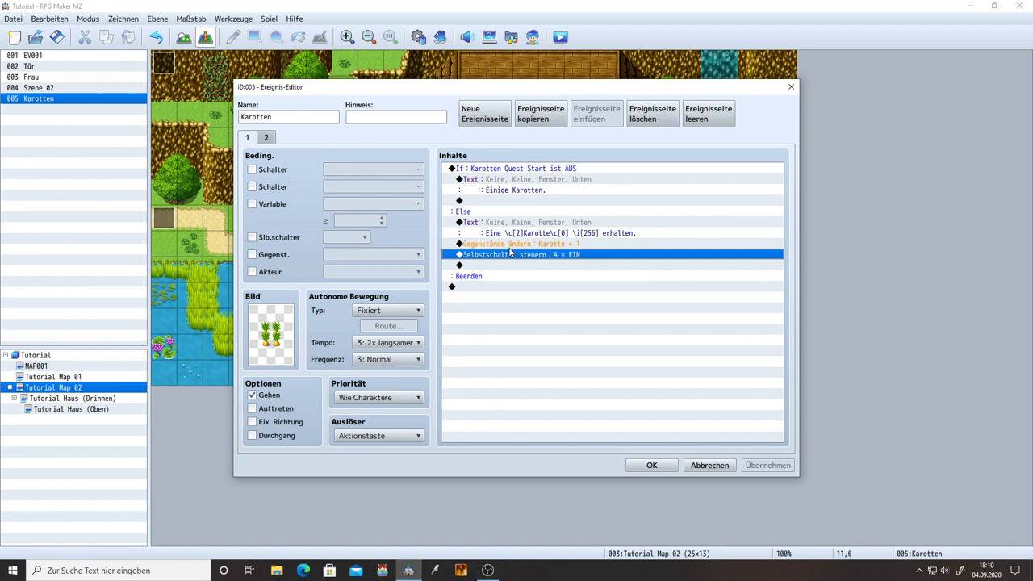
{"action": "double_click", "coordinate": [520, 263]}
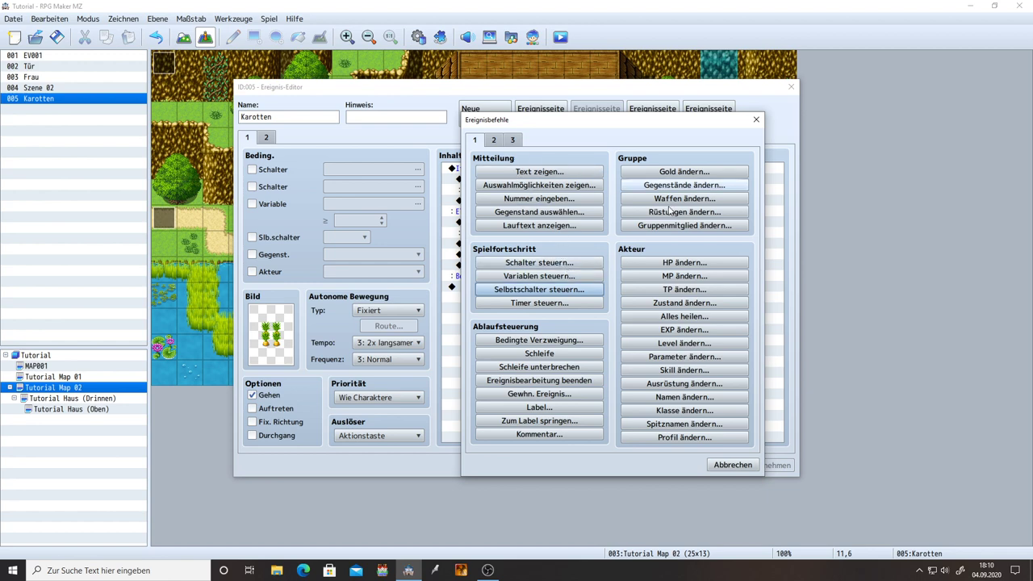
{"action": "left_click", "coordinate": [493, 141]}
{"action": "left_click", "coordinate": [685, 407]}
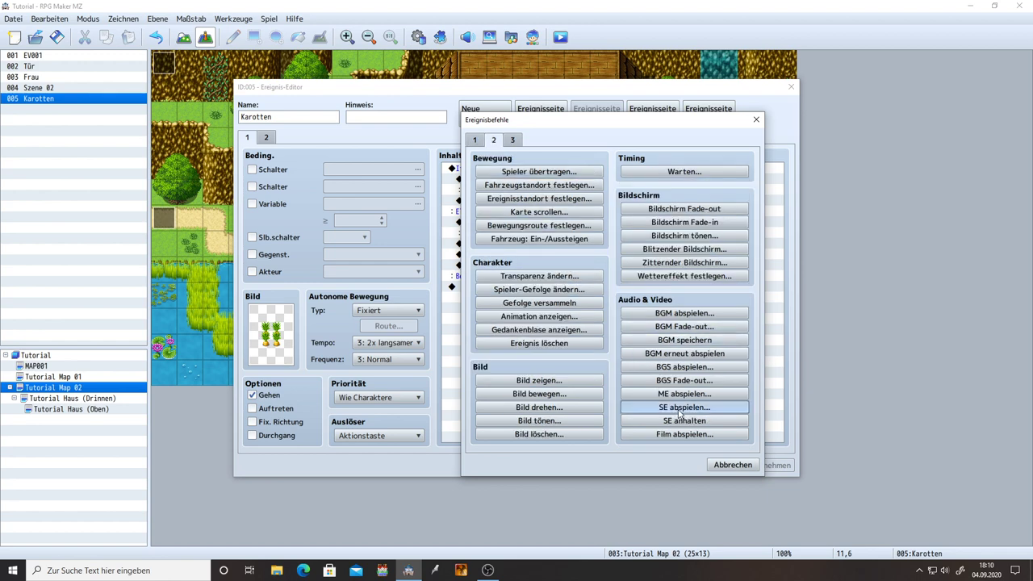
{"action": "scroll", "coordinate": [577, 223], "scroll_direction": "down", "scroll_amount": 10}
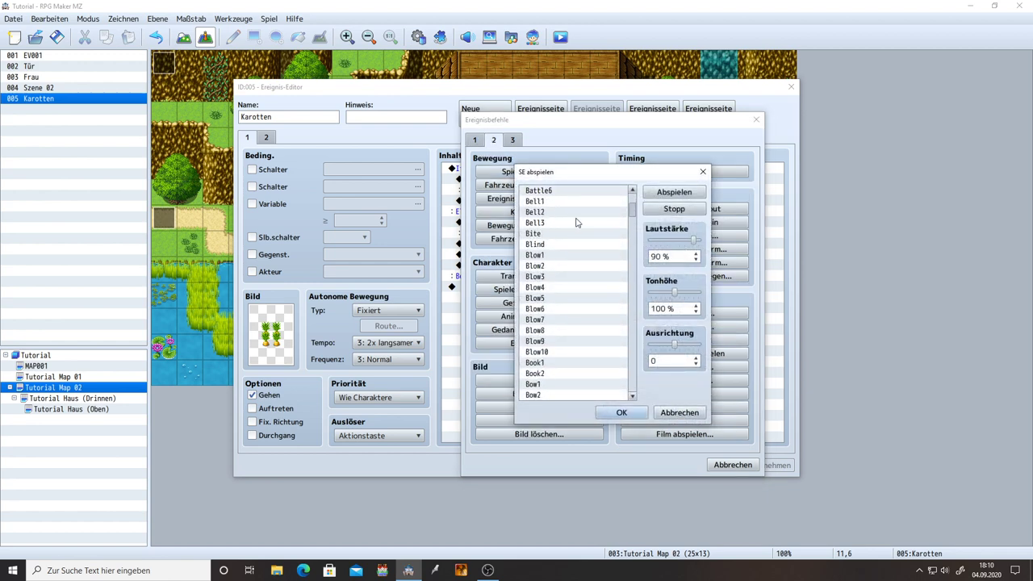
{"action": "scroll", "coordinate": [577, 222], "scroll_direction": "down", "scroll_amount": 5}
{"action": "left_click_drag", "start_coordinate": [633, 226], "coordinate": [642, 268]}
- Audition the sound effects Equip1, Equip2 and Equip3 to compare them
{"action": "left_click", "coordinate": [557, 336]}
{"action": "left_click", "coordinate": [557, 326]}
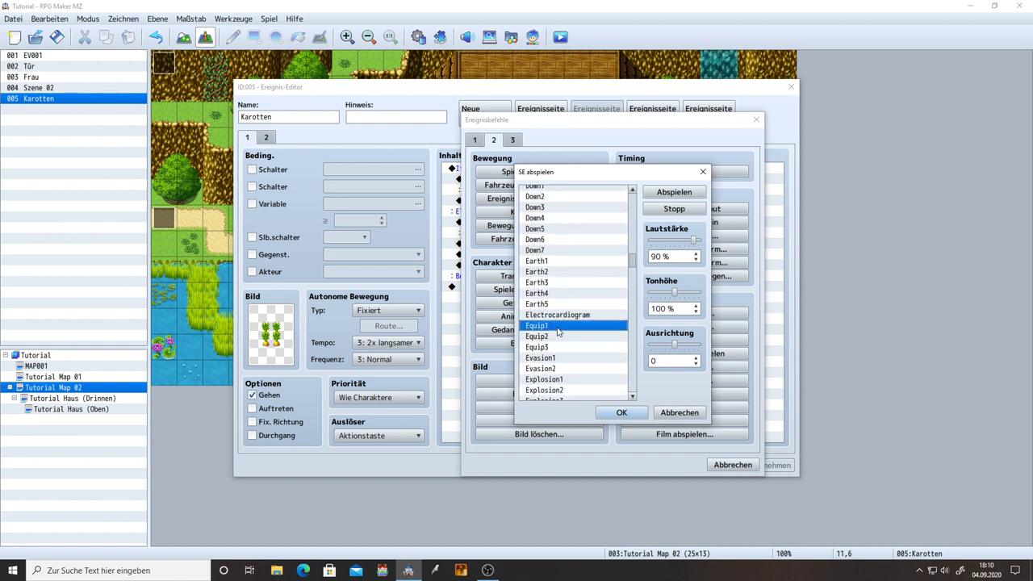
{"action": "left_click", "coordinate": [548, 338]}
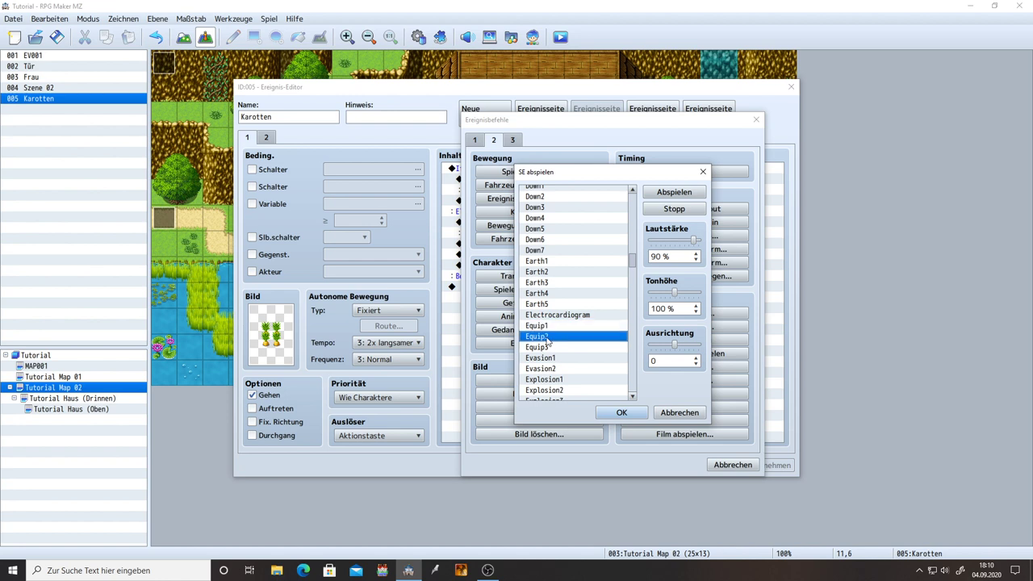
{"action": "left_click", "coordinate": [547, 347]}
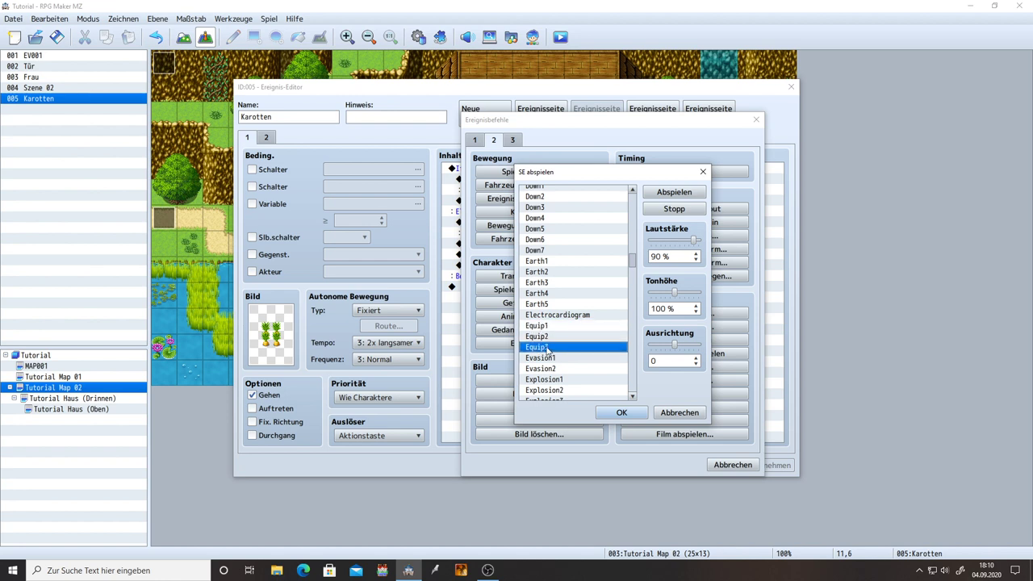
{"action": "left_click", "coordinate": [551, 338]}
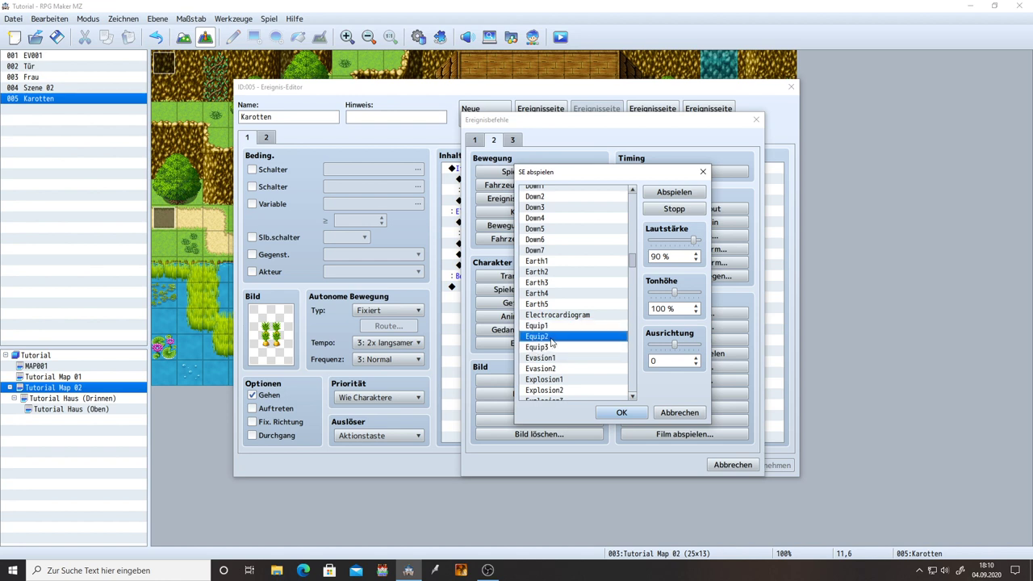
{"action": "left_click", "coordinate": [541, 348]}
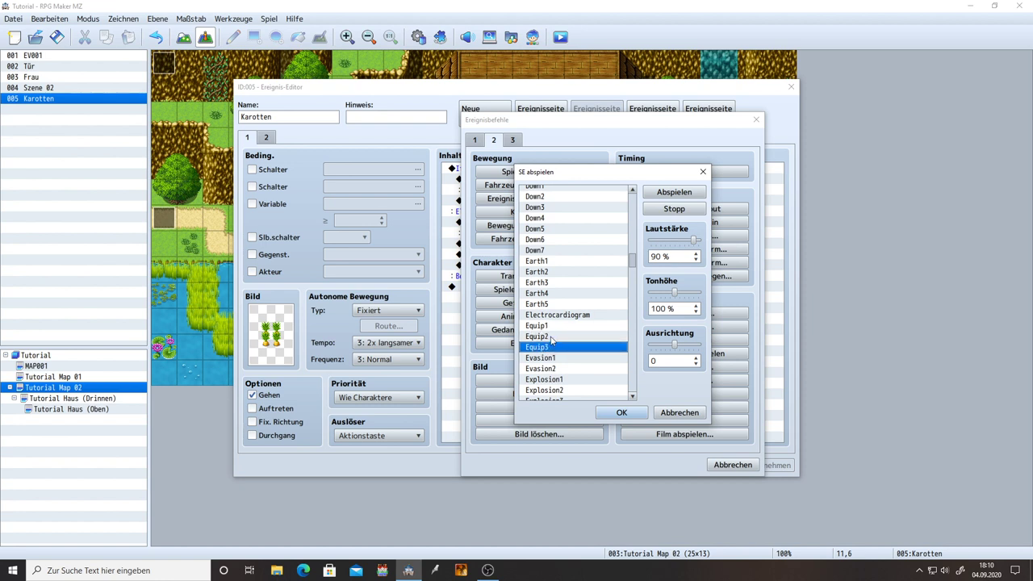
{"action": "left_click", "coordinate": [552, 337]}
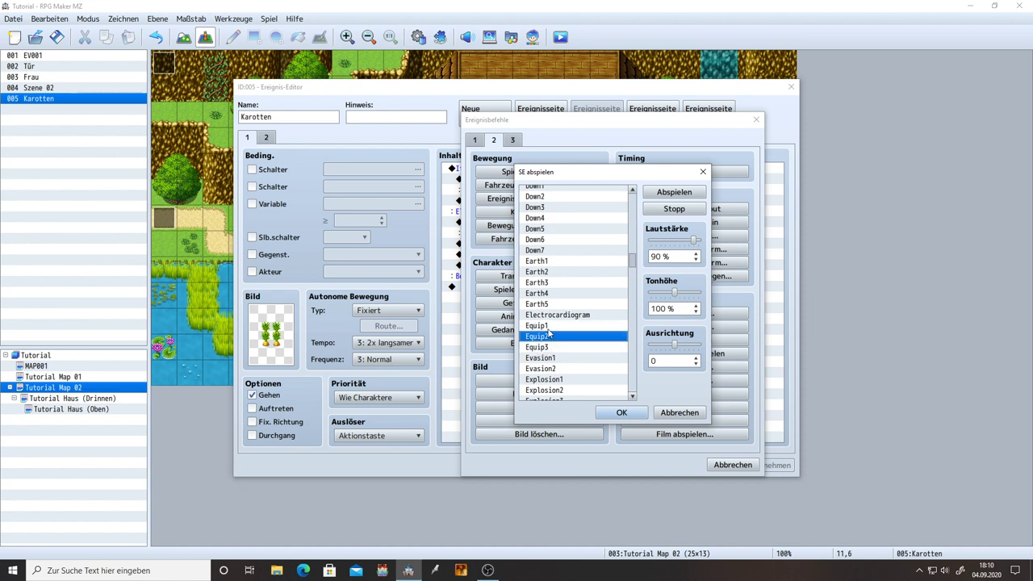
{"action": "left_click", "coordinate": [549, 327]}
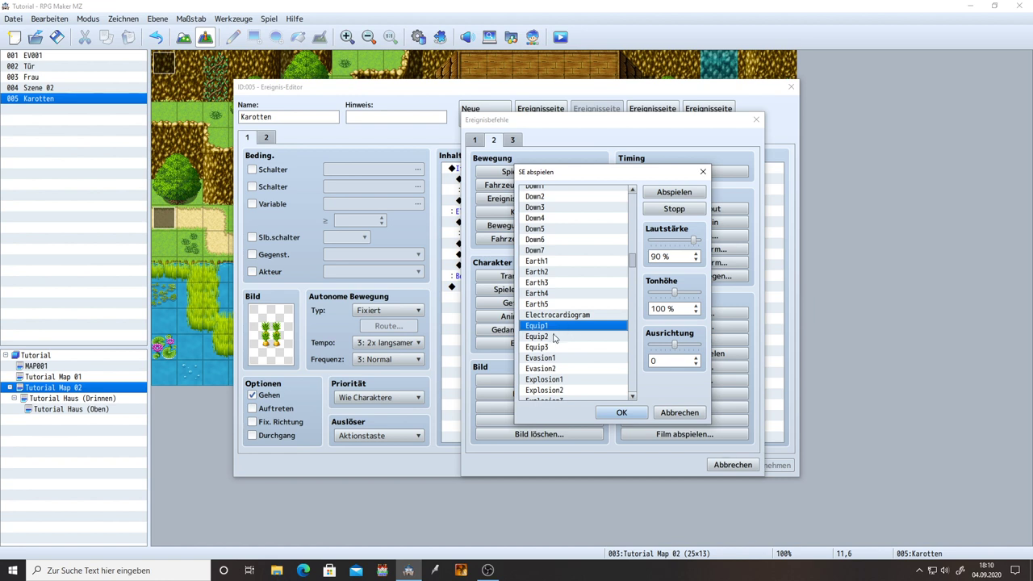
{"action": "left_click", "coordinate": [554, 337]}
{"action": "left_click", "coordinate": [549, 348]}
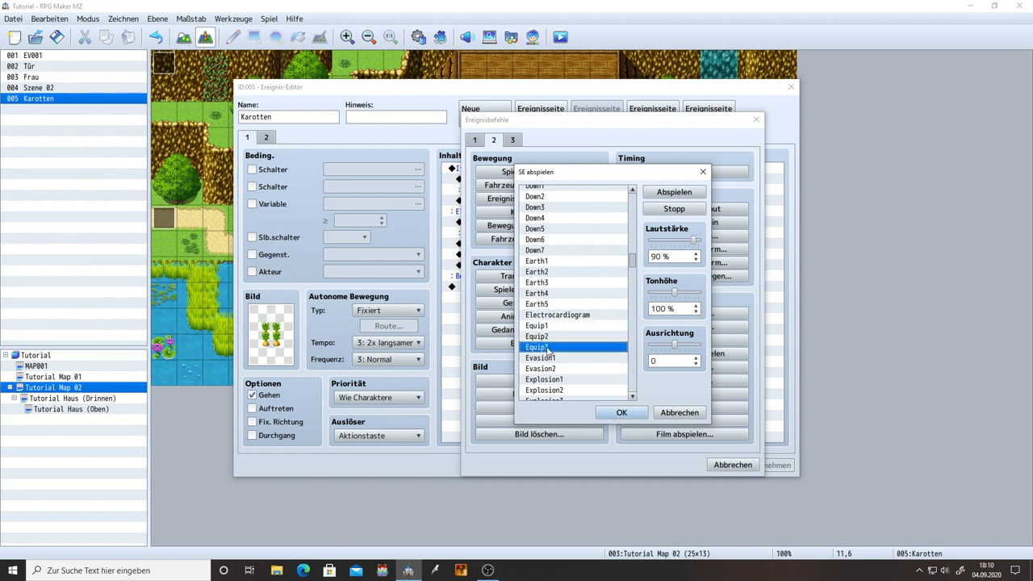
- Choose Equip2 as the sound effect, insert the command and apply the event
{"action": "left_click", "coordinate": [557, 338]}
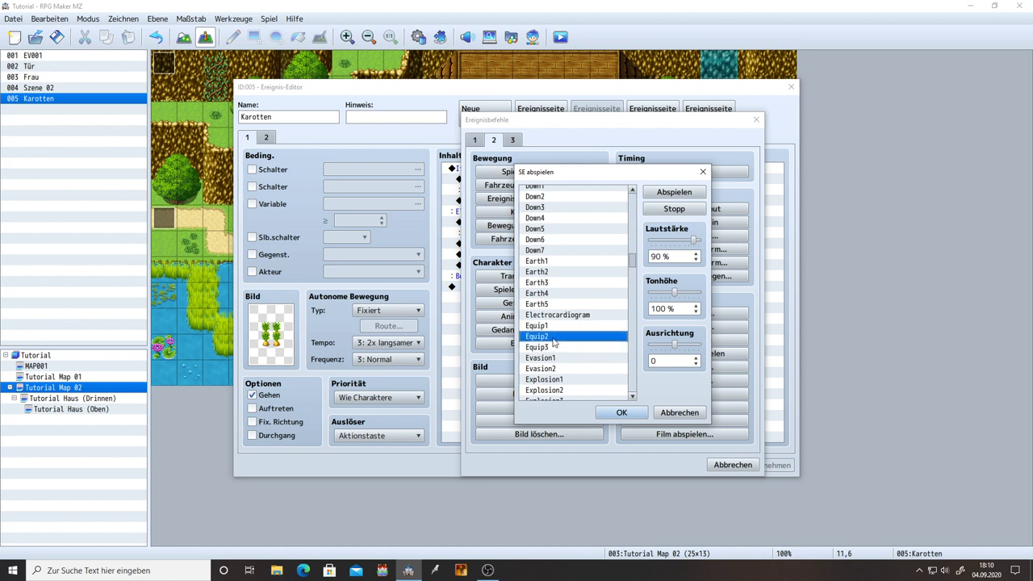
{"action": "left_click", "coordinate": [621, 415]}
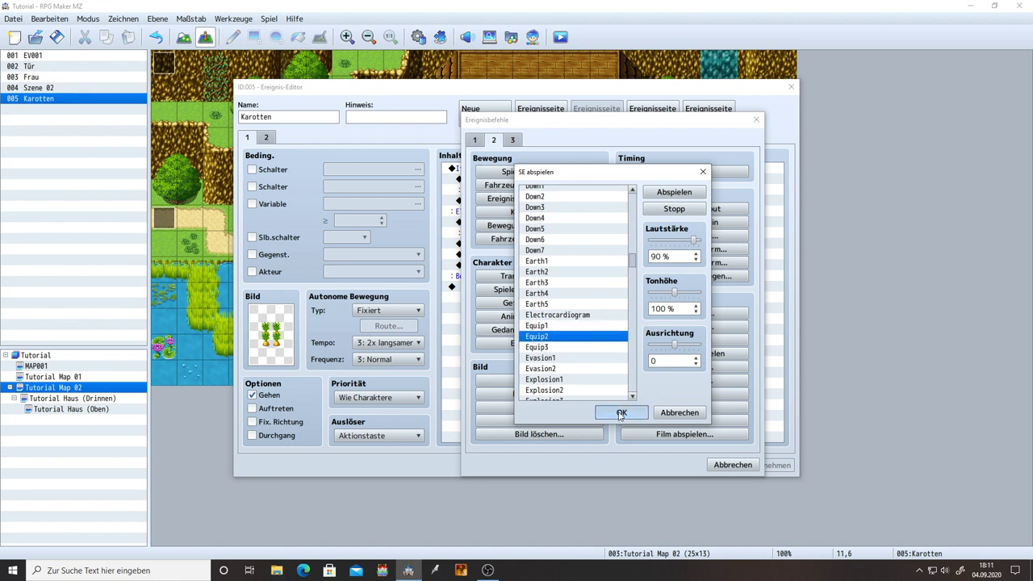
{"action": "left_click", "coordinate": [747, 465]}
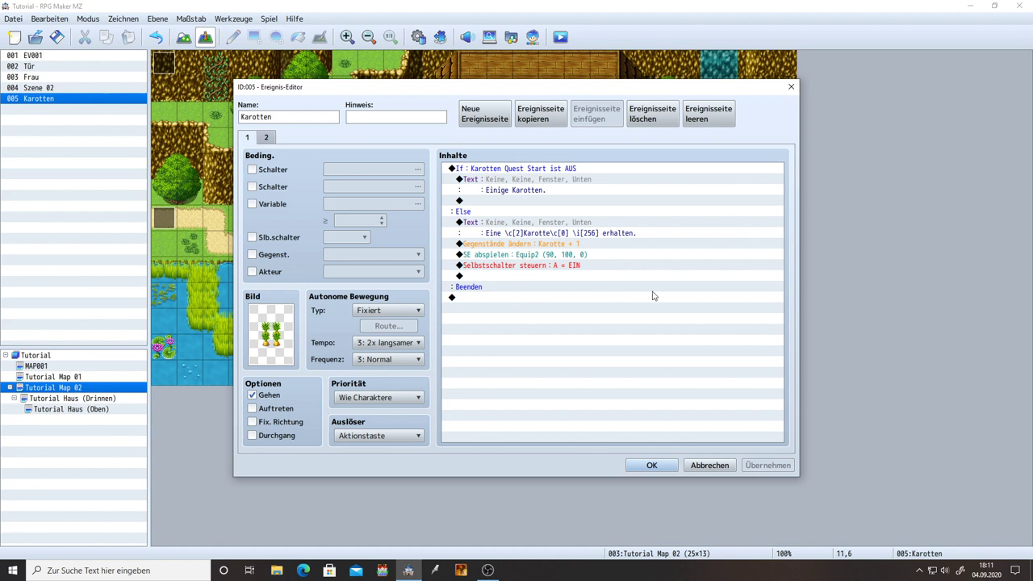
- Move the Equip2 sound command above the Karotte text message, making it the first command of the Else branch
{"action": "left_click", "coordinate": [522, 224]}
{"action": "left_click", "coordinate": [560, 255]}
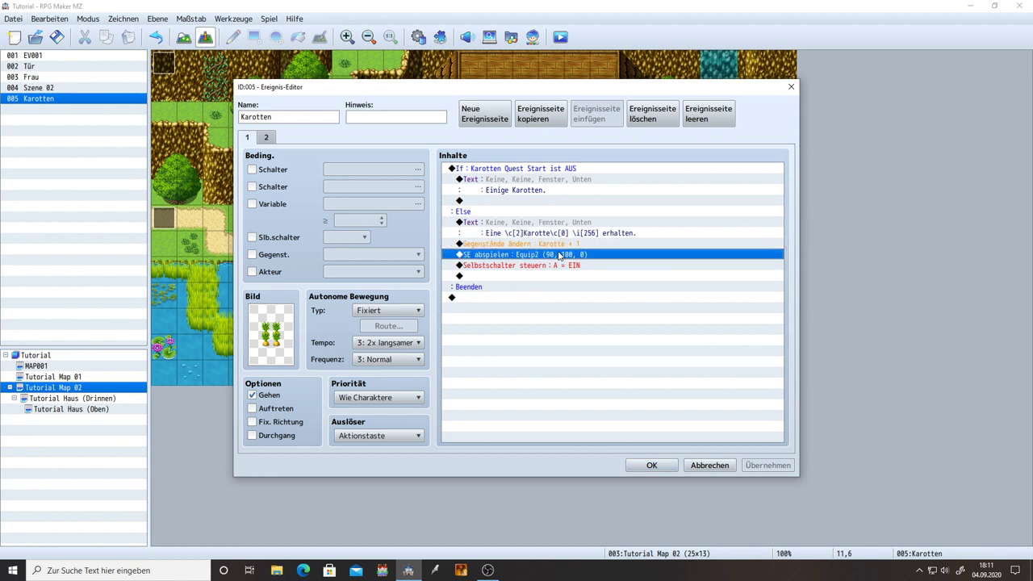
{"action": "key", "text": "Delete"}
{"action": "key", "text": "ctrl+z"}
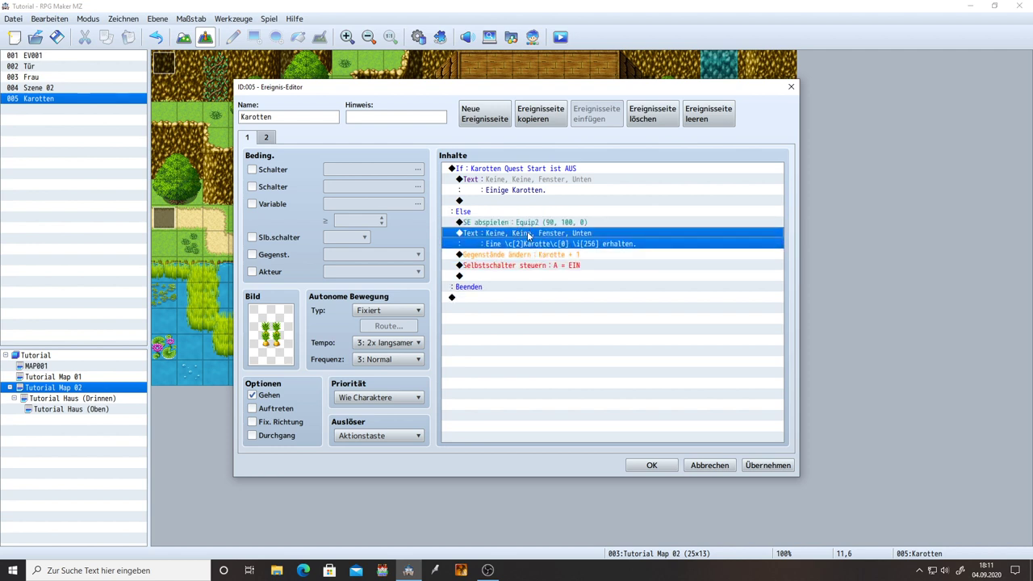
- Start a set-movement-route command above the Karotte text message in the Else branch, targeting Dieses Ereignis
{"action": "key", "text": "Insert"}
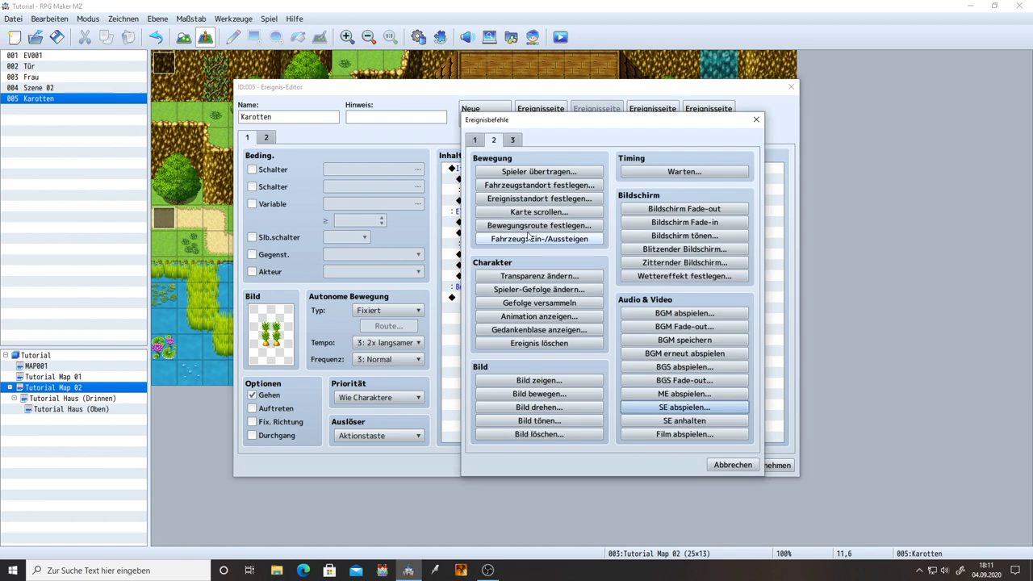
{"action": "left_click", "coordinate": [494, 140]}
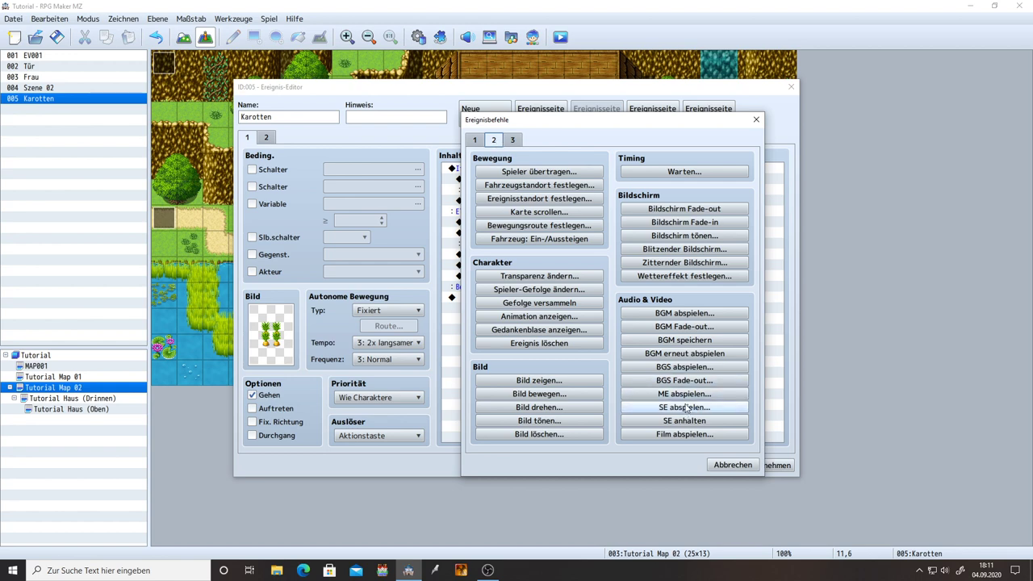
{"action": "left_click", "coordinate": [553, 229]}
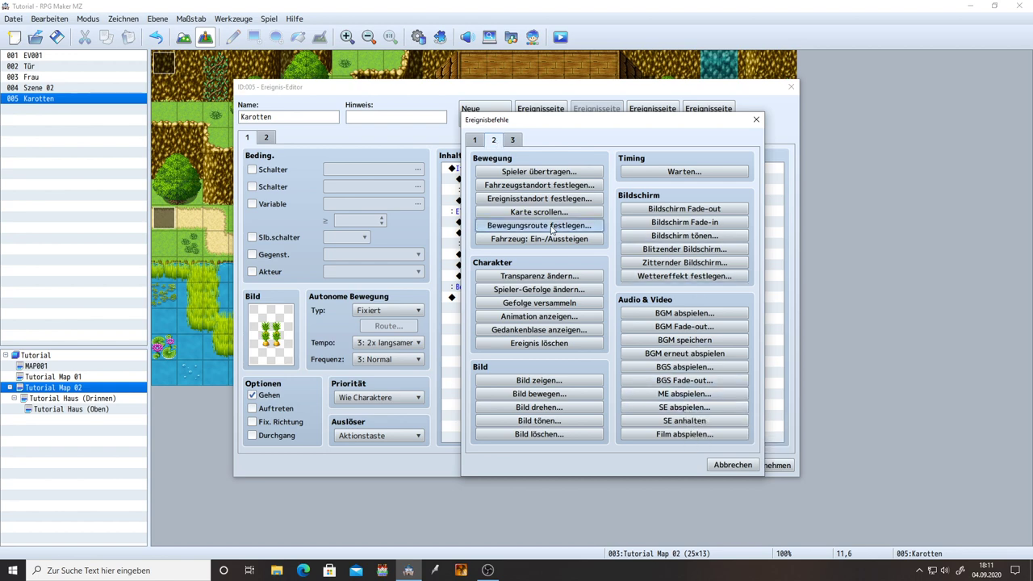
{"action": "left_click", "coordinate": [438, 186]}
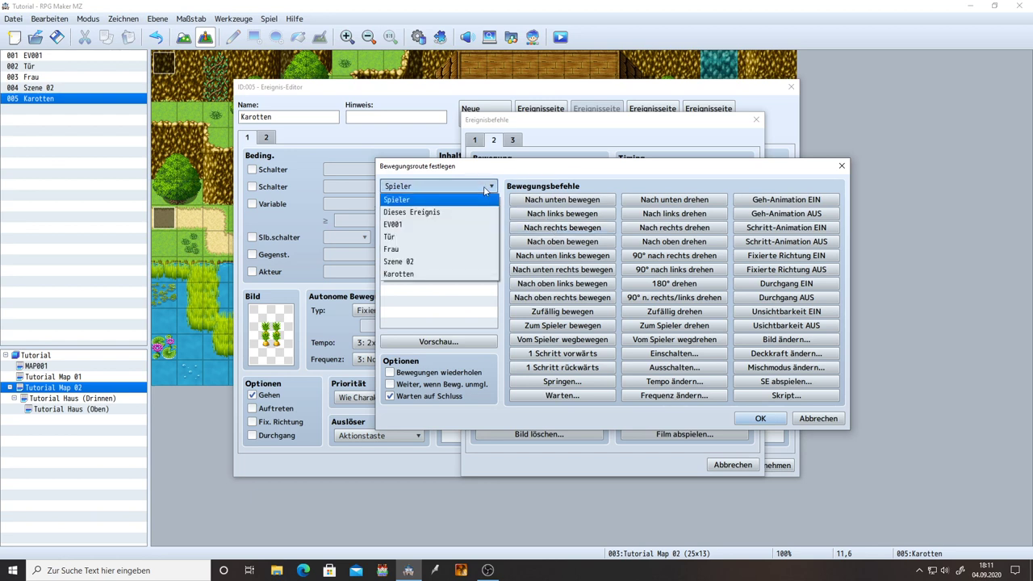
{"action": "left_click", "coordinate": [426, 213]}
{"action": "left_click", "coordinate": [413, 188]}
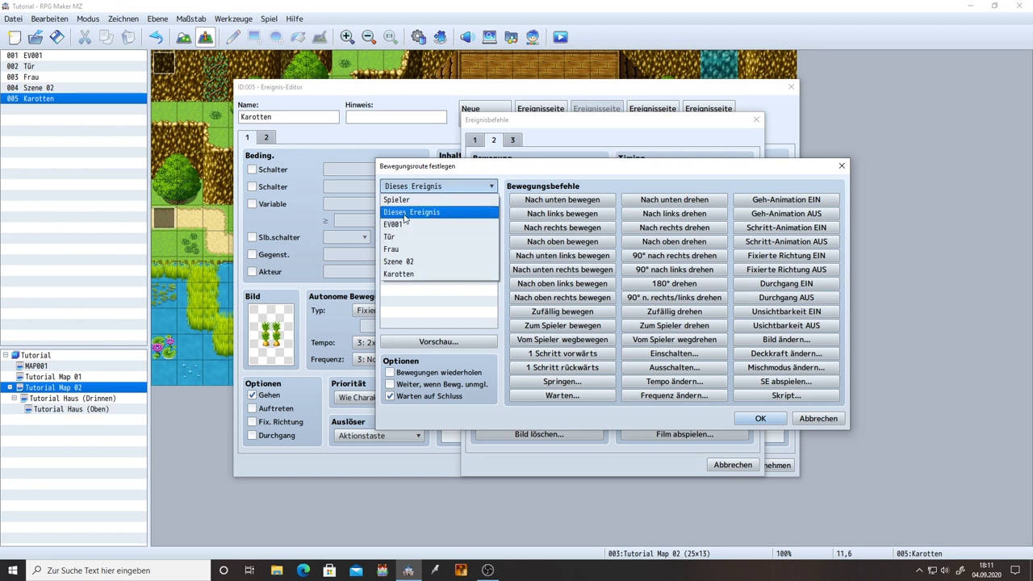
{"action": "left_click", "coordinate": [405, 214]}
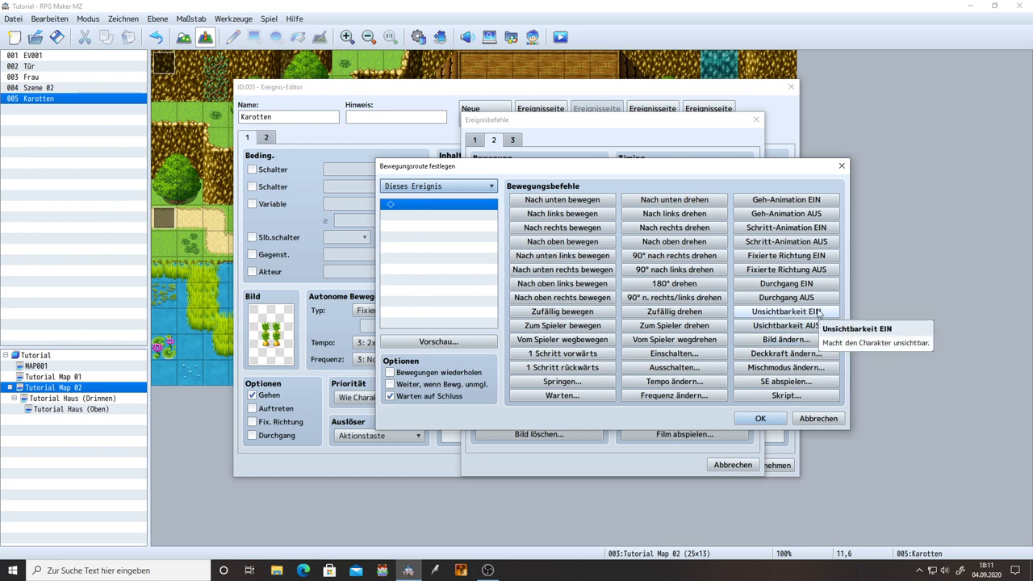
{"action": "left_click", "coordinate": [787, 353]}
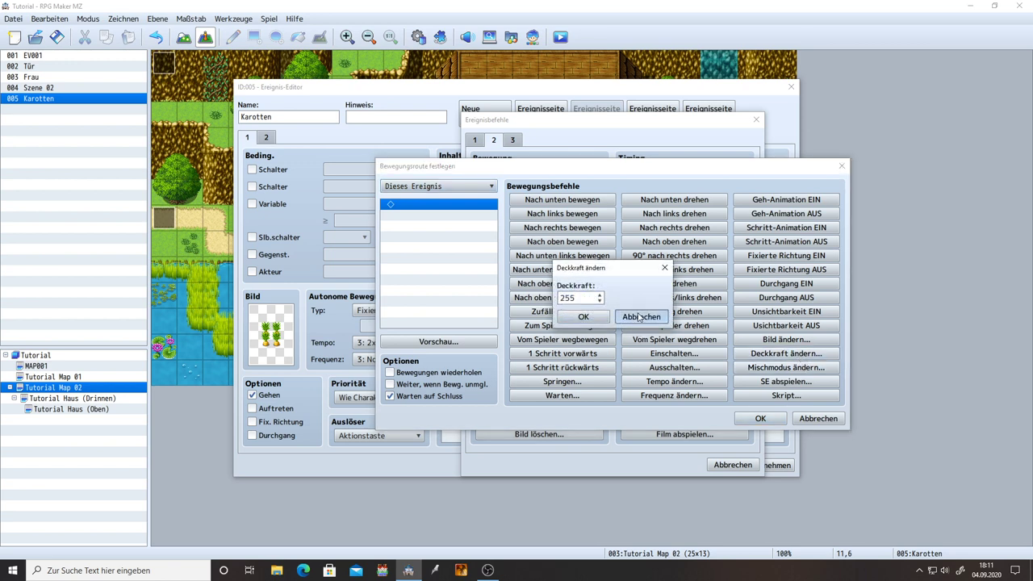
{"action": "left_click", "coordinate": [641, 317]}
{"action": "left_click", "coordinate": [775, 340]}
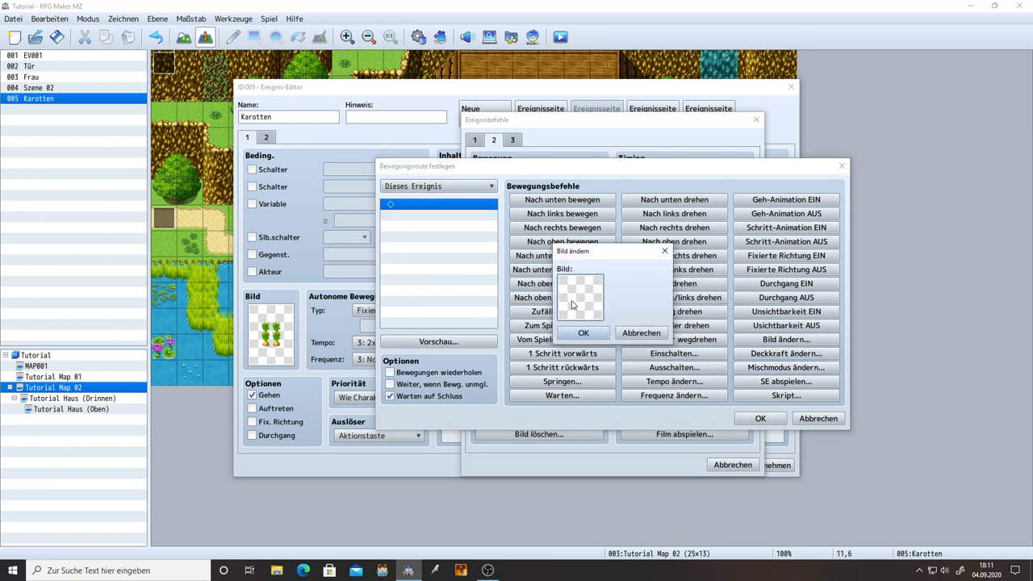
{"action": "left_click", "coordinate": [641, 332]}
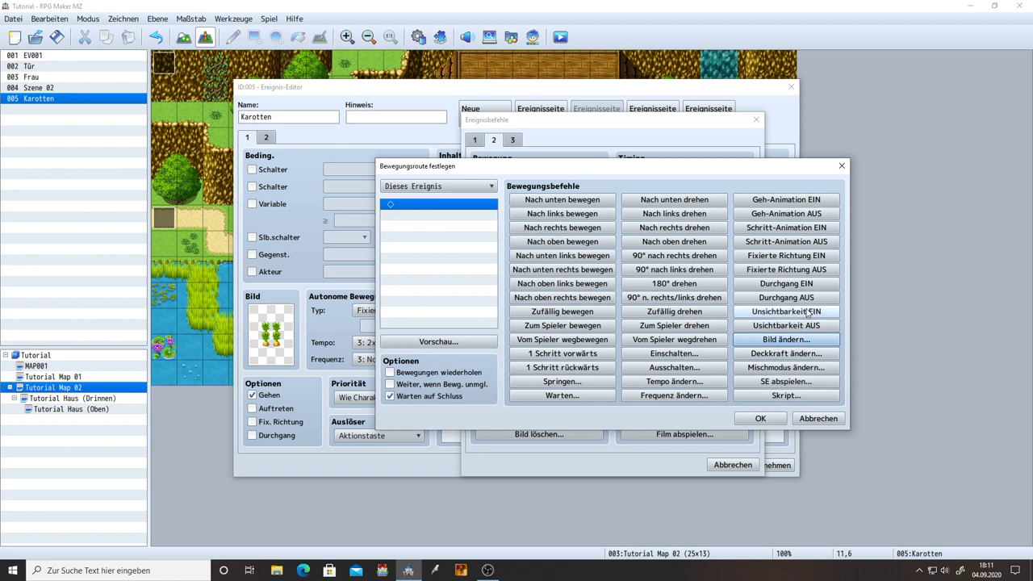
- Add Unsichtbarkeit EIN to the movement route, insert the command, then apply and close the Karotten event
{"action": "left_click", "coordinate": [779, 313]}
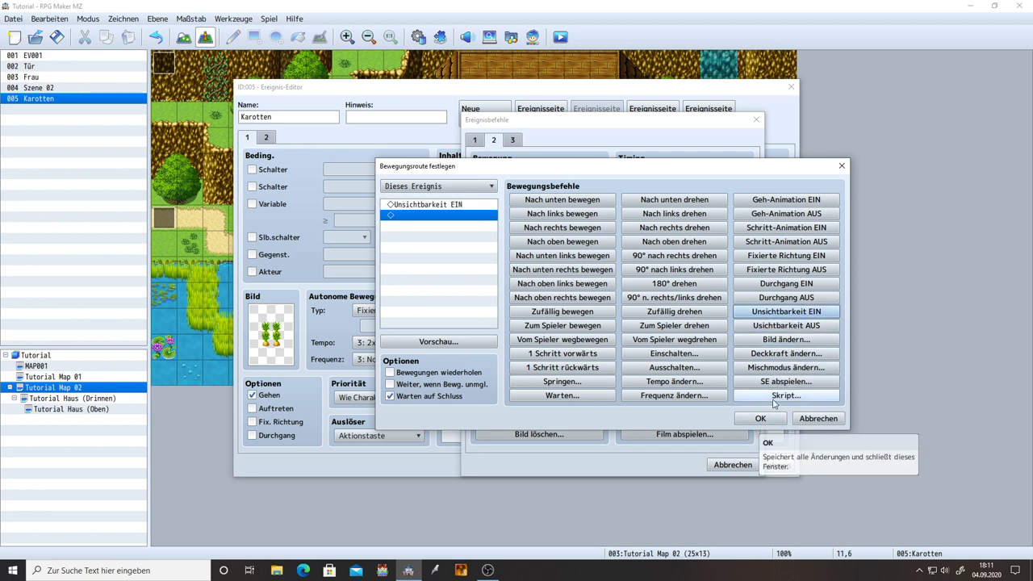
{"action": "left_click", "coordinate": [782, 383]}
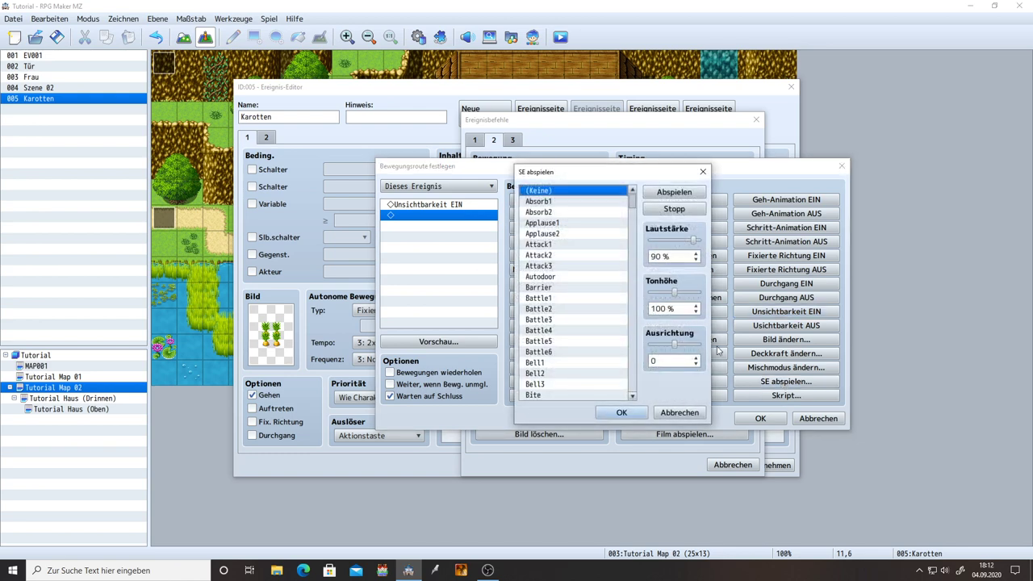
{"action": "left_click", "coordinate": [696, 414]}
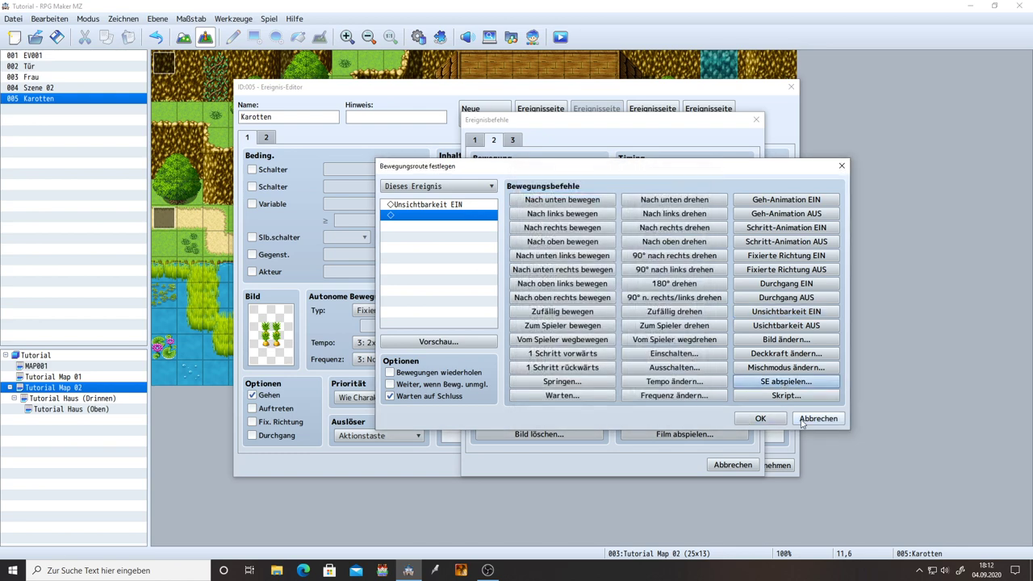
{"action": "left_click", "coordinate": [774, 422]}
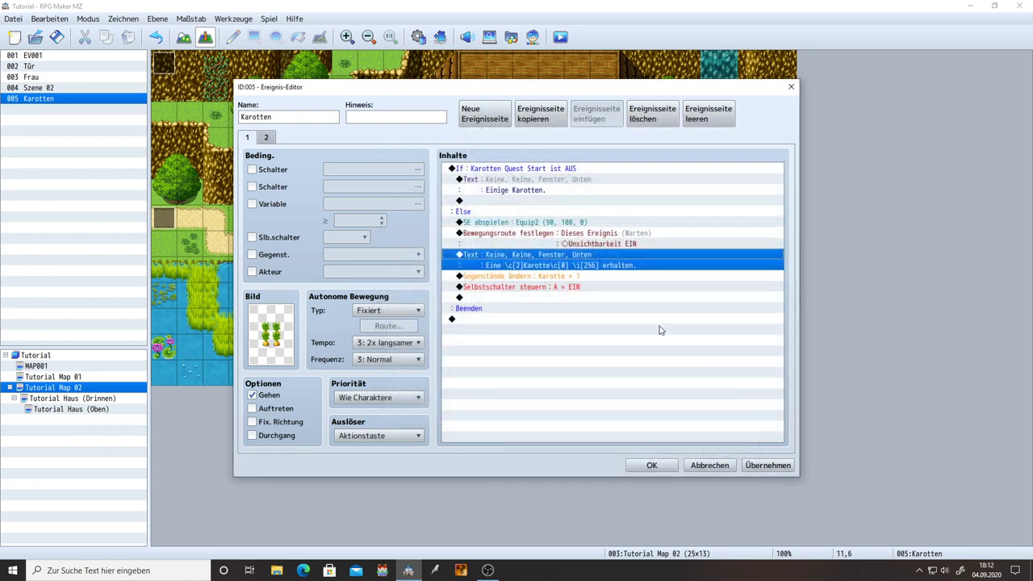
{"action": "left_click", "coordinate": [507, 223]}
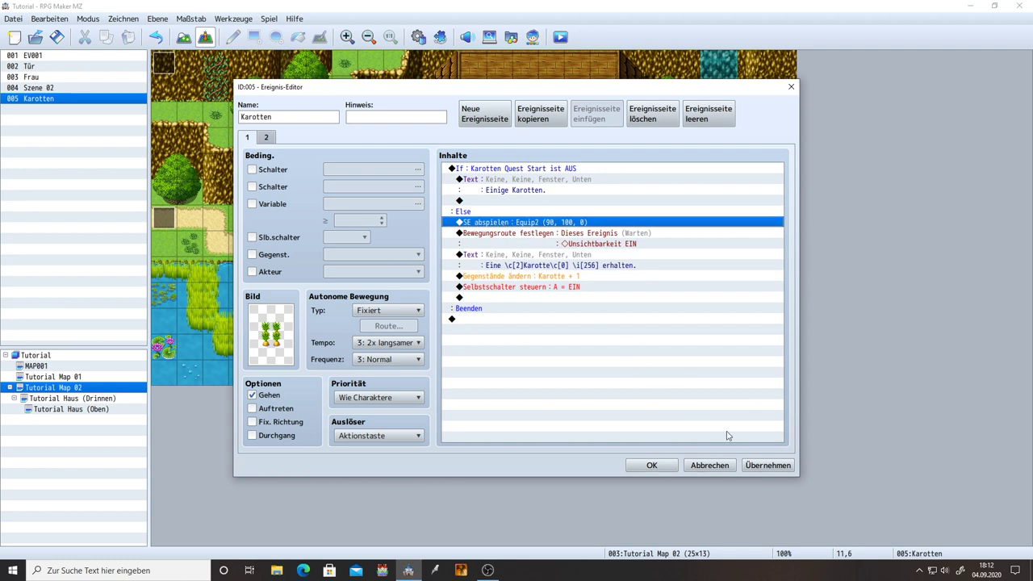
{"action": "left_click", "coordinate": [759, 469]}
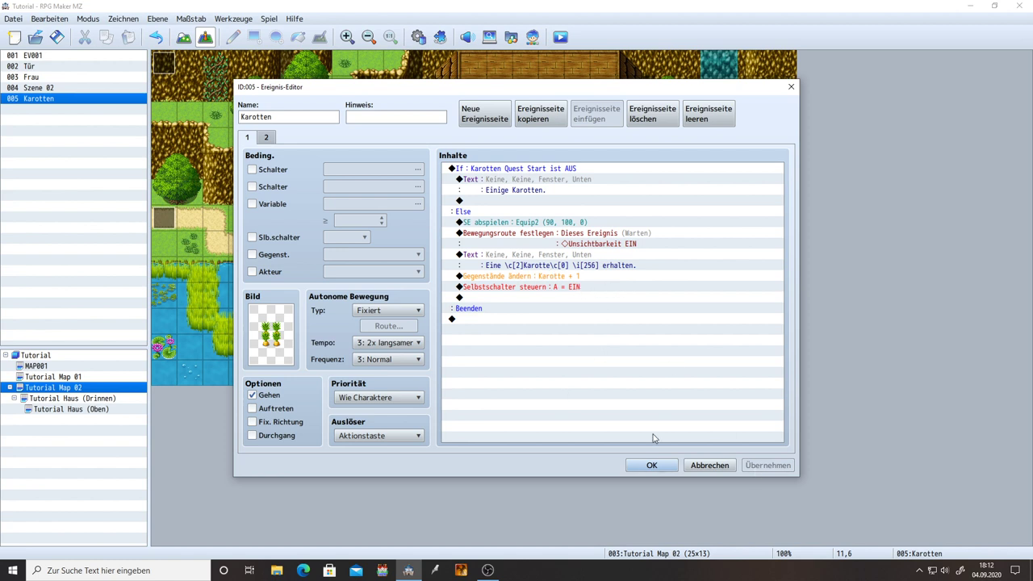
{"action": "left_click", "coordinate": [266, 137]}
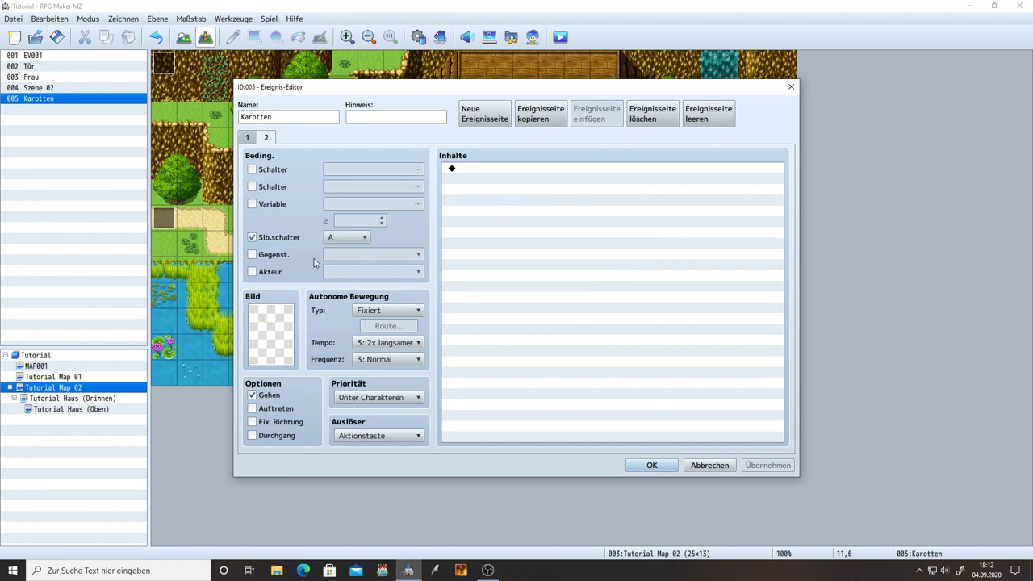
{"action": "left_click", "coordinate": [248, 138]}
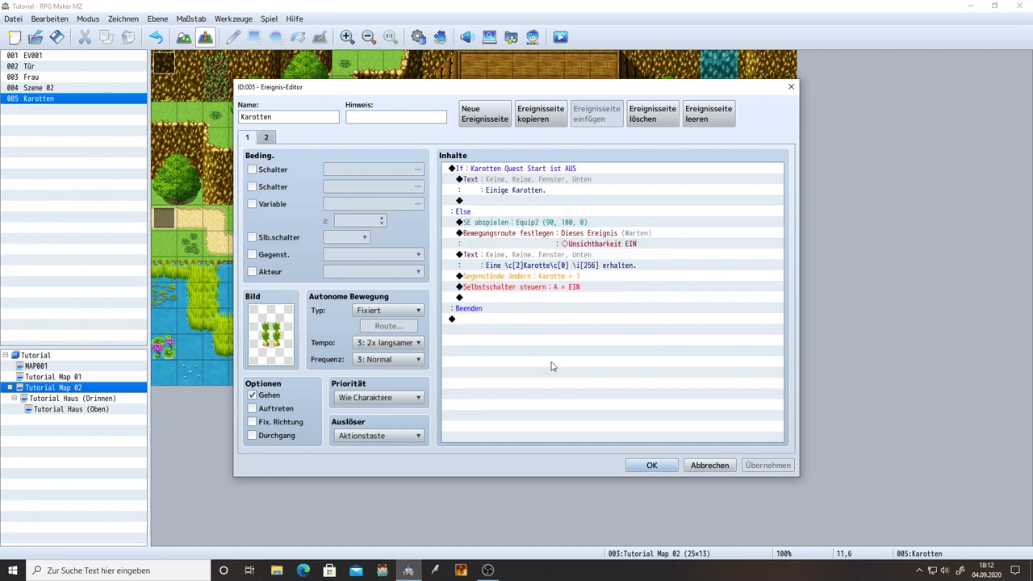
{"action": "left_click", "coordinate": [670, 465]}
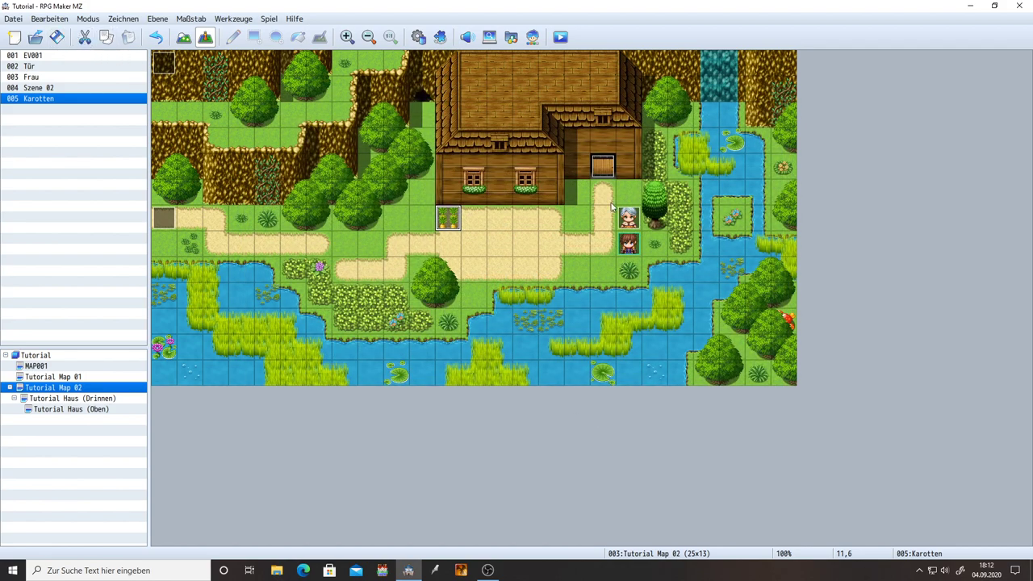
- Reopen the Karotten event, review its second page and the target of its movement route, and close it
{"action": "double_click", "coordinate": [448, 220]}
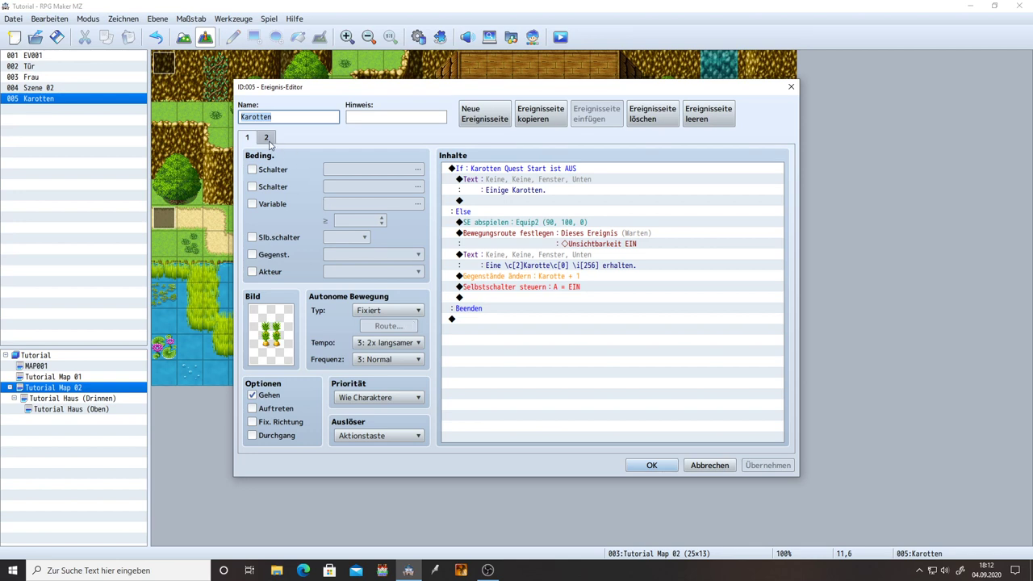
{"action": "left_click", "coordinate": [268, 142]}
{"action": "left_click", "coordinate": [251, 142]}
{"action": "double_click", "coordinate": [533, 234]}
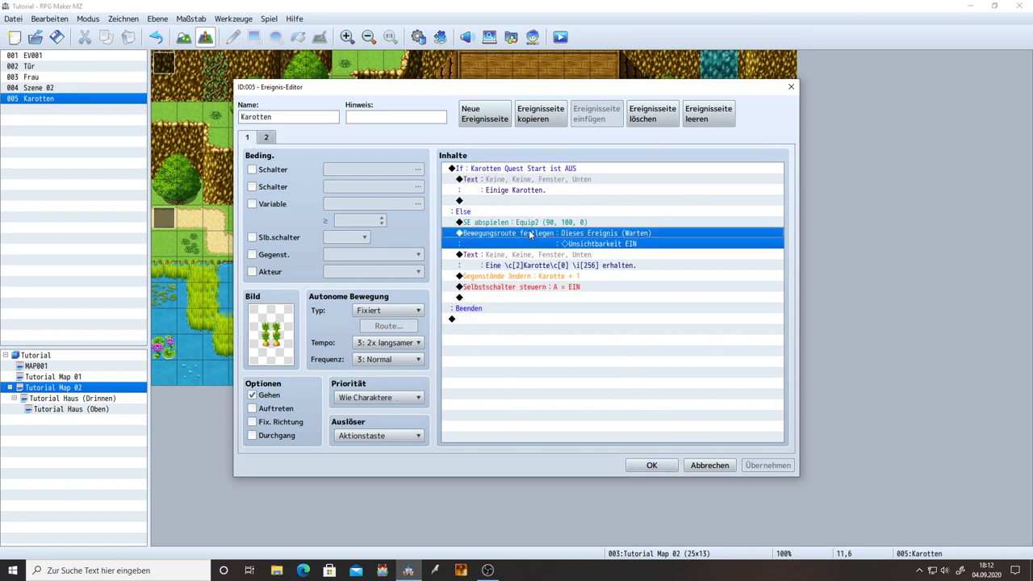
{"action": "left_click", "coordinate": [380, 186]}
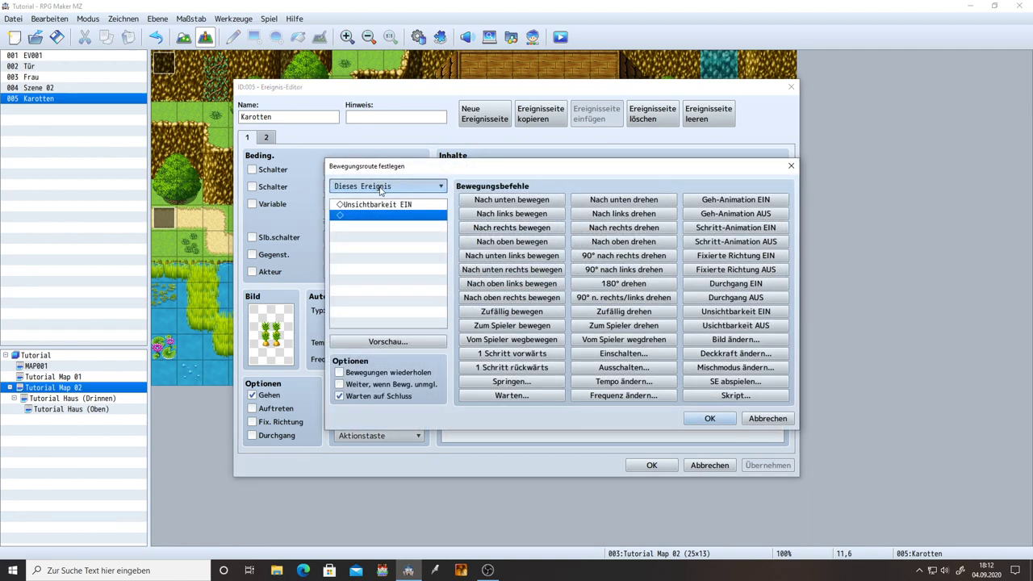
{"action": "left_click", "coordinate": [385, 190]}
{"action": "left_click", "coordinate": [710, 418]}
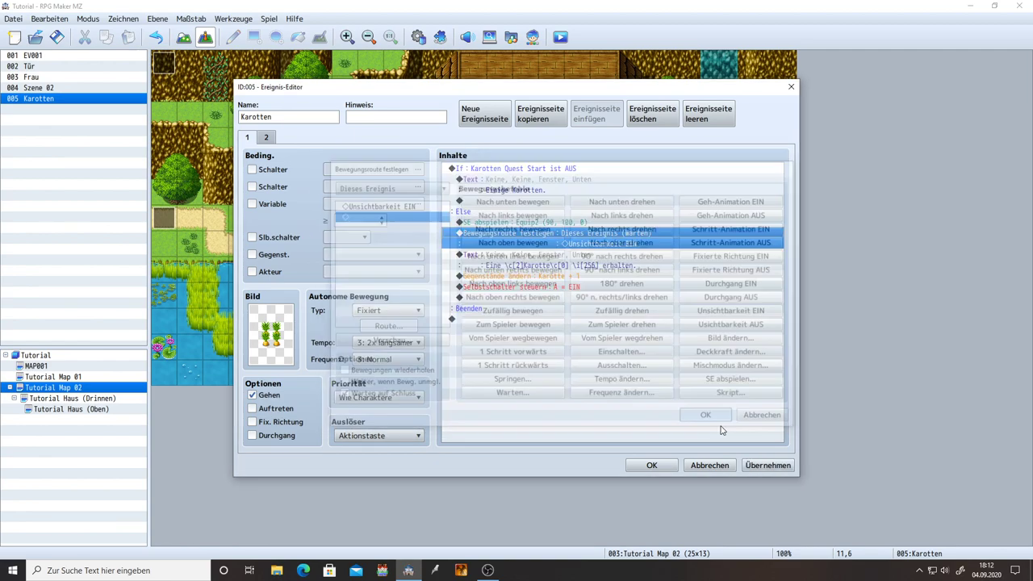
{"action": "left_click", "coordinate": [767, 465]}
{"action": "left_click", "coordinate": [652, 465]}
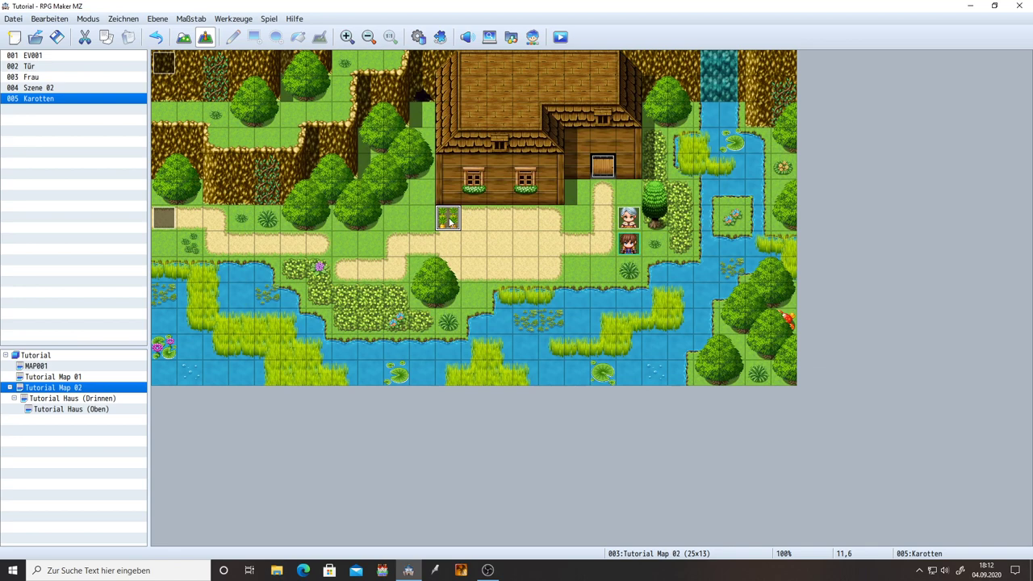
- Copy the Karotten event and paste it onto the three adjacent tiles to its right in front of the house
{"action": "right_click", "coordinate": [453, 223]}
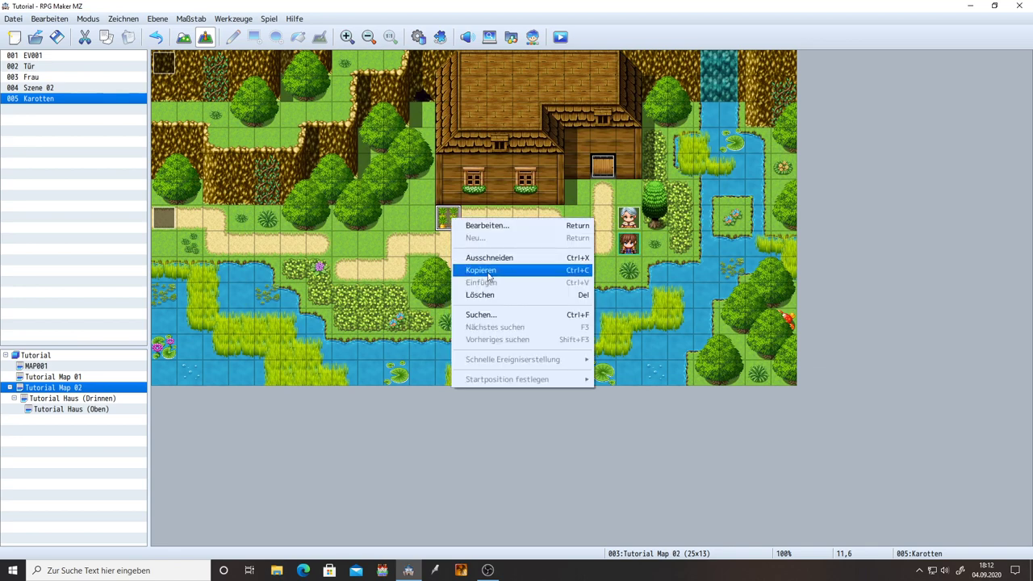
{"action": "left_click", "coordinate": [450, 221]}
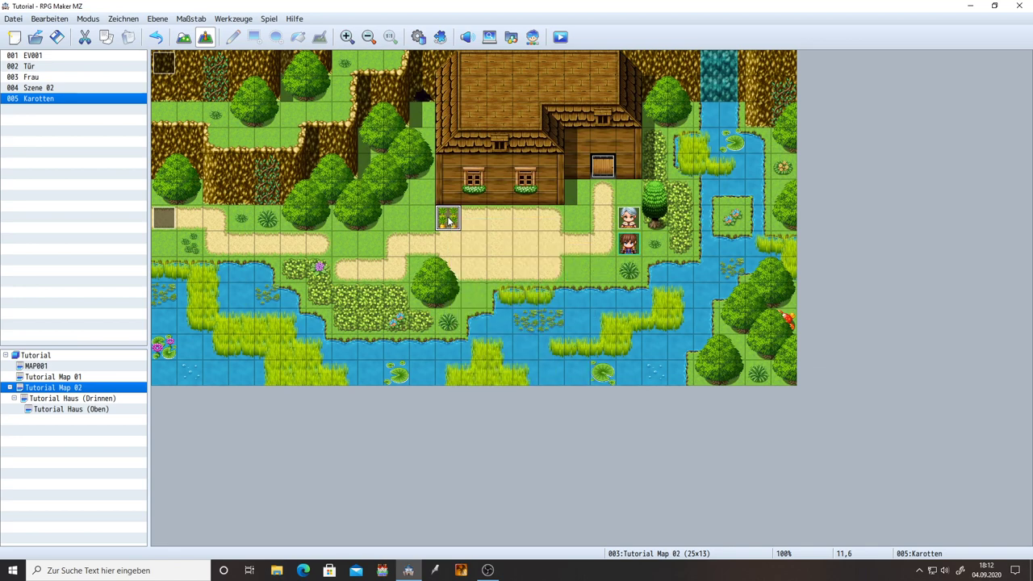
{"action": "left_click", "coordinate": [473, 219]}
{"action": "key", "text": "ctrl+v"}
{"action": "left_click", "coordinate": [500, 220]}
{"action": "key", "text": "ctrl+v"}
{"action": "left_click", "coordinate": [526, 219]}
{"action": "key", "text": "ctrl+v"}
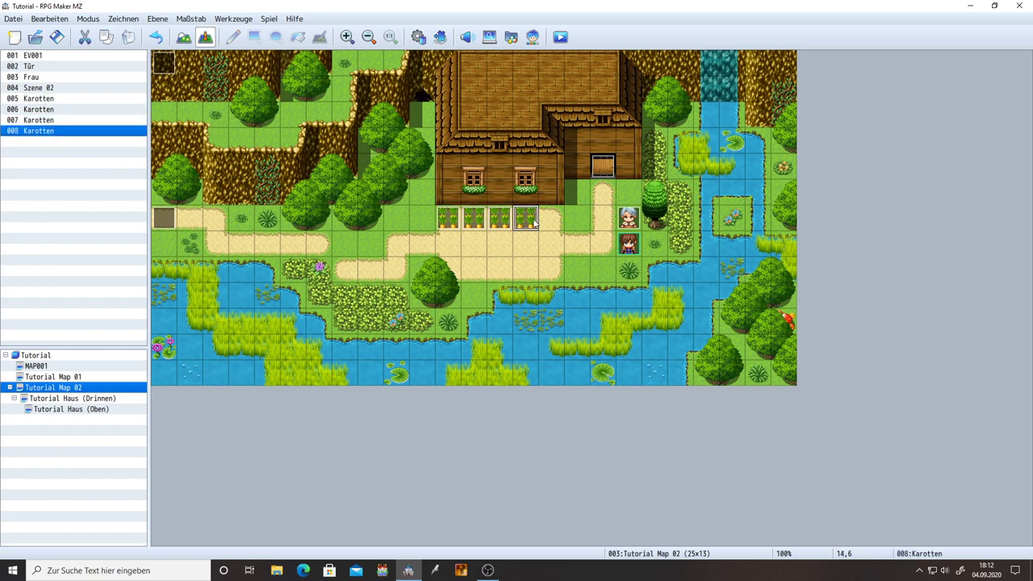
- Paste the Karotten event onto the tile ending the row below the house and onto five tiles two rows below it
{"action": "left_click", "coordinate": [551, 220]}
{"action": "key", "text": "ctrl+v"}
{"action": "left_click", "coordinate": [552, 271]}
{"action": "key", "text": "ctrl+v"}
{"action": "left_click", "coordinate": [526, 272]}
{"action": "key", "text": "ctrl+v"}
{"action": "left_click", "coordinate": [500, 271]}
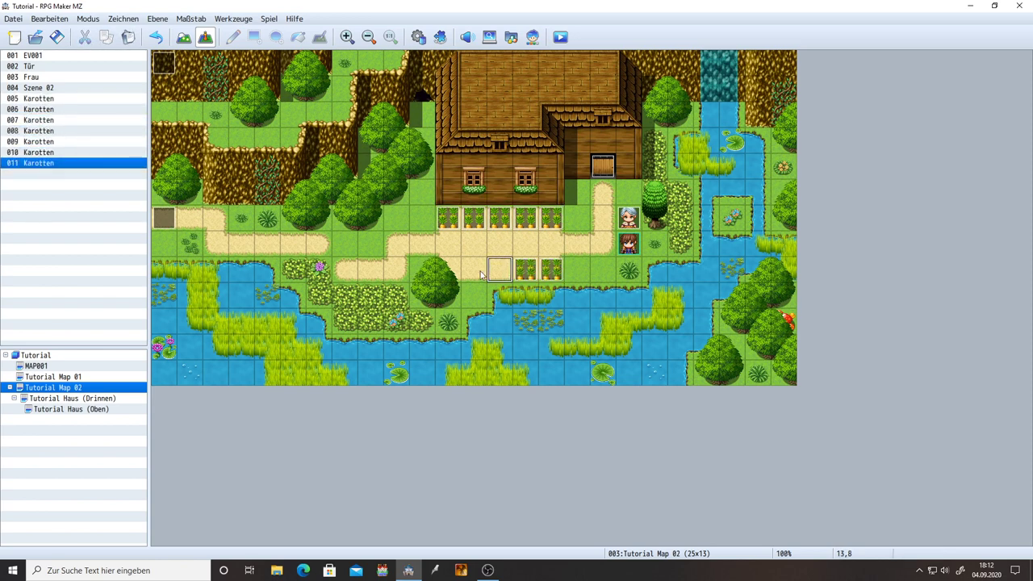
{"action": "key", "text": "ctrl+v"}
{"action": "left_click", "coordinate": [474, 271]}
{"action": "key", "text": "ctrl+v"}
{"action": "left_click", "coordinate": [451, 275]}
{"action": "key", "text": "ctrl+v"}
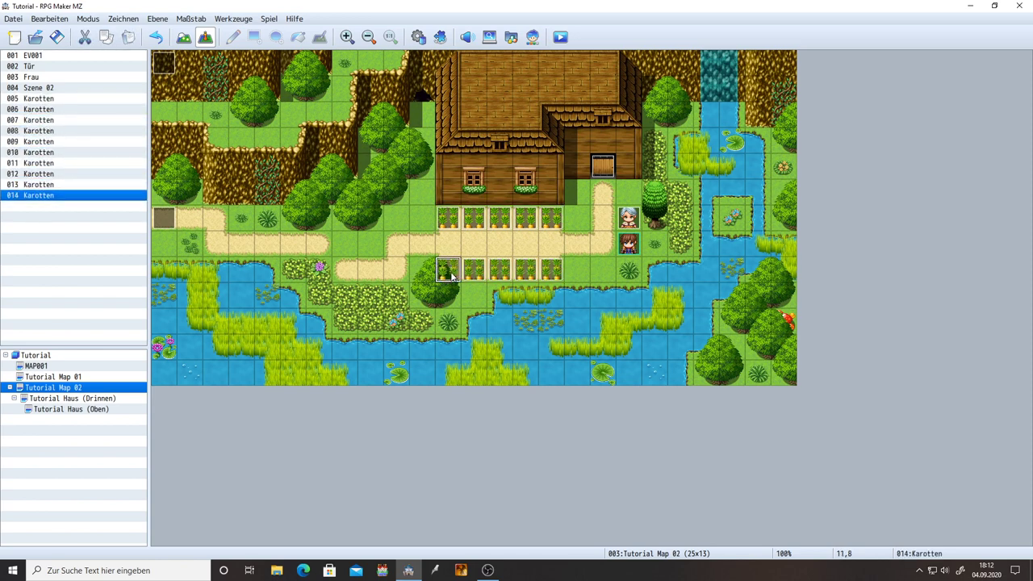
{"action": "right_click", "coordinate": [452, 245]}
{"action": "left_click", "coordinate": [497, 313]}
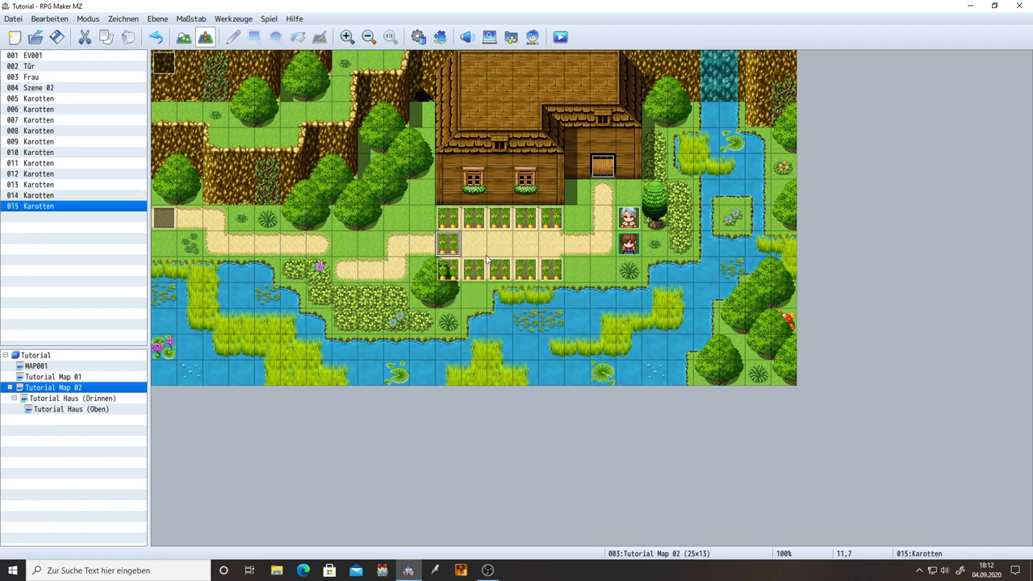
{"action": "right_click", "coordinate": [474, 246]}
{"action": "left_click", "coordinate": [502, 312]}
{"action": "right_click", "coordinate": [499, 246]}
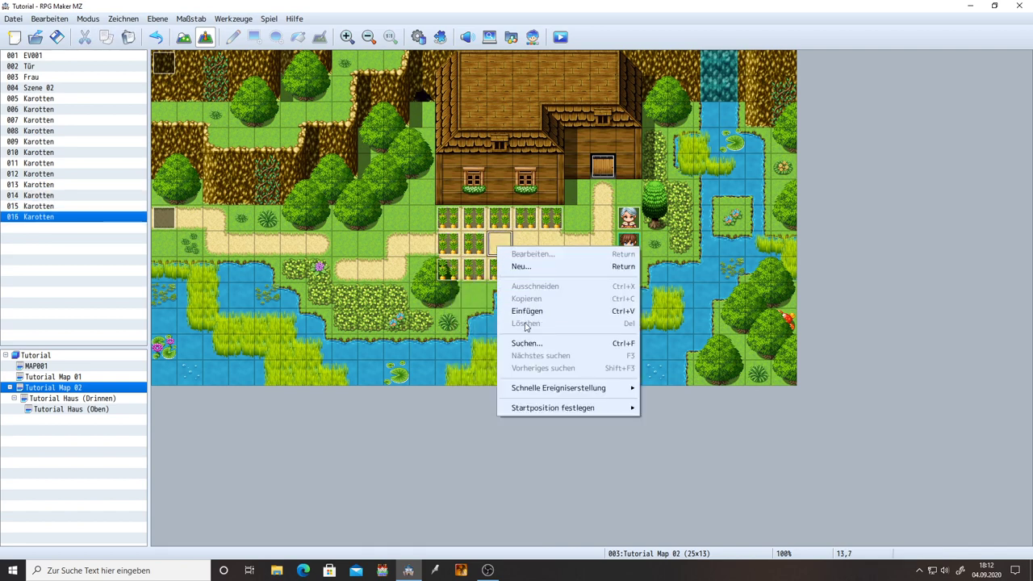
{"action": "key", "text": "Escape"}
{"action": "left_click", "coordinate": [474, 245]}
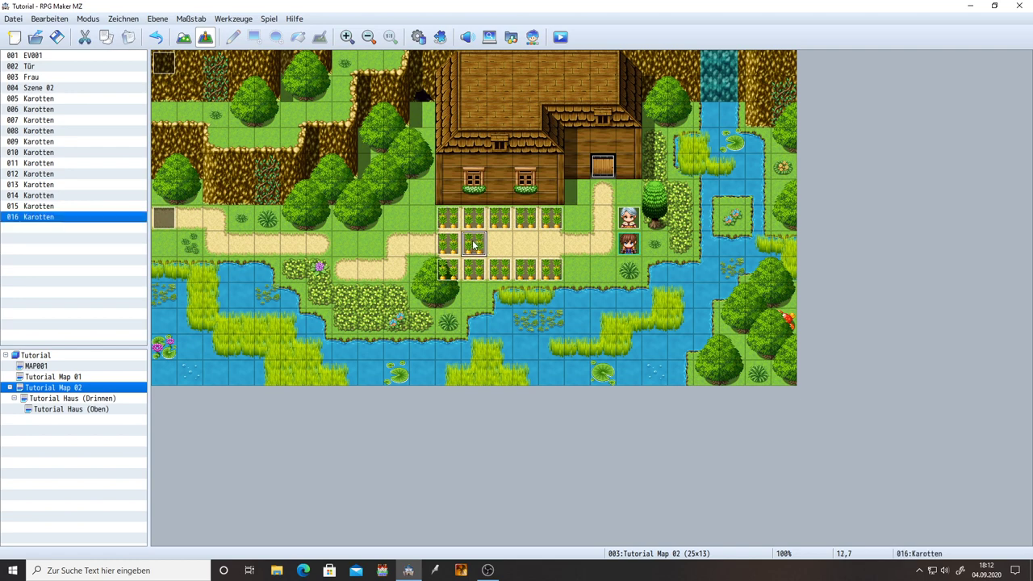
{"action": "key", "text": "Delete"}
{"action": "left_click", "coordinate": [448, 246]}
{"action": "key", "text": "Delete"}
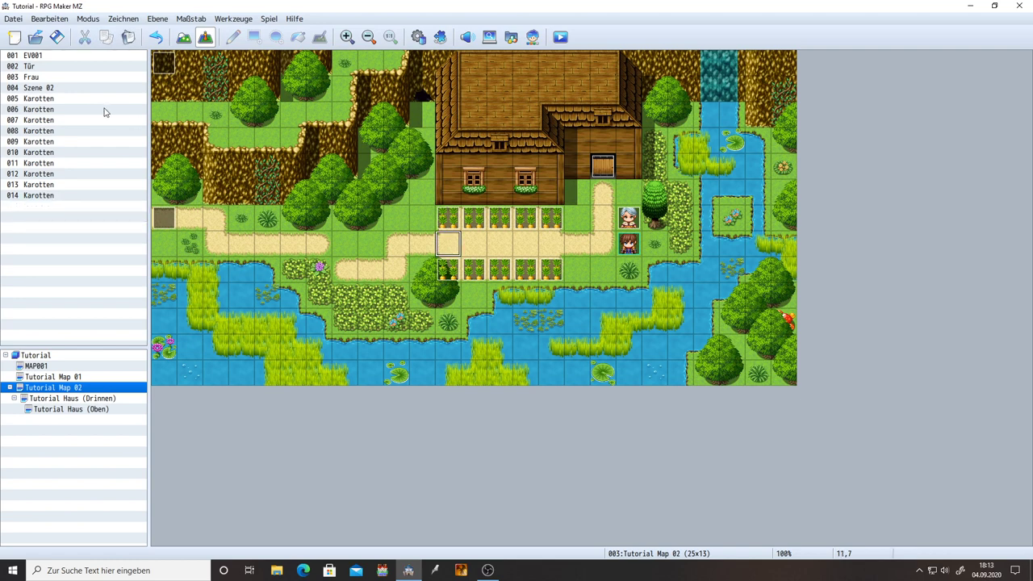
- Check the Karotten events 005 to 012 one after another and their positions on the map
{"action": "left_click", "coordinate": [77, 100]}
{"action": "left_click", "coordinate": [69, 111]}
{"action": "left_click", "coordinate": [66, 120]}
{"action": "left_click", "coordinate": [65, 130]}
{"action": "left_click", "coordinate": [62, 142]}
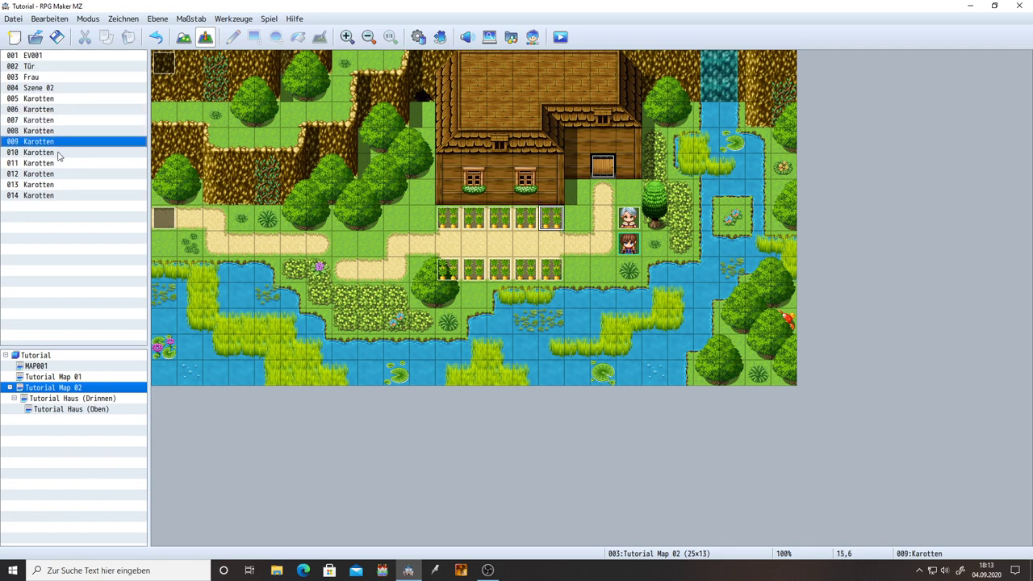
{"action": "left_click", "coordinate": [59, 152]}
{"action": "left_click", "coordinate": [58, 162]}
{"action": "left_click", "coordinate": [57, 173]}
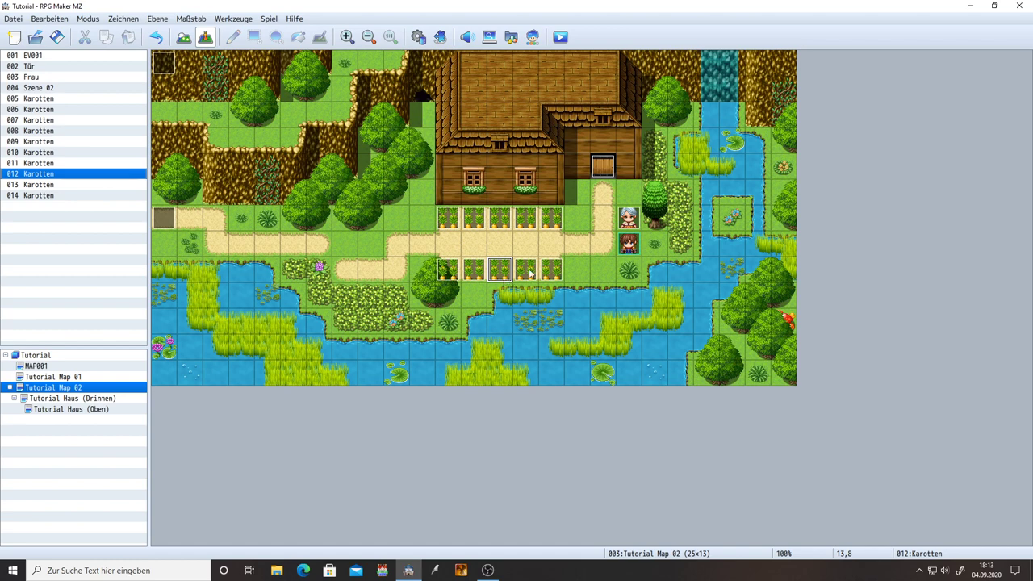
- Create a new event on tile 16,5 beside the house and name it Kiste
{"action": "left_click", "coordinate": [578, 191]}
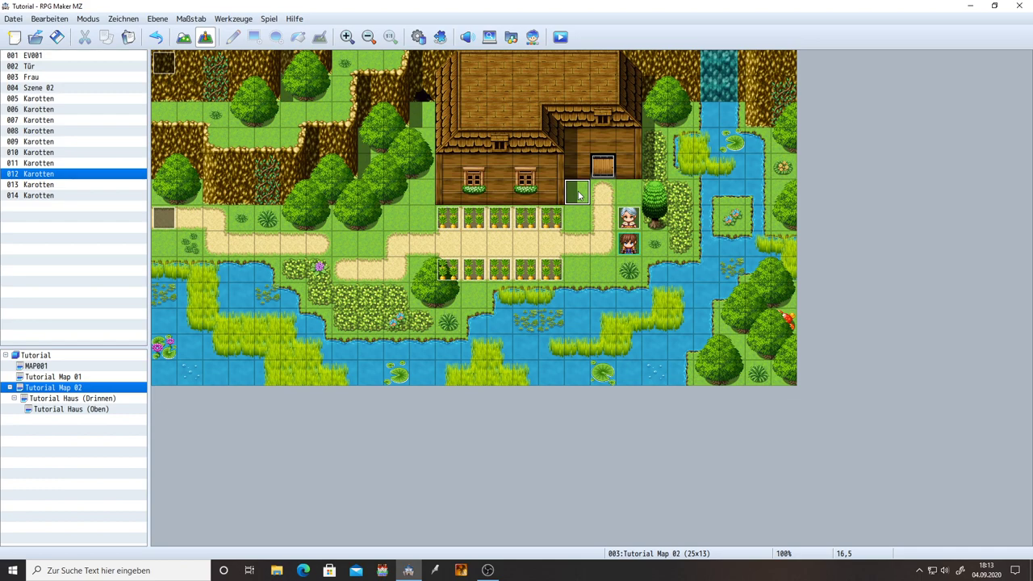
{"action": "double_click", "coordinate": [578, 194]}
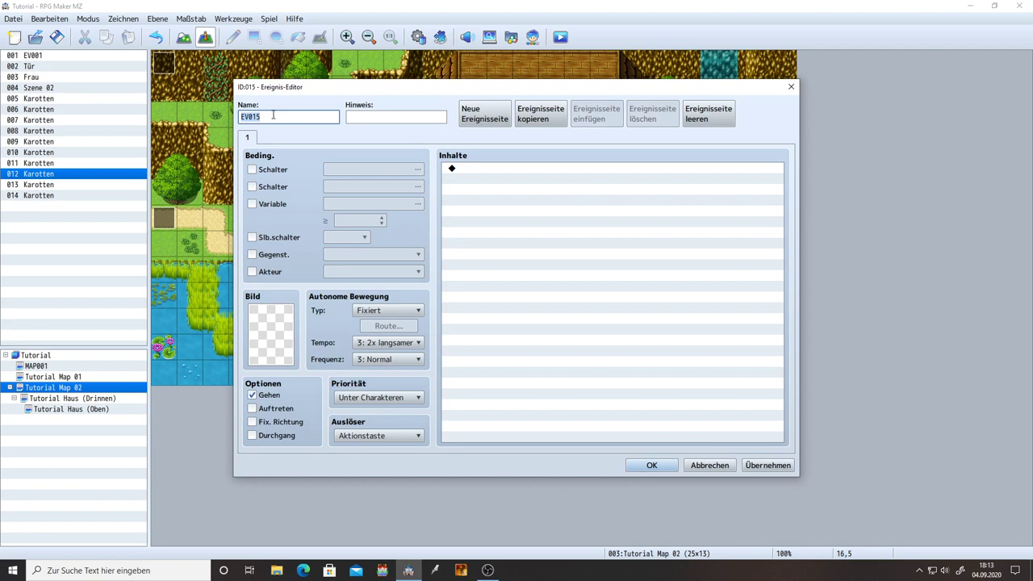
{"action": "type", "text": "Kiste"}
- Set the Kiste event's image to the empty wooden crate from Kachelset B and apply it
{"action": "double_click", "coordinate": [269, 341]}
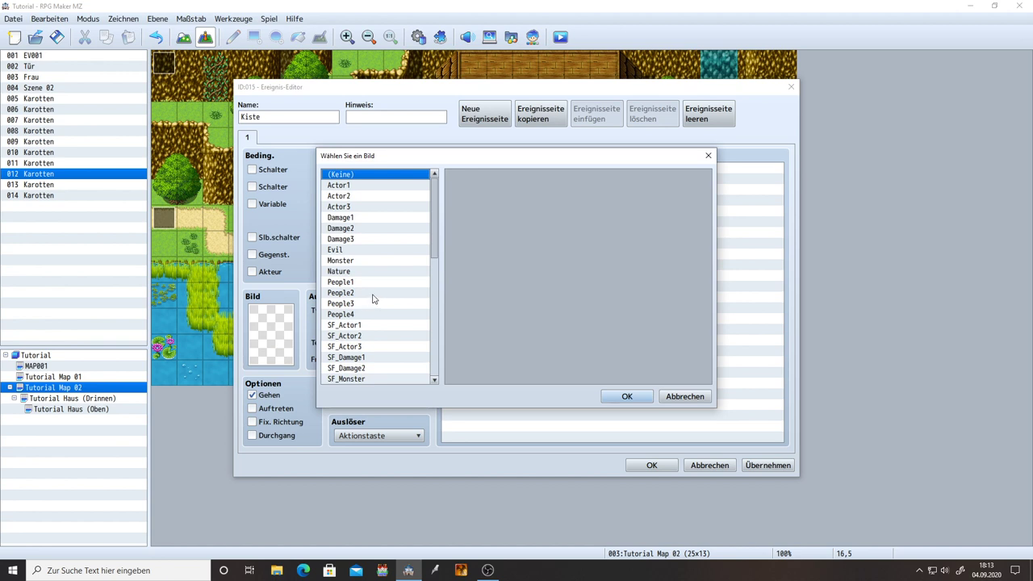
{"action": "scroll", "coordinate": [420, 245], "scroll_direction": "down", "scroll_amount": 2}
{"action": "left_click_drag", "start_coordinate": [437, 223], "coordinate": [443, 340]}
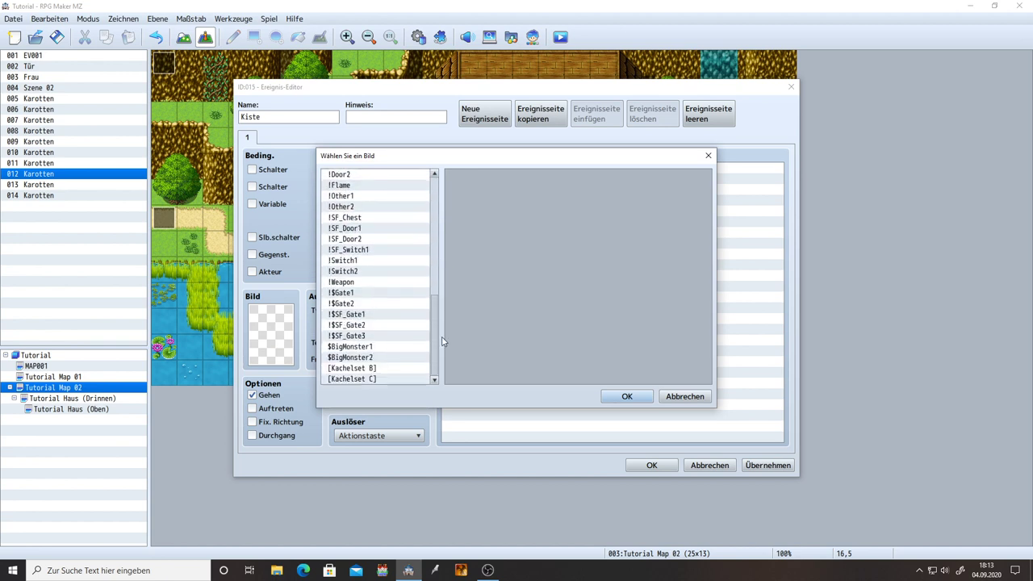
{"action": "left_click", "coordinate": [384, 369]}
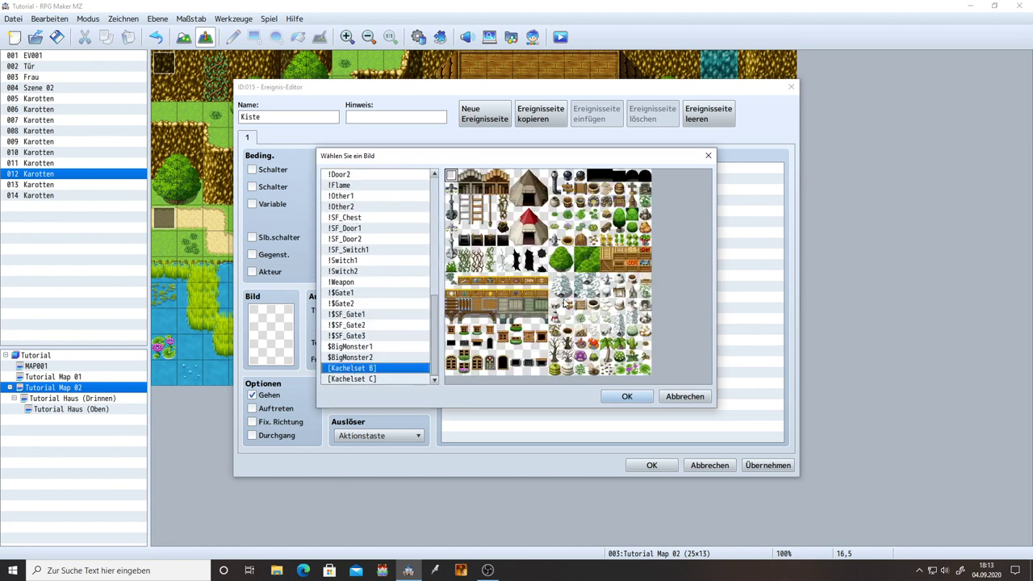
{"action": "left_click", "coordinate": [618, 267]}
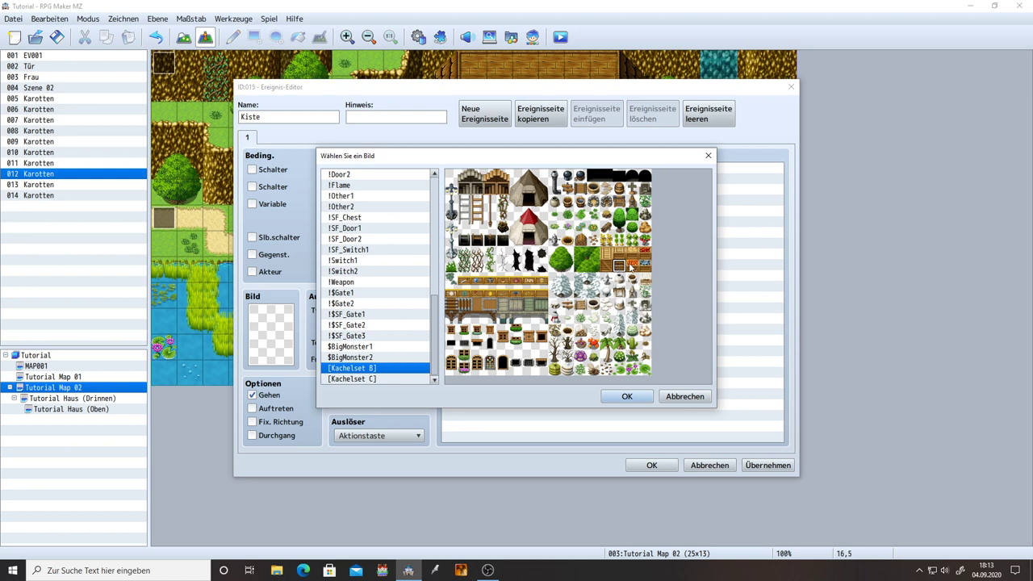
{"action": "left_click", "coordinate": [631, 267]}
{"action": "left_click", "coordinate": [644, 254]}
{"action": "left_click", "coordinate": [620, 267]}
{"action": "left_click", "coordinate": [631, 266]}
{"action": "double_click", "coordinate": [631, 267]}
{"action": "double_click", "coordinate": [276, 352]}
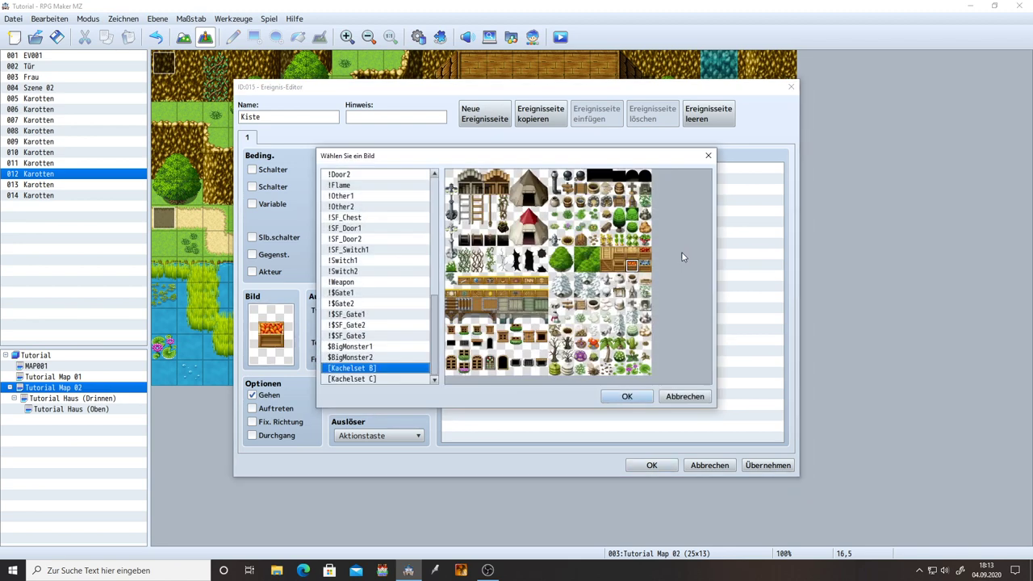
{"action": "double_click", "coordinate": [624, 268]}
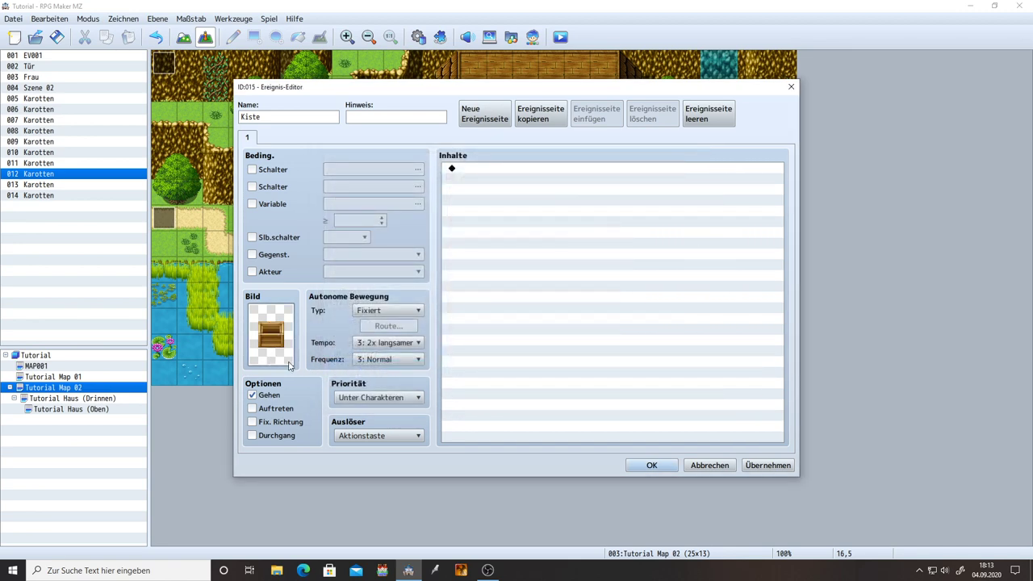
{"action": "left_click", "coordinate": [769, 466]}
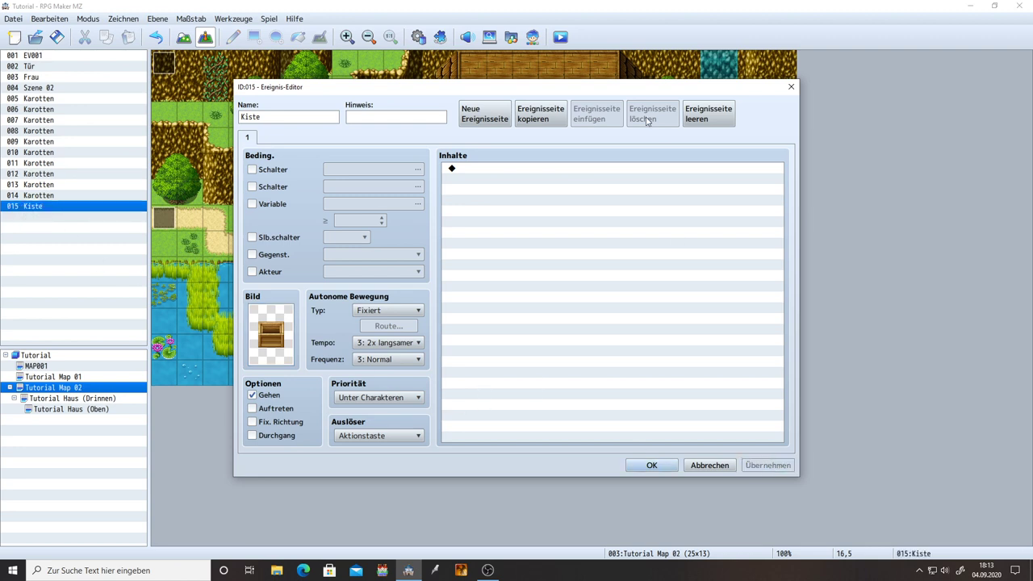
{"action": "left_click", "coordinate": [503, 169]}
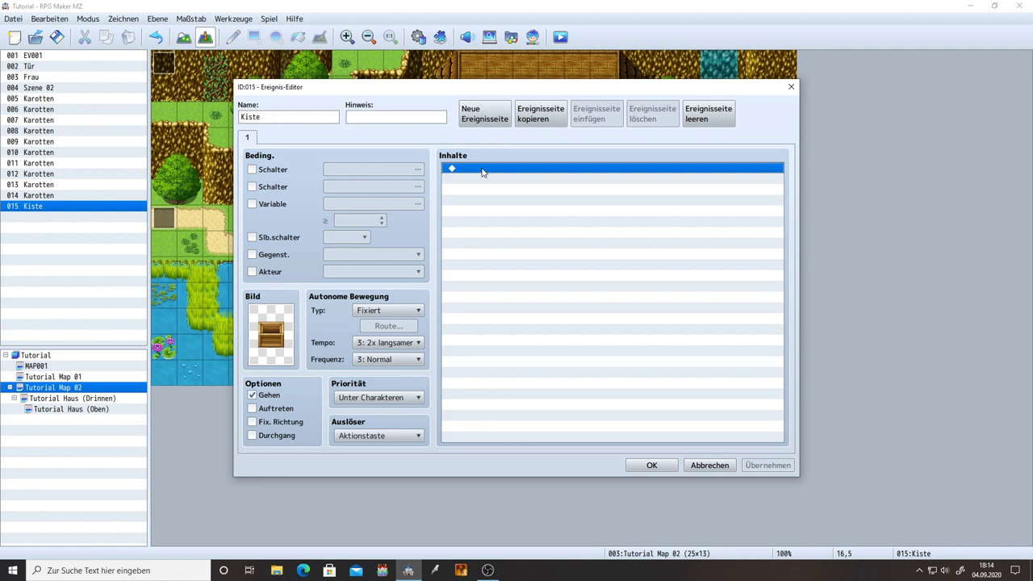
{"action": "double_click", "coordinate": [482, 169]}
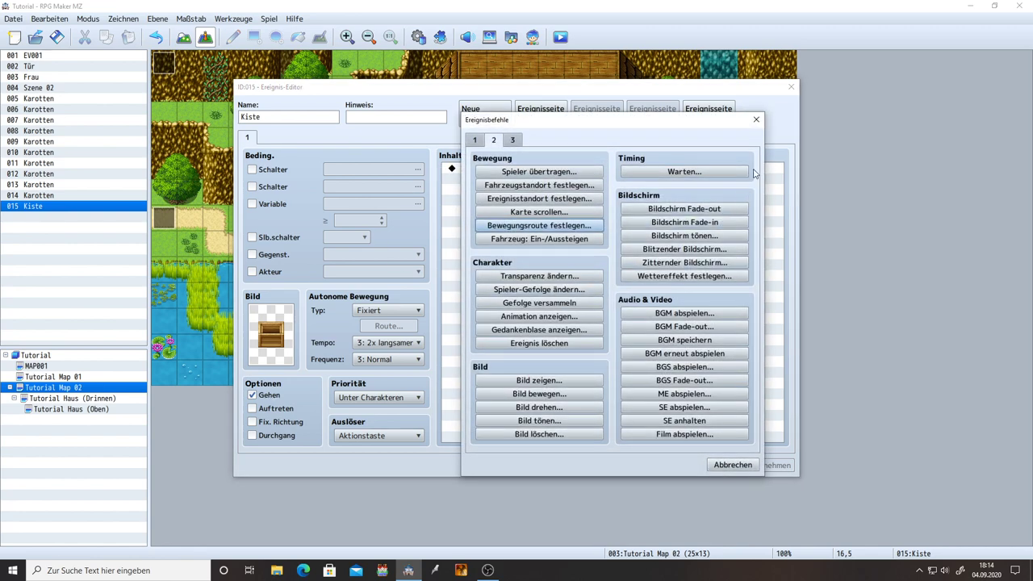
{"action": "left_click", "coordinate": [756, 119]}
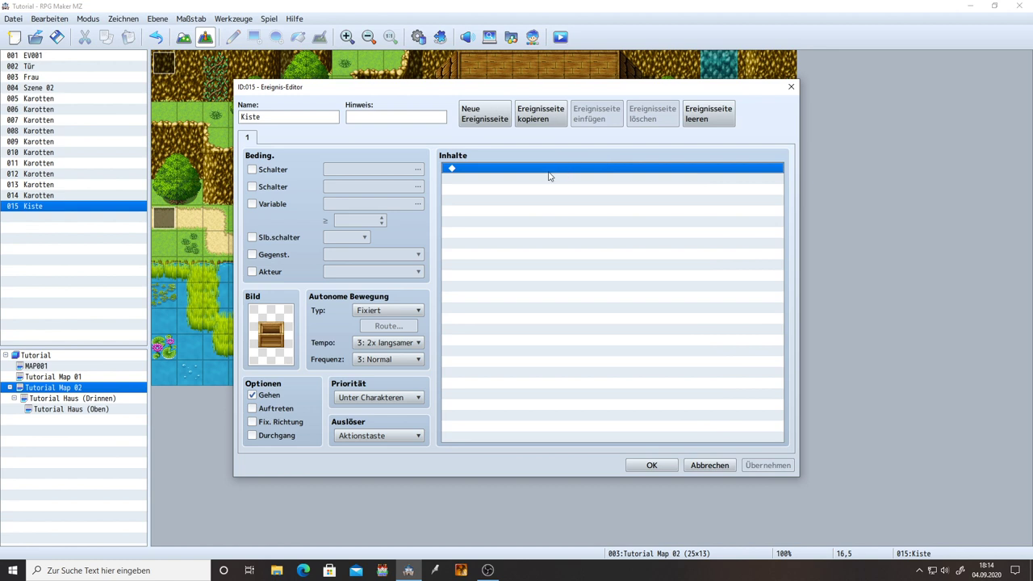
- Duplicate the Kiste event page as page 2 and make it require switch 0002 Karotten Quest Start
{"action": "left_click", "coordinate": [541, 114]}
{"action": "left_click", "coordinate": [604, 120]}
{"action": "left_click", "coordinate": [252, 170]}
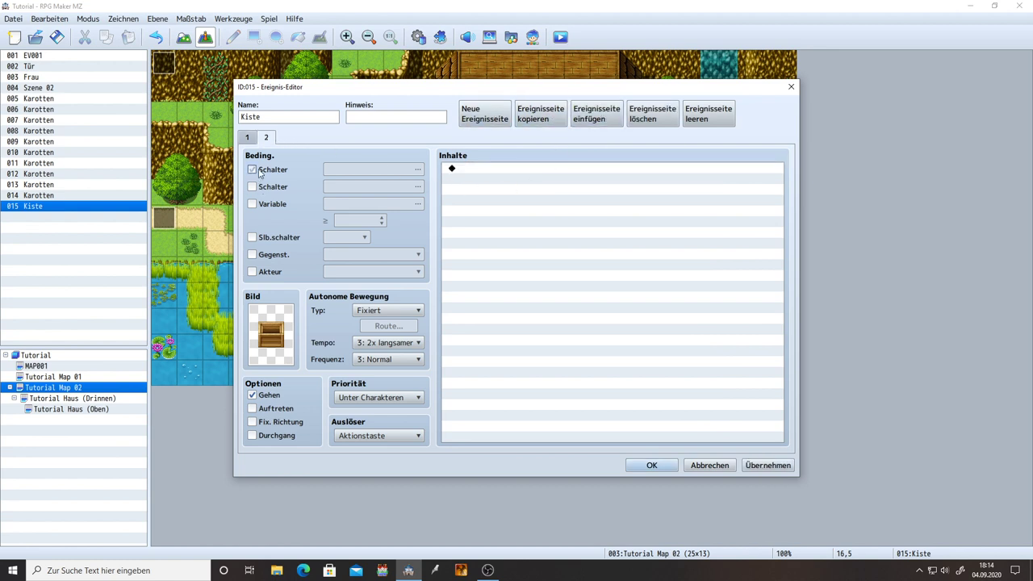
{"action": "left_click", "coordinate": [392, 171]}
{"action": "left_click", "coordinate": [554, 176]}
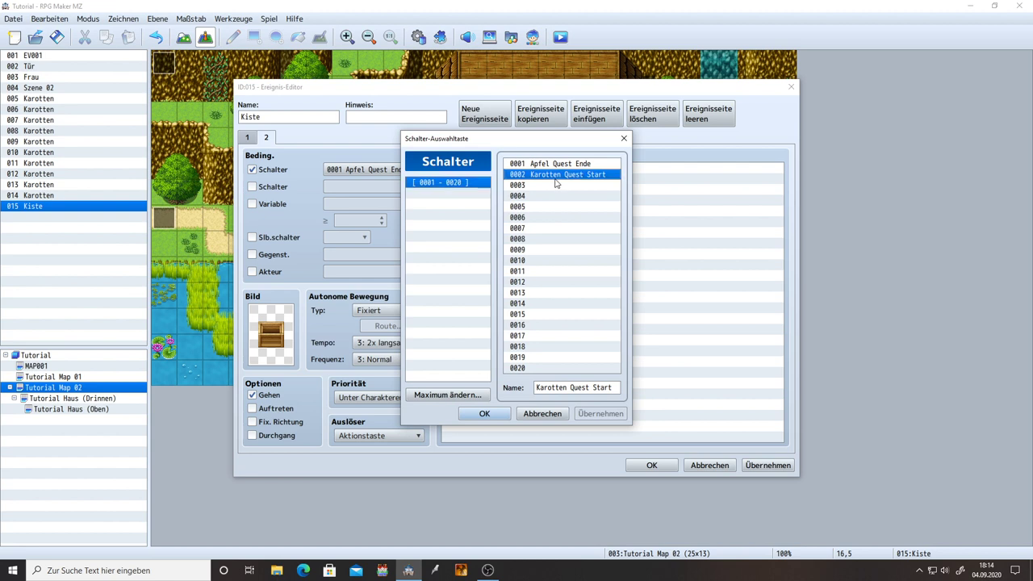
{"action": "double_click", "coordinate": [554, 180]}
{"action": "left_click", "coordinate": [768, 465]}
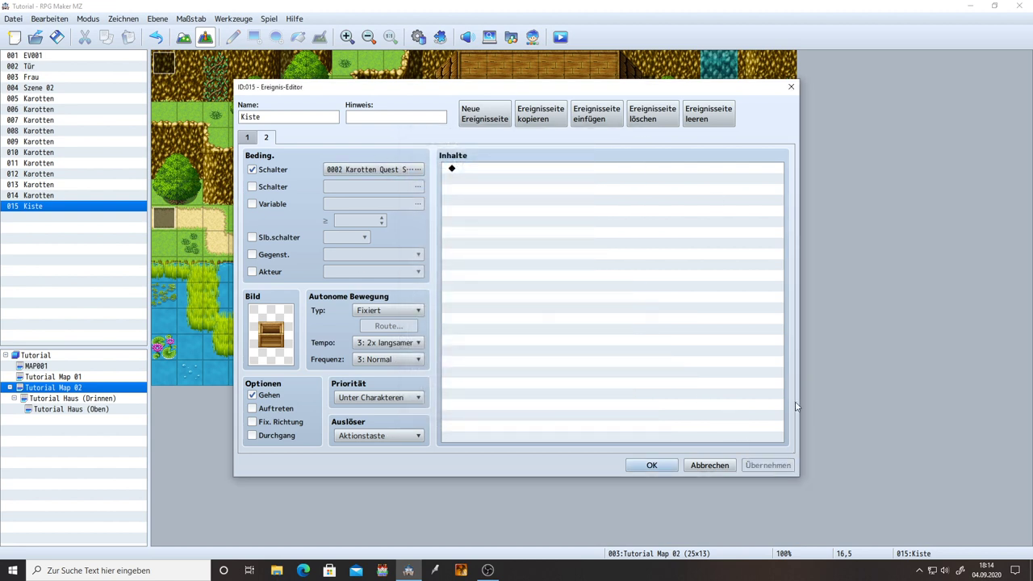
- Add the text message "Eine leere Kiste." to event page 1 and return to page 2
{"action": "left_click", "coordinate": [249, 139]}
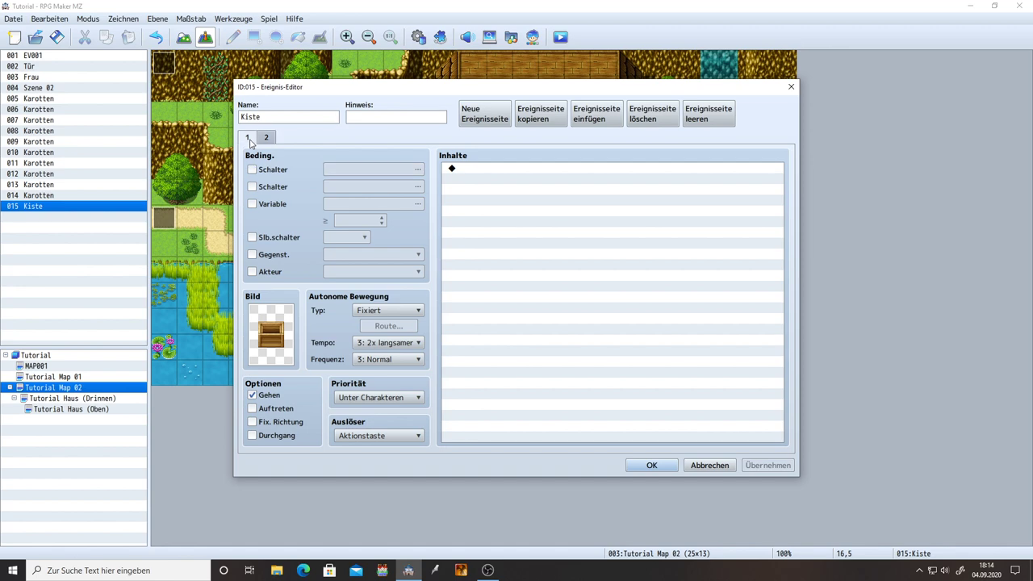
{"action": "double_click", "coordinate": [508, 171]}
{"action": "left_click", "coordinate": [474, 142]}
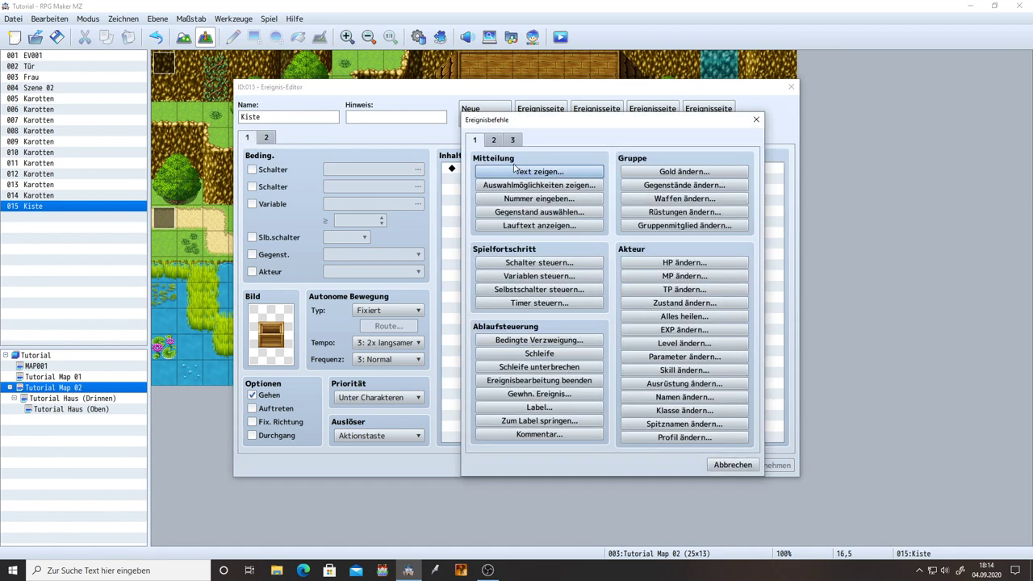
{"action": "left_click", "coordinate": [533, 172]}
{"action": "type", "text": "Eine leere"}
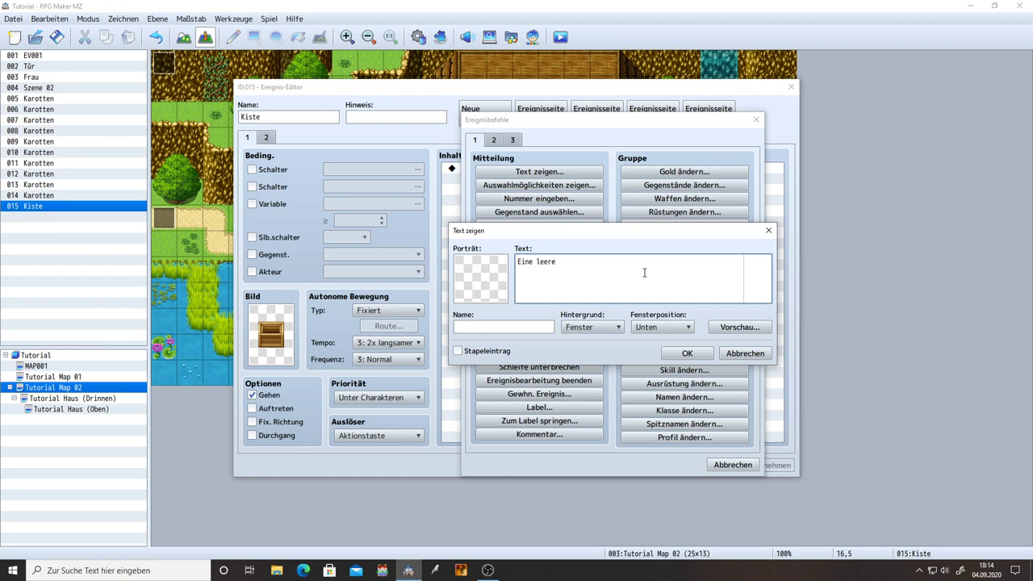
{"action": "type", "text": " Kiste."}
{"action": "left_click", "coordinate": [690, 351]}
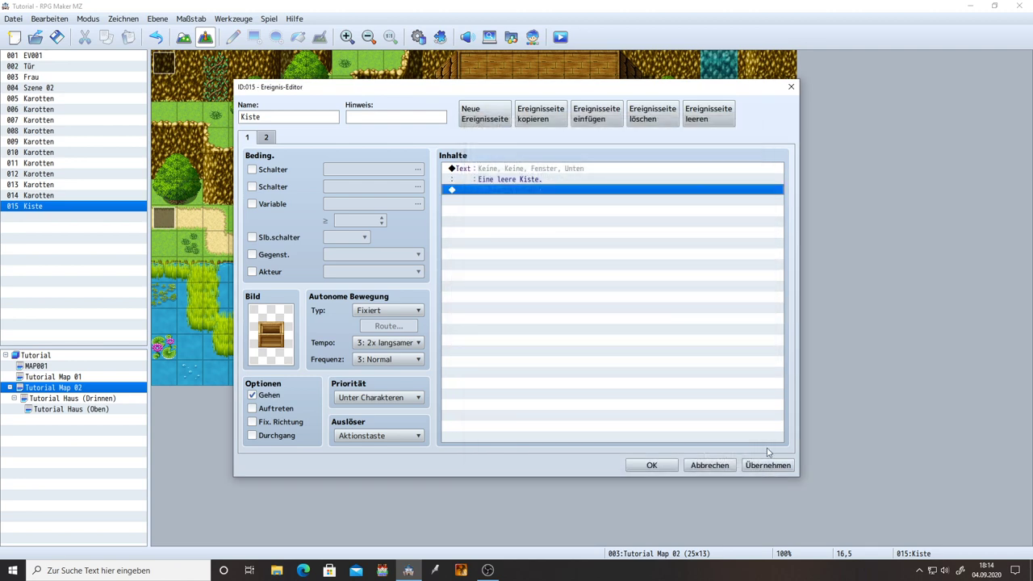
{"action": "left_click", "coordinate": [266, 137]}
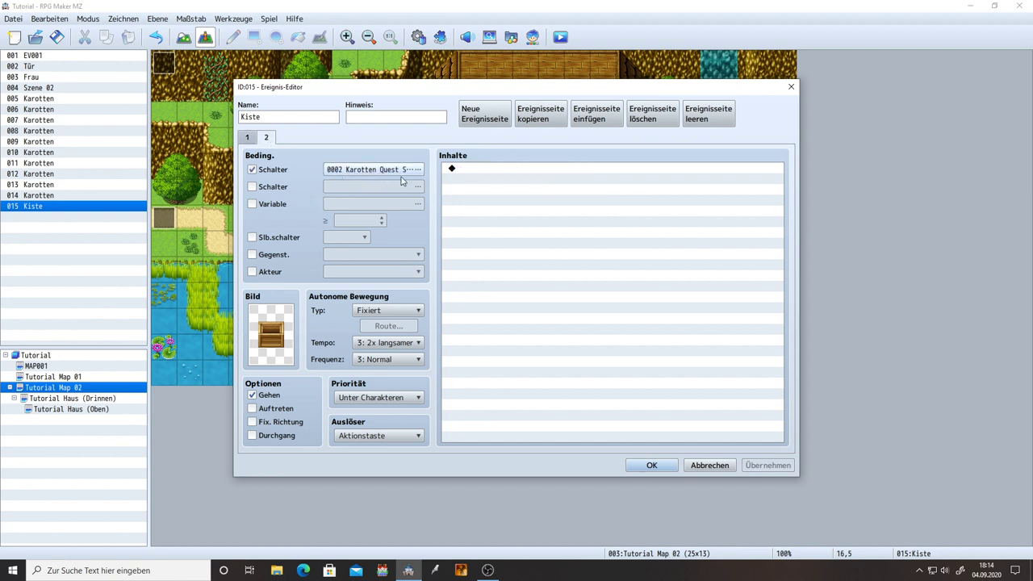
{"action": "left_click", "coordinate": [485, 169]}
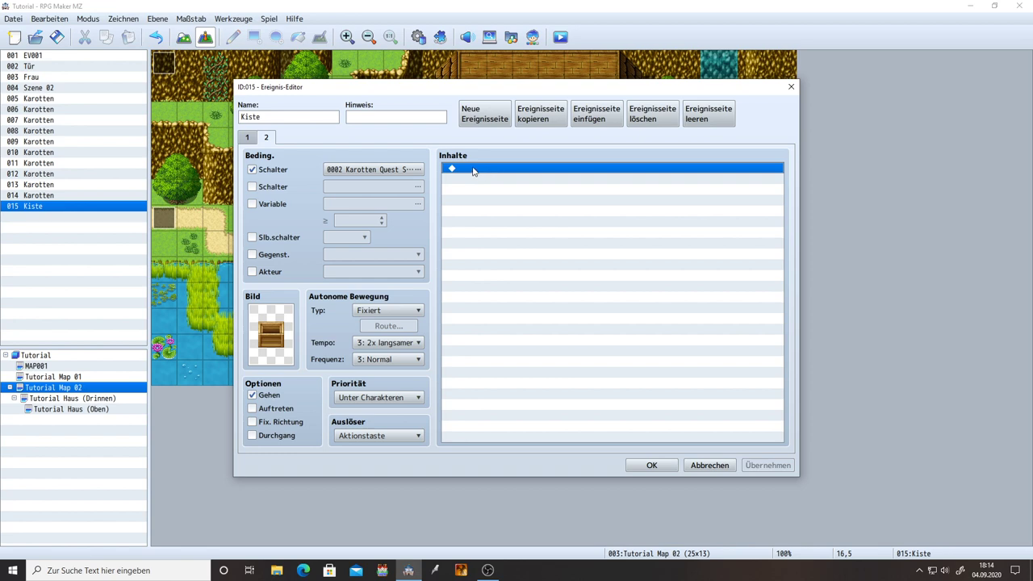
{"action": "double_click", "coordinate": [473, 170]}
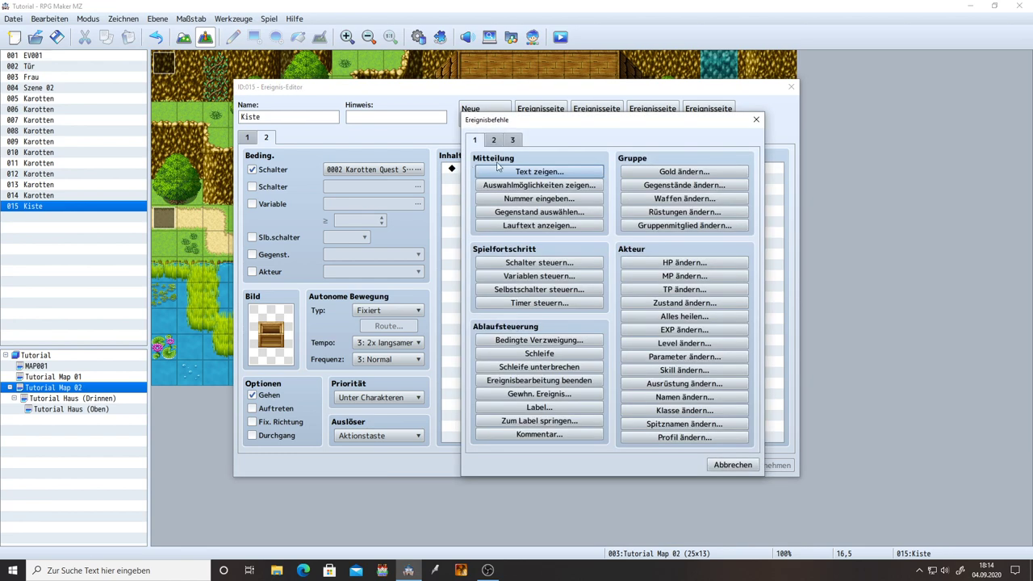
{"action": "left_click", "coordinate": [532, 276]}
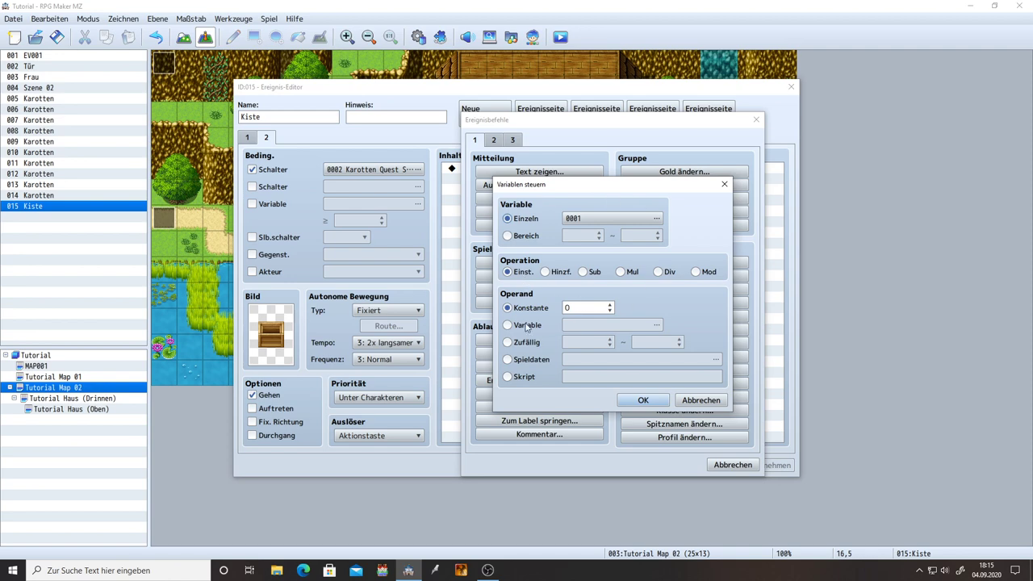
{"action": "left_click", "coordinate": [724, 184]}
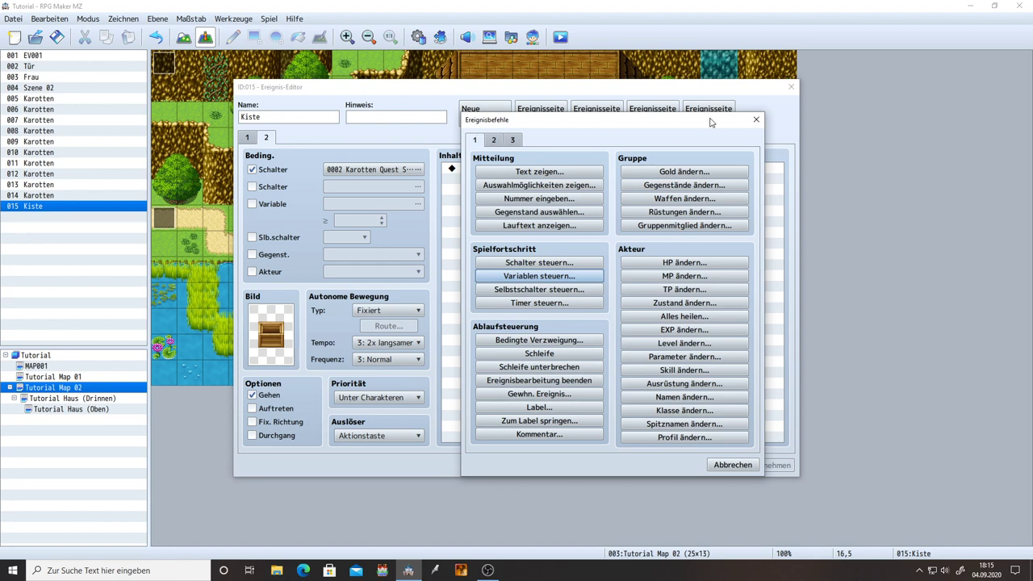
{"action": "left_click", "coordinate": [757, 120]}
- Start a Variablen steuern command on Kiste page 2 and open the list for choosing its single variable
{"action": "double_click", "coordinate": [479, 169]}
{"action": "left_click", "coordinate": [474, 142]}
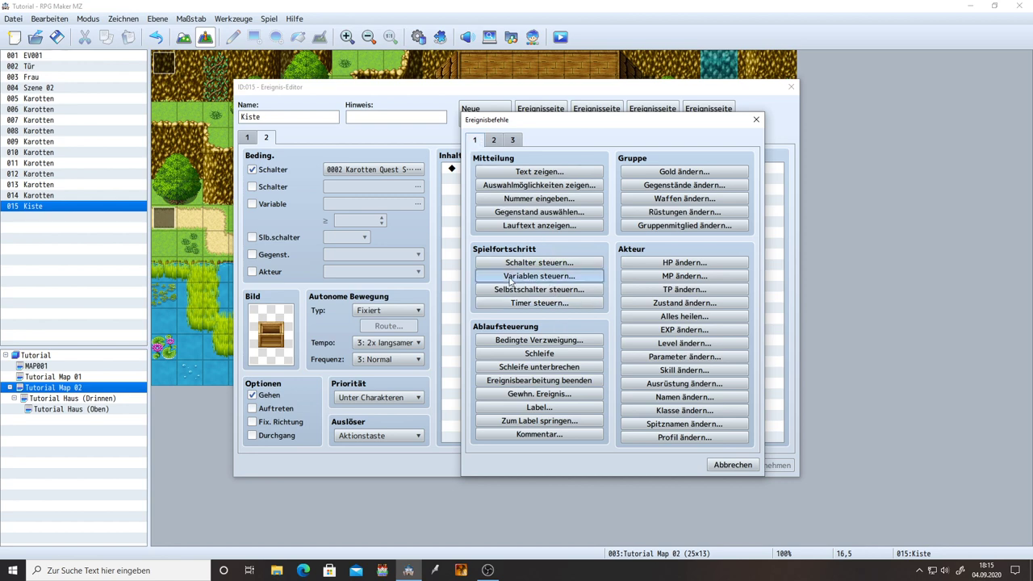
{"action": "left_click", "coordinate": [538, 279]}
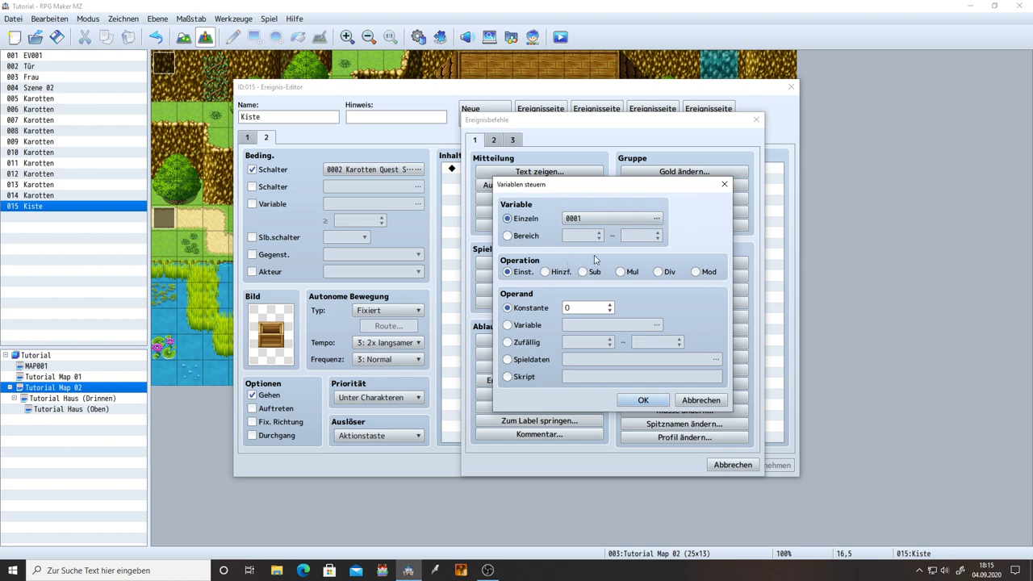
{"action": "left_click_drag", "start_coordinate": [582, 194], "coordinate": [605, 197]}
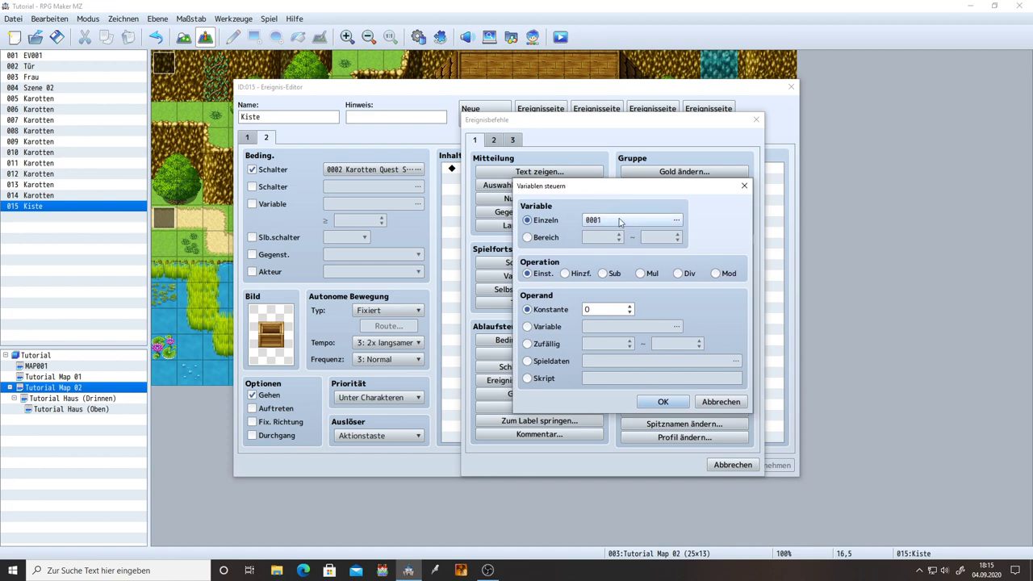
{"action": "left_click", "coordinate": [620, 220]}
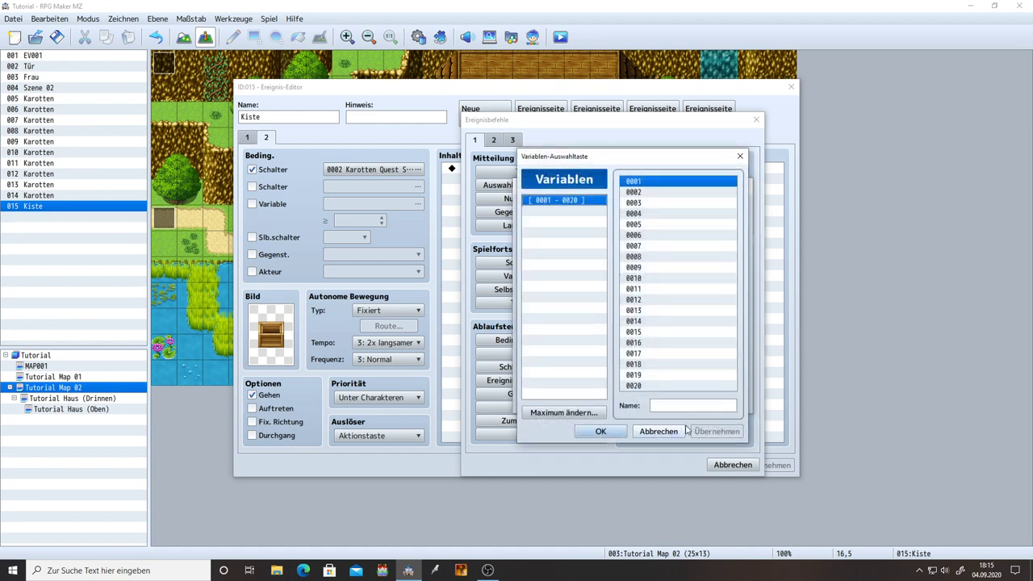
- Raise the maximum number of variables to 40, followed by a much larger count
{"action": "left_click", "coordinate": [564, 413]}
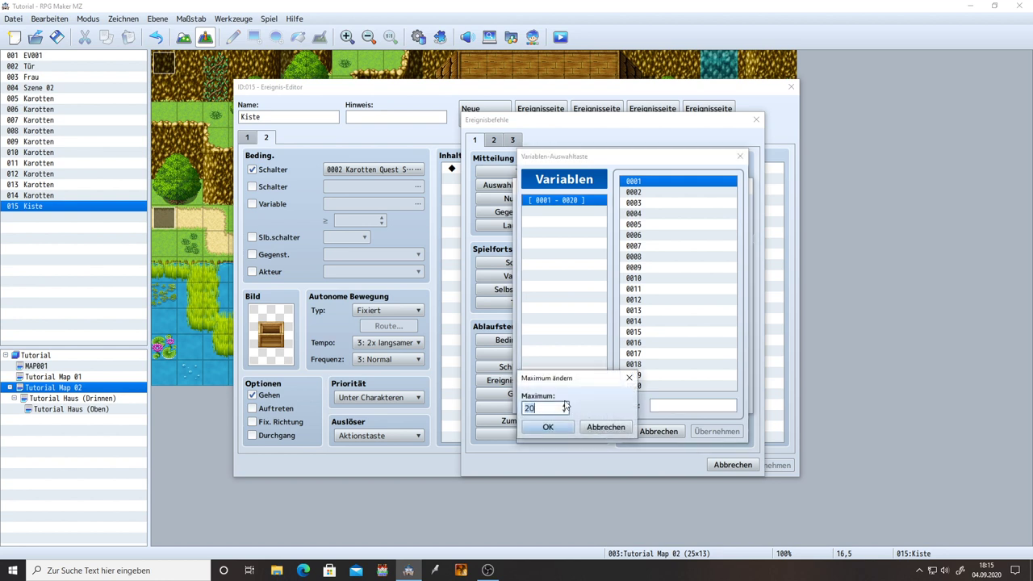
{"action": "left_click", "coordinate": [549, 427]}
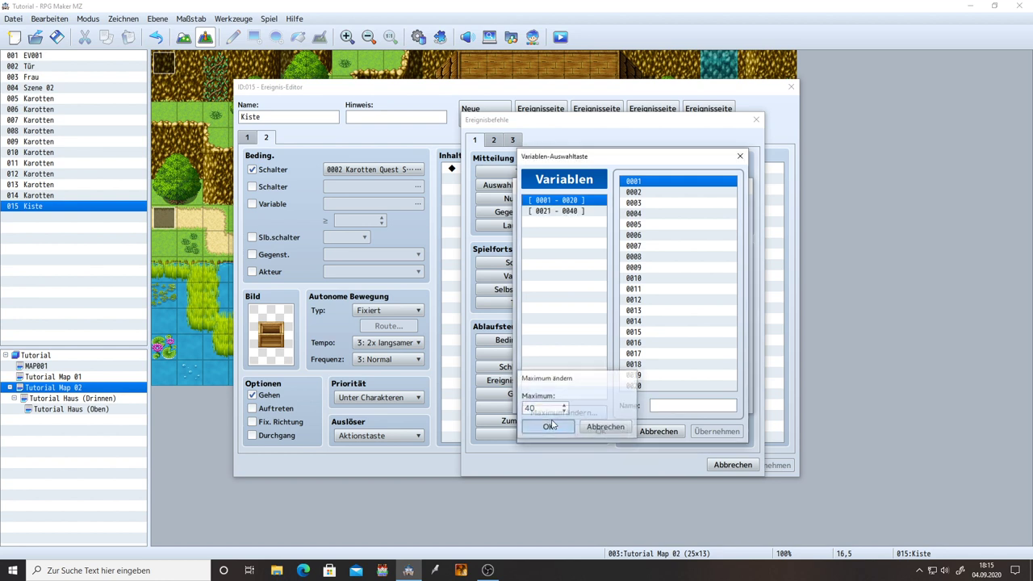
{"action": "left_click", "coordinate": [564, 413]}
{"action": "left_click", "coordinate": [549, 408]}
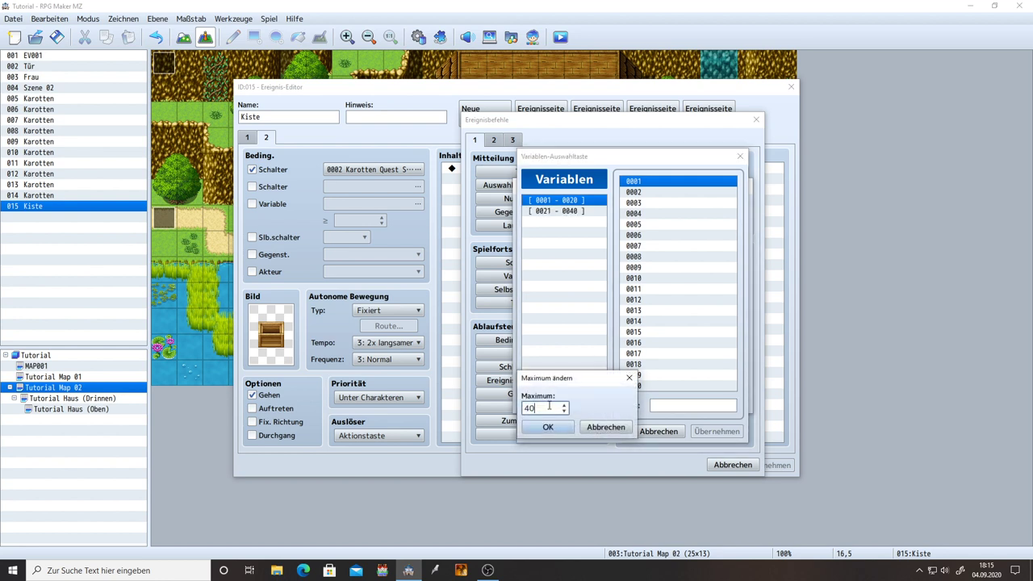
{"action": "type", "text": "00"}
{"action": "left_click", "coordinate": [548, 427]}
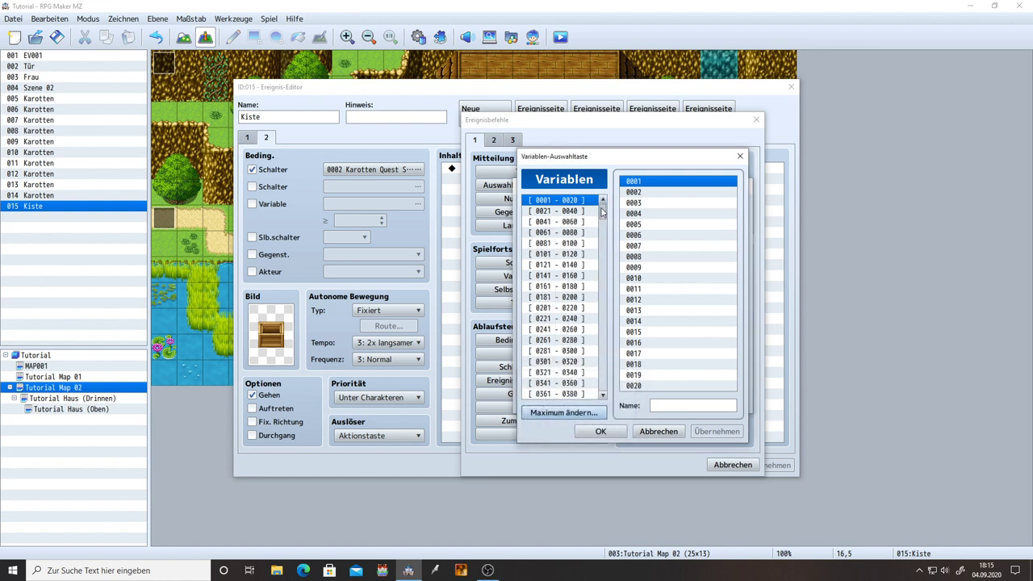
- Set the maximum number of variables back to 20
{"action": "left_click_drag", "start_coordinate": [601, 212], "coordinate": [622, 212]}
{"action": "left_click", "coordinate": [563, 412]}
{"action": "left_click", "coordinate": [552, 407]}
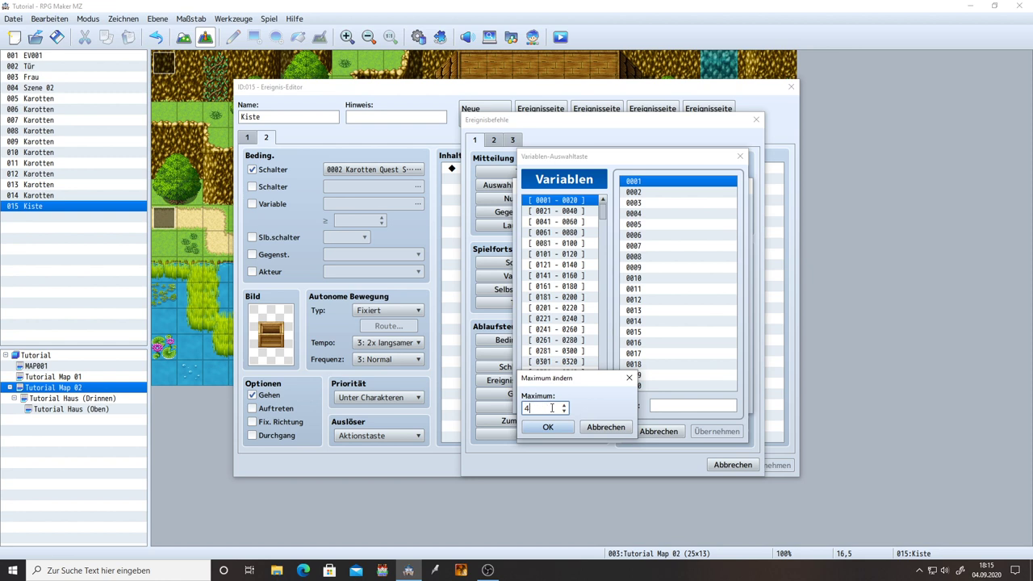
{"action": "key", "text": "BackSpace"}
{"action": "type", "text": "20"}
{"action": "left_click", "coordinate": [548, 427]}
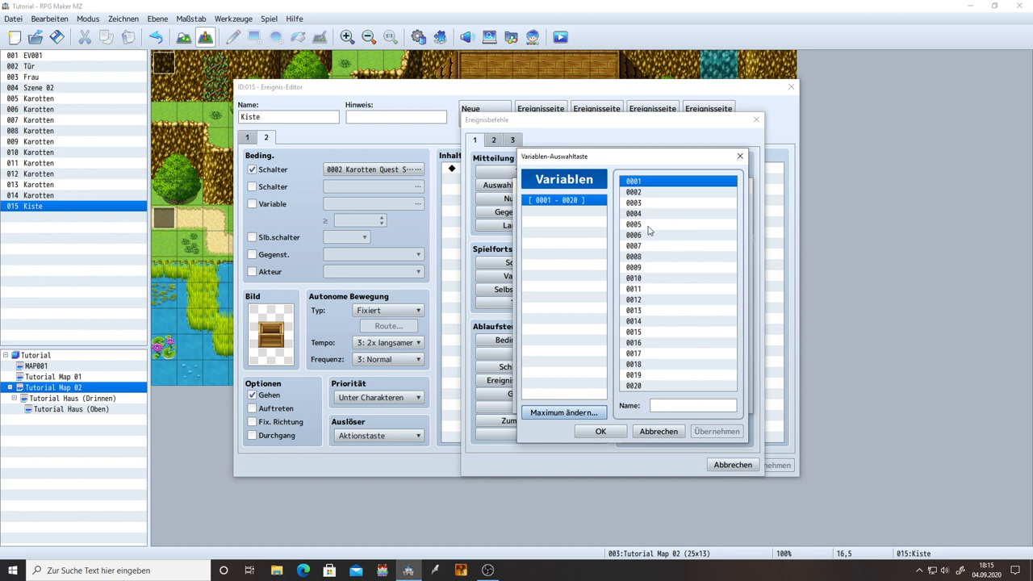
- Name variable 0001 Karotten and use it as the command's single variable
{"action": "left_click", "coordinate": [669, 406]}
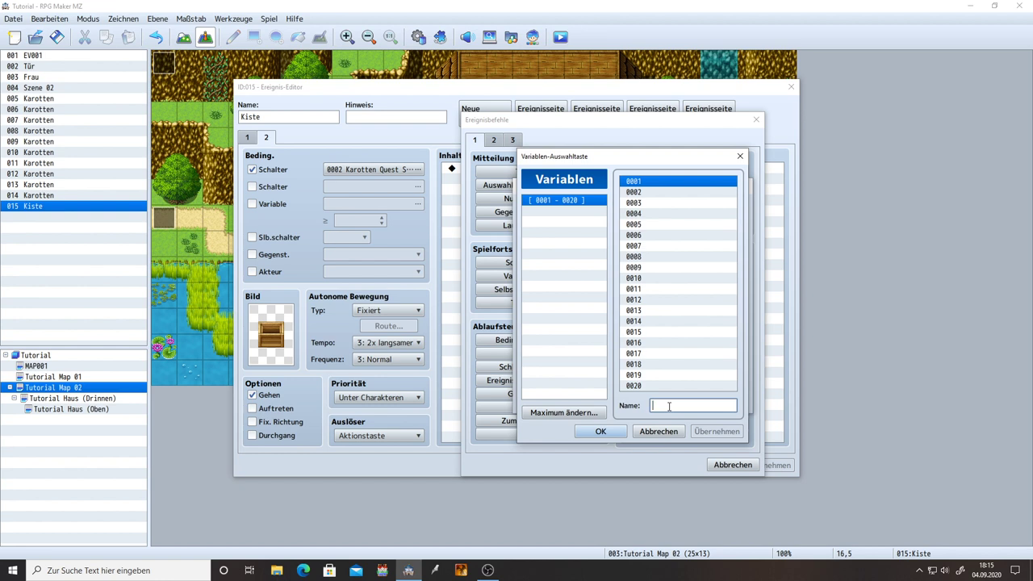
{"action": "type", "text": "Karotten"}
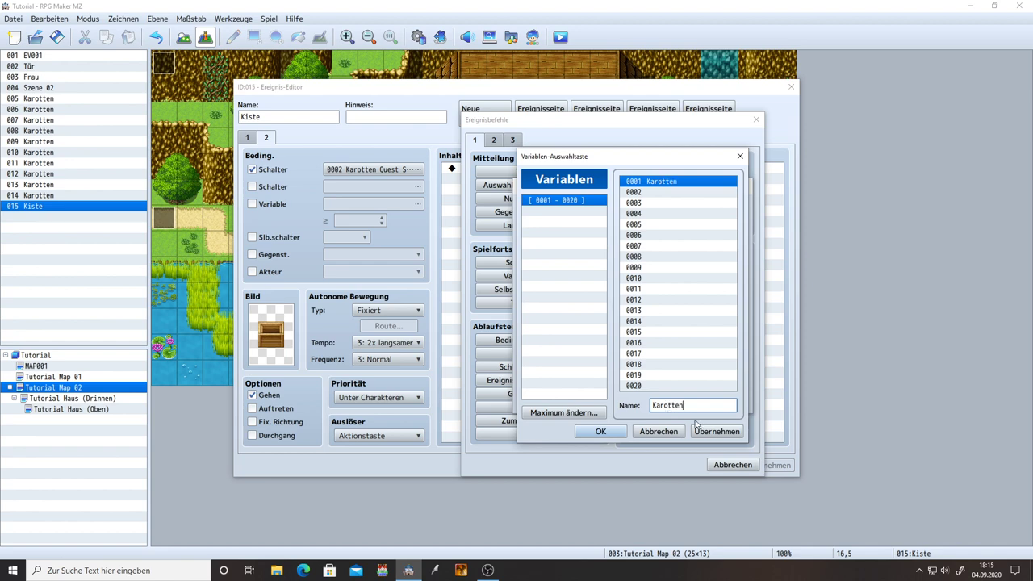
{"action": "left_click", "coordinate": [716, 431]}
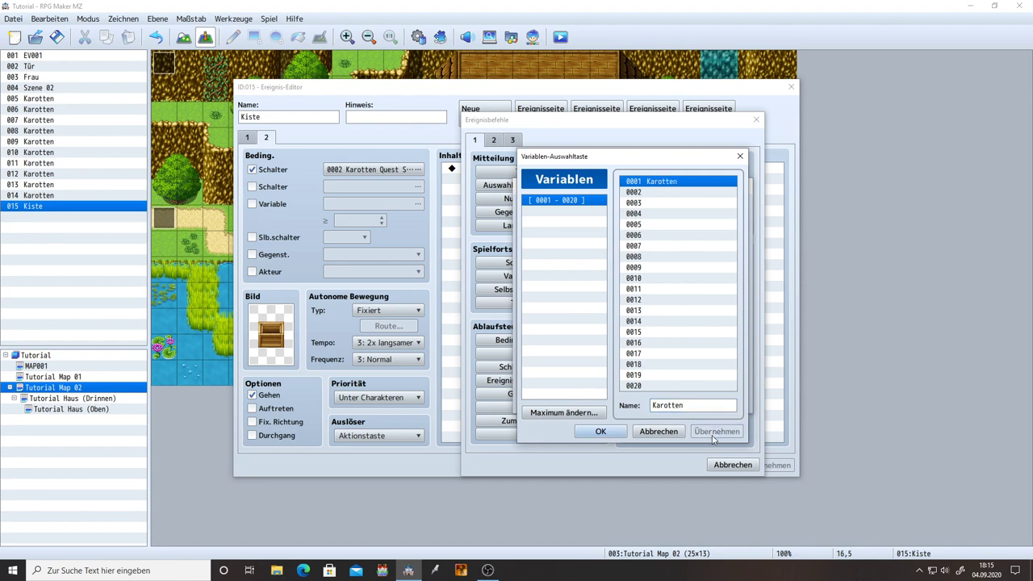
{"action": "left_click", "coordinate": [601, 432]}
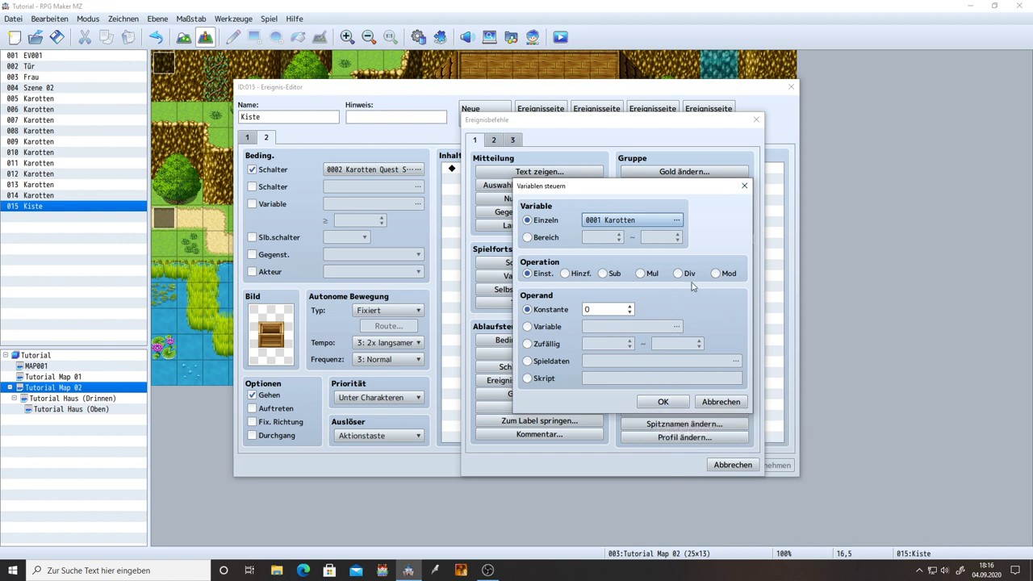
- Try the Bereich target and the Mul and Mod operations, returning to Einzeln and Einst
{"action": "left_click", "coordinate": [539, 238]}
{"action": "left_click", "coordinate": [545, 221]}
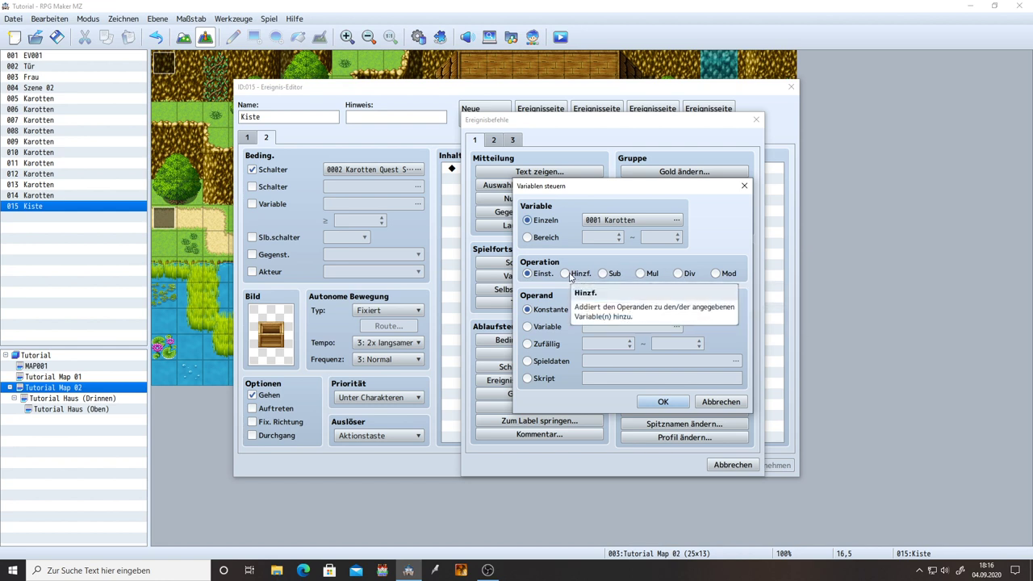
{"action": "left_click", "coordinate": [641, 274]}
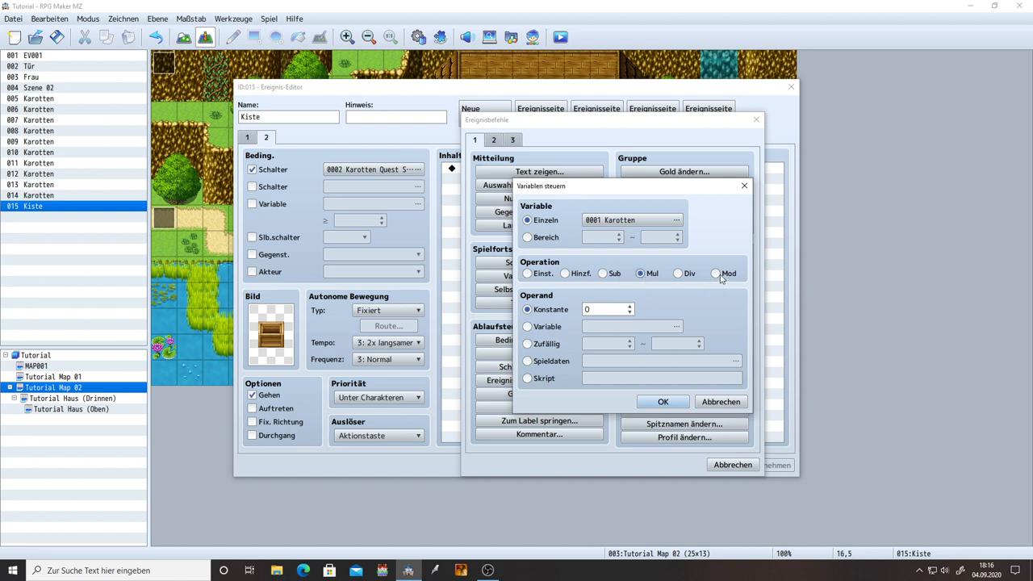
{"action": "left_click", "coordinate": [718, 274]}
{"action": "left_click", "coordinate": [529, 274]}
- Go through the operand types Variable, Zufällig, Spieldaten and Skript and return to Konstante
{"action": "left_click", "coordinate": [554, 328]}
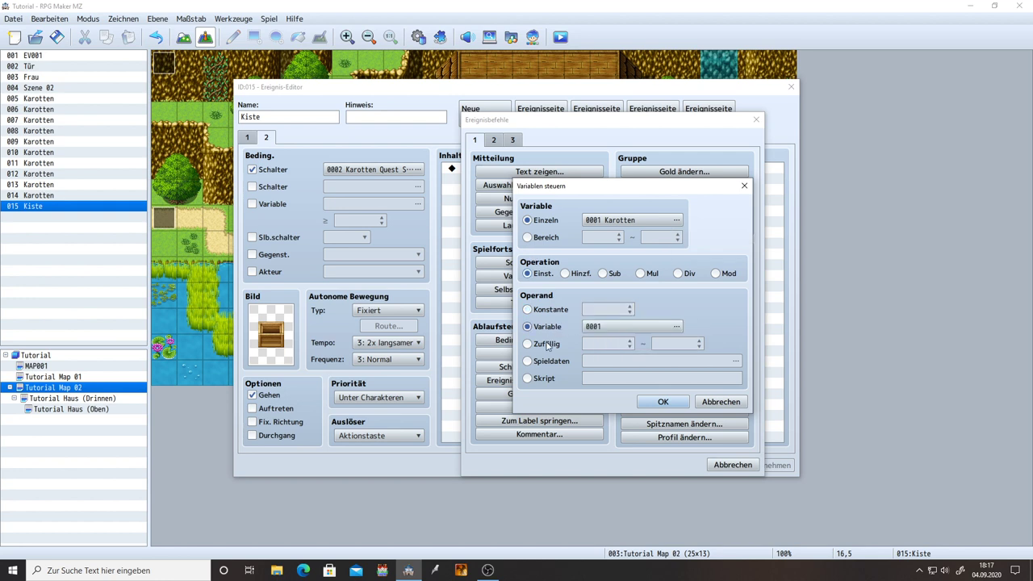
{"action": "left_click", "coordinate": [547, 345]}
{"action": "left_click", "coordinate": [545, 361]}
{"action": "left_click", "coordinate": [540, 378]}
{"action": "left_click", "coordinate": [545, 361]}
{"action": "left_click", "coordinate": [547, 344]}
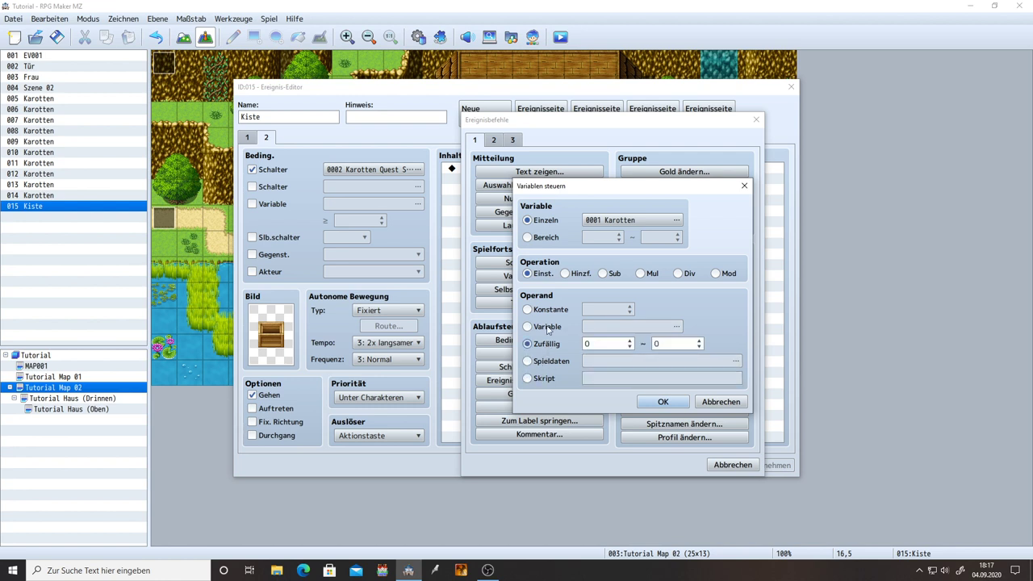
{"action": "left_click", "coordinate": [548, 326]}
{"action": "left_click", "coordinate": [548, 314]}
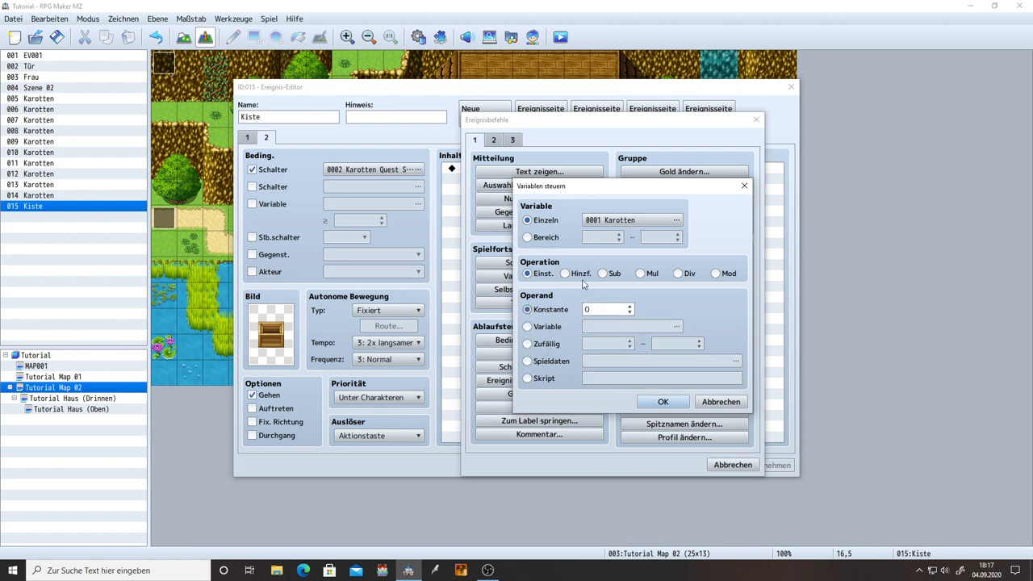
- Try the Hinzf. operation on the Karotten variable while varying the constant operand
{"action": "left_click", "coordinate": [575, 276]}
{"action": "double_click", "coordinate": [609, 310]}
{"action": "type", "text": "9"}
{"action": "key", "text": "ctrl+z"}
{"action": "key", "text": "Down"}
{"action": "key", "text": "Down"}
{"action": "key", "text": "Down"}
{"action": "key", "text": "Up"}
{"action": "key", "text": "Up"}
{"action": "key", "text": "Up"}
- Step the Karotten variable's operation through Sub, Mul, Div and Mod
{"action": "left_click", "coordinate": [605, 273]}
{"action": "left_click", "coordinate": [604, 310]}
{"action": "left_click", "coordinate": [650, 276]}
{"action": "left_click", "coordinate": [683, 275]}
{"action": "left_click", "coordinate": [721, 276]}
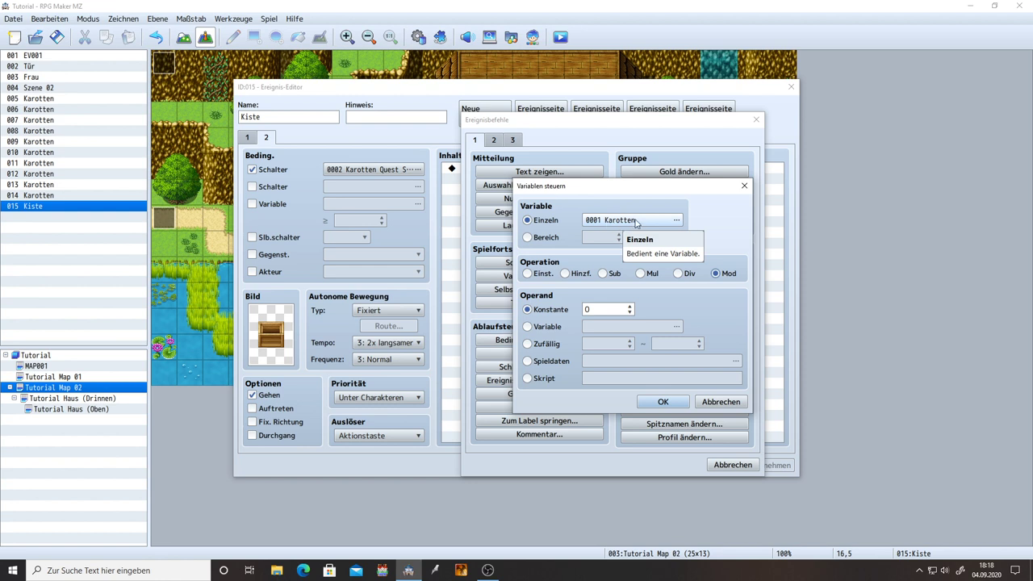
- Set the constant operand to 2 and switch the operation to Einst. and back to Mod
{"action": "left_click", "coordinate": [611, 314]}
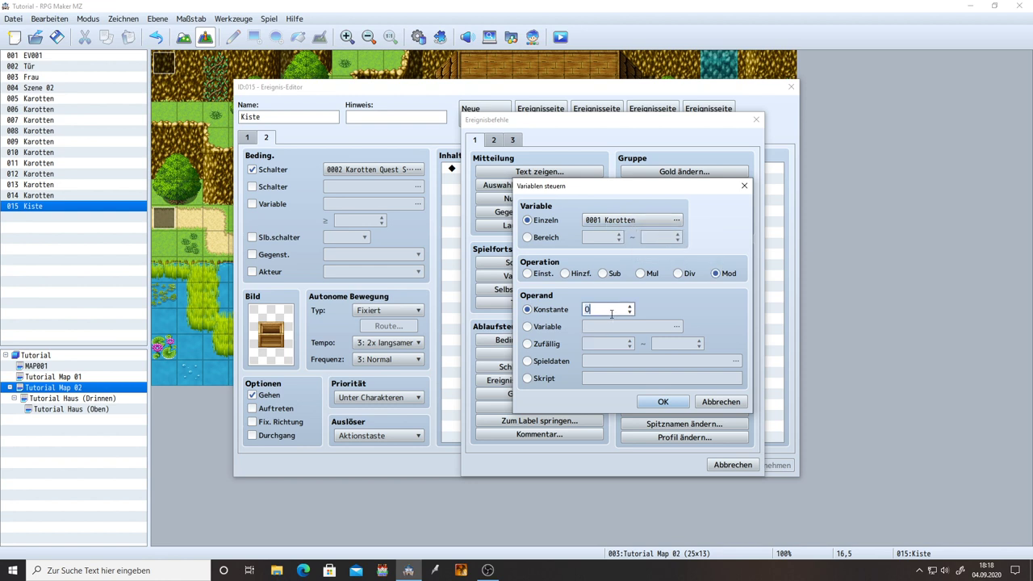
{"action": "type", "text": "2"}
{"action": "left_click", "coordinate": [529, 274]}
{"action": "left_click", "coordinate": [722, 276]}
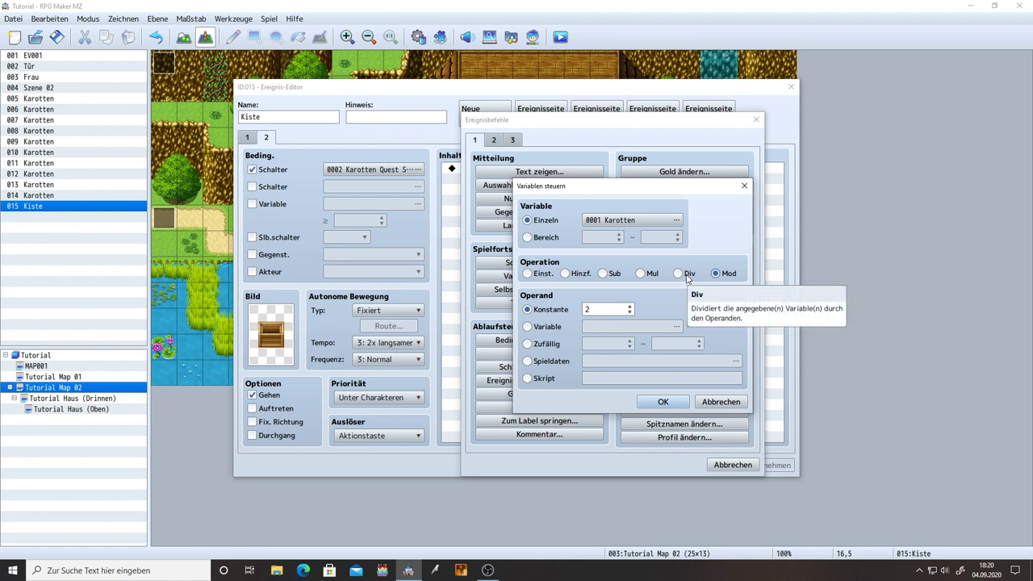
- Run the operation choice through Einst., Hinzf., Sub, Mul and Div, ending on Einst
{"action": "left_click", "coordinate": [539, 274]}
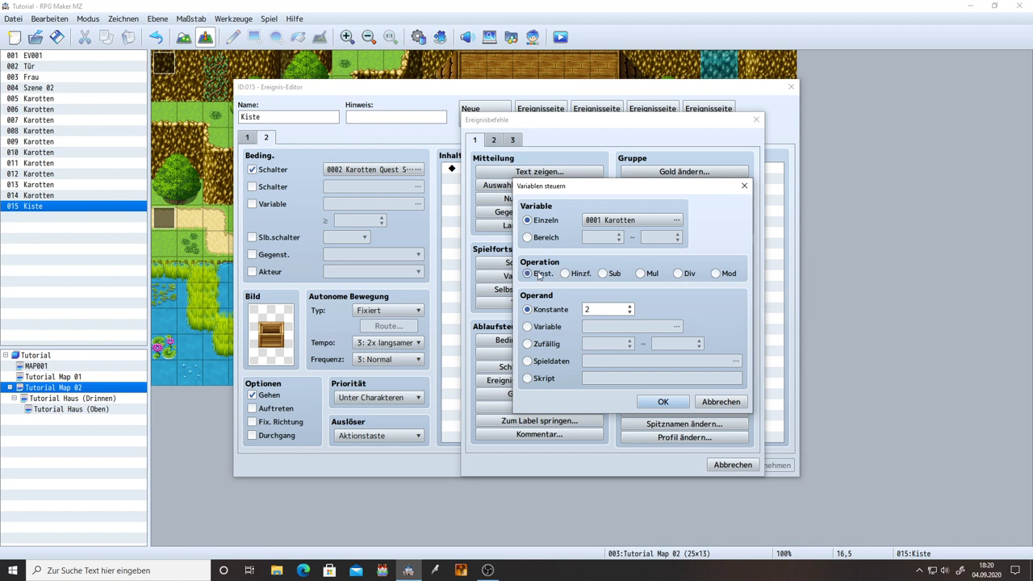
{"action": "left_click", "coordinate": [582, 275]}
{"action": "left_click", "coordinate": [614, 275]}
{"action": "left_click", "coordinate": [649, 275]}
{"action": "left_click", "coordinate": [678, 274]}
{"action": "left_click", "coordinate": [533, 275]}
- Set the constant operand to 10, try Hinzf. and Sub with it, and return to Einst
{"action": "double_click", "coordinate": [609, 309]}
{"action": "scroll", "coordinate": [610, 309], "scroll_direction": "up", "scroll_amount": 3}
{"action": "scroll", "coordinate": [610, 309], "scroll_direction": "up", "scroll_amount": 10}
{"action": "left_click", "coordinate": [565, 272]}
{"action": "left_click", "coordinate": [613, 275]}
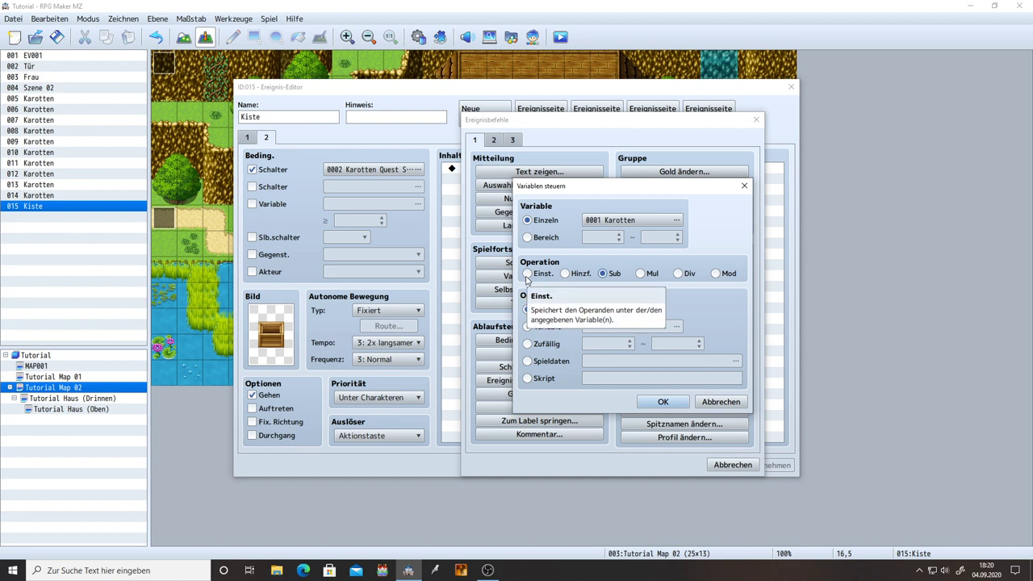
{"action": "left_click", "coordinate": [527, 275]}
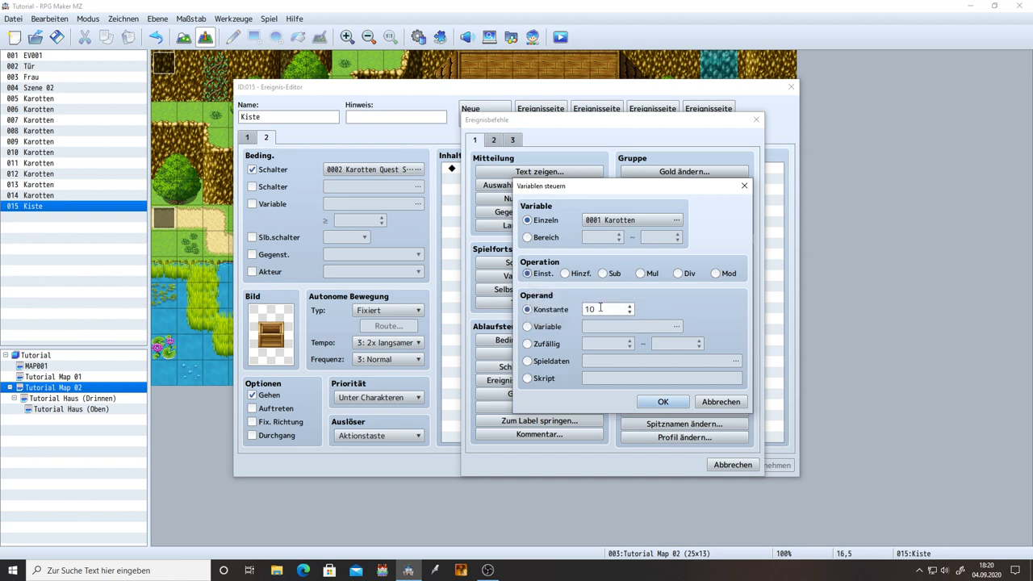
- Name variable 0004 Gemüse, set it to the value of variable 0001 Karotten, and insert the command on page 2
{"action": "left_click", "coordinate": [547, 327]}
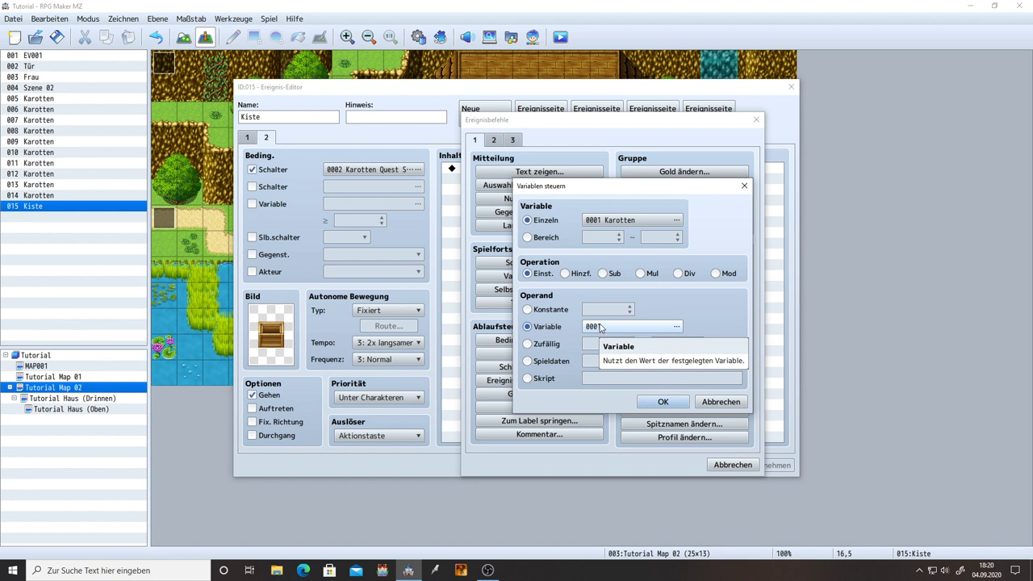
{"action": "left_click", "coordinate": [638, 219]}
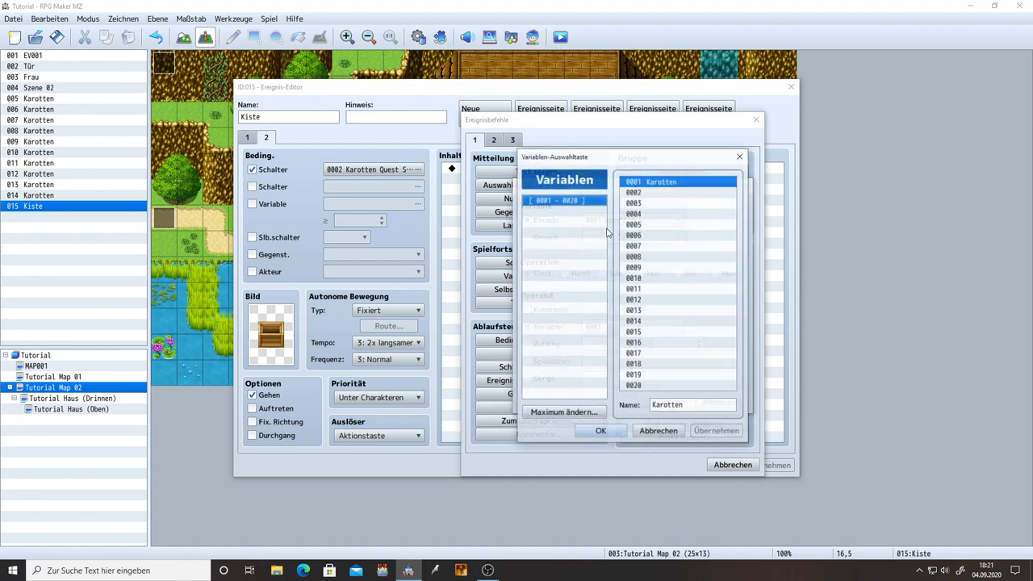
{"action": "left_click", "coordinate": [638, 193]}
{"action": "left_click", "coordinate": [665, 406]}
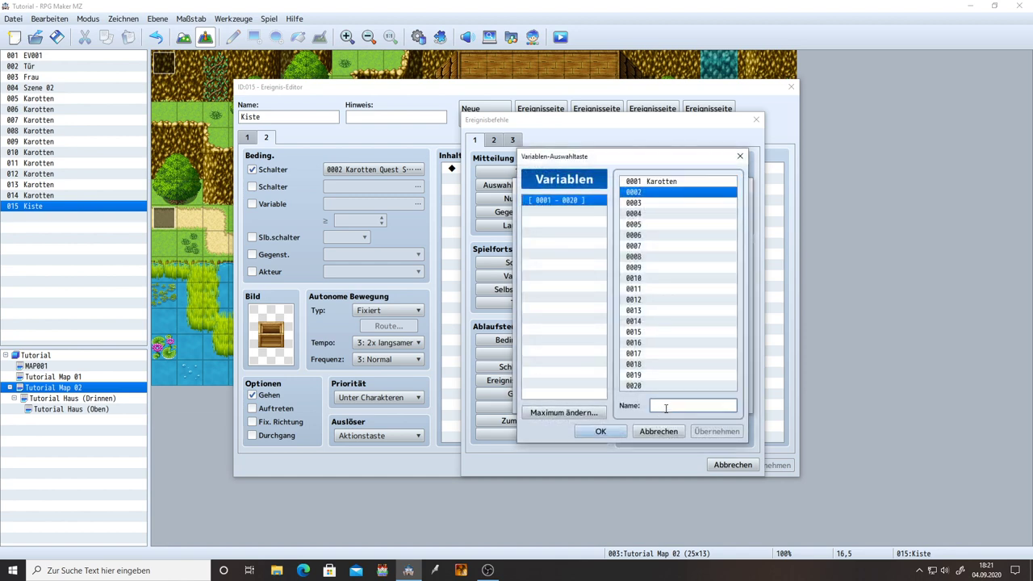
{"action": "left_click", "coordinate": [654, 206]}
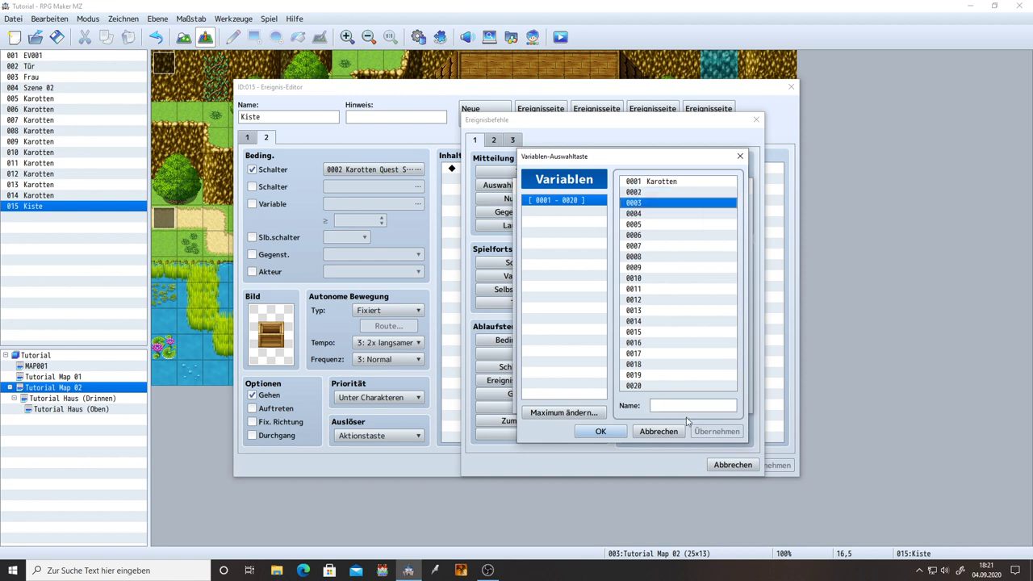
{"action": "left_click", "coordinate": [640, 215]}
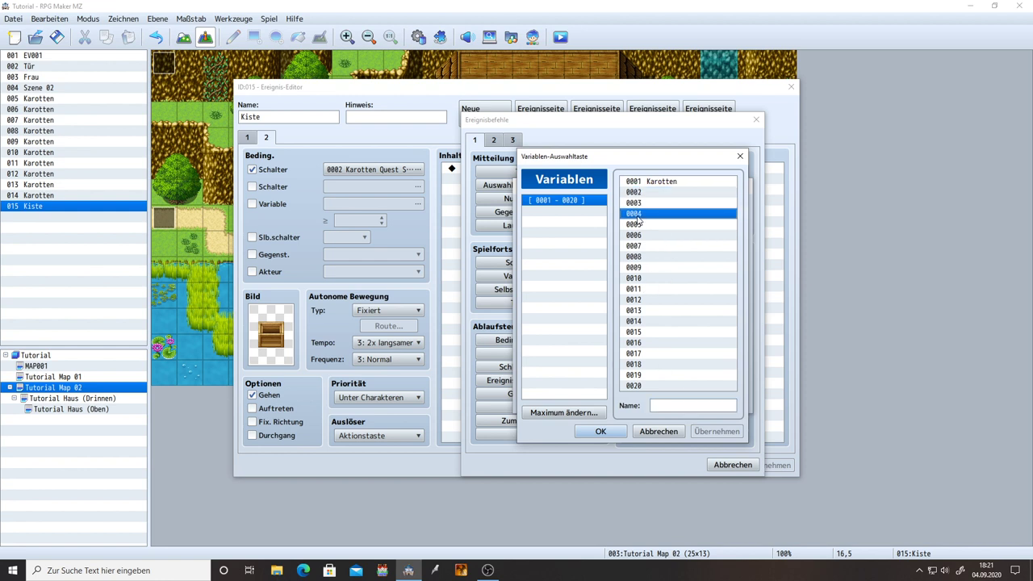
{"action": "left_click", "coordinate": [683, 406]}
{"action": "type", "text": "Gemüse"}
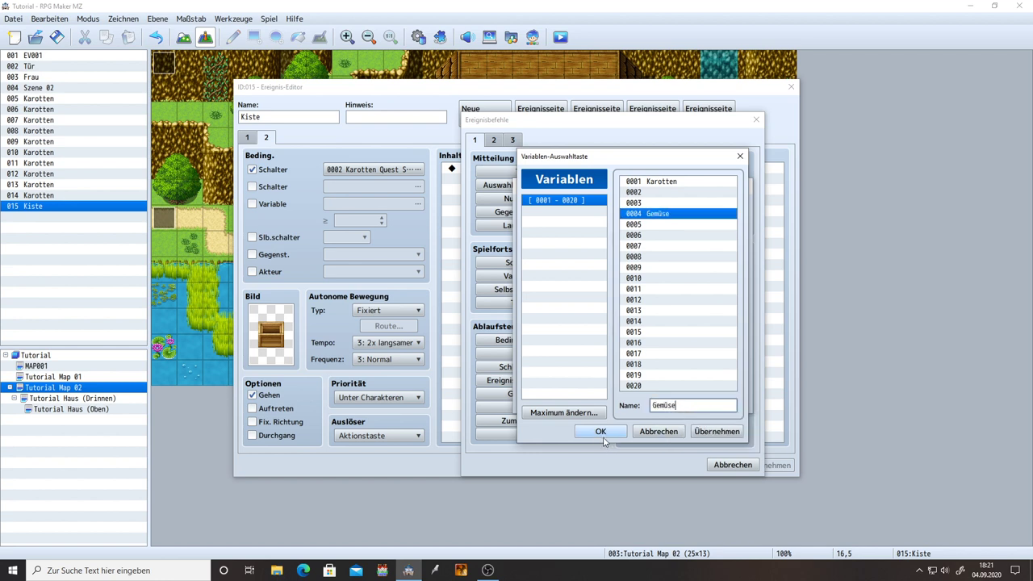
{"action": "left_click", "coordinate": [601, 432]}
{"action": "left_click", "coordinate": [668, 403]}
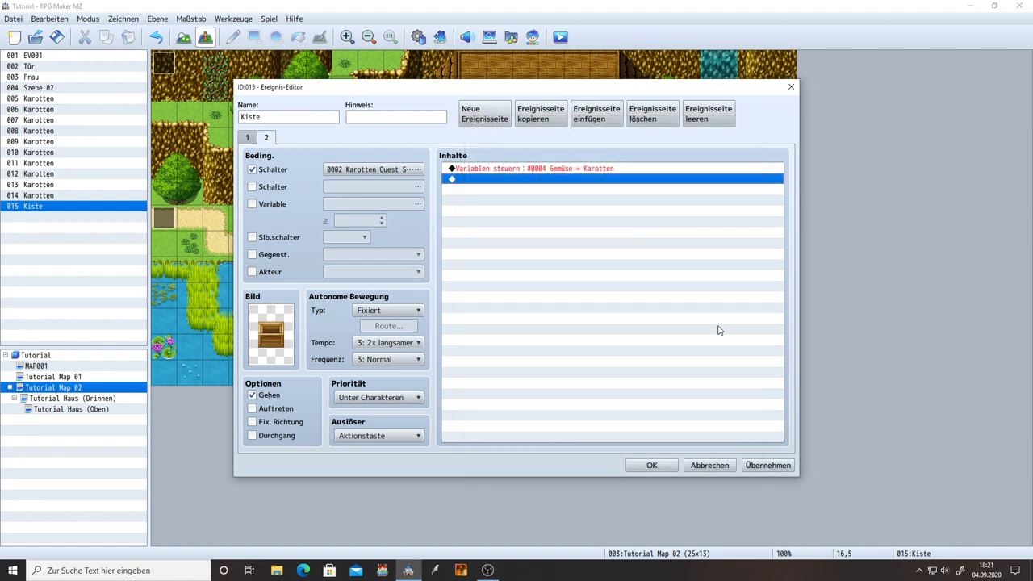
- Reopen the Gemüse variable command on page 2 of the Kiste event and set its operation to Hinzf
{"action": "left_click", "coordinate": [577, 168]}
{"action": "double_click", "coordinate": [571, 176]}
{"action": "left_click", "coordinate": [753, 123]}
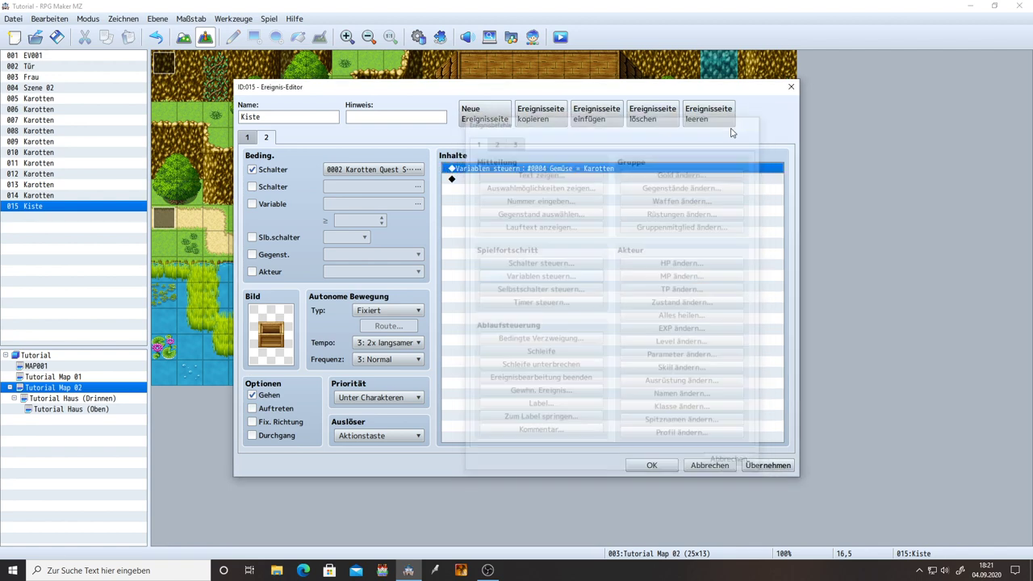
{"action": "double_click", "coordinate": [727, 168]}
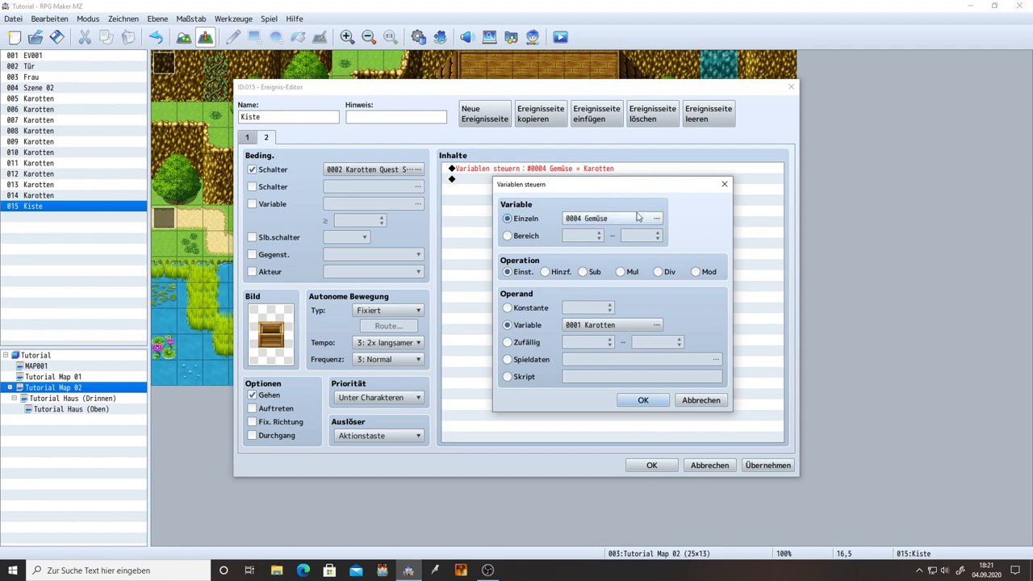
{"action": "left_click", "coordinate": [553, 276]}
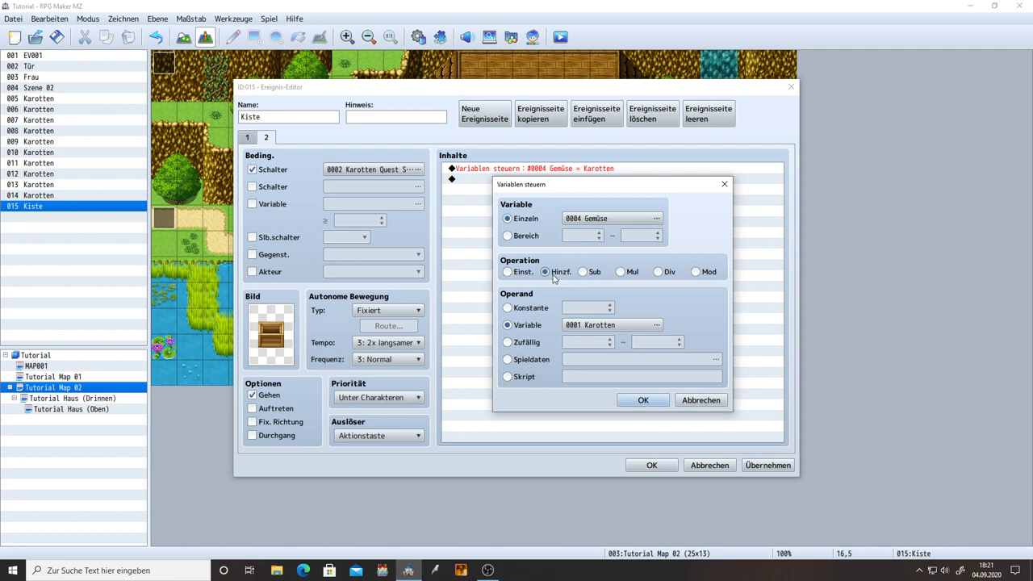
- Try other operand variables, clear the name of variable 0004, and select 0001 Karotten as the operand variable
{"action": "left_click", "coordinate": [599, 327]}
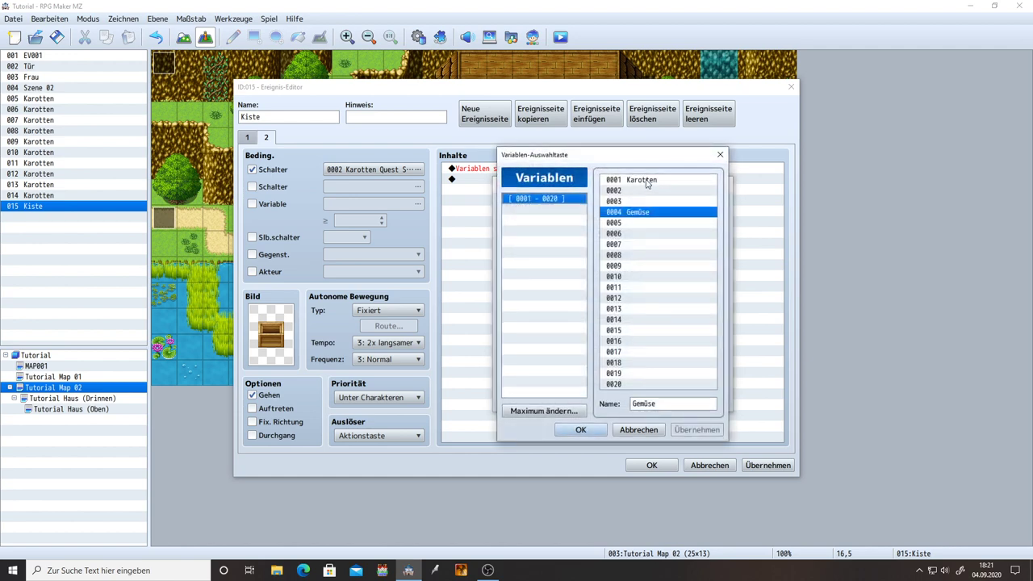
{"action": "key", "text": "Escape"}
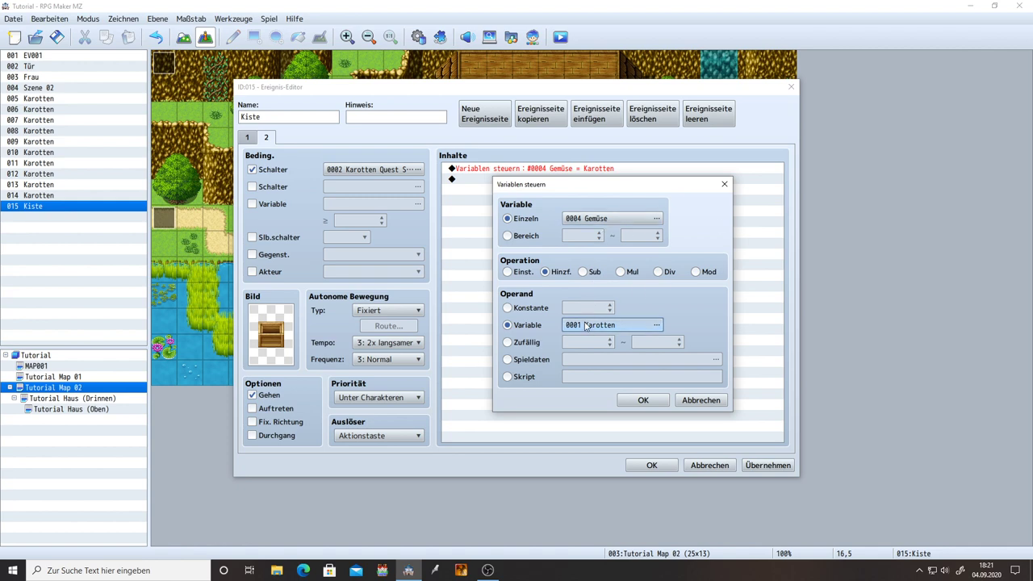
{"action": "left_click", "coordinate": [613, 324]}
{"action": "left_click", "coordinate": [642, 190]}
{"action": "key", "text": "Escape"}
{"action": "left_click", "coordinate": [610, 319]}
{"action": "double_click", "coordinate": [634, 201]}
{"action": "left_click", "coordinate": [599, 326]}
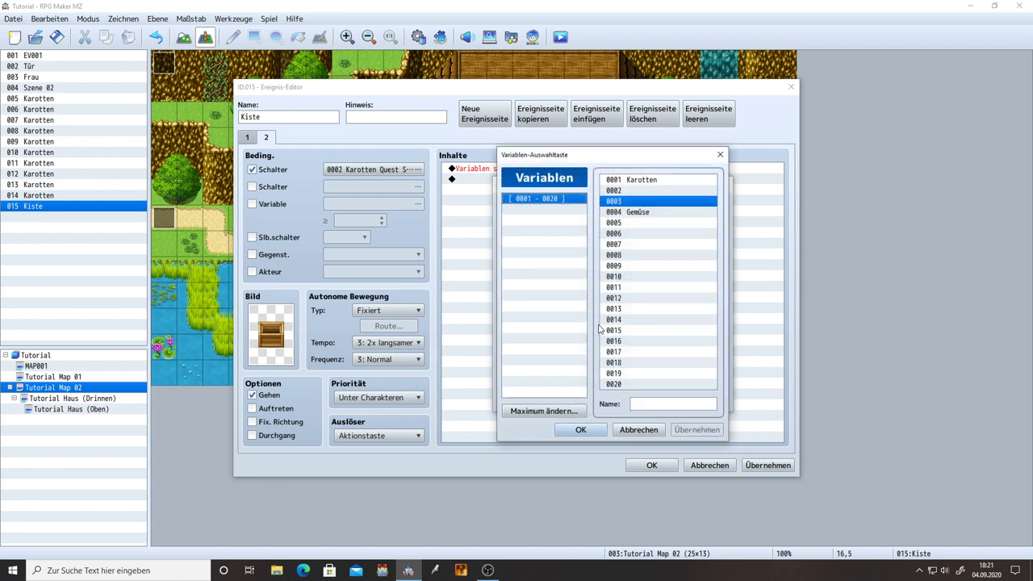
{"action": "left_click", "coordinate": [643, 212]}
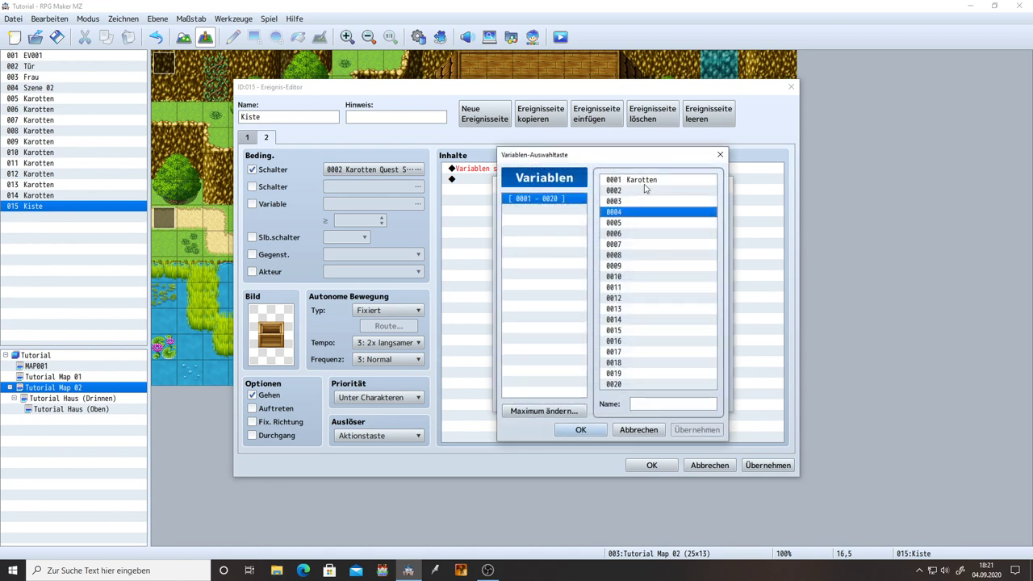
{"action": "double_click", "coordinate": [645, 180]}
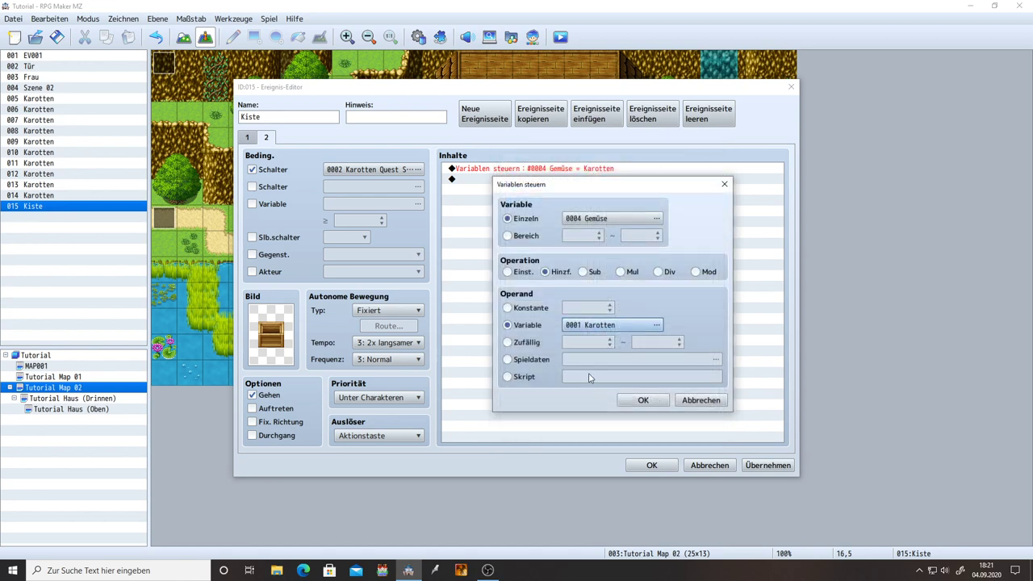
- Try the random operand Zufällig with different range limits, including an upper limit of 17
{"action": "left_click", "coordinate": [507, 343]}
{"action": "left_click", "coordinate": [588, 343]}
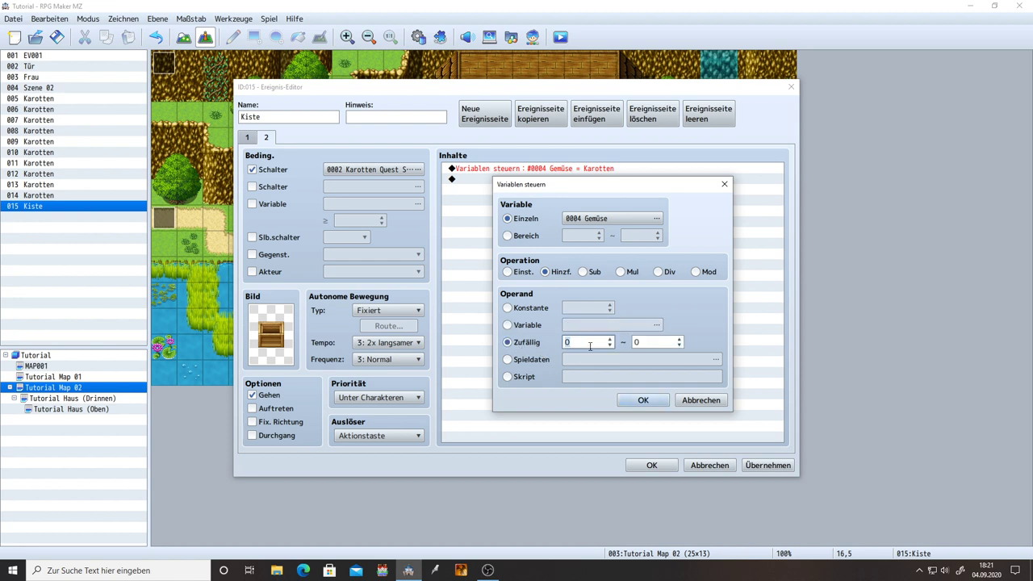
{"action": "left_click", "coordinate": [670, 343]}
{"action": "type", "text": "17"}
{"action": "left_click", "coordinate": [587, 342]}
{"action": "left_click", "coordinate": [588, 342]}
{"action": "left_click", "coordinate": [646, 342]}
{"action": "type", "text": "-43"}
{"action": "key", "text": "BackSpace"}
{"action": "type", "text": "2"}
- Switch the operand to Spieldaten, try Skript, return to Spieldaten and open its data selection
{"action": "left_click", "coordinate": [521, 362]}
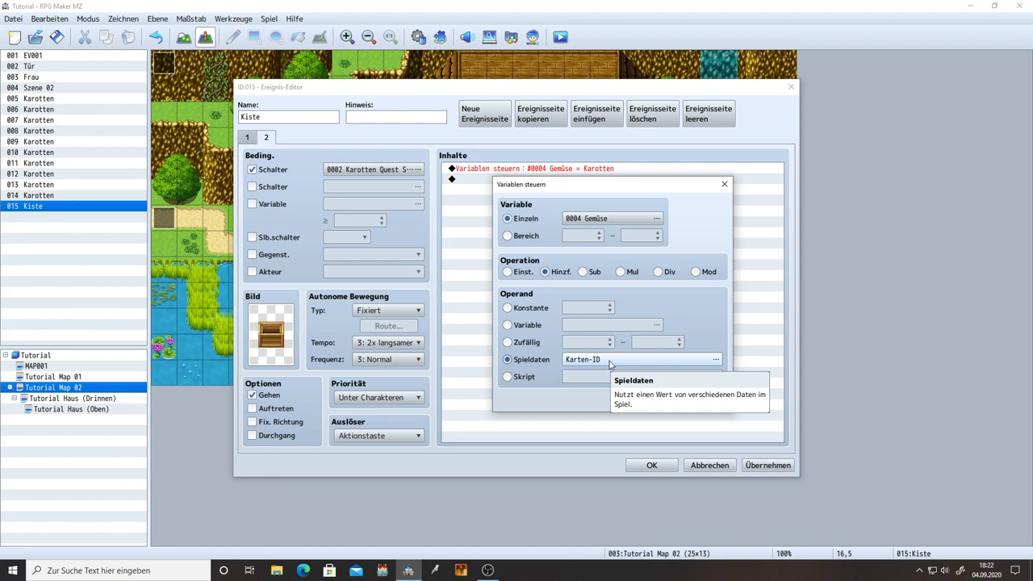
{"action": "left_click", "coordinate": [530, 378]}
{"action": "left_click", "coordinate": [599, 375]}
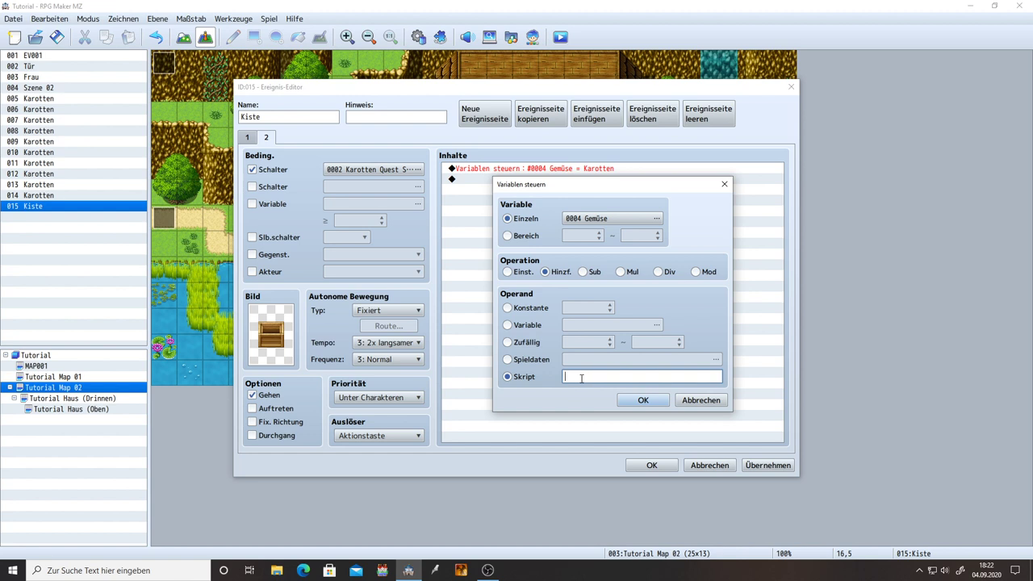
{"action": "left_click", "coordinate": [540, 361]}
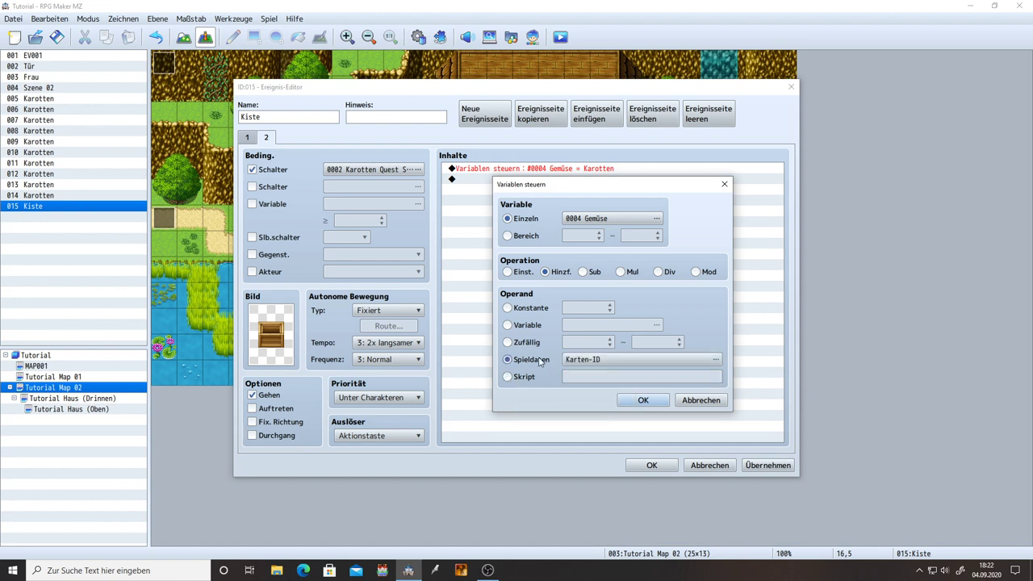
{"action": "left_click", "coordinate": [645, 364]}
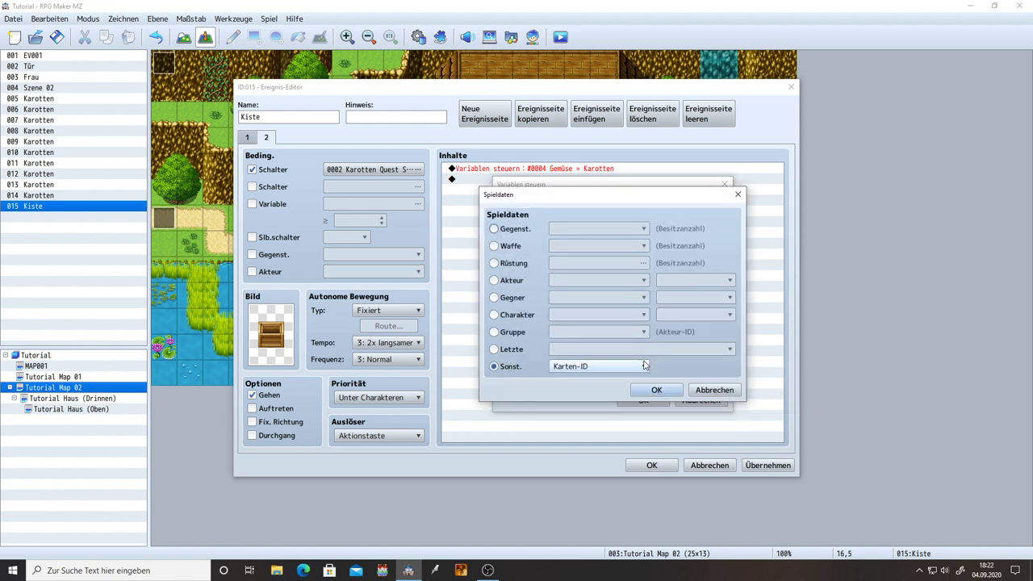
- Go through the game data sources from Letzte, Gruppe, Charakter, Gegner, Akteur and Rüstung up to Gegenst
{"action": "left_click", "coordinate": [517, 350]}
{"action": "left_click", "coordinate": [511, 332]}
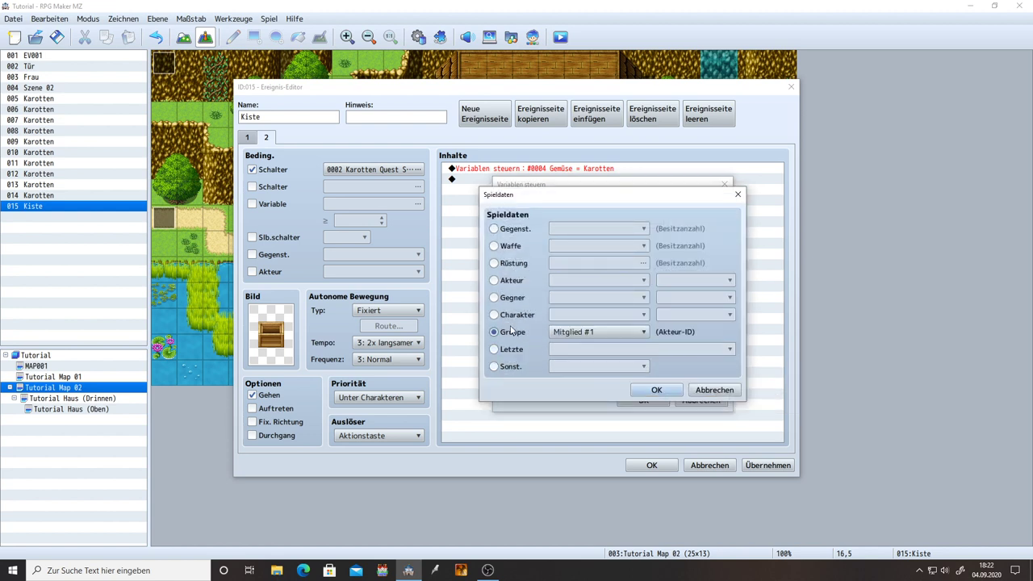
{"action": "left_click", "coordinate": [510, 315]}
{"action": "left_click", "coordinate": [509, 297]}
{"action": "left_click", "coordinate": [504, 281]}
{"action": "left_click", "coordinate": [505, 263]}
{"action": "left_click", "coordinate": [505, 229]}
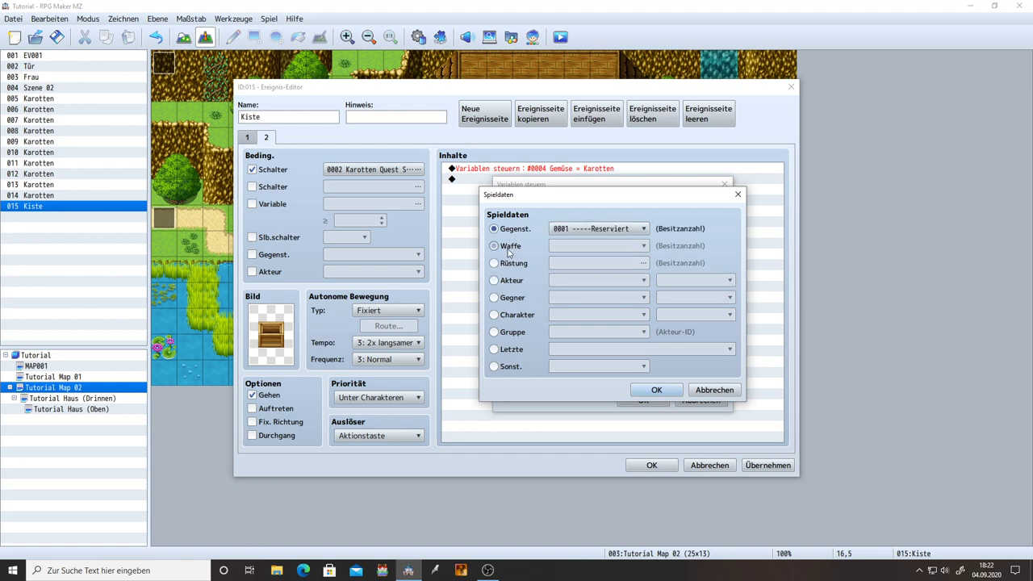
- Try the Waffe and Rüstung sources, then choose Akteur and pick actor 0001 with Level as its value
{"action": "left_click", "coordinate": [508, 247]}
{"action": "left_click", "coordinate": [507, 263]}
{"action": "left_click", "coordinate": [503, 281]}
{"action": "left_click_drag", "start_coordinate": [623, 208], "coordinate": [579, 210]}
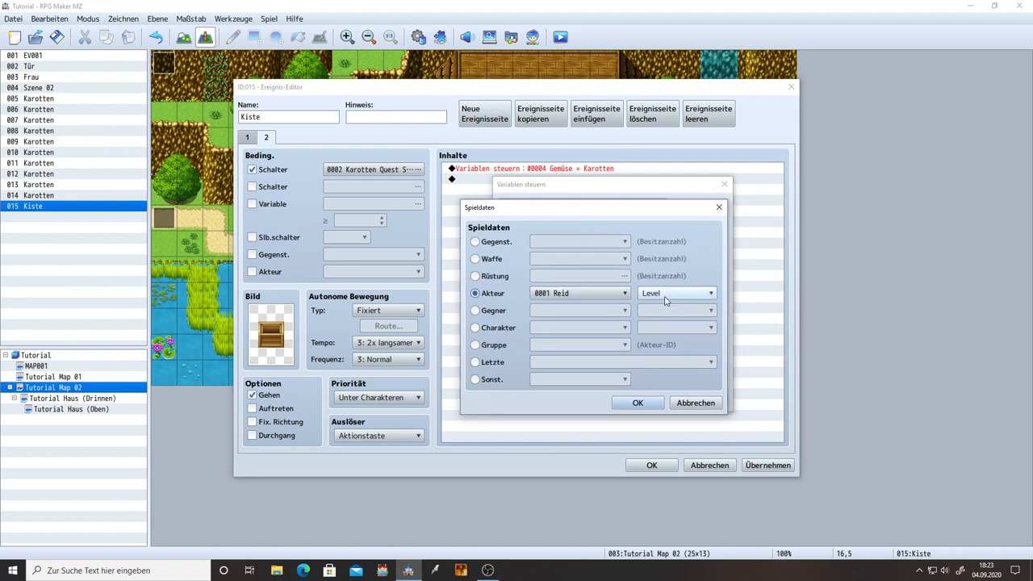
{"action": "left_click", "coordinate": [593, 294]}
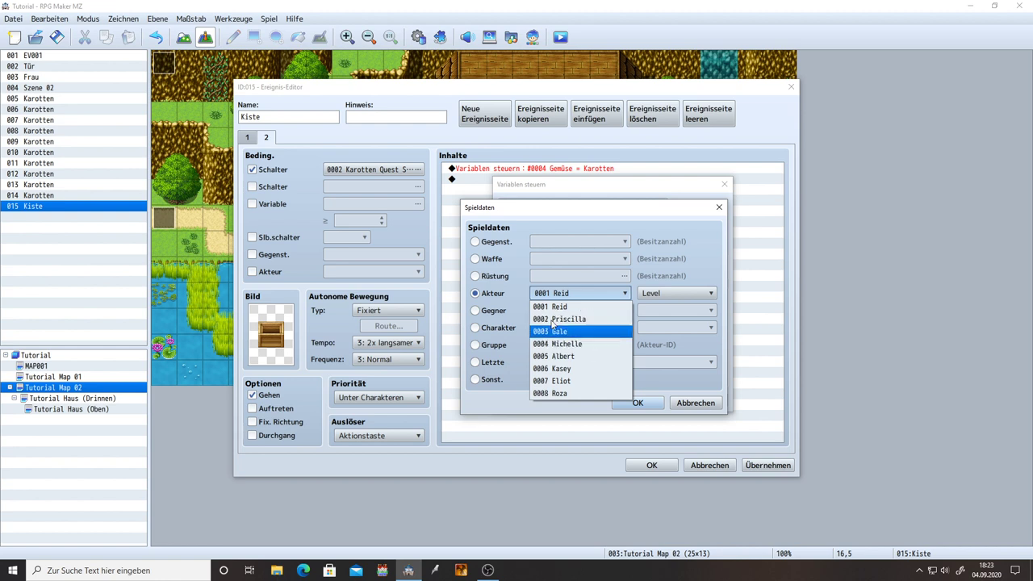
{"action": "left_click", "coordinate": [527, 307]}
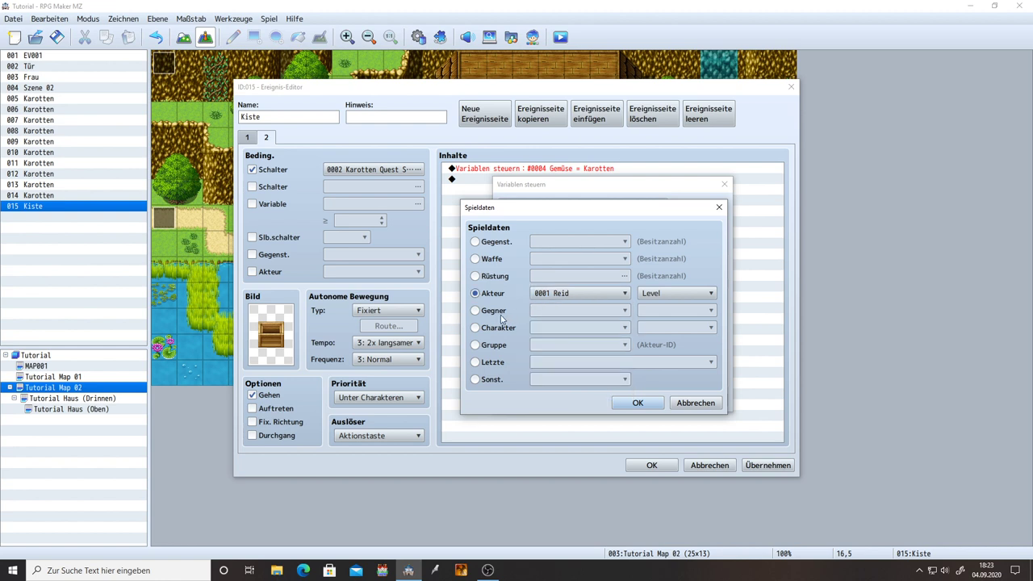
- Try the Gegner, Charakter, Gruppe and Waffe sources, then inspect the options of Sonst. and leave it on Karten-ID
{"action": "left_click", "coordinate": [499, 313]}
{"action": "left_click", "coordinate": [501, 331]}
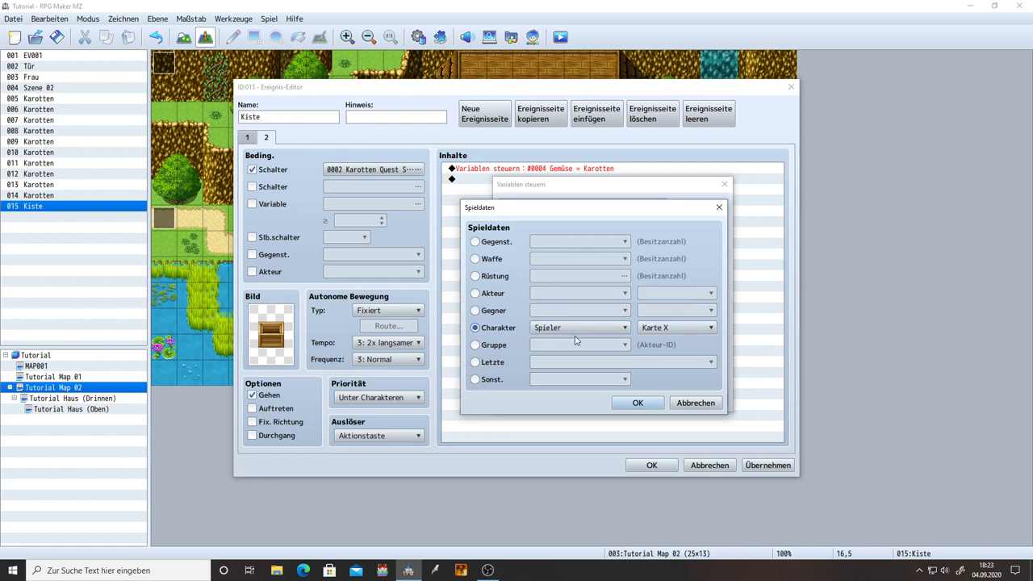
{"action": "left_click", "coordinate": [483, 348]}
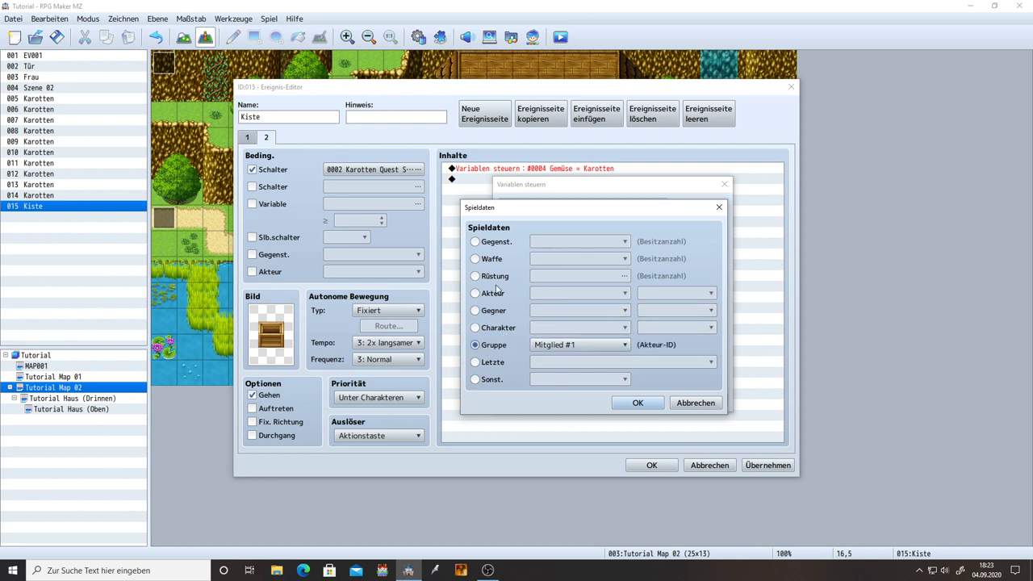
{"action": "left_click", "coordinate": [475, 259]}
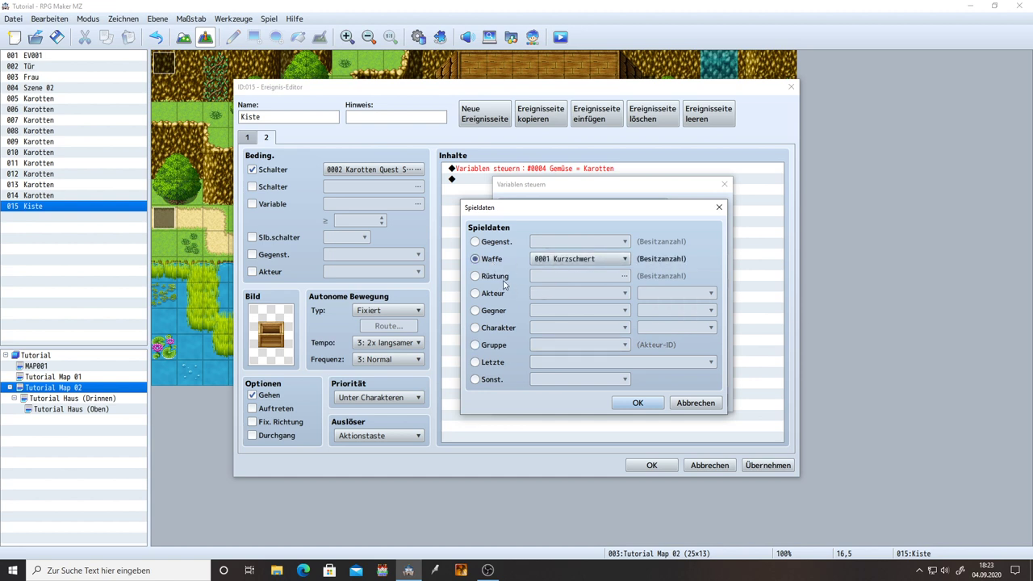
{"action": "left_click", "coordinate": [494, 381]}
{"action": "left_click", "coordinate": [573, 380]}
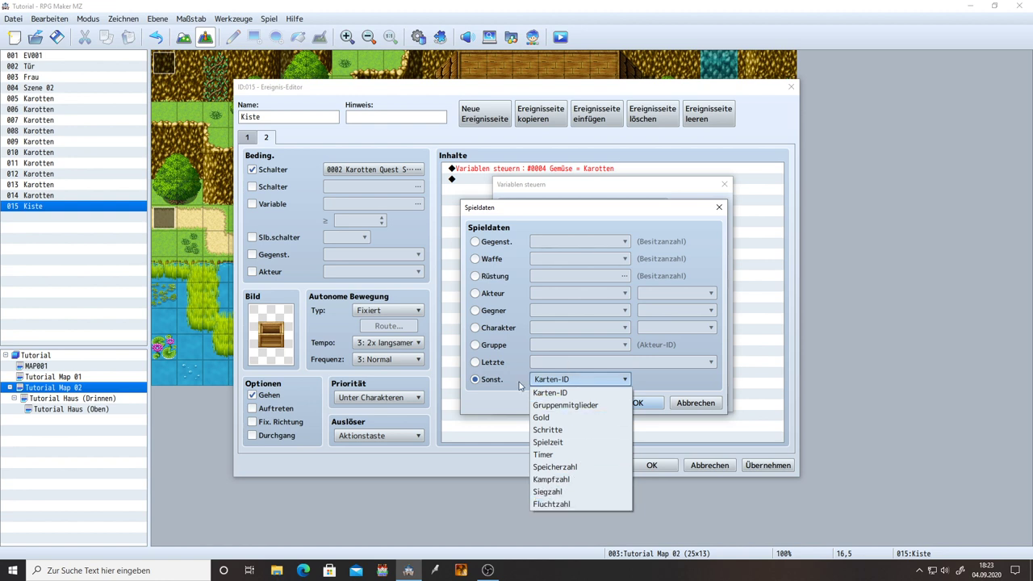
{"action": "left_click", "coordinate": [567, 378]}
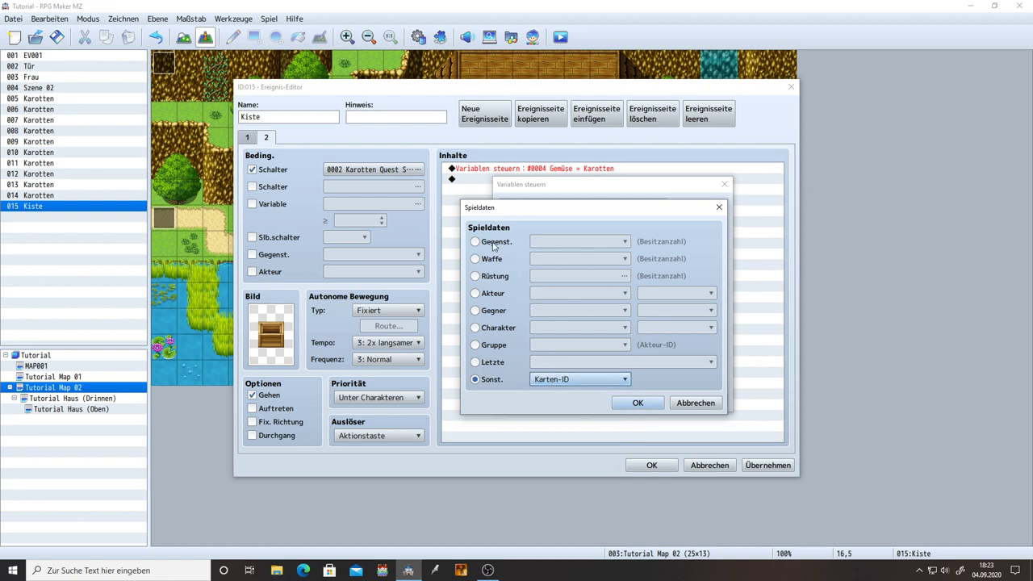
- Use the owned quantity of item 0041 Karotte as the game data operand and confirm it
{"action": "mouse_move", "coordinate": [493, 246]}
{"action": "left_click", "coordinate": [476, 242]}
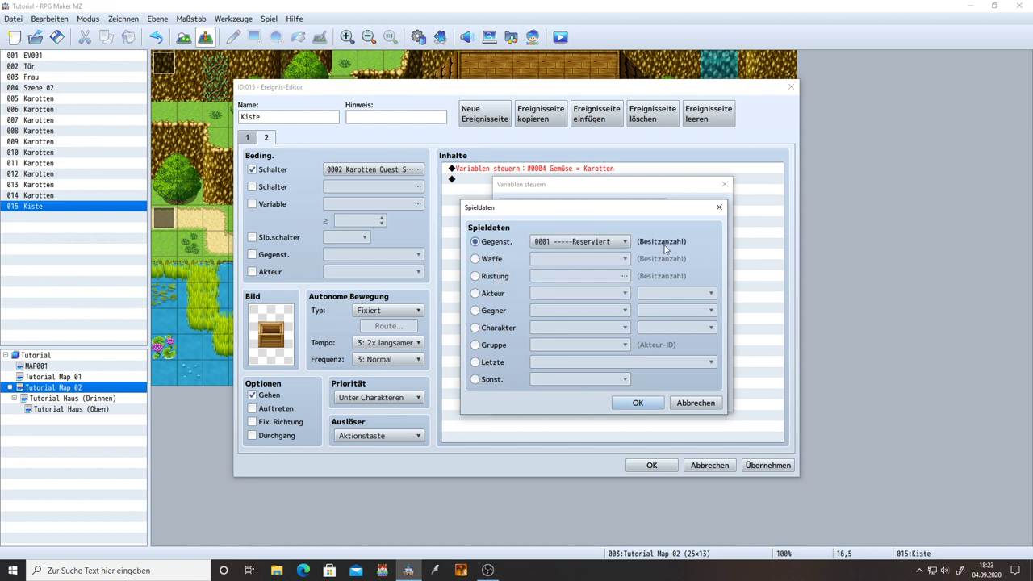
{"action": "left_click", "coordinate": [597, 242]}
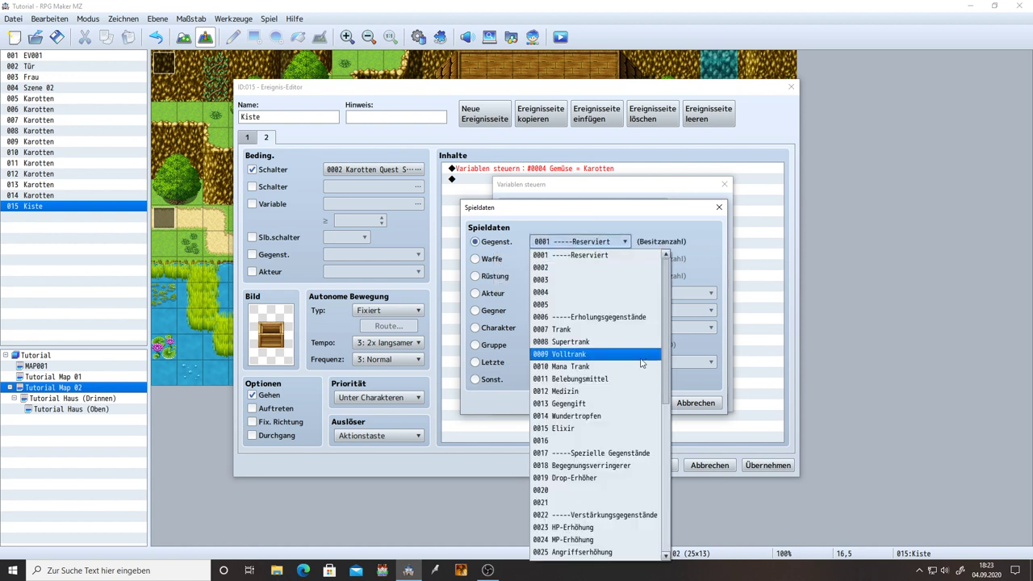
{"action": "scroll", "coordinate": [636, 389], "scroll_direction": "down", "scroll_amount": 4}
{"action": "scroll", "coordinate": [636, 390], "scroll_direction": "down", "scroll_amount": 4}
{"action": "left_click", "coordinate": [641, 429]}
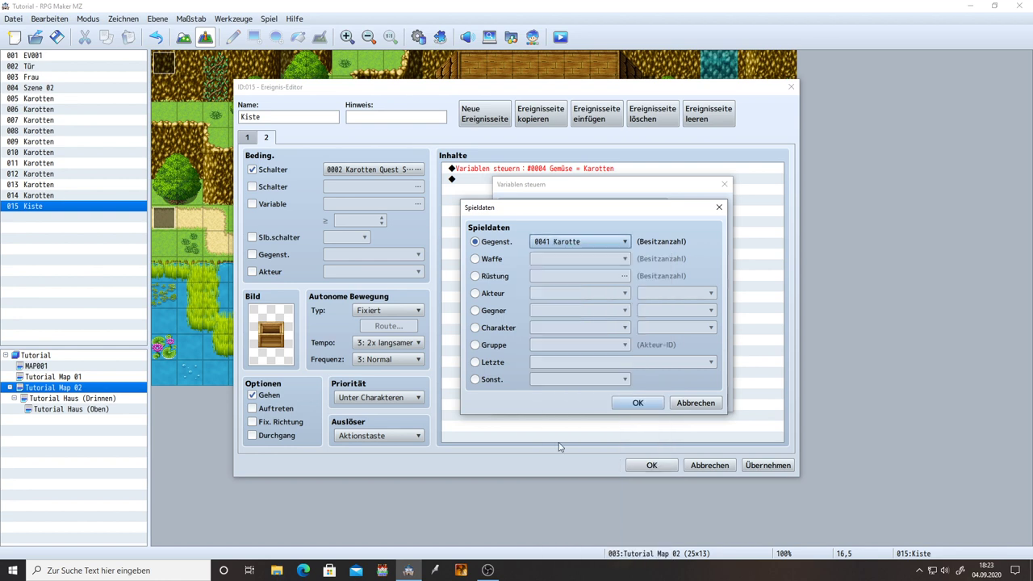
{"action": "left_click", "coordinate": [640, 402]}
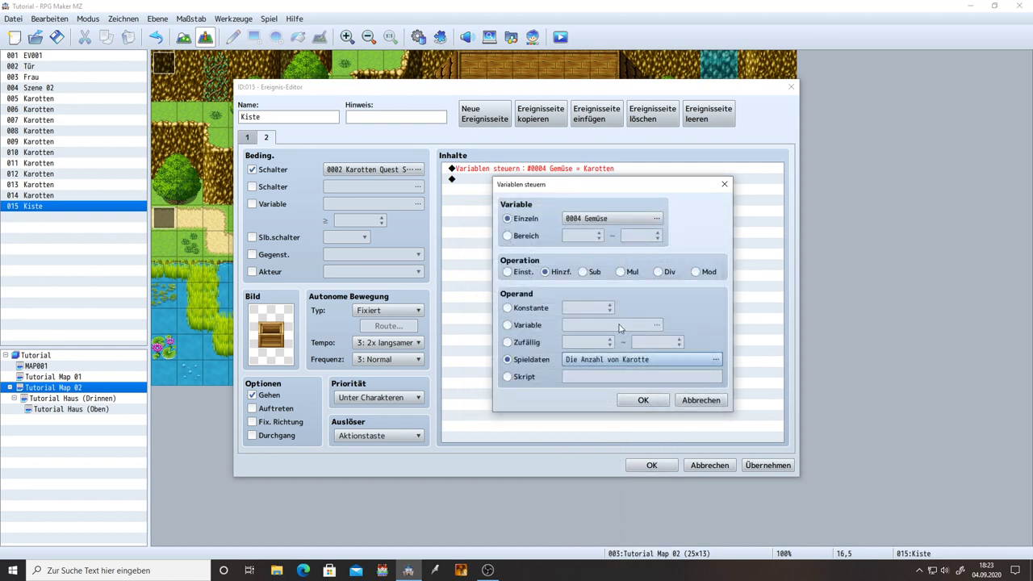
- Run the operation through Sub, Mul, Div and Mod, set it to Einst., and apply the changed command to the event
{"action": "left_click", "coordinate": [583, 273]}
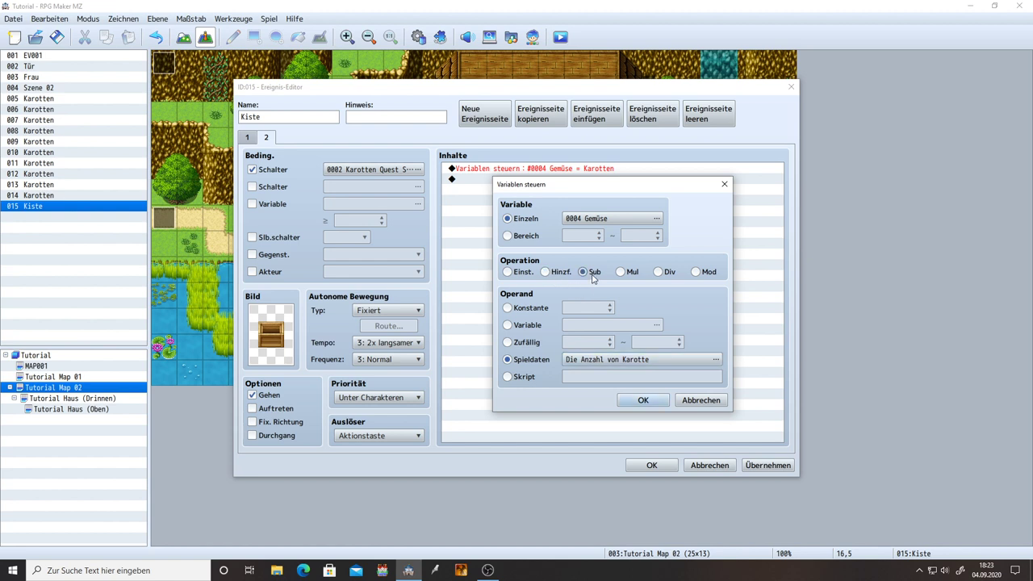
{"action": "left_click", "coordinate": [620, 273]}
{"action": "left_click", "coordinate": [660, 273]}
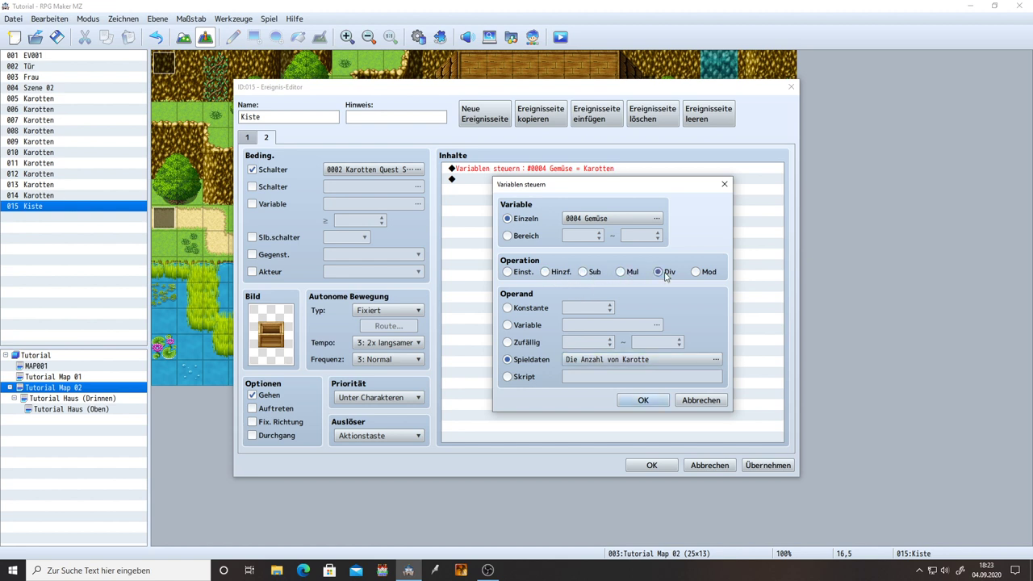
{"action": "left_click", "coordinate": [706, 275]}
{"action": "left_click", "coordinate": [517, 272]}
{"action": "left_click", "coordinate": [643, 401]}
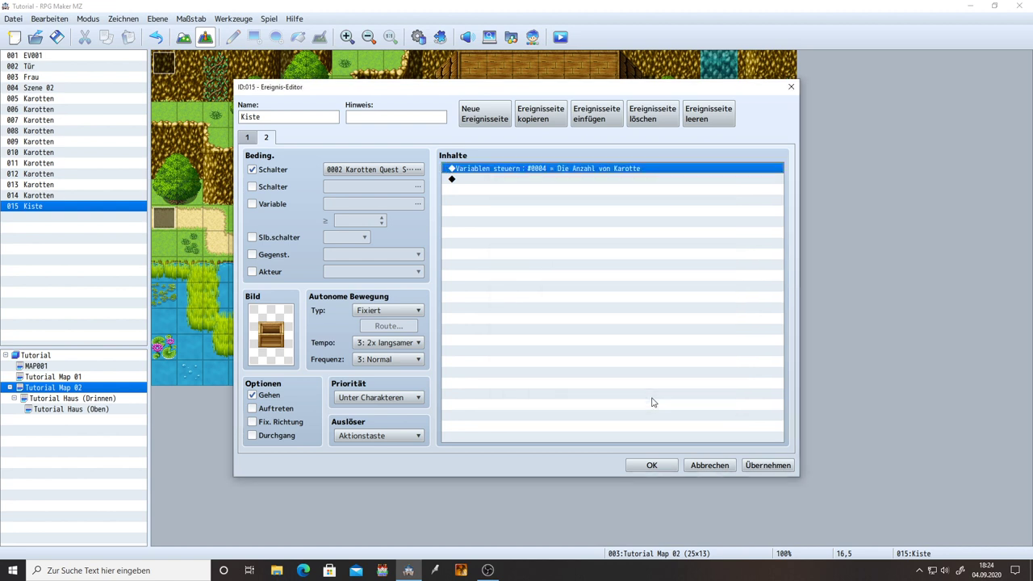
{"action": "left_click", "coordinate": [779, 466]}
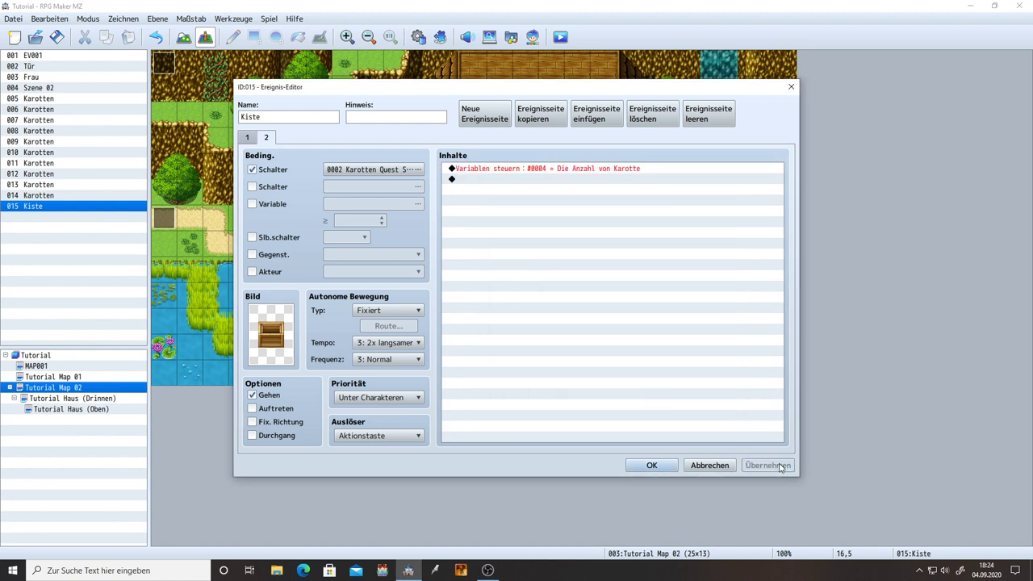
- Change the command's target variable from 0004 to 0001 Karotten and apply the event changes
{"action": "double_click", "coordinate": [534, 171]}
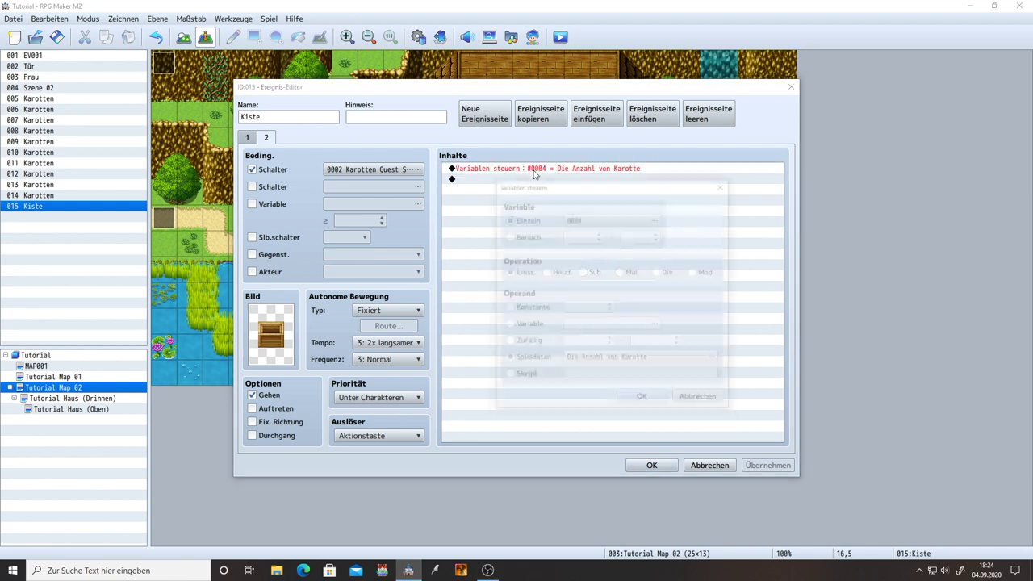
{"action": "left_click", "coordinate": [592, 223]}
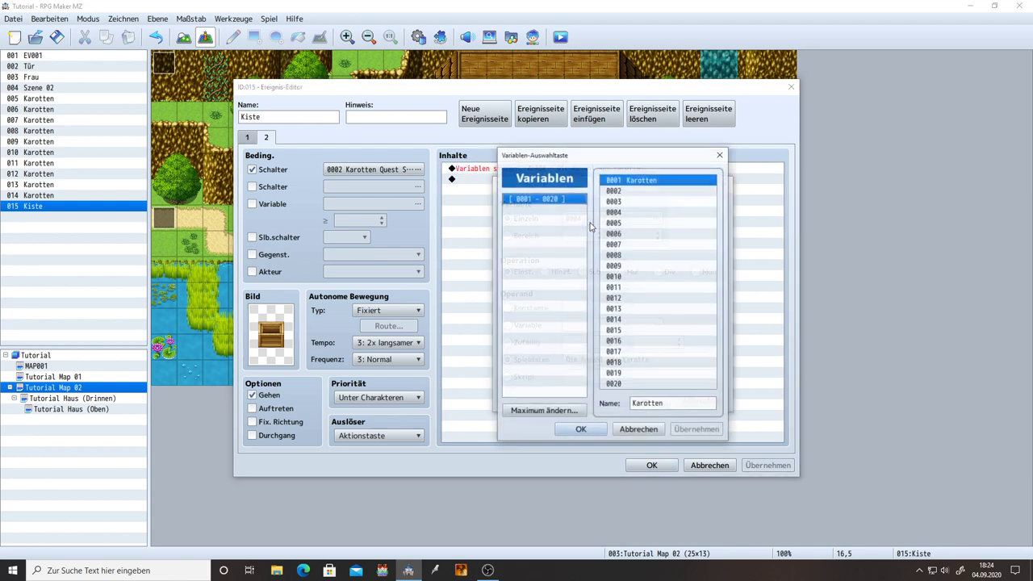
{"action": "double_click", "coordinate": [632, 180]}
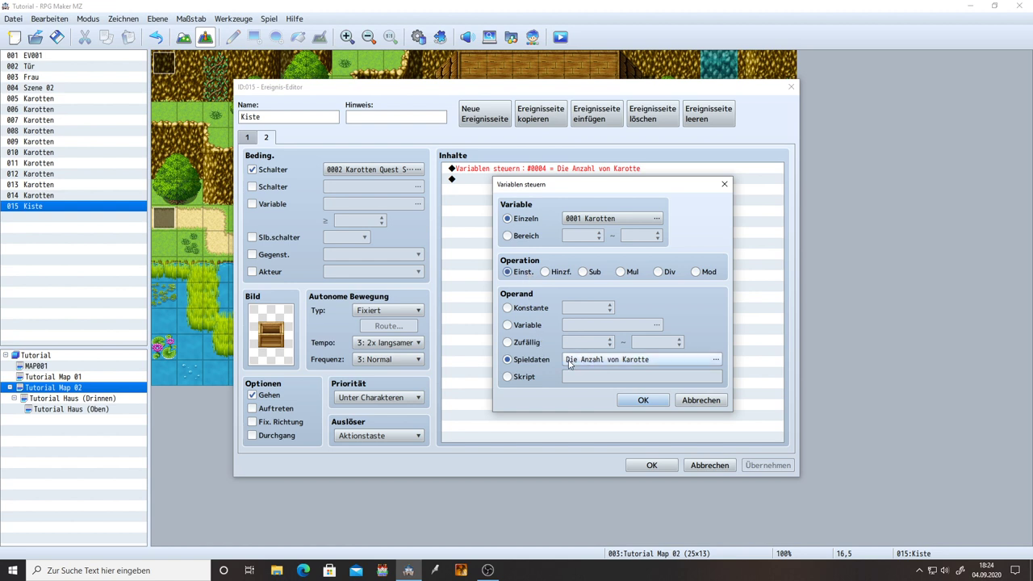
{"action": "left_click", "coordinate": [634, 402]}
{"action": "left_click", "coordinate": [762, 465]}
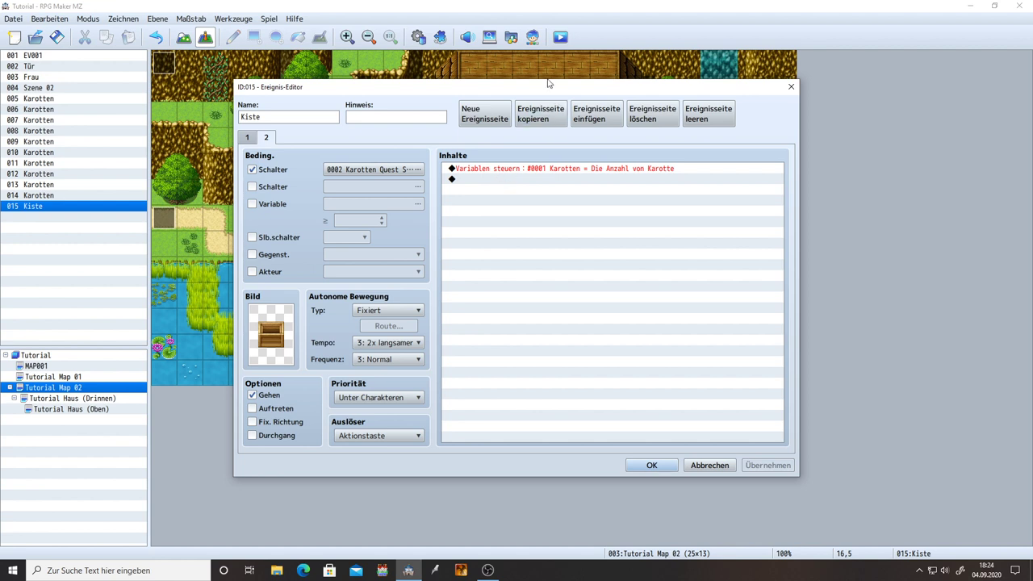
- Start a conditional branch below the variable command on page 2, based on the variable 0001 Karotten
{"action": "left_click_drag", "start_coordinate": [542, 87], "coordinate": [979, 115]}
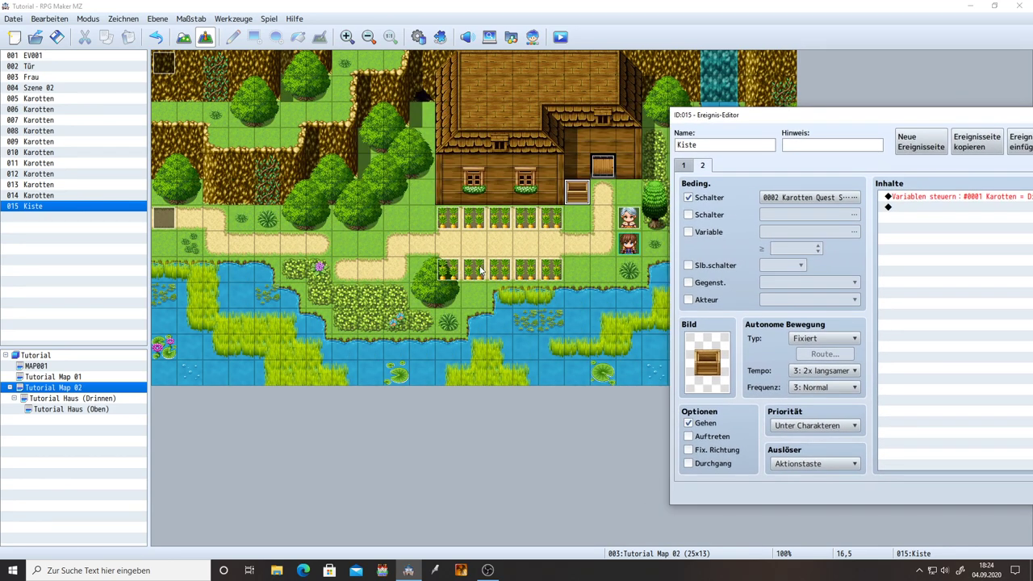
{"action": "left_click_drag", "start_coordinate": [773, 106], "coordinate": [289, 69]}
{"action": "double_click", "coordinate": [434, 171]}
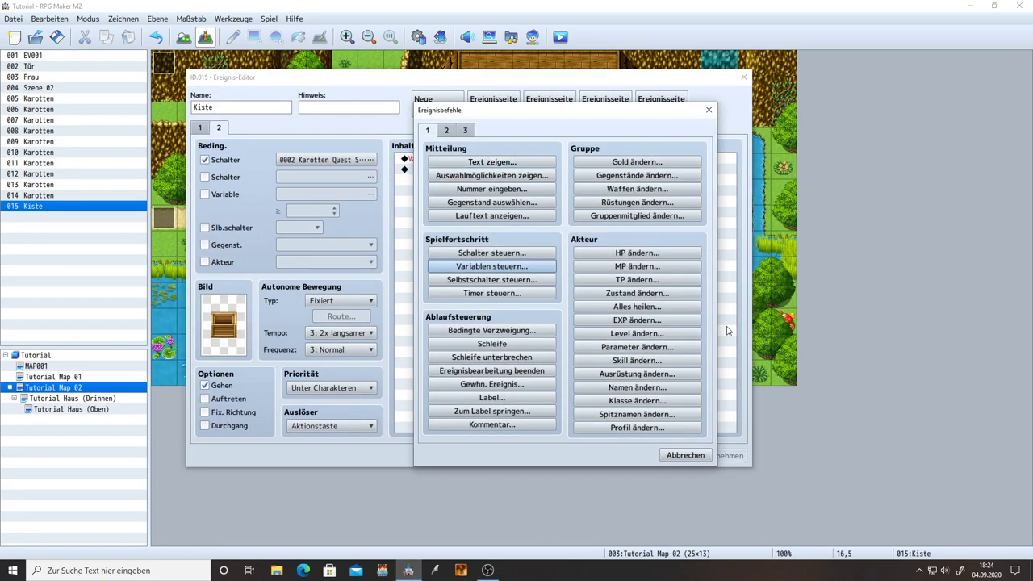
{"action": "left_click", "coordinate": [476, 331]}
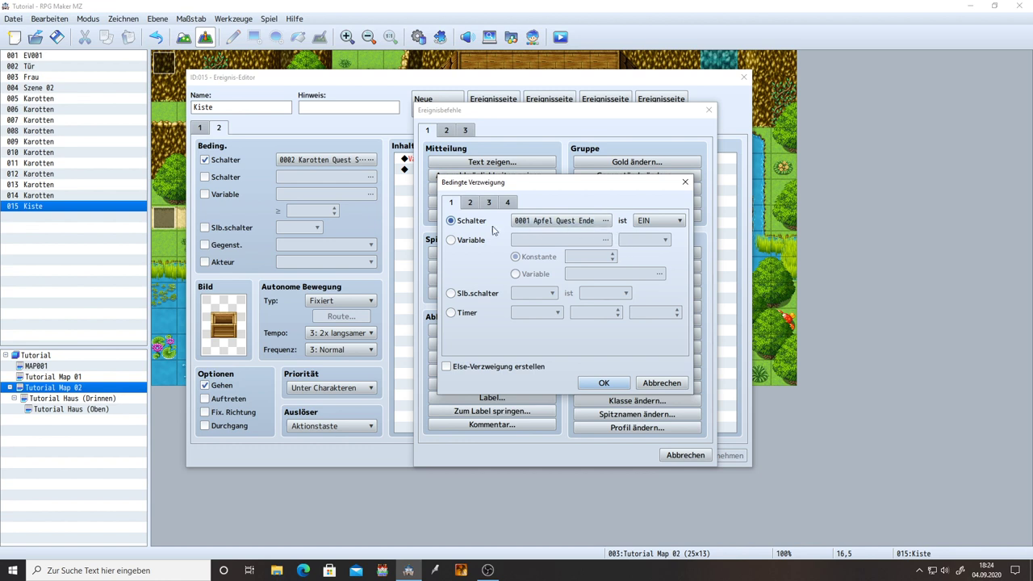
{"action": "left_click", "coordinate": [454, 241]}
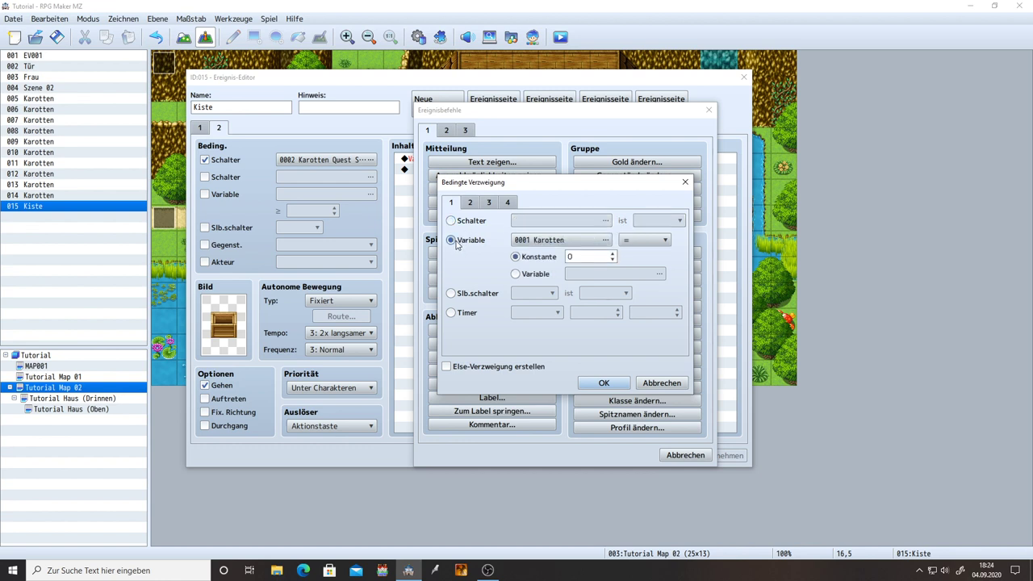
{"action": "left_click", "coordinate": [637, 241]}
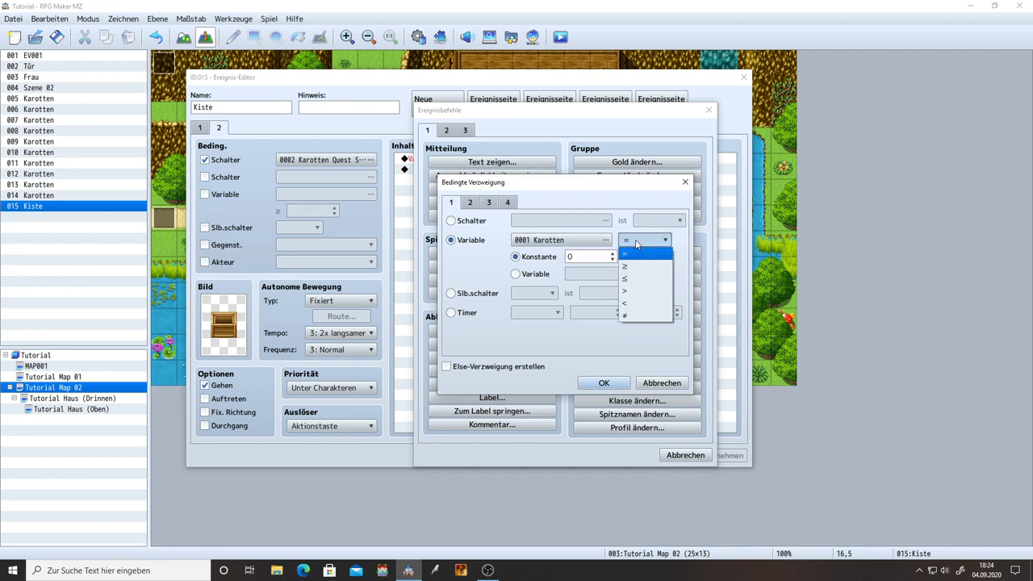
{"action": "left_click", "coordinate": [565, 240]}
{"action": "left_click", "coordinate": [565, 240]}
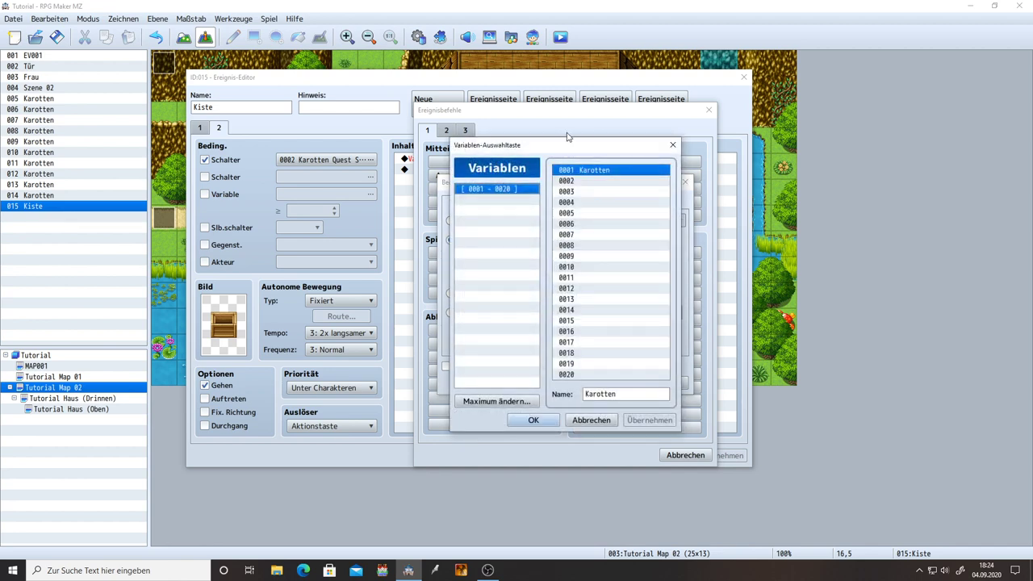
{"action": "left_click", "coordinate": [530, 421]}
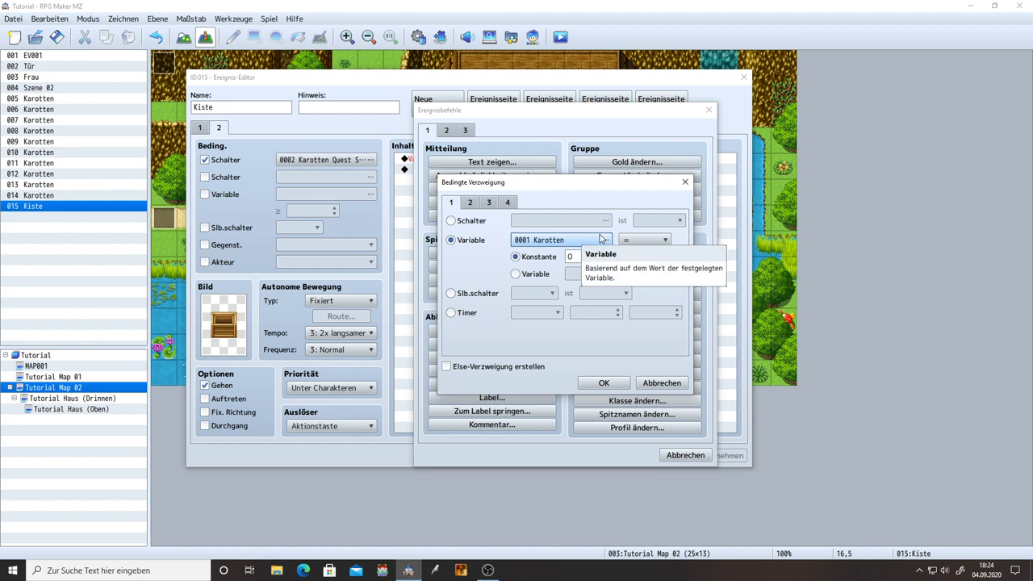
- Make the branch condition compare Karotten as equal to the constant 10 and confirm it
{"action": "left_click", "coordinate": [646, 240]}
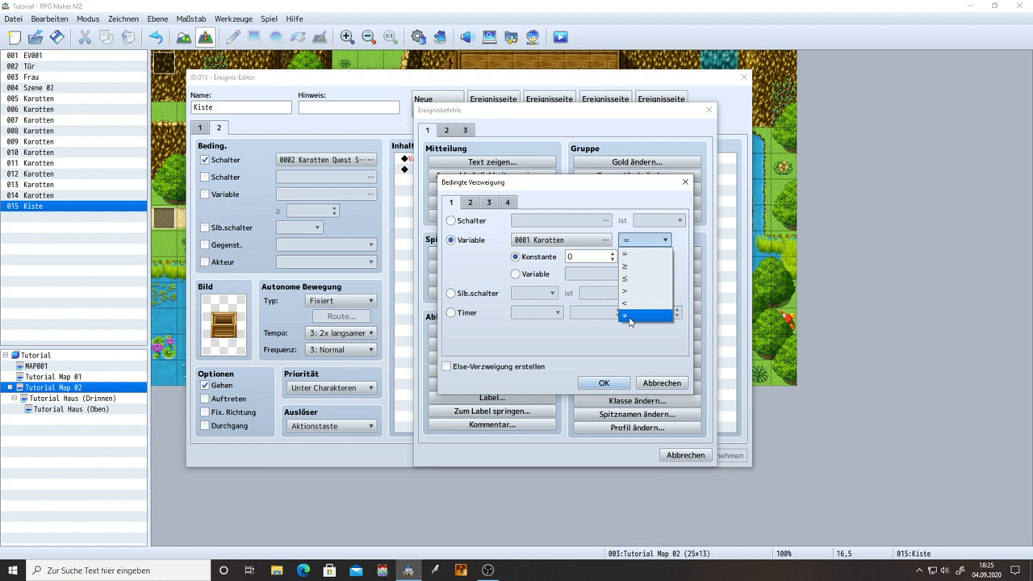
{"action": "left_click", "coordinate": [631, 256]}
{"action": "left_click", "coordinate": [591, 256]}
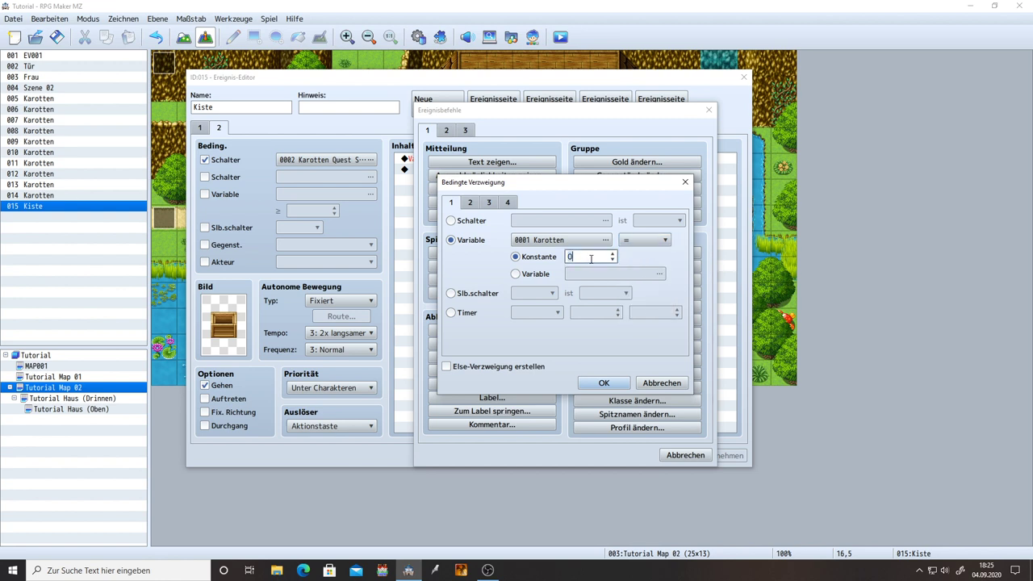
{"action": "left_click", "coordinate": [537, 273]}
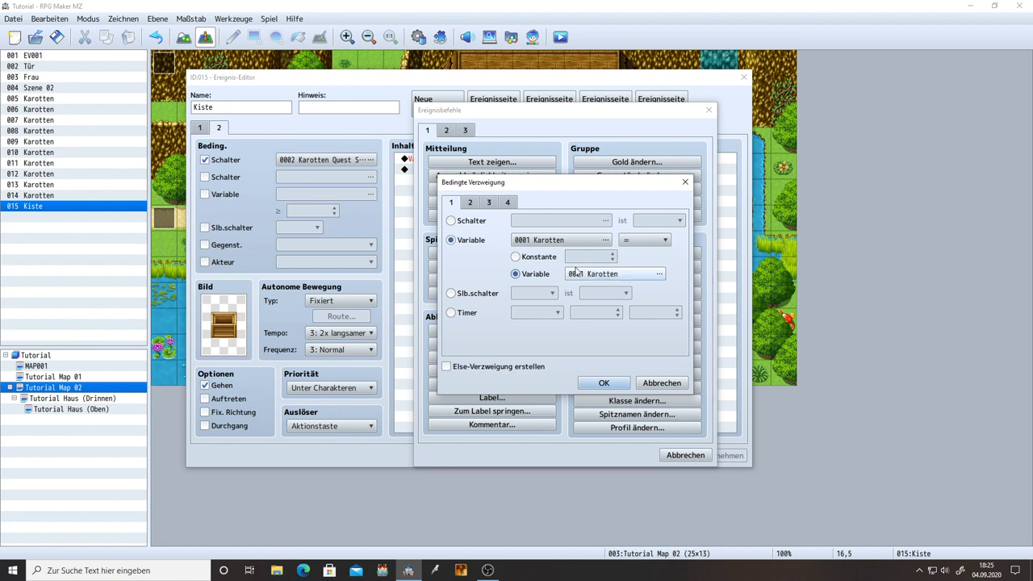
{"action": "left_click", "coordinate": [535, 257]}
{"action": "left_click", "coordinate": [597, 260]}
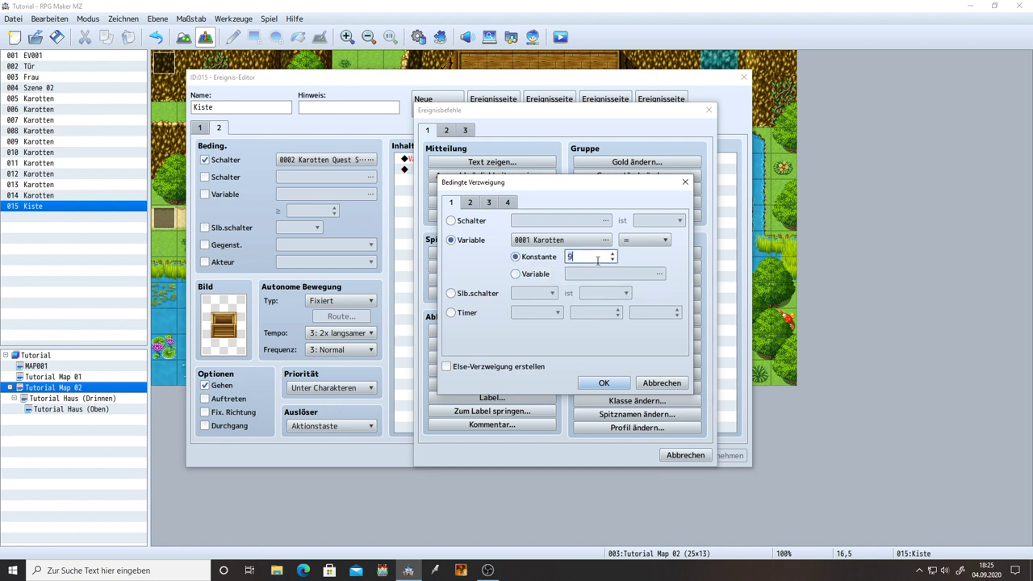
{"action": "type", "text": "10"}
{"action": "left_click", "coordinate": [603, 385]}
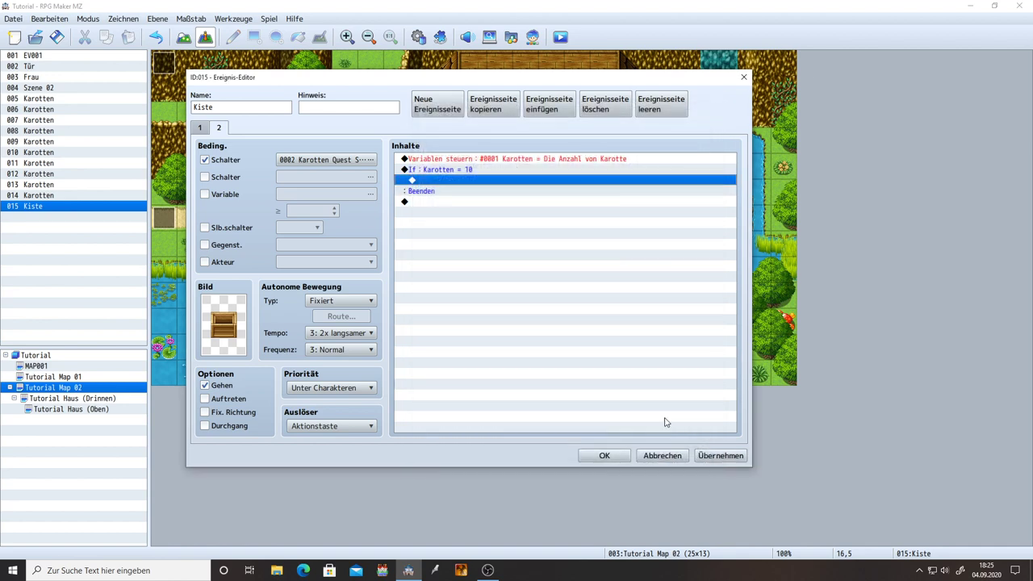
- Add an Else branch to the Karotten condition and apply the event changes
{"action": "left_click", "coordinate": [469, 169]}
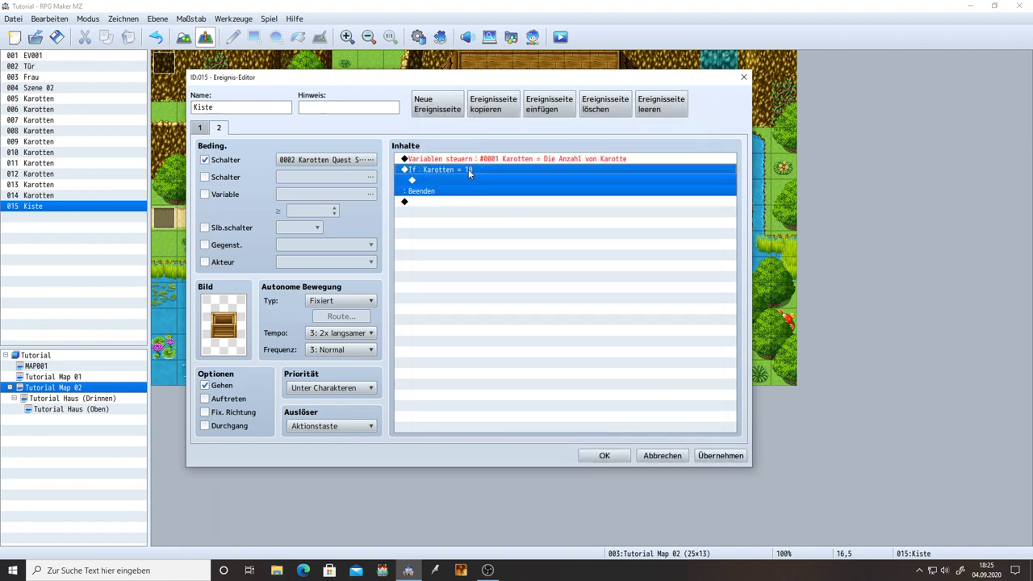
{"action": "right_click", "coordinate": [468, 168]}
{"action": "left_click", "coordinate": [502, 191]}
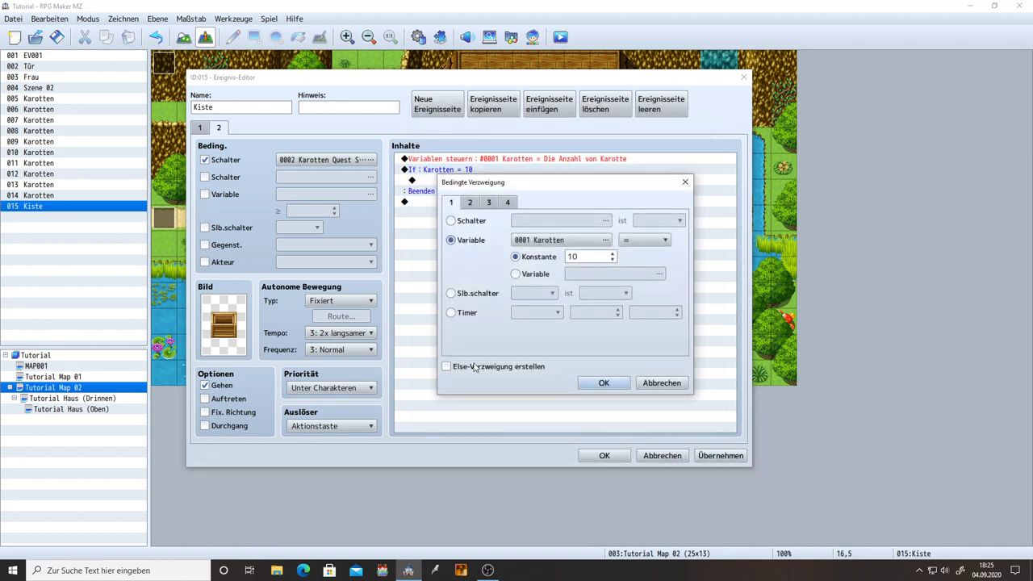
{"action": "left_click", "coordinate": [474, 367]}
{"action": "left_click", "coordinate": [604, 384]}
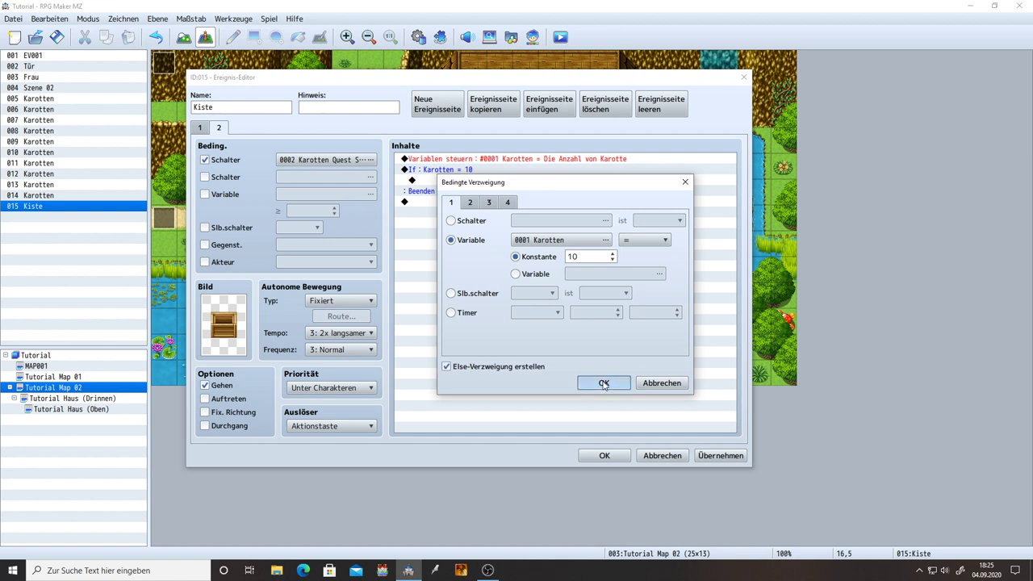
{"action": "left_click", "coordinate": [720, 455]}
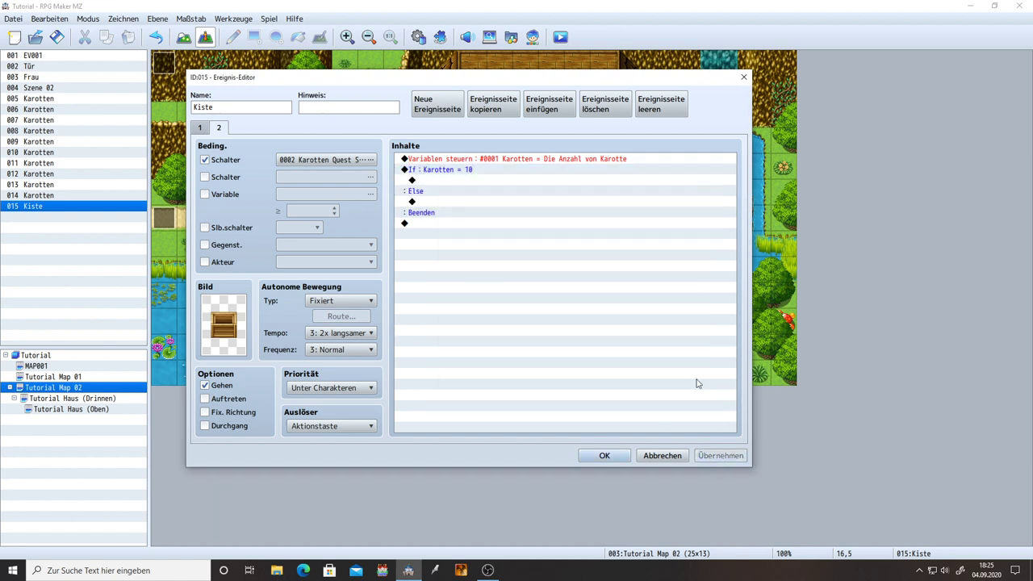
- Copy the "Eine leere Kiste." text command from event page 1 into the Else branch on page 2
{"action": "left_click", "coordinate": [430, 182]}
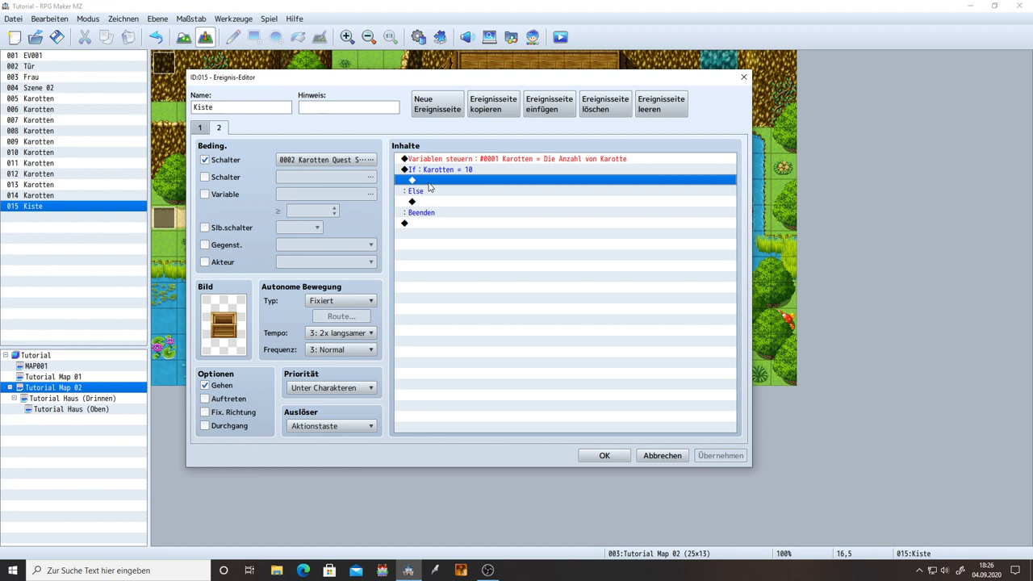
{"action": "left_click", "coordinate": [449, 204]}
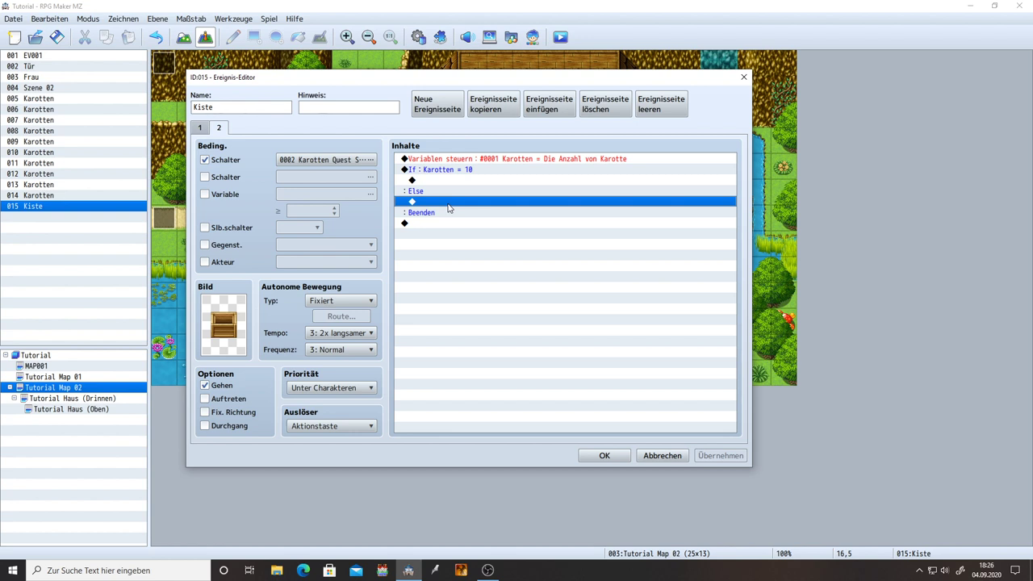
{"action": "left_click", "coordinate": [200, 127]}
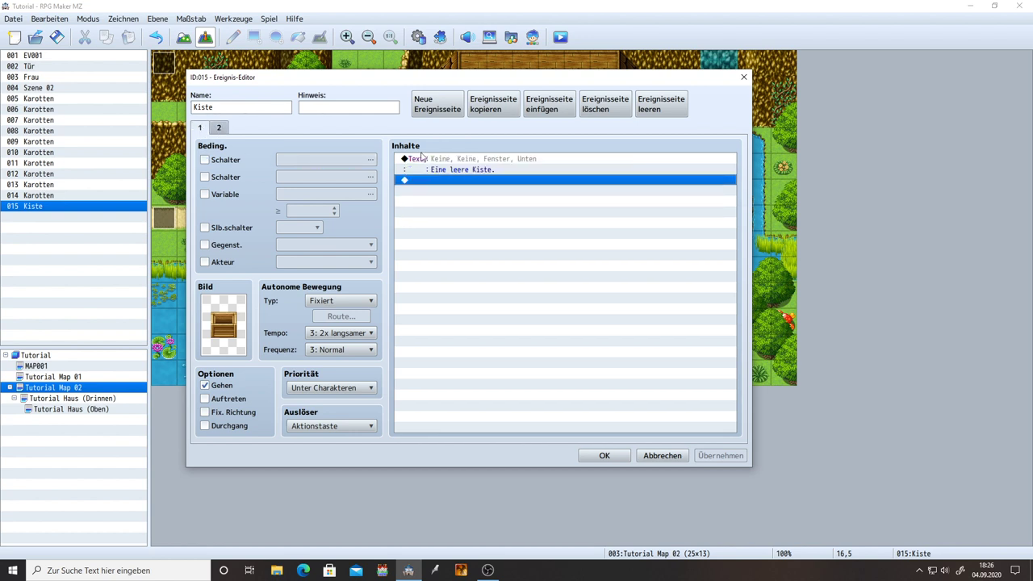
{"action": "left_click", "coordinate": [421, 158]}
{"action": "key", "text": "ctrl+c"}
{"action": "left_click", "coordinate": [219, 127]}
{"action": "key", "text": "ctrl+v"}
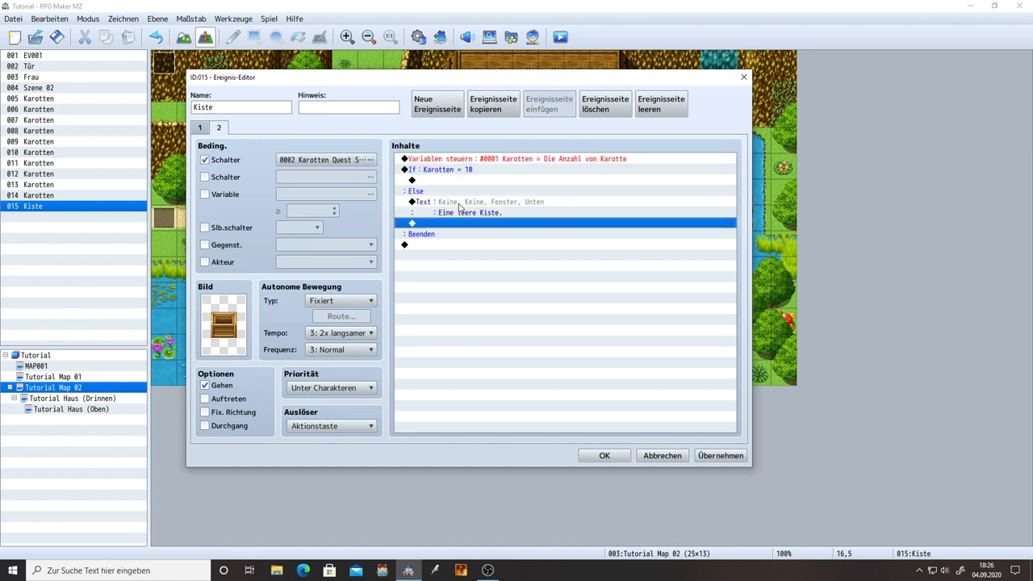
- Change the Else branch's message to "Du hast noch nicht alle Karotten." and apply the event changes
{"action": "double_click", "coordinate": [466, 201]}
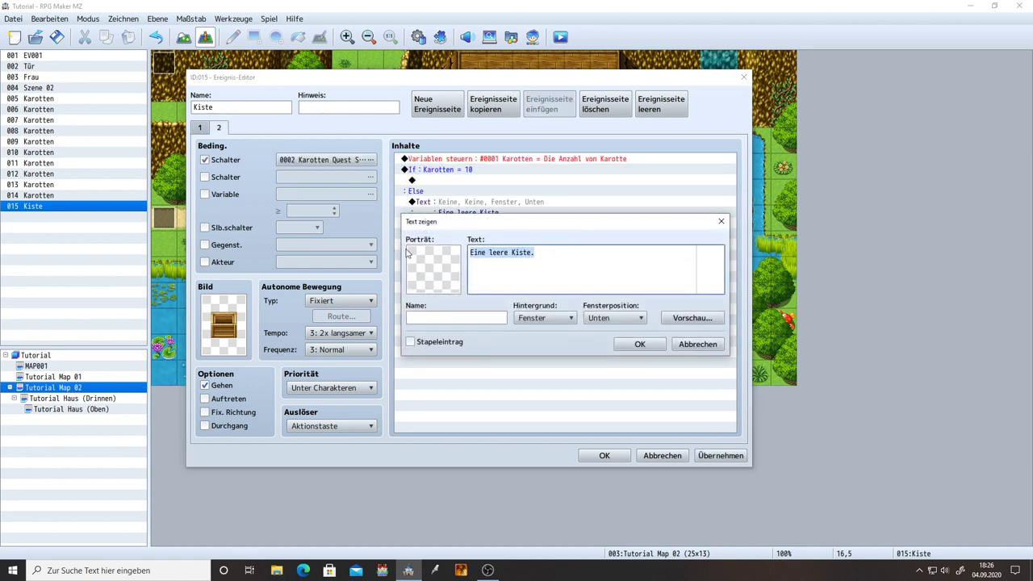
{"action": "key", "text": "BackSpace"}
{"action": "type", "text": "Du "}
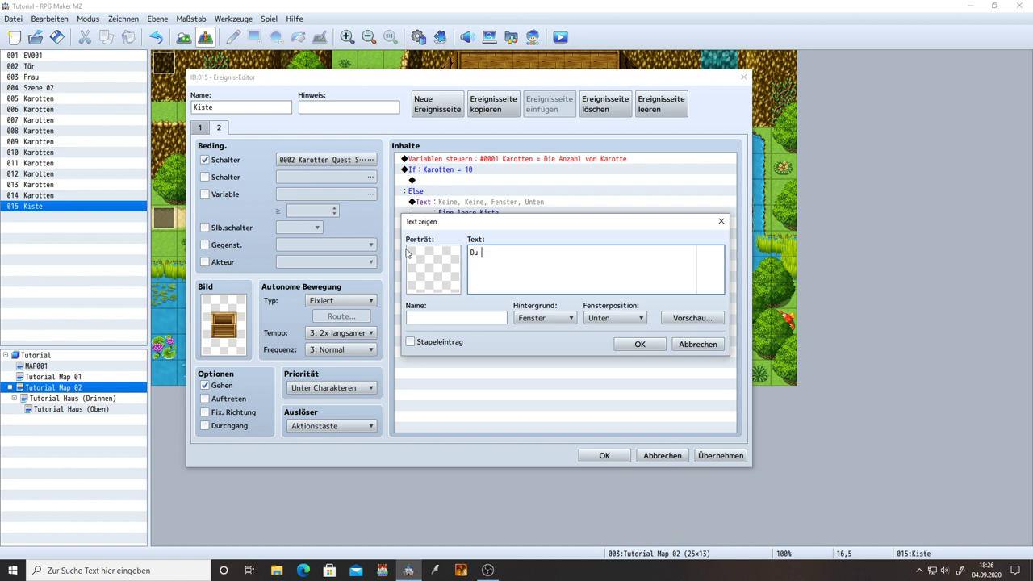
{"action": "type", "text": "hast noch nicht alle Karotten."}
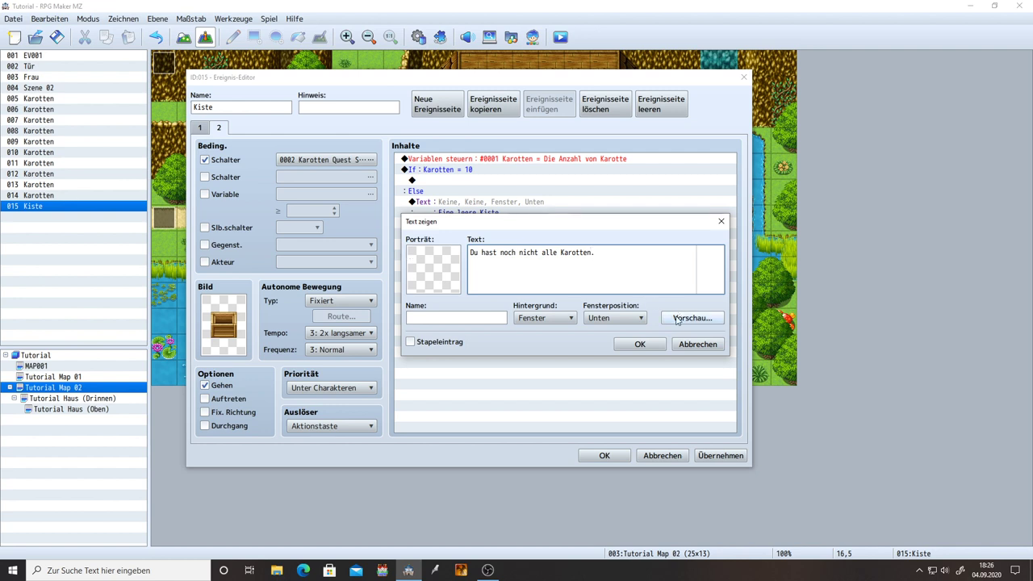
{"action": "left_click", "coordinate": [640, 344]}
{"action": "left_click", "coordinate": [715, 457]}
- Start a Gegenstände ändern command inside the If branch and select item 0041 Karotte
{"action": "left_click", "coordinate": [454, 181]}
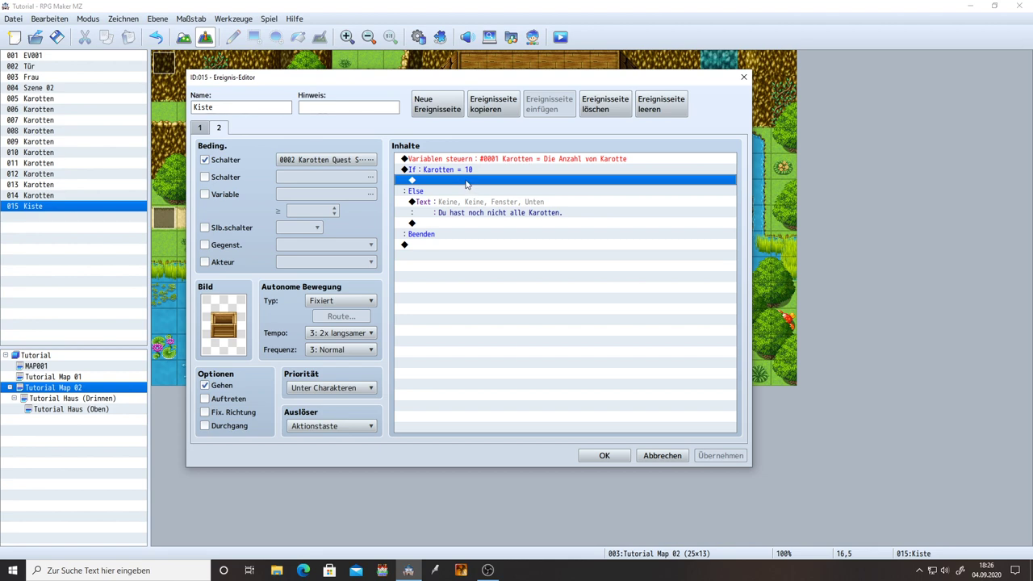
{"action": "double_click", "coordinate": [466, 184]}
{"action": "left_click", "coordinate": [709, 109]}
{"action": "double_click", "coordinate": [465, 186]}
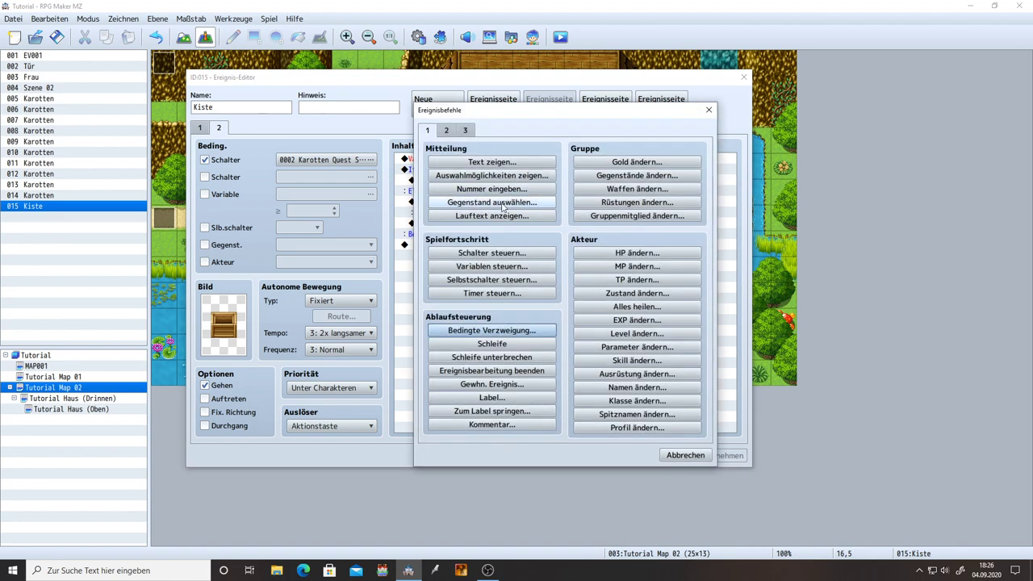
{"action": "left_click", "coordinate": [637, 176]}
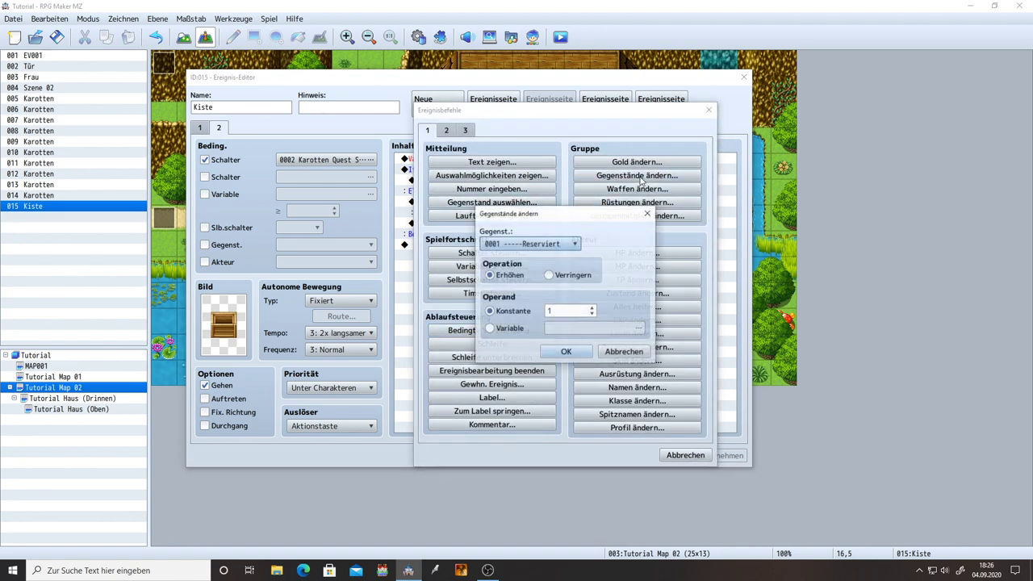
{"action": "left_click", "coordinate": [575, 243]}
{"action": "scroll", "coordinate": [556, 347], "scroll_direction": "down", "scroll_amount": 2}
{"action": "scroll", "coordinate": [555, 347], "scroll_direction": "down", "scroll_amount": 6}
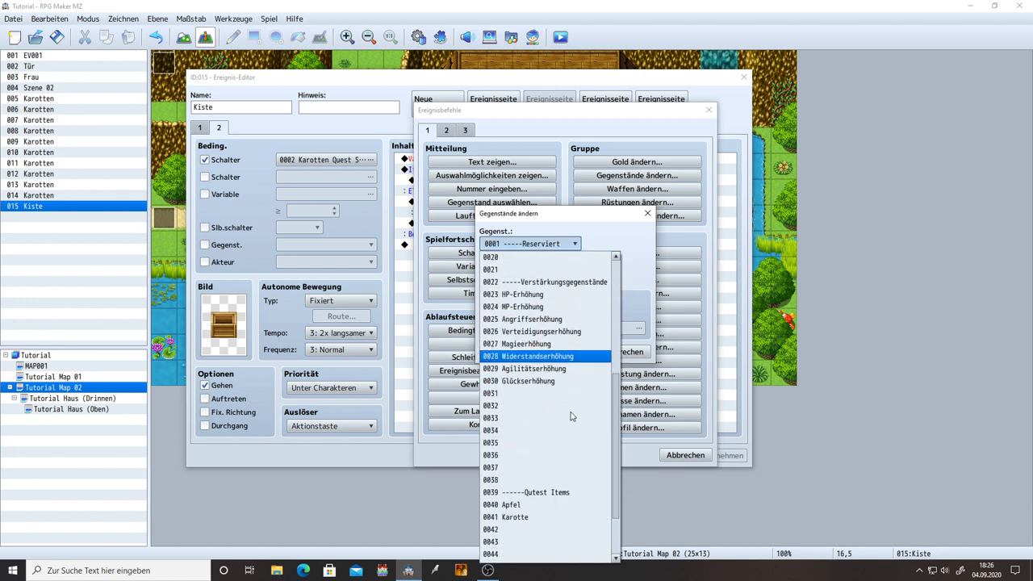
{"action": "left_click", "coordinate": [545, 445]}
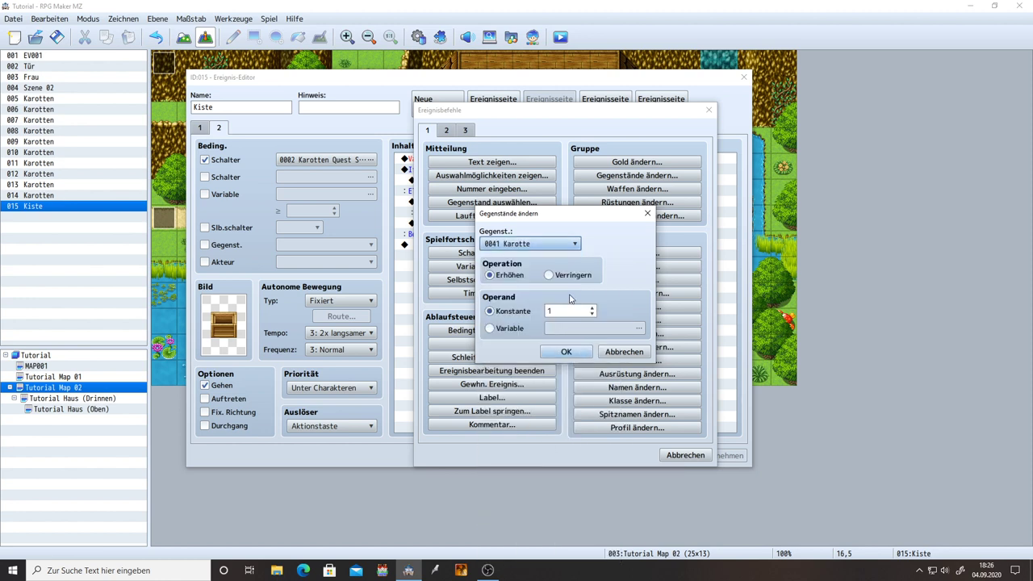
- Set the item change to Verringern by the constant 10, confirm it and apply the event changes
{"action": "left_click", "coordinate": [552, 276]}
{"action": "left_click", "coordinate": [563, 313]}
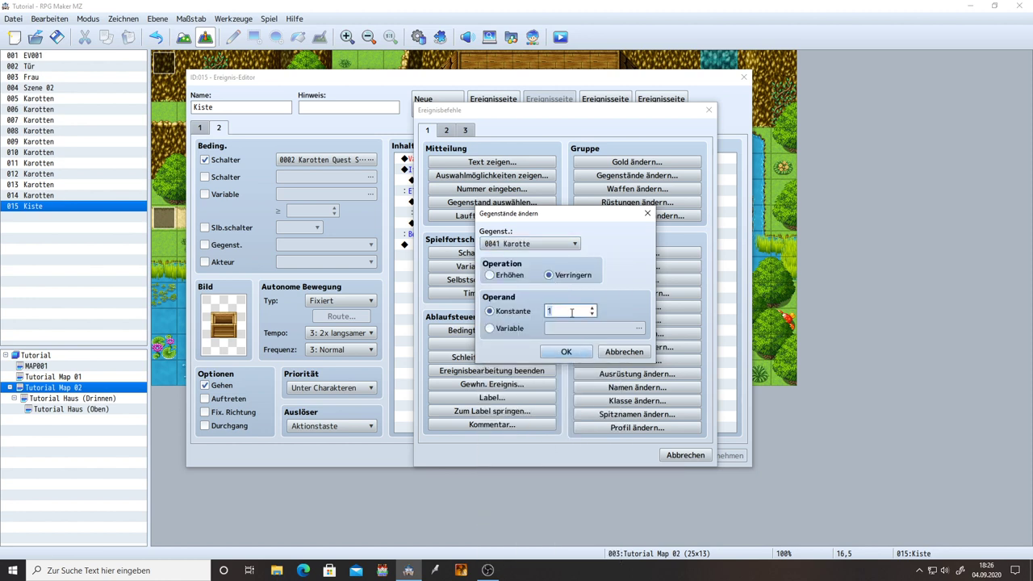
{"action": "key", "text": "BackSpace"}
{"action": "type", "text": "10"}
{"action": "left_click", "coordinate": [566, 352]}
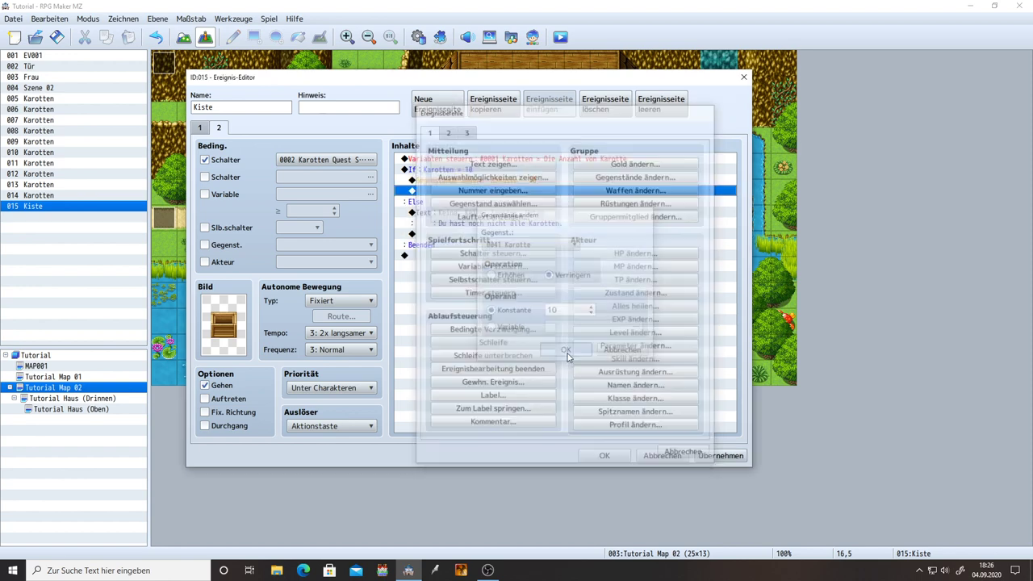
{"action": "left_click", "coordinate": [725, 459]}
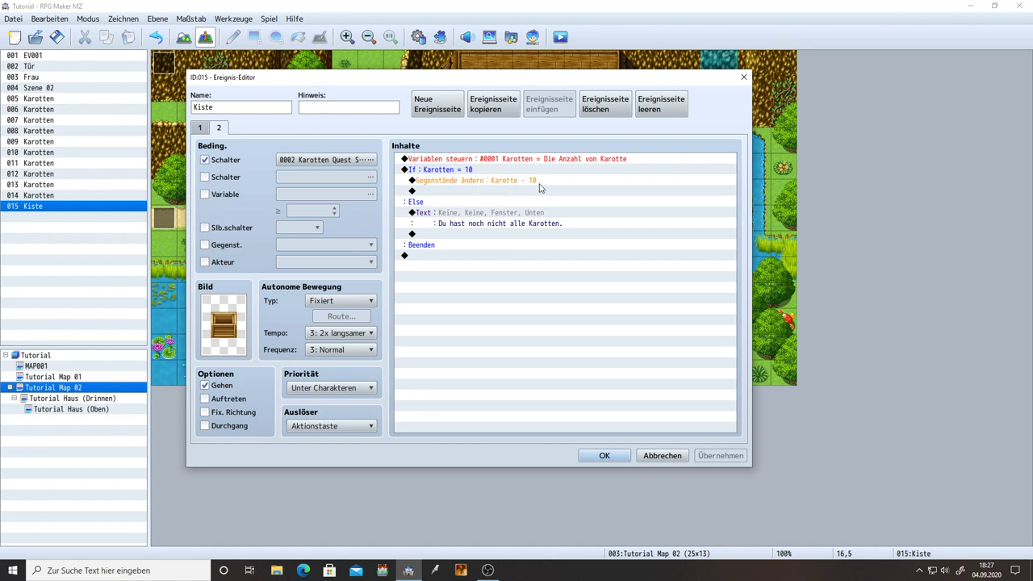
- Start a Text zeigen command at the end of the If branch with "Du hast die " followed by the orange-red colour code \c[2]
{"action": "left_click", "coordinate": [459, 191]}
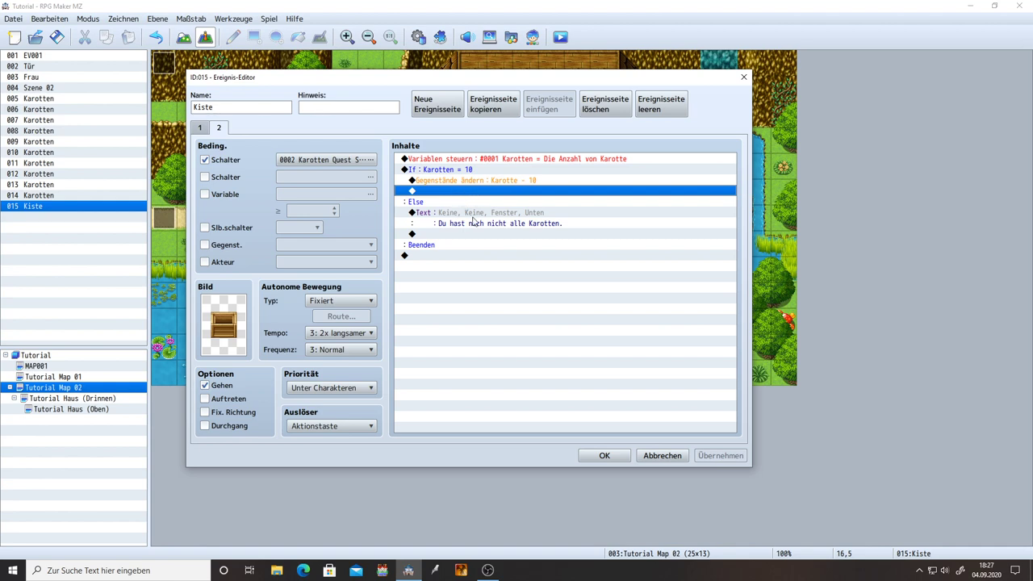
{"action": "double_click", "coordinate": [457, 194]}
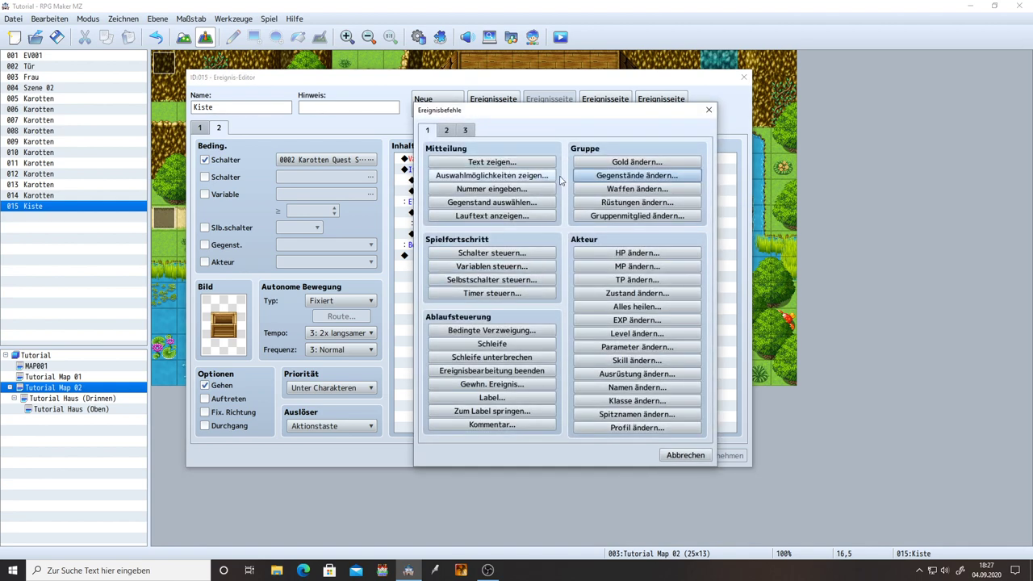
{"action": "left_click", "coordinate": [492, 163]}
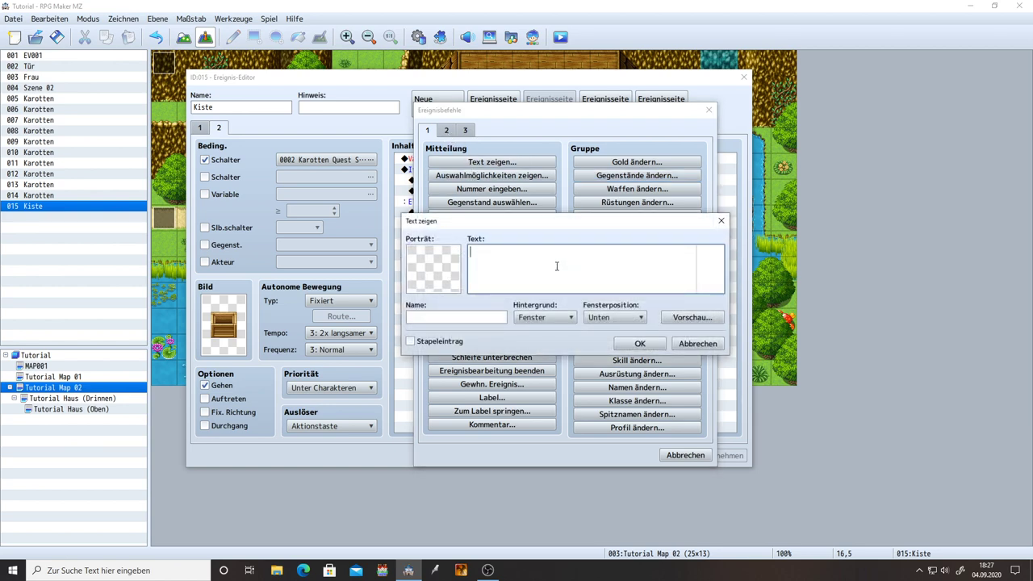
{"action": "type", "text": "Du hast die \\c["}
{"action": "right_click", "coordinate": [556, 266]}
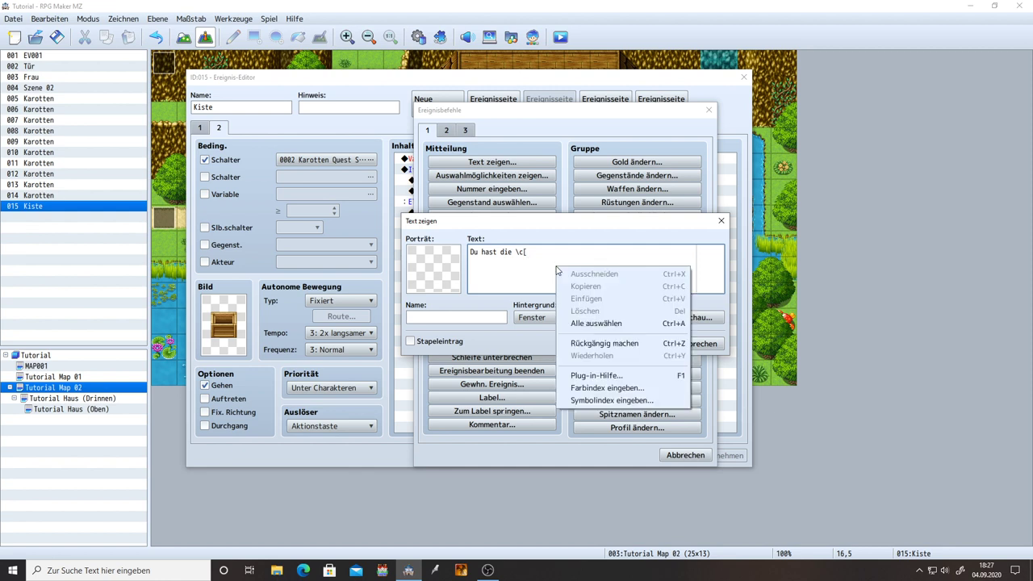
{"action": "left_click", "coordinate": [623, 384]}
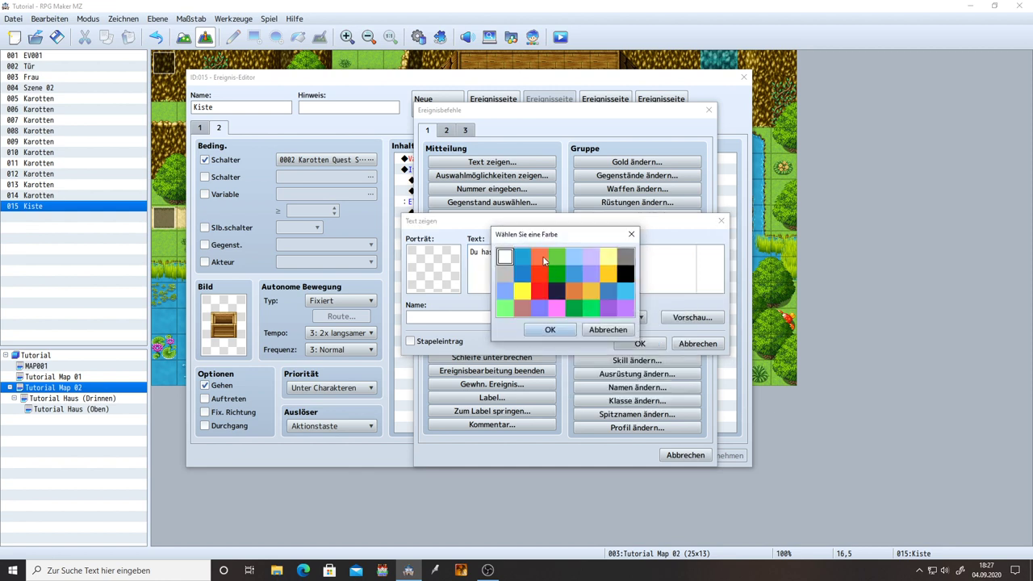
{"action": "left_click", "coordinate": [540, 257]}
{"action": "double_click", "coordinate": [541, 258]}
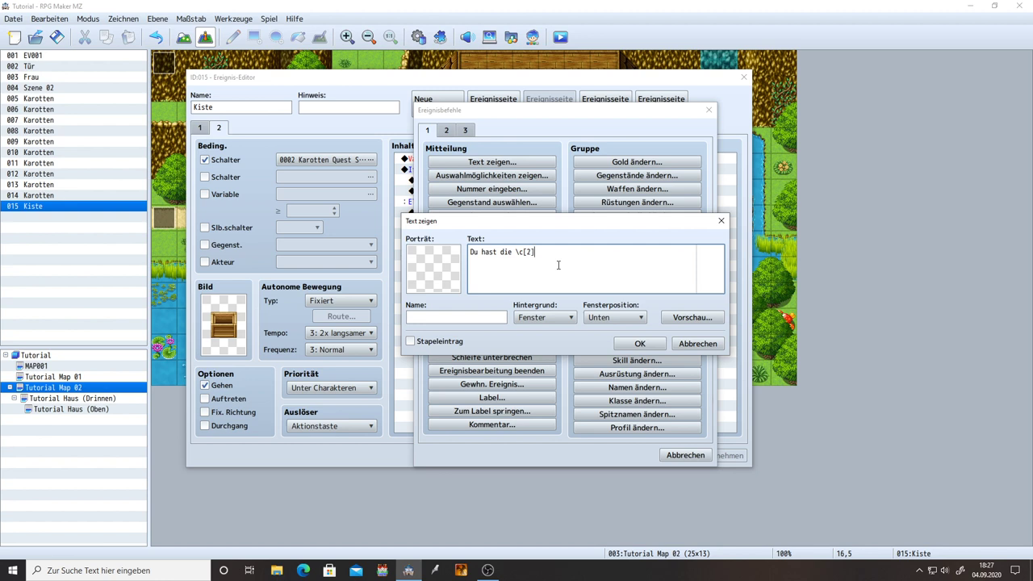
- Continue the message with "Karotten\c[0] " and insert the carrot symbol code \i[256]
{"action": "type", "text": "Karotten\\c[0] \\i["}
{"action": "right_click", "coordinate": [614, 253]}
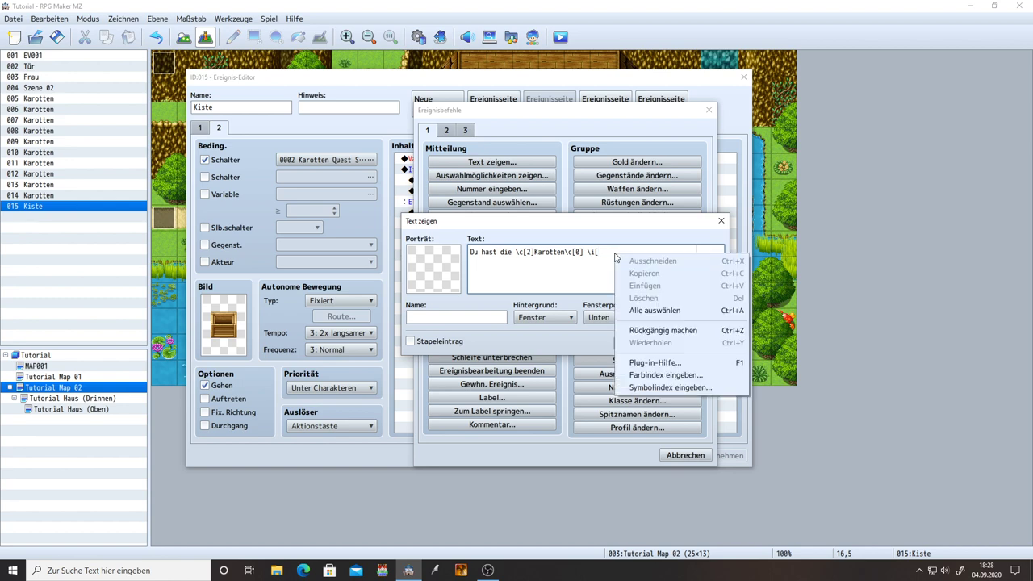
{"action": "left_click", "coordinate": [670, 387]}
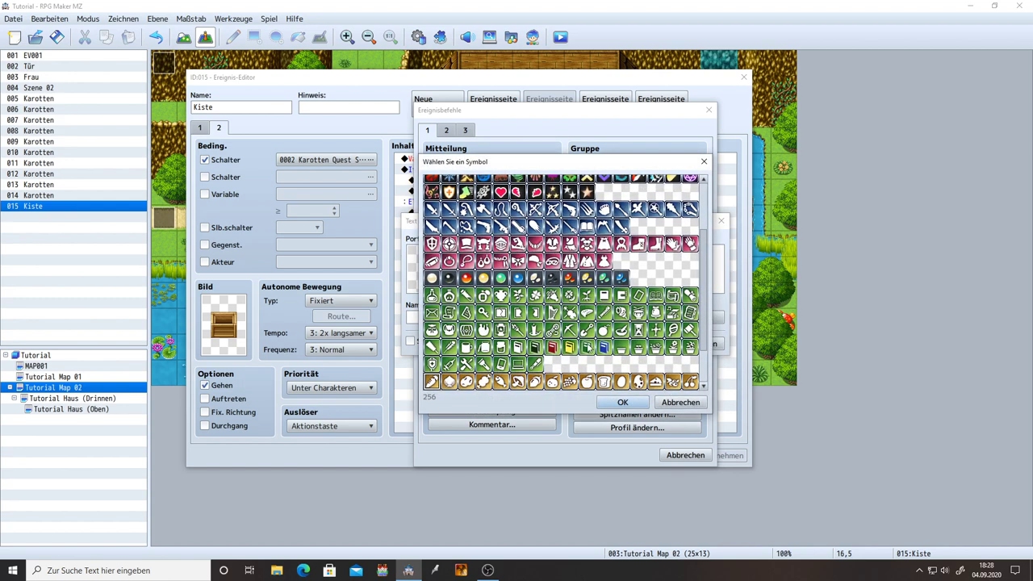
{"action": "double_click", "coordinate": [432, 340]}
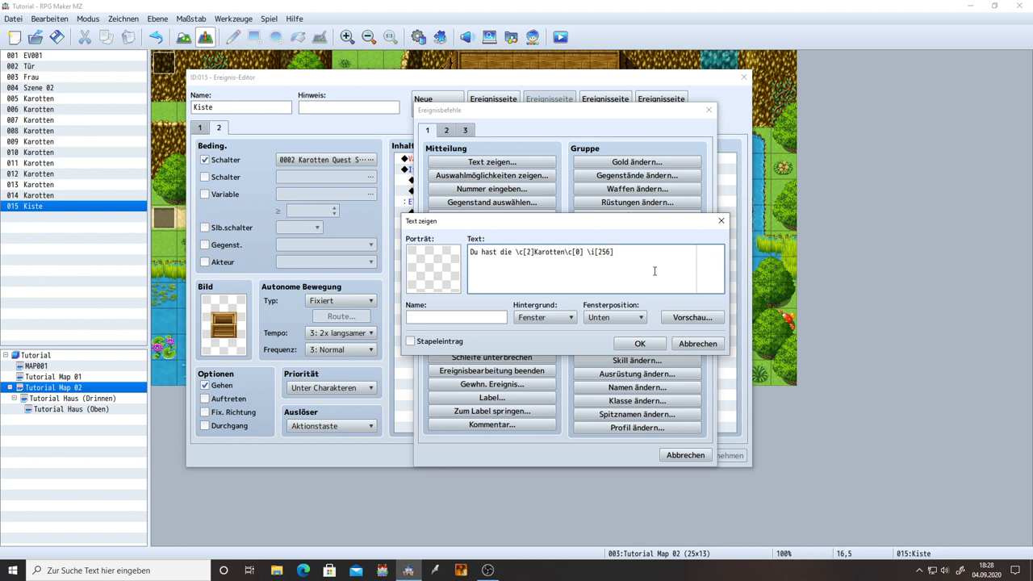
- Finish the message with " in die Kiste gelegt.", preview it, confirm the text command and apply the event changes
{"action": "type", "text": "in die Kiste gelegt"}
{"action": "key", "text": "alt+v"}
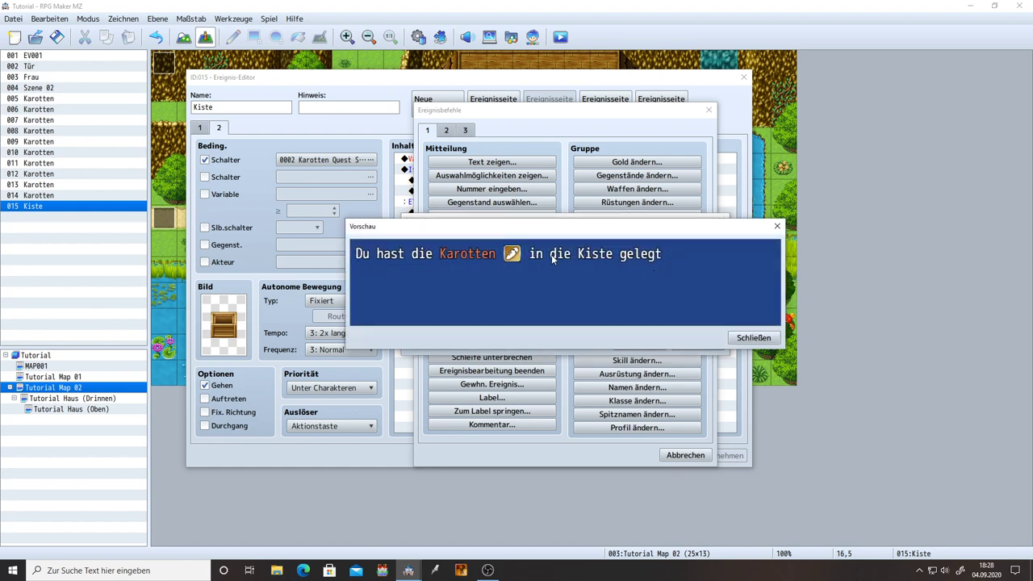
{"action": "left_click", "coordinate": [753, 338]}
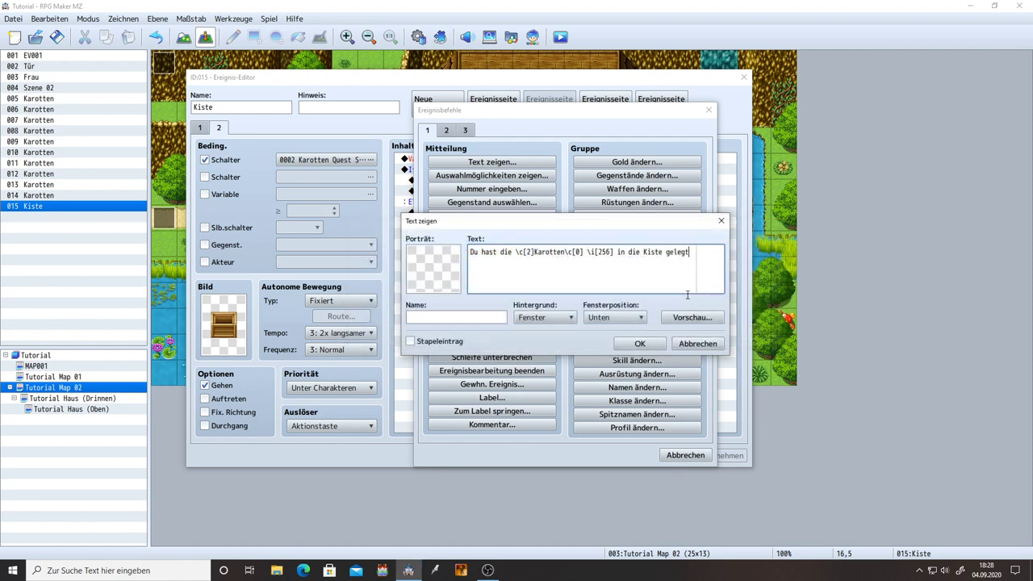
{"action": "type", "text": "."}
{"action": "left_click", "coordinate": [640, 344]}
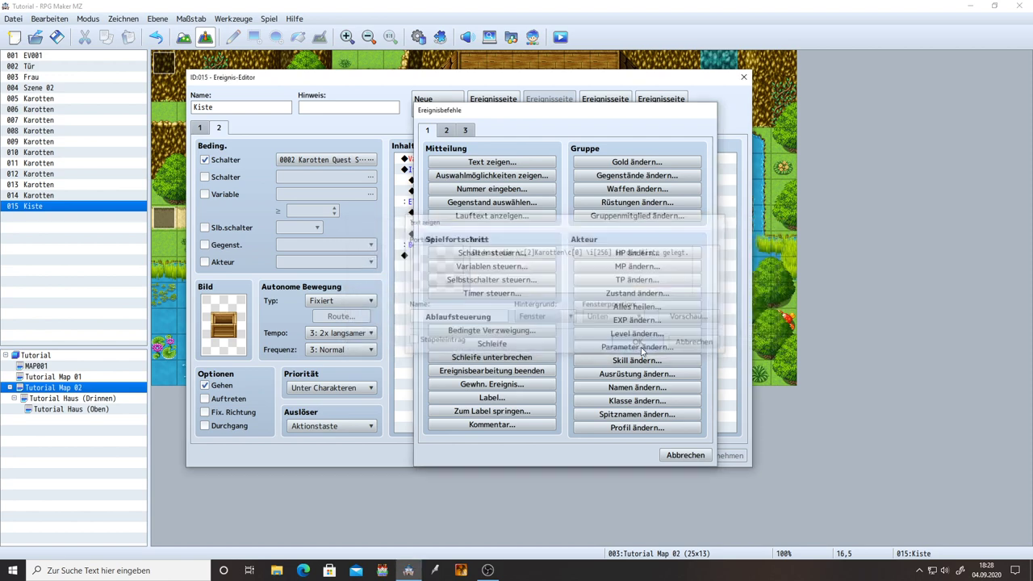
{"action": "left_click", "coordinate": [722, 456]}
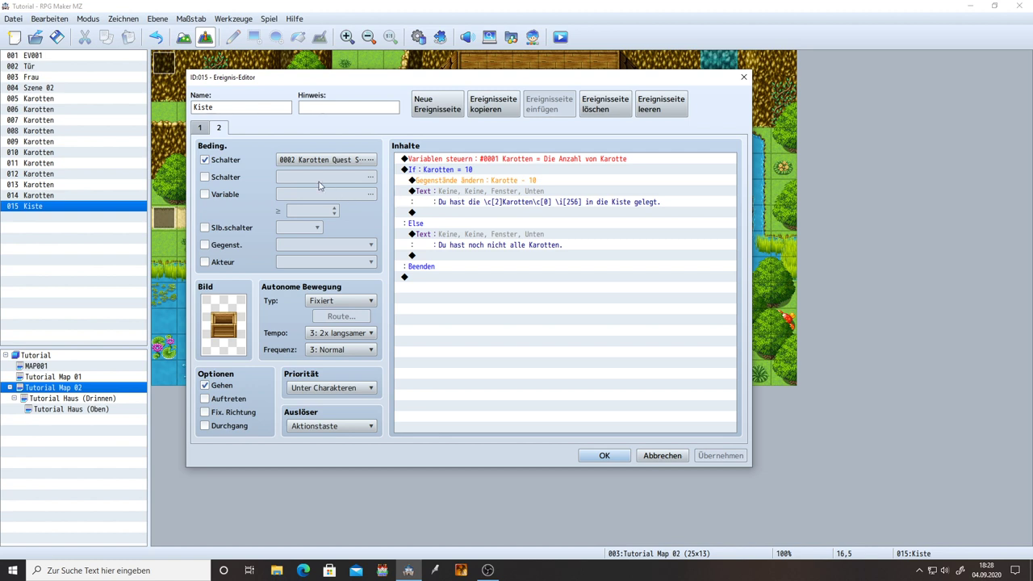
{"action": "left_click", "coordinate": [201, 129]}
{"action": "left_click", "coordinate": [218, 129]}
{"action": "left_click", "coordinate": [470, 216]}
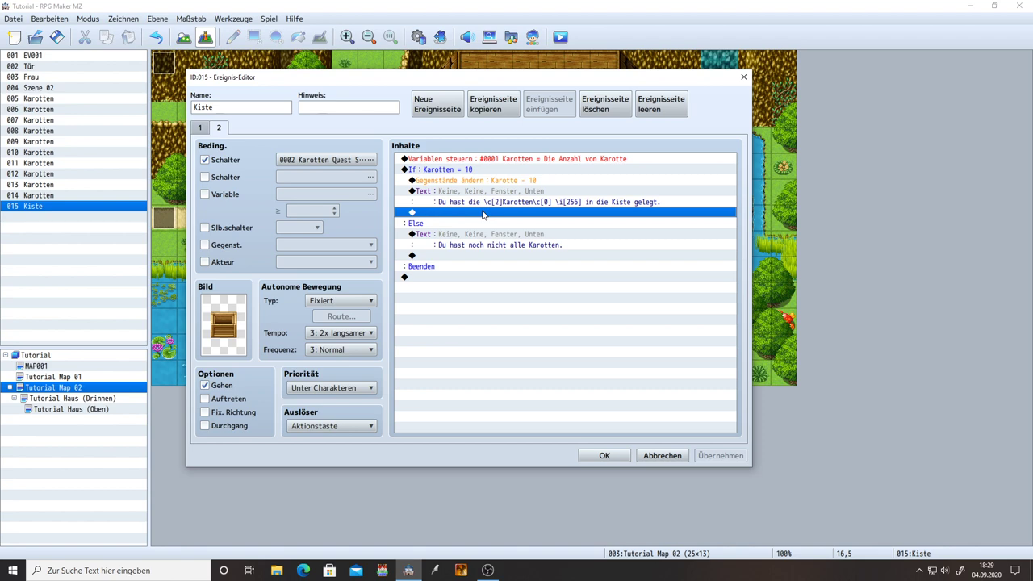
{"action": "double_click", "coordinate": [482, 213]}
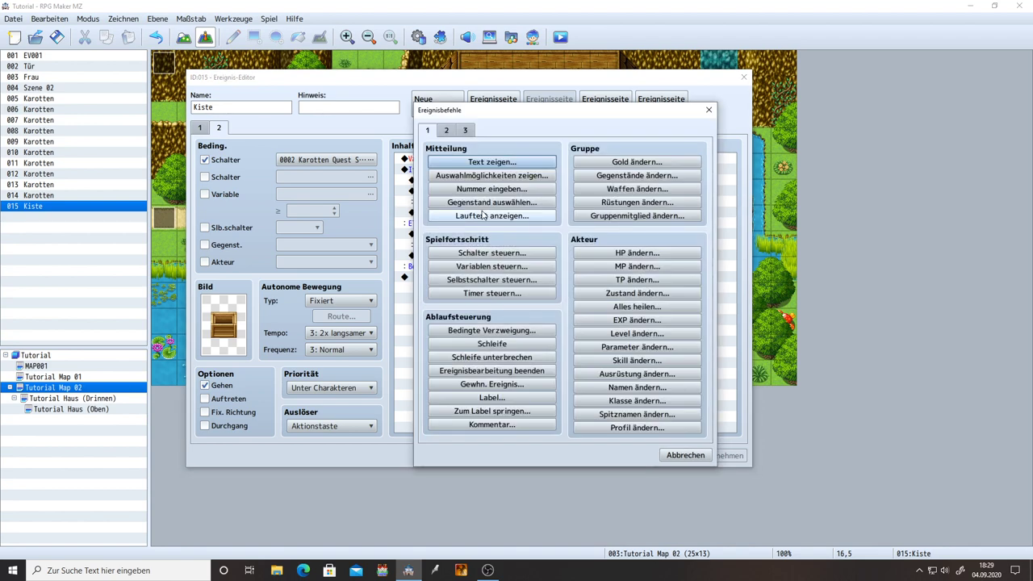
{"action": "left_click", "coordinate": [708, 110]}
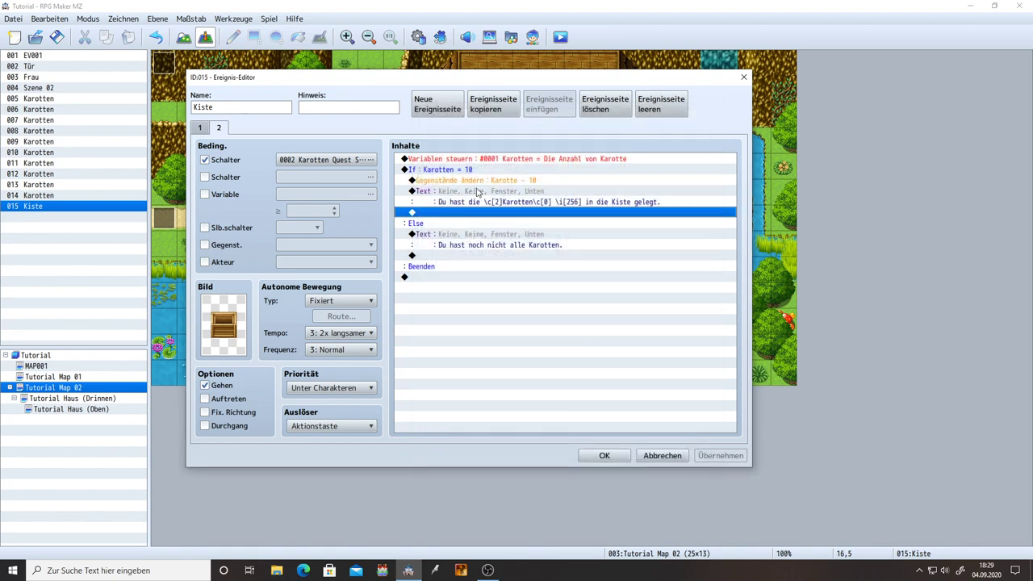
- Try to add a Bewegungsroute festlegen command for Dieses Ereignis in the If branch with a Bild ändern instruction
{"action": "left_click", "coordinate": [478, 192]}
{"action": "double_click", "coordinate": [483, 212]}
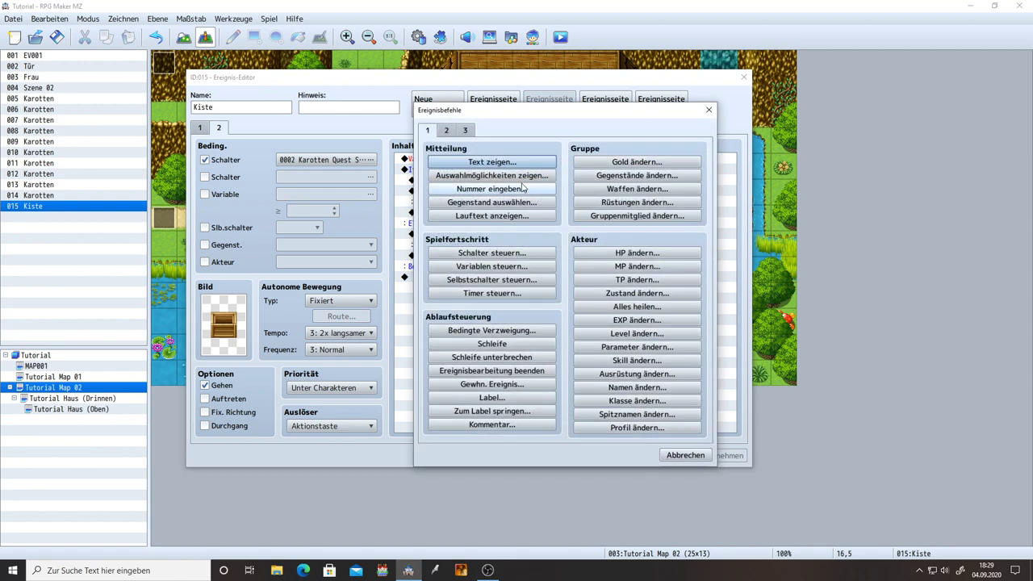
{"action": "left_click", "coordinate": [446, 132]}
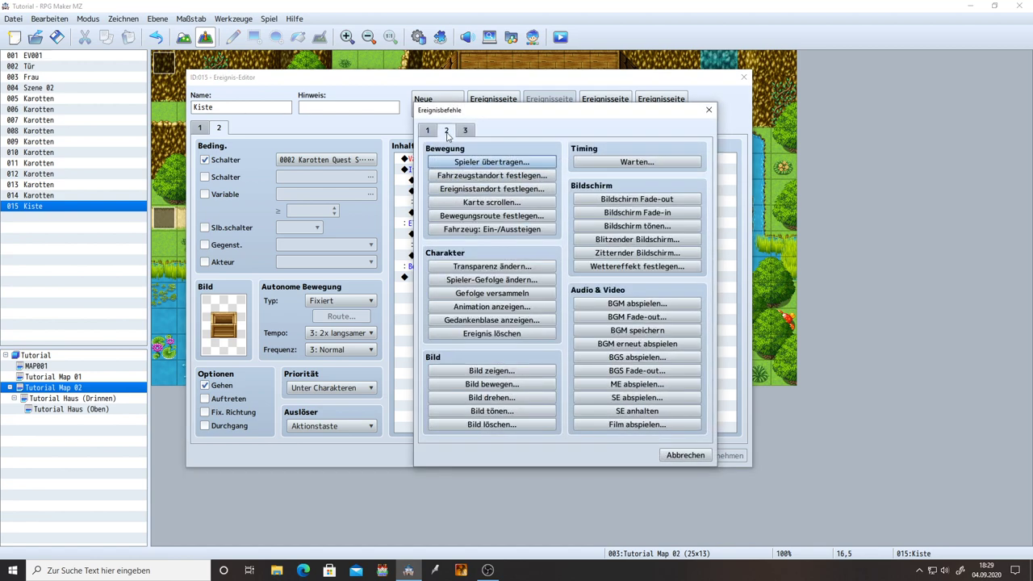
{"action": "left_click", "coordinate": [482, 216]}
{"action": "left_click", "coordinate": [436, 184]}
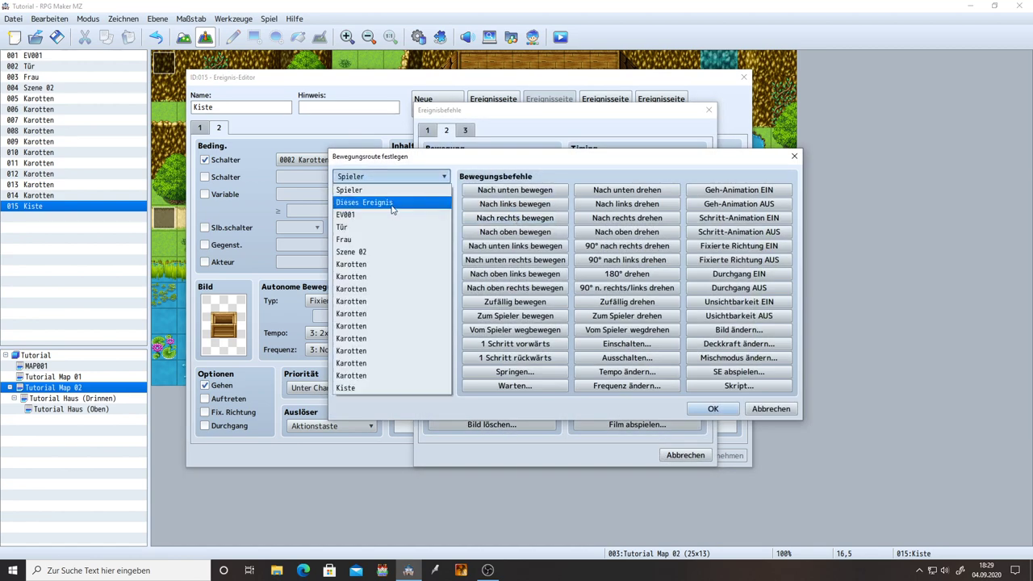
{"action": "left_click", "coordinate": [386, 202]}
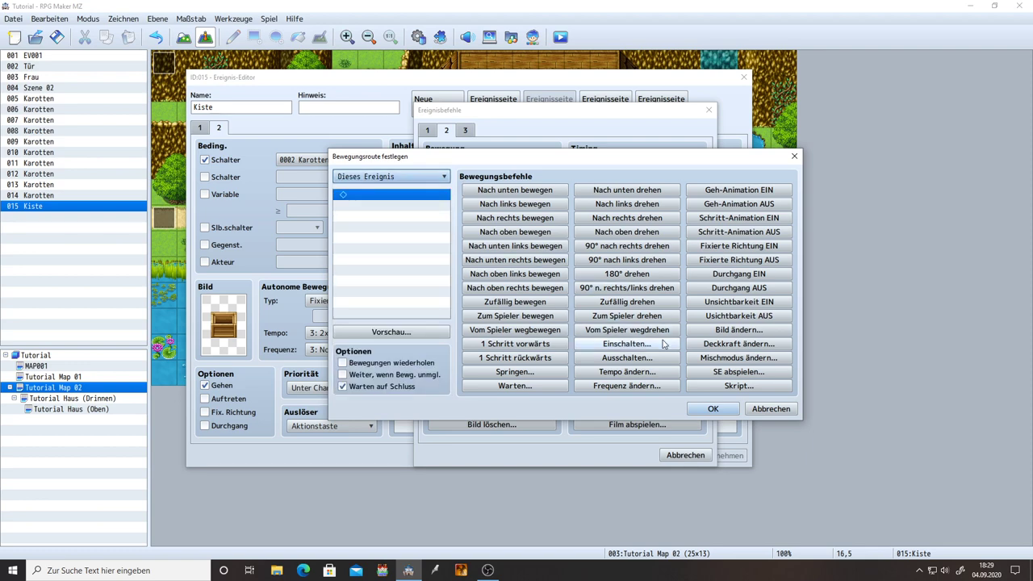
{"action": "left_click", "coordinate": [739, 329]}
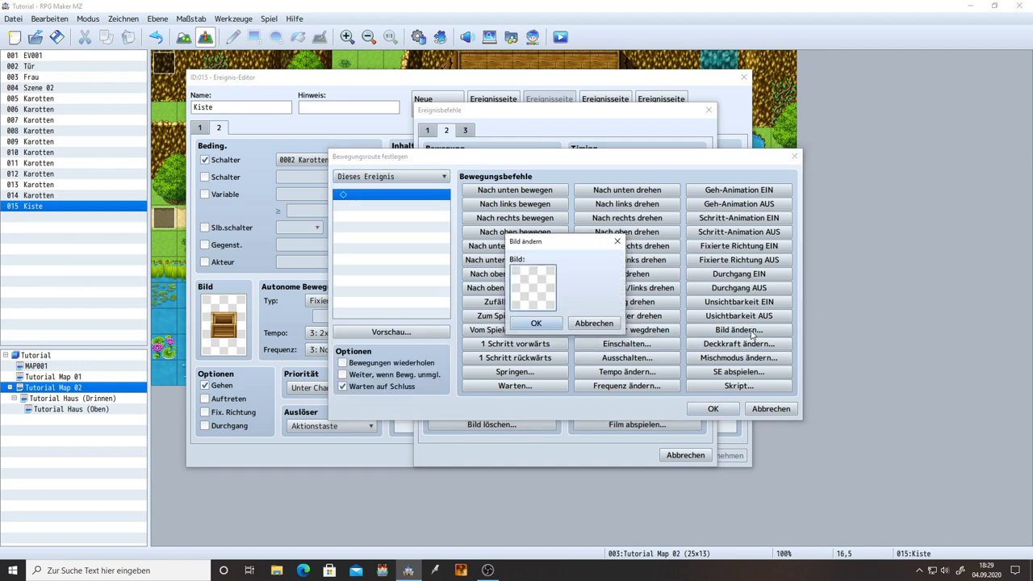
- Look through the images offered for the route's Bild ändern instruction for tileset entries, and cancel the movement route
{"action": "double_click", "coordinate": [531, 295]}
{"action": "scroll", "coordinate": [407, 339], "scroll_direction": "down", "scroll_amount": 10}
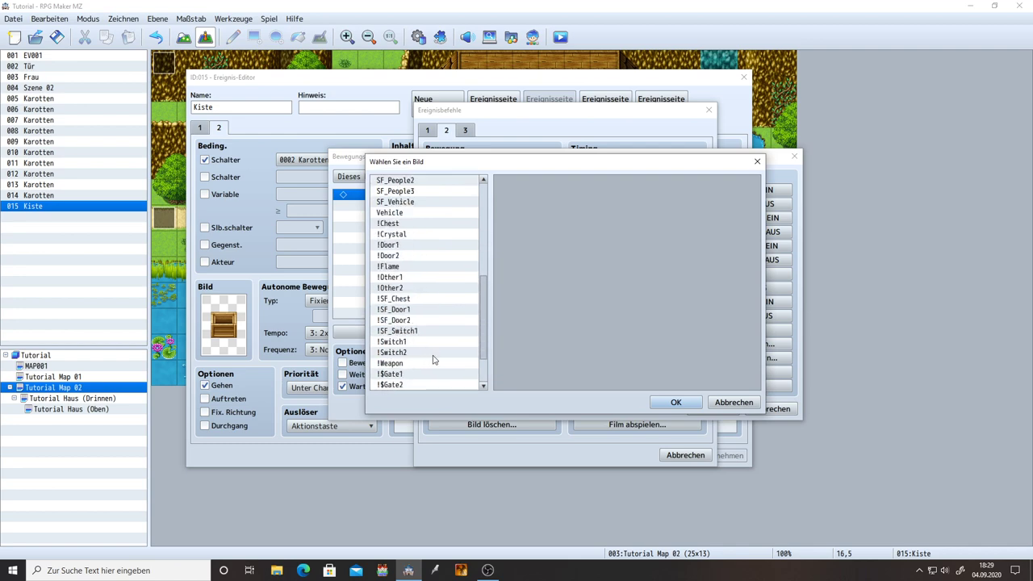
{"action": "scroll", "coordinate": [408, 388], "scroll_direction": "down", "scroll_amount": 1}
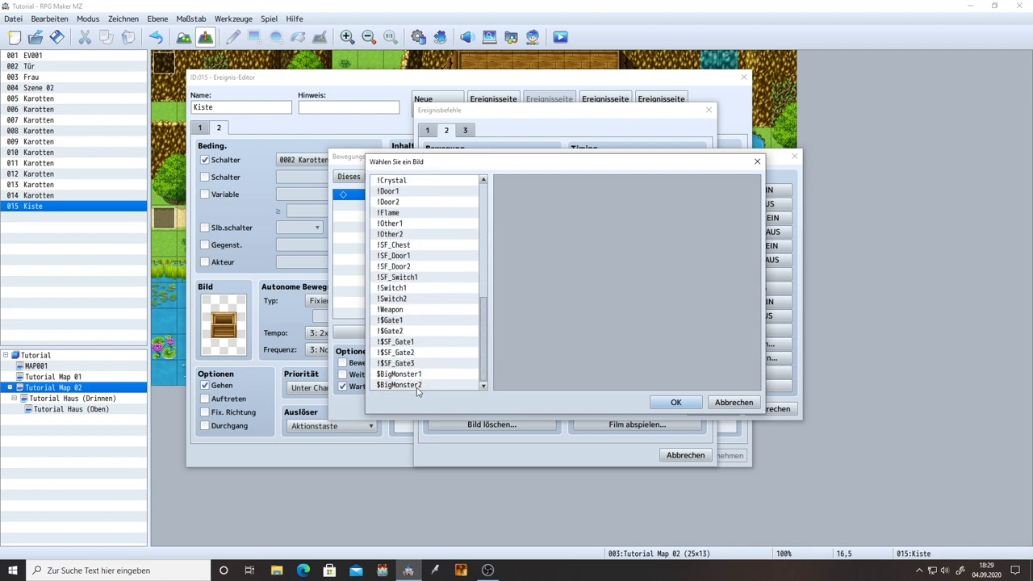
{"action": "left_click", "coordinate": [433, 374]}
{"action": "left_click", "coordinate": [428, 385]}
{"action": "left_click_drag", "start_coordinate": [486, 370], "coordinate": [484, 196]}
{"action": "left_click", "coordinate": [428, 182]}
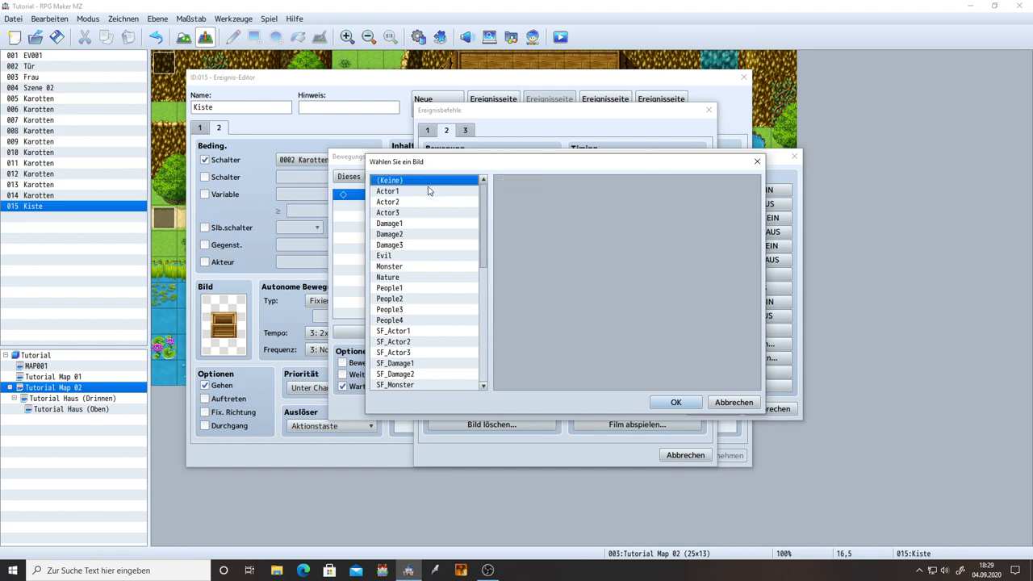
{"action": "scroll", "coordinate": [476, 367], "scroll_direction": "down", "scroll_amount": 4}
{"action": "scroll", "coordinate": [478, 370], "scroll_direction": "down", "scroll_amount": 4}
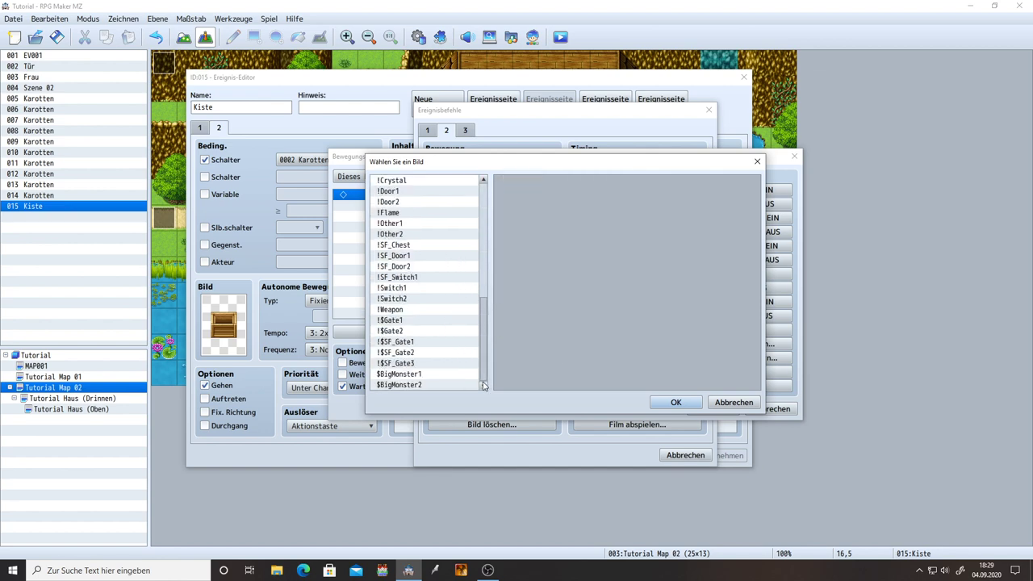
{"action": "left_click", "coordinate": [469, 385]}
{"action": "left_click", "coordinate": [733, 402]}
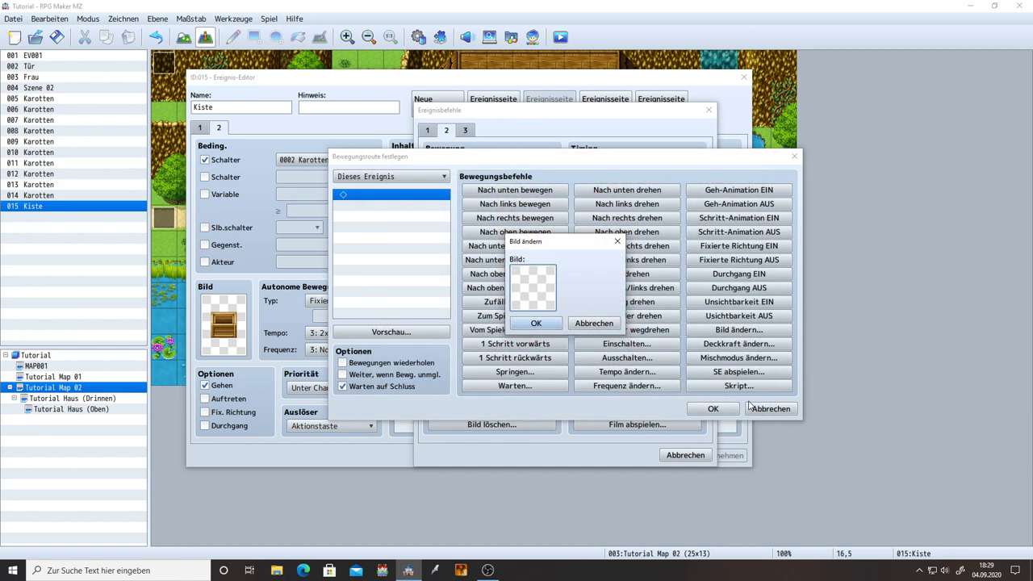
{"action": "left_click", "coordinate": [595, 323]}
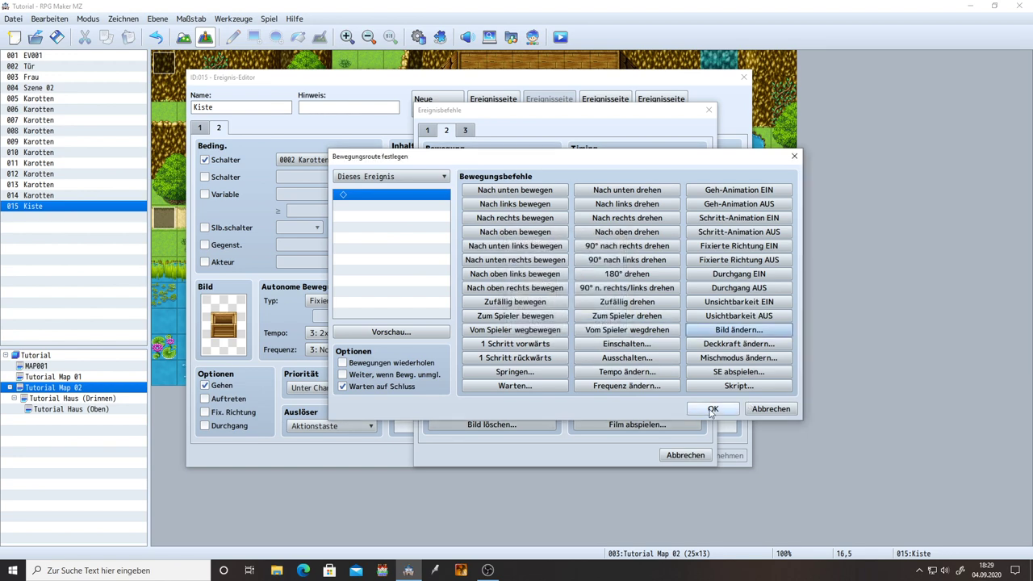
{"action": "left_click", "coordinate": [773, 410]}
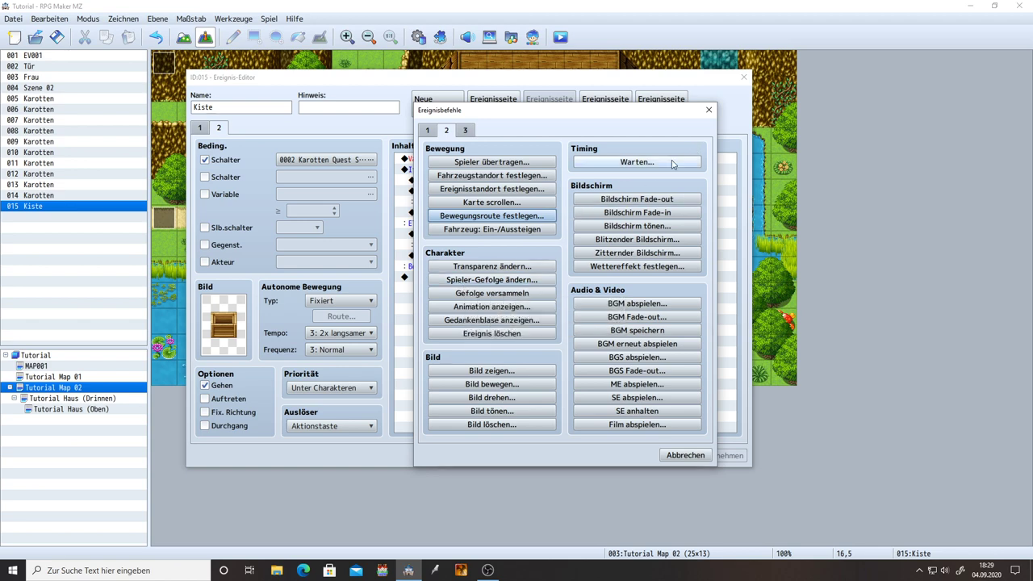
{"action": "left_click", "coordinate": [710, 113]}
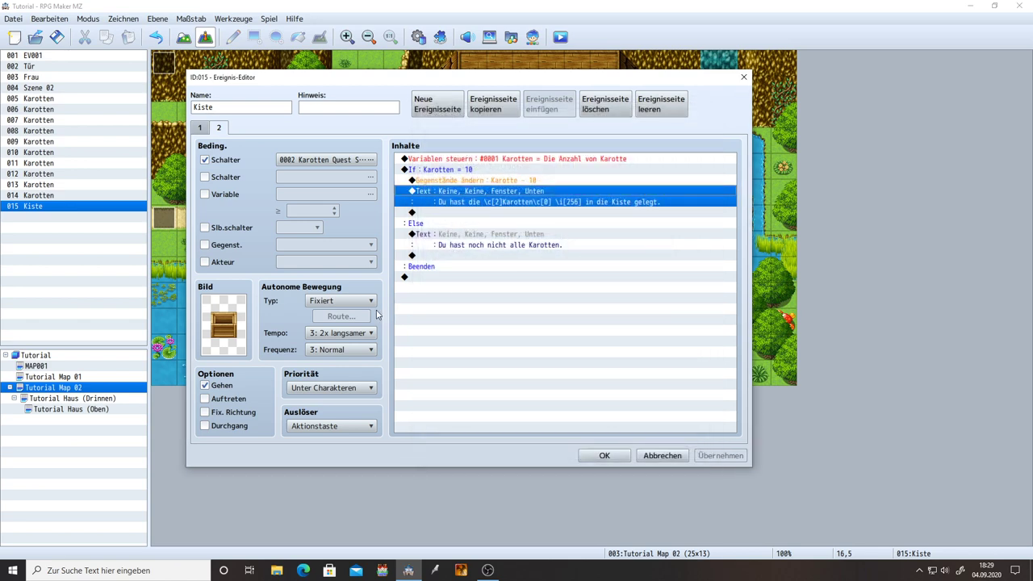
- Examine the Kachelset B and Kachelset C entries offered for the crate event's page 2 image, and cancel the selection
{"action": "double_click", "coordinate": [239, 321]}
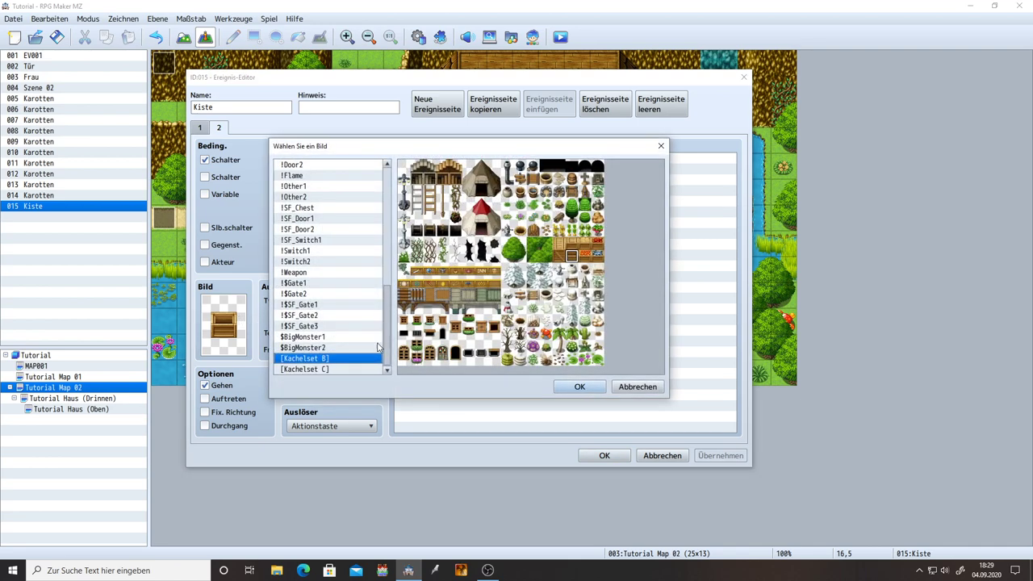
{"action": "left_click", "coordinate": [307, 369]}
{"action": "left_click", "coordinate": [308, 358]}
{"action": "left_click", "coordinate": [637, 386]}
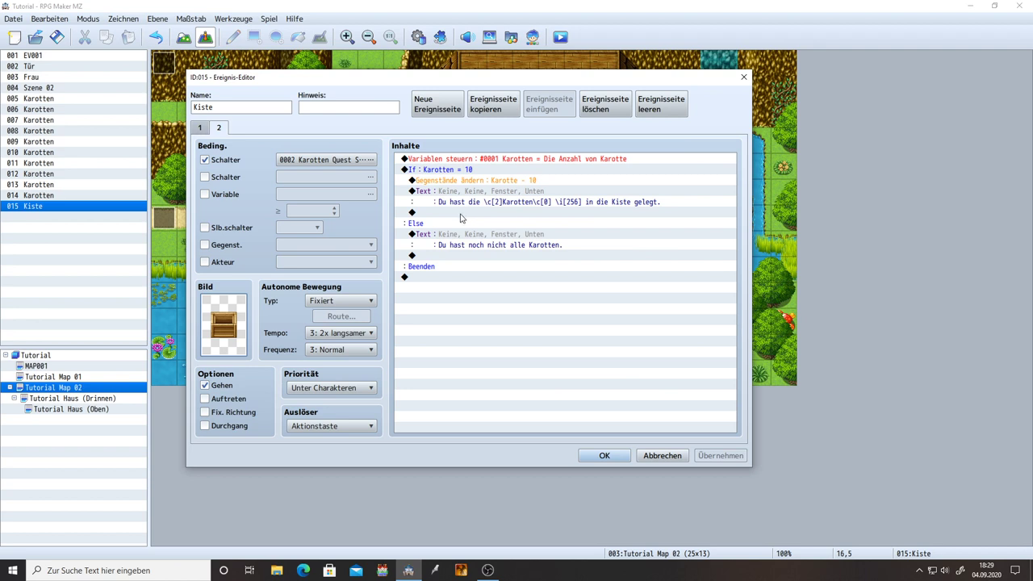
- Look through the three pages of event commands available for the end of the If branch, and close the list
{"action": "left_click", "coordinate": [473, 215]}
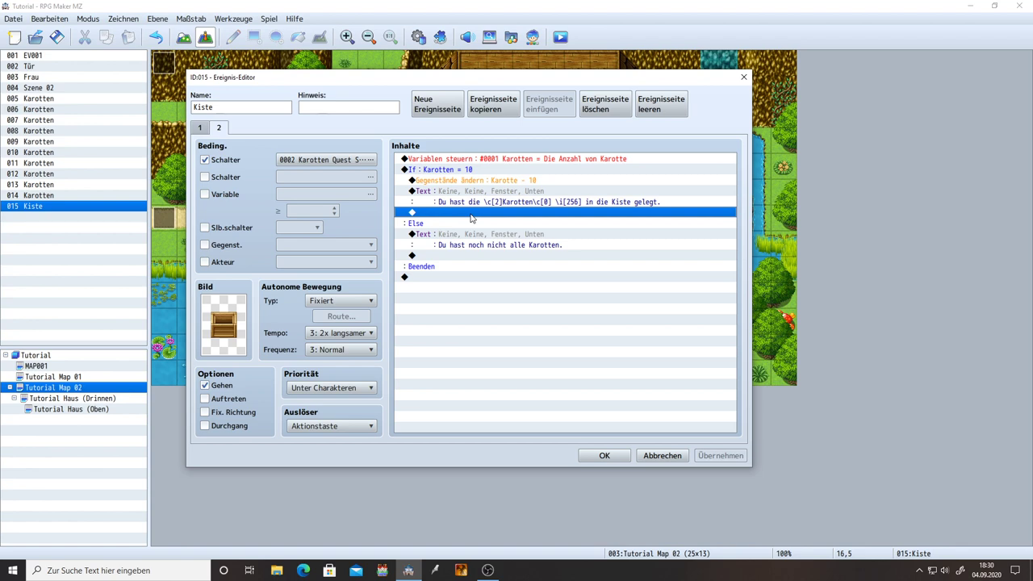
{"action": "double_click", "coordinate": [472, 213]}
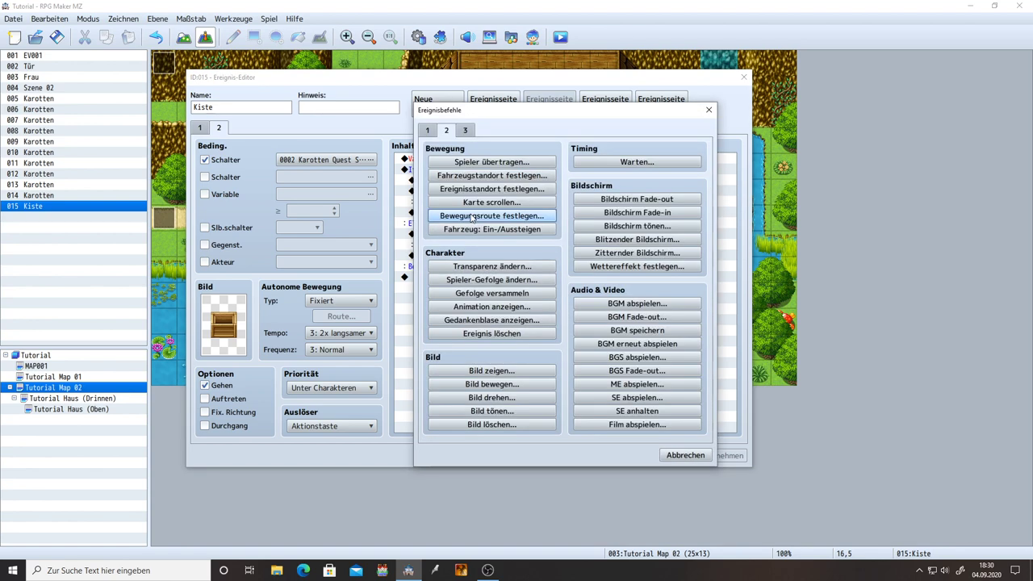
{"action": "left_click", "coordinate": [709, 110]}
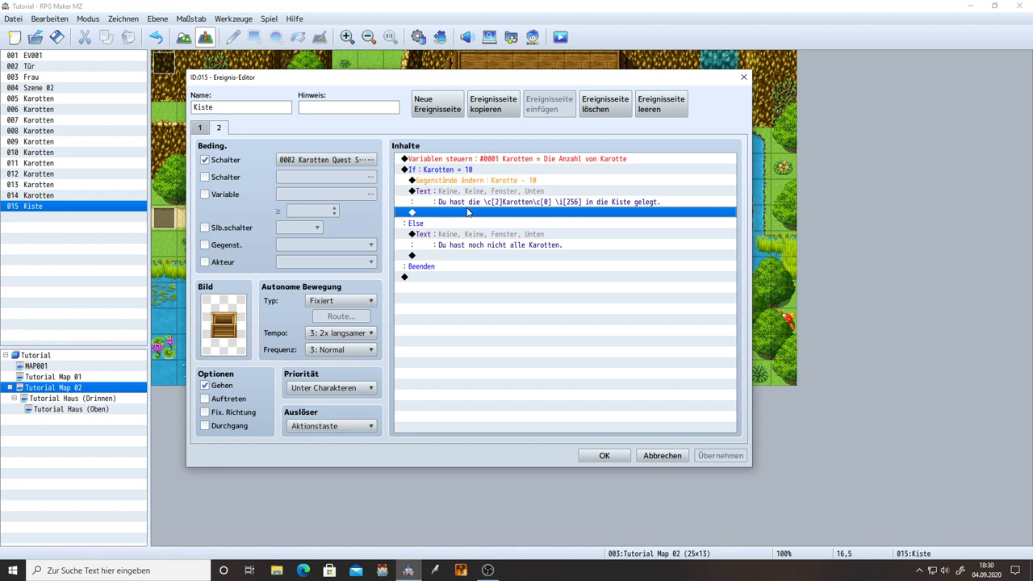
{"action": "double_click", "coordinate": [460, 214]}
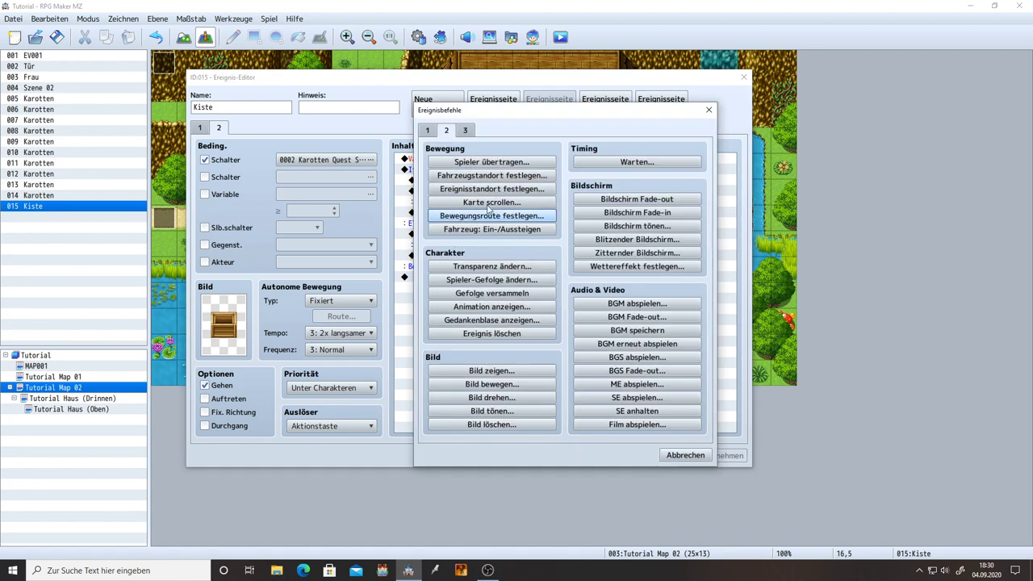
{"action": "left_click", "coordinate": [429, 131]}
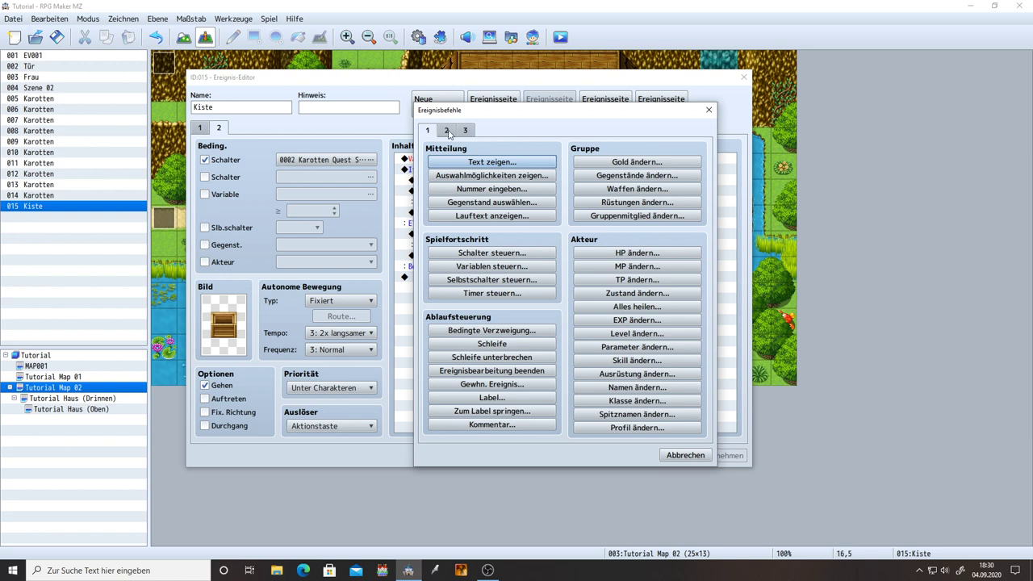
{"action": "left_click", "coordinate": [447, 131]}
{"action": "left_click", "coordinate": [465, 132]}
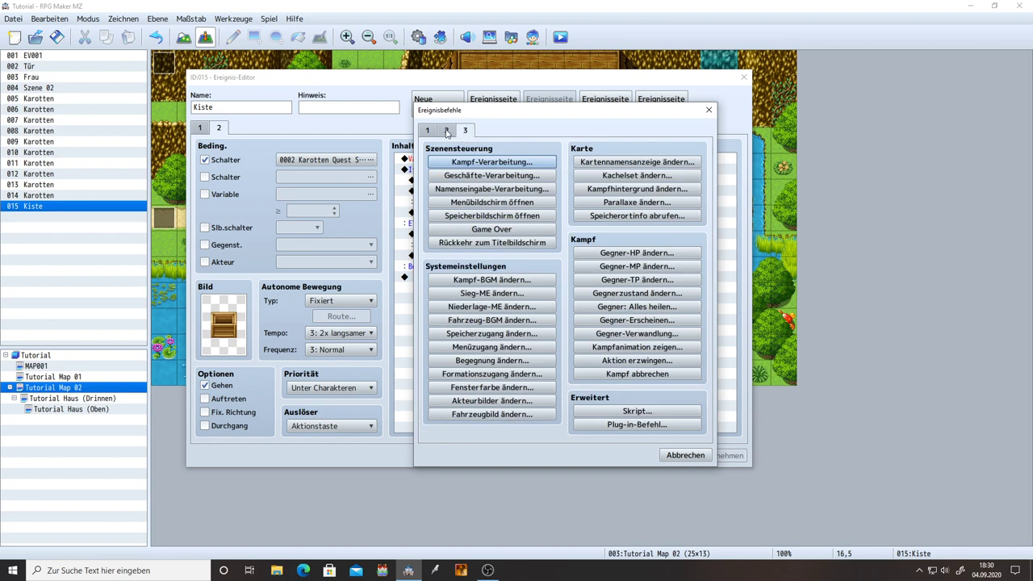
{"action": "left_click", "coordinate": [429, 130]}
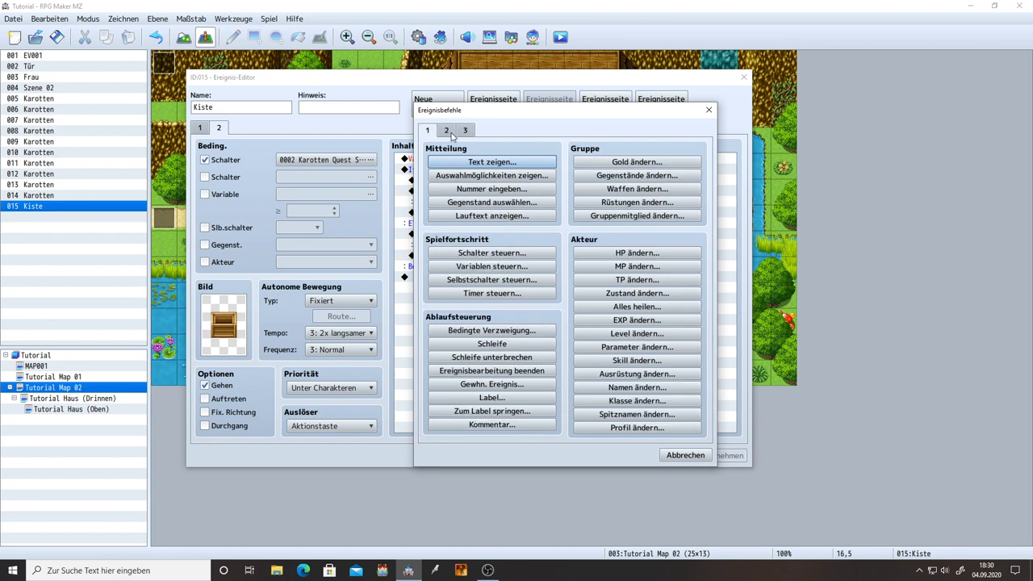
{"action": "left_click", "coordinate": [707, 110]}
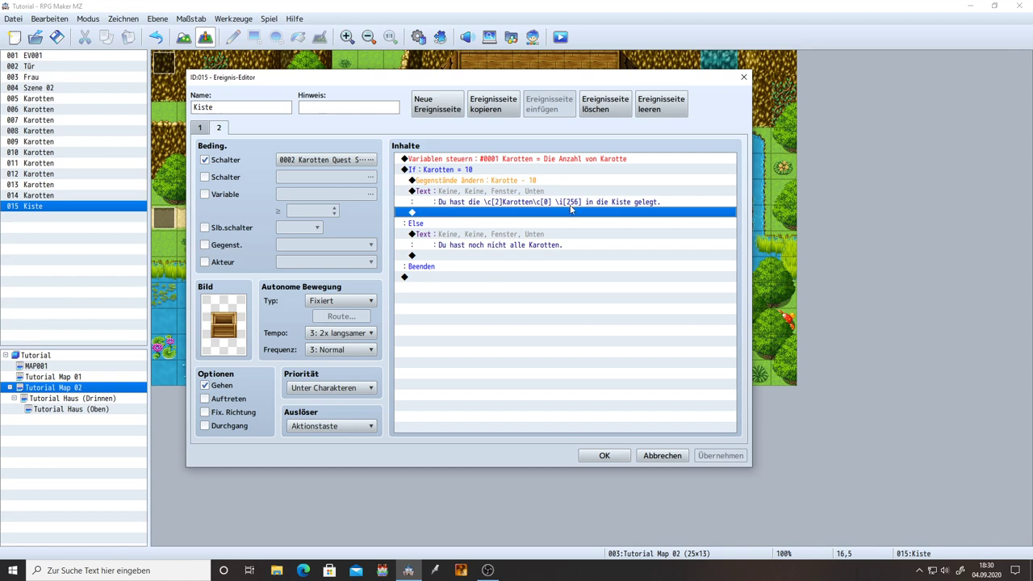
- Add a Selbstschalter steuern command setting self switch A to EIN at the end of page 2's If branch
{"action": "double_click", "coordinate": [511, 213]}
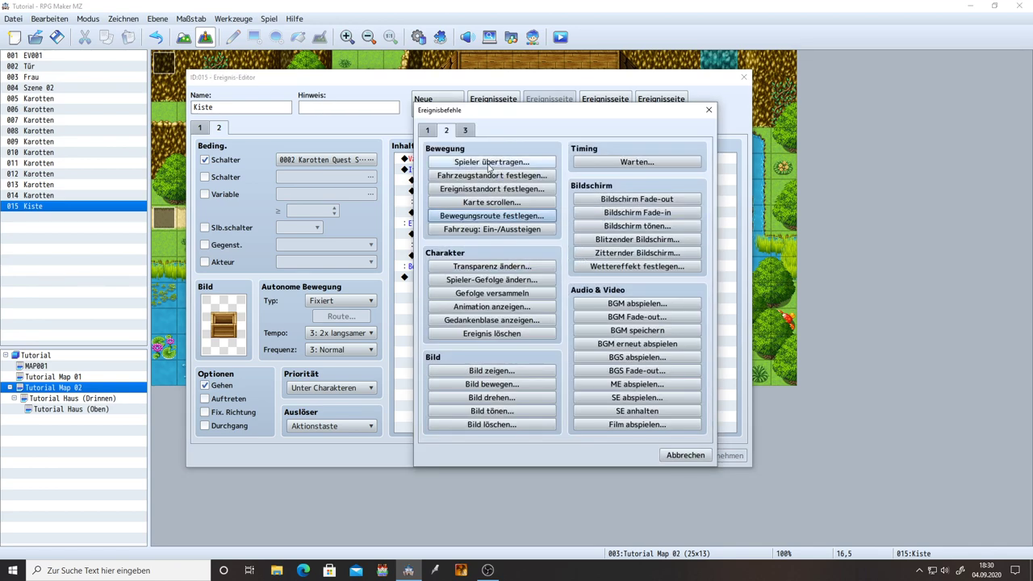
{"action": "left_click", "coordinate": [426, 132]}
{"action": "left_click", "coordinate": [494, 279]}
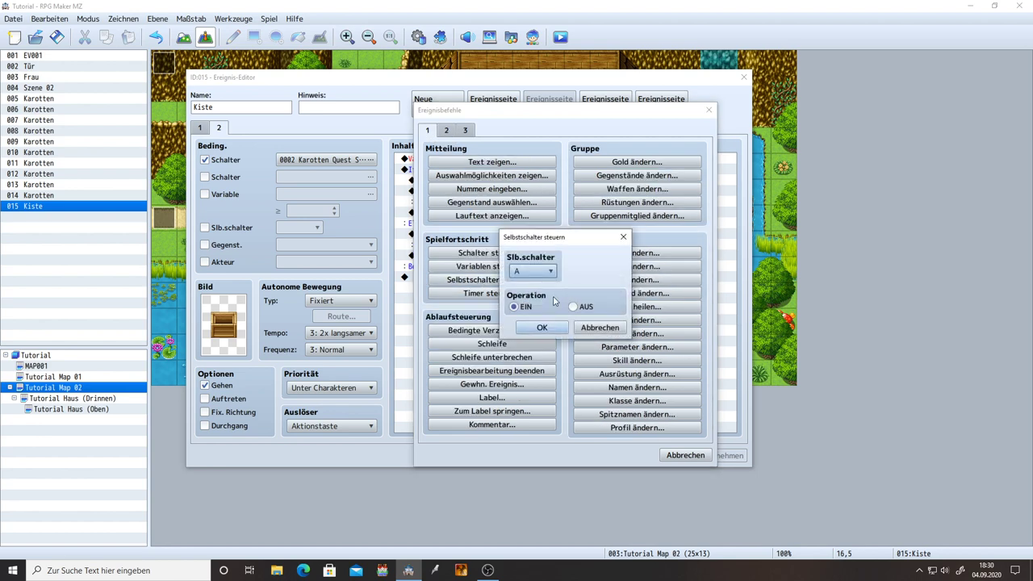
{"action": "left_click", "coordinate": [539, 327]}
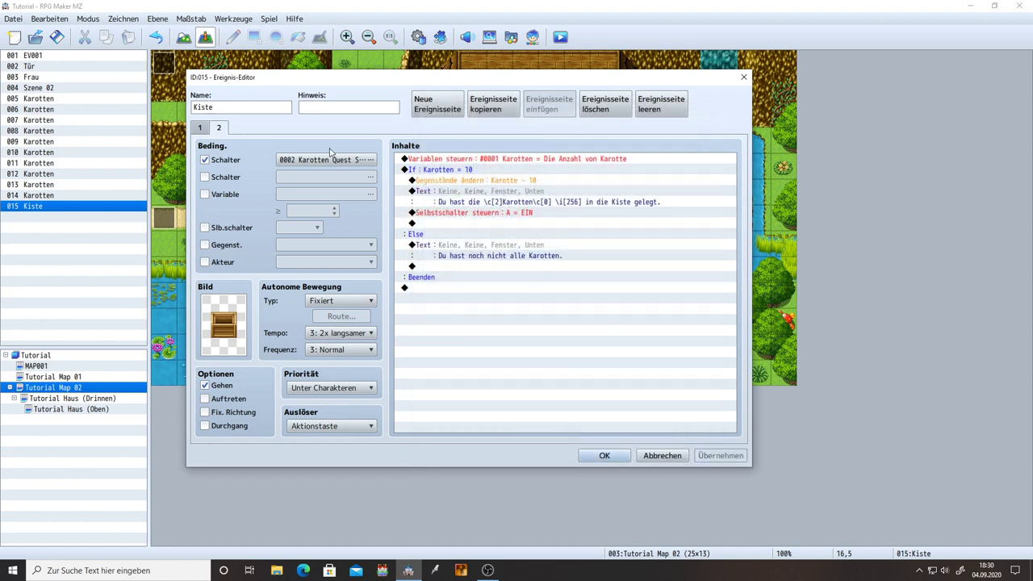
- Create a third page for the crate event with self switch A as its only condition
{"action": "left_click", "coordinate": [436, 108]}
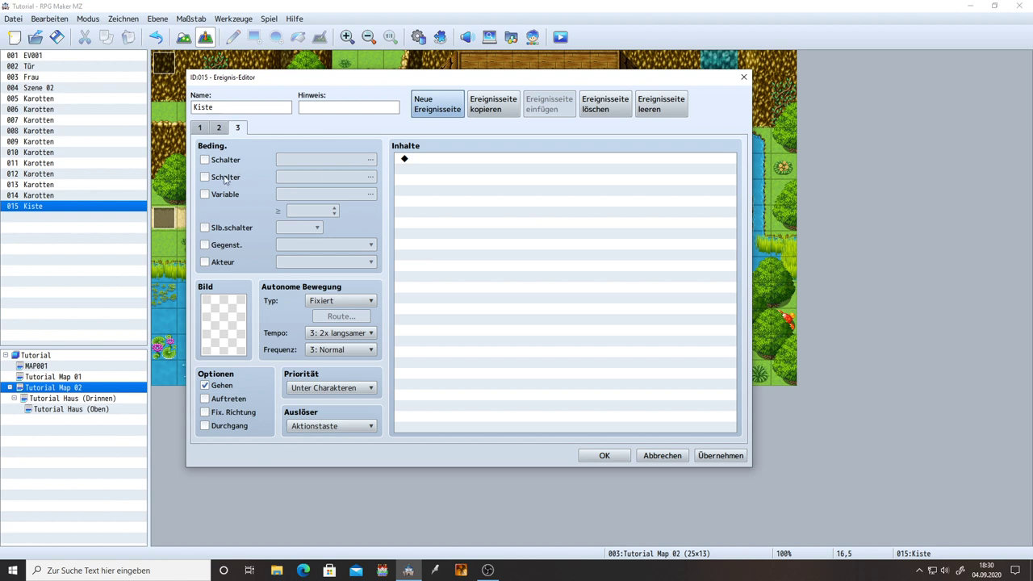
{"action": "left_click", "coordinate": [223, 160]}
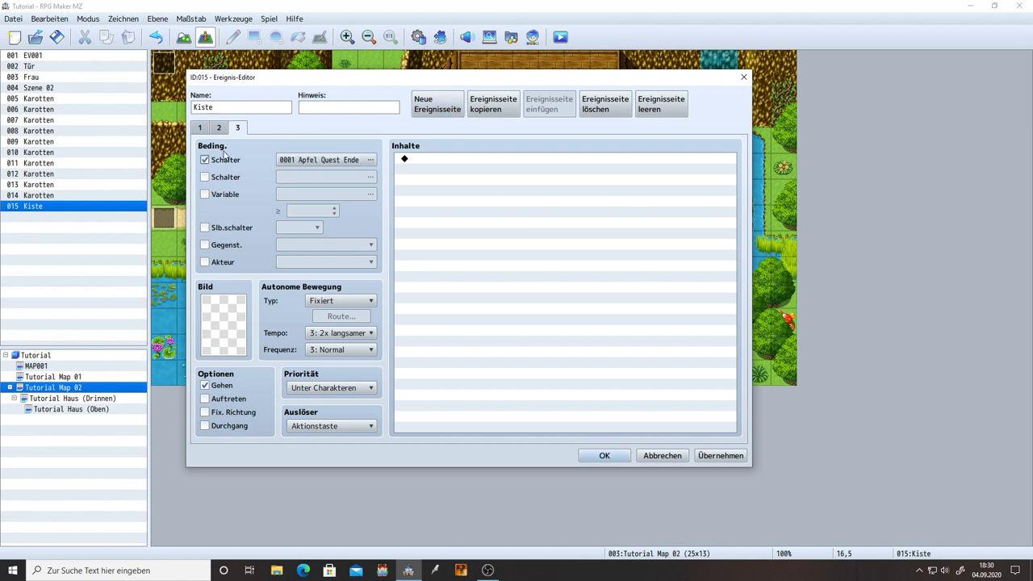
{"action": "left_click", "coordinate": [224, 159]}
{"action": "left_click", "coordinate": [227, 228]}
- Set page 3's image to the filled crate from Kachelset B and apply the event changes
{"action": "double_click", "coordinate": [229, 314]}
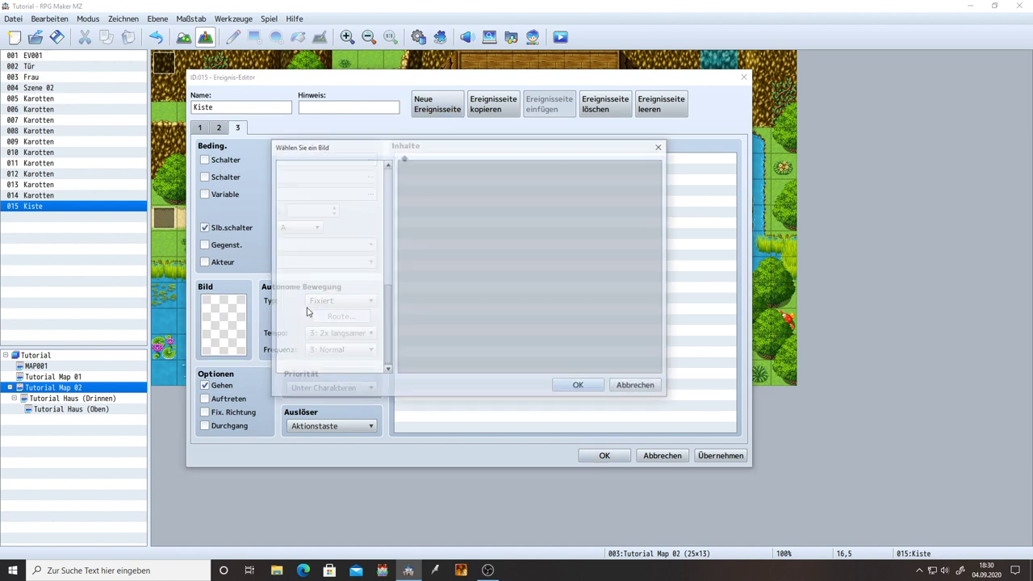
{"action": "scroll", "coordinate": [380, 339], "scroll_direction": "down", "scroll_amount": 3}
{"action": "left_click", "coordinate": [325, 363]}
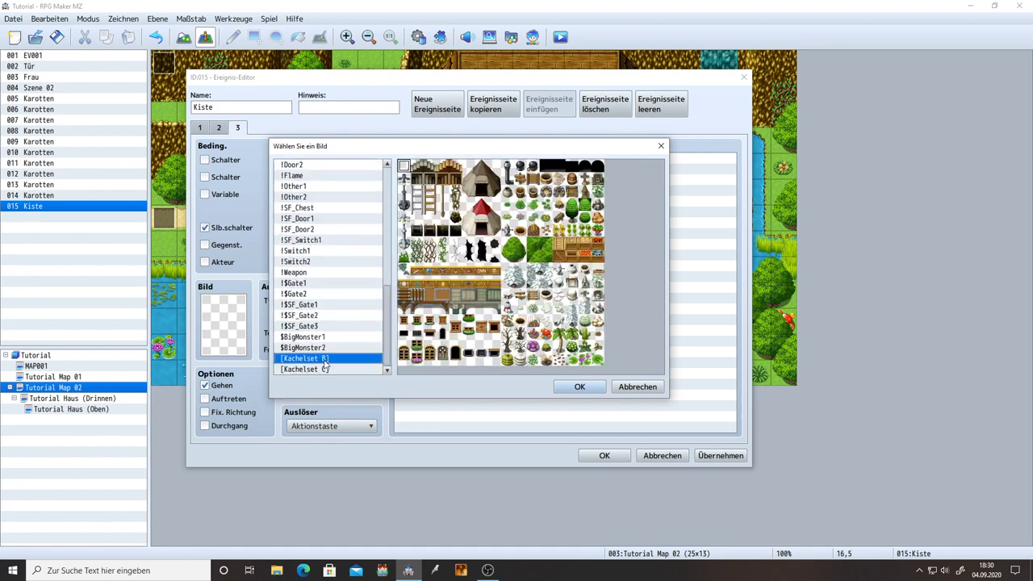
{"action": "double_click", "coordinate": [586, 262]}
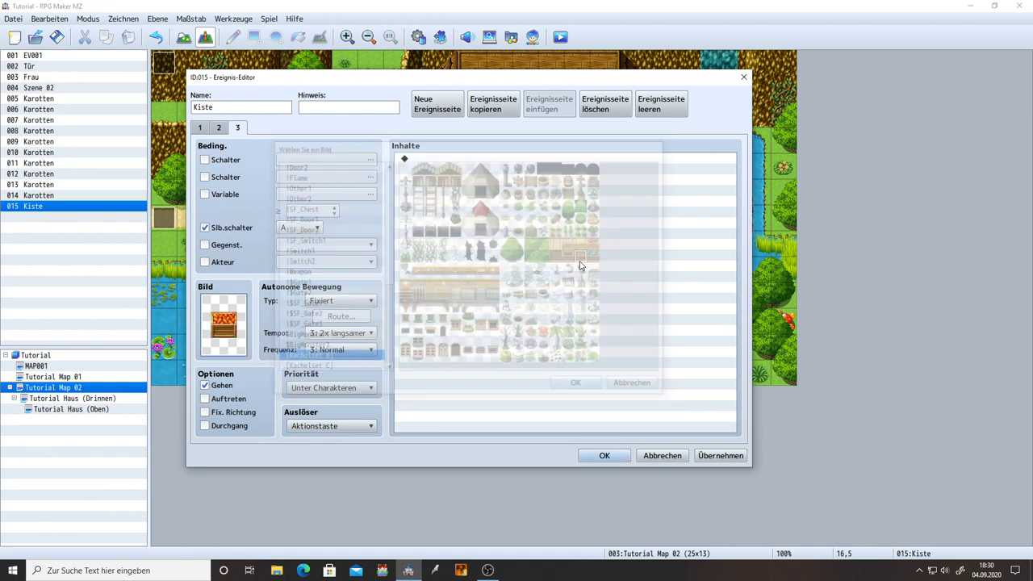
{"action": "left_click", "coordinate": [707, 457]}
- Compare the conditions, images and contents of the crate event's three pages
{"action": "left_click", "coordinate": [218, 128]}
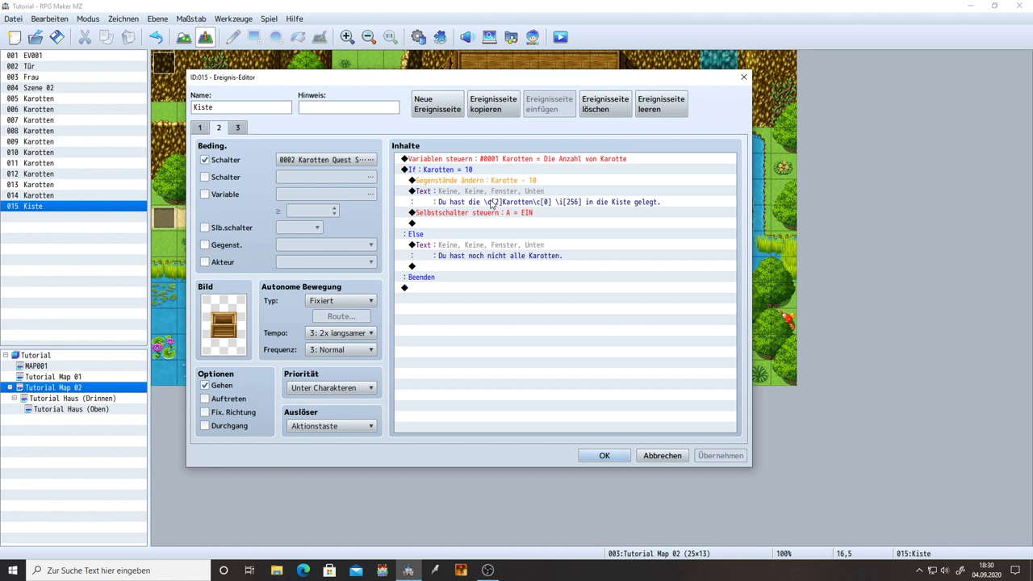
{"action": "left_click", "coordinate": [239, 128]}
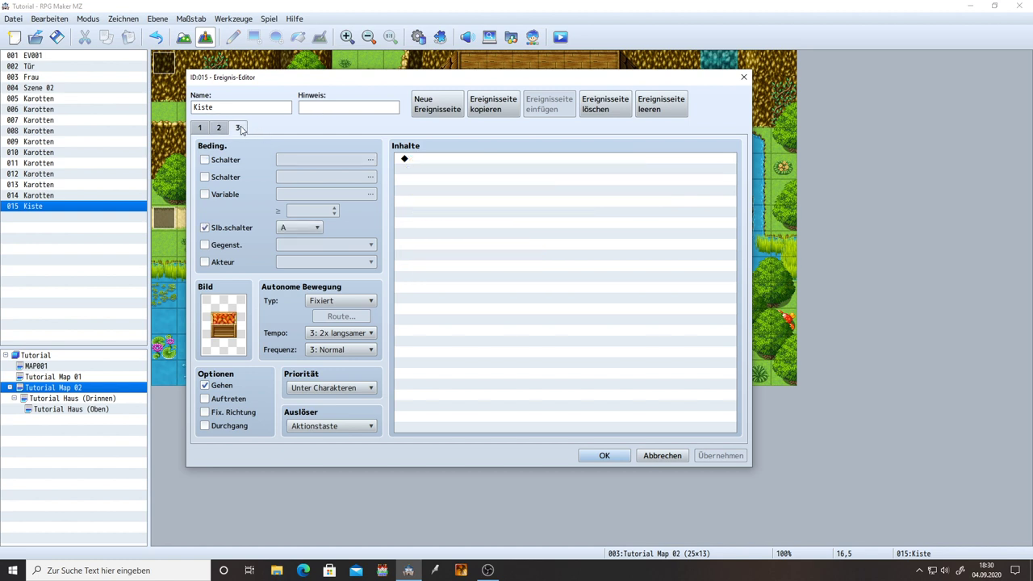
{"action": "left_click", "coordinate": [227, 130]}
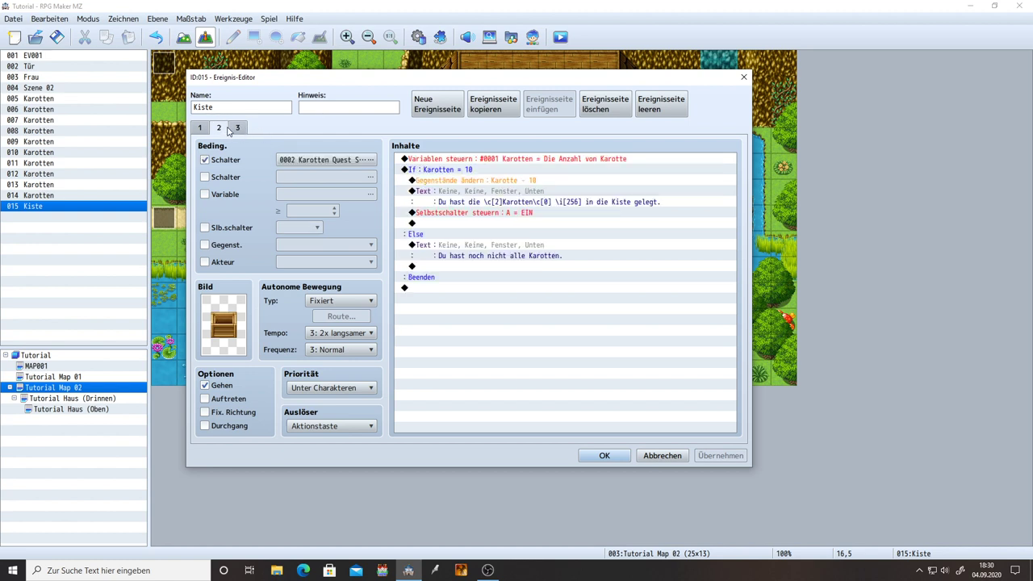
{"action": "left_click", "coordinate": [202, 129]}
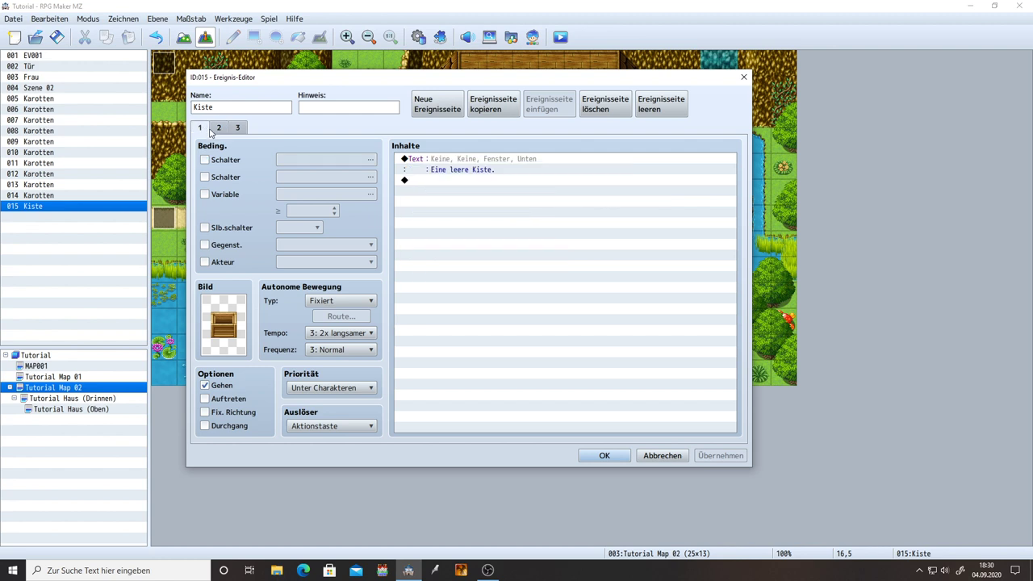
{"action": "left_click", "coordinate": [223, 131]}
{"action": "left_click", "coordinate": [204, 131]}
{"action": "key", "text": "Right"}
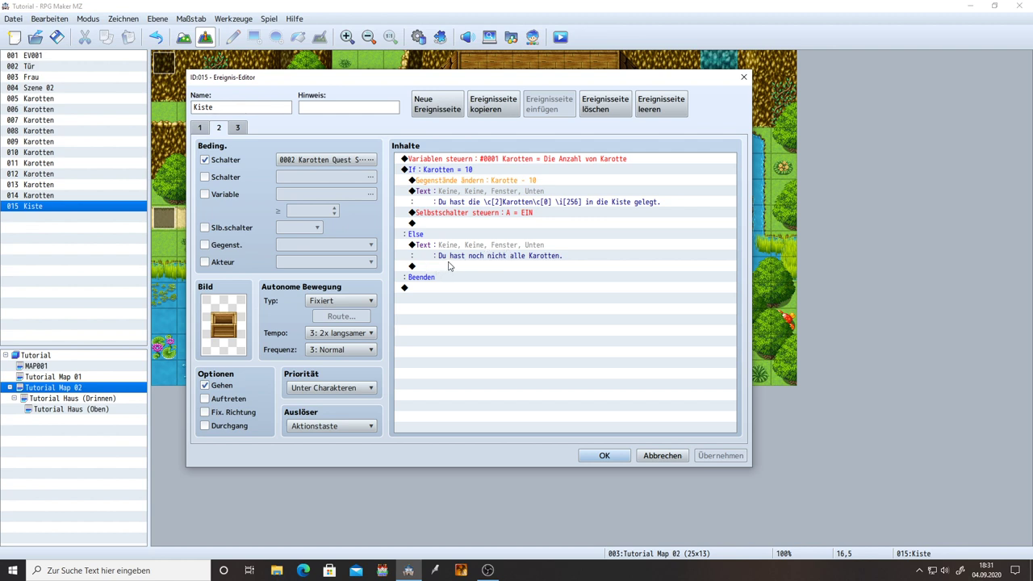
- Check page 2's carrot removal, If condition and Else message, and page 3's self switch condition, without changing them
{"action": "left_click", "coordinate": [531, 181]}
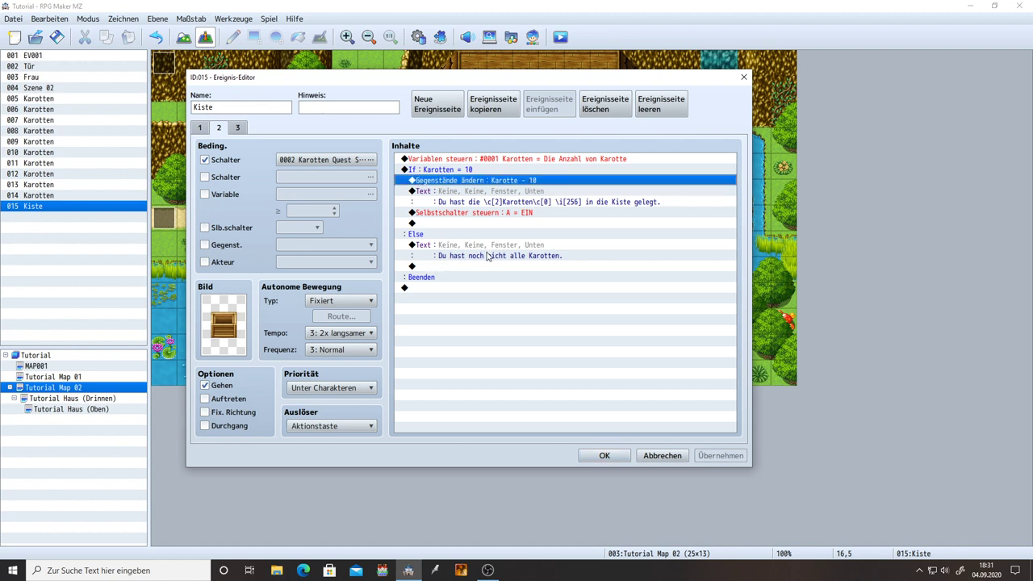
{"action": "key", "text": "Return"}
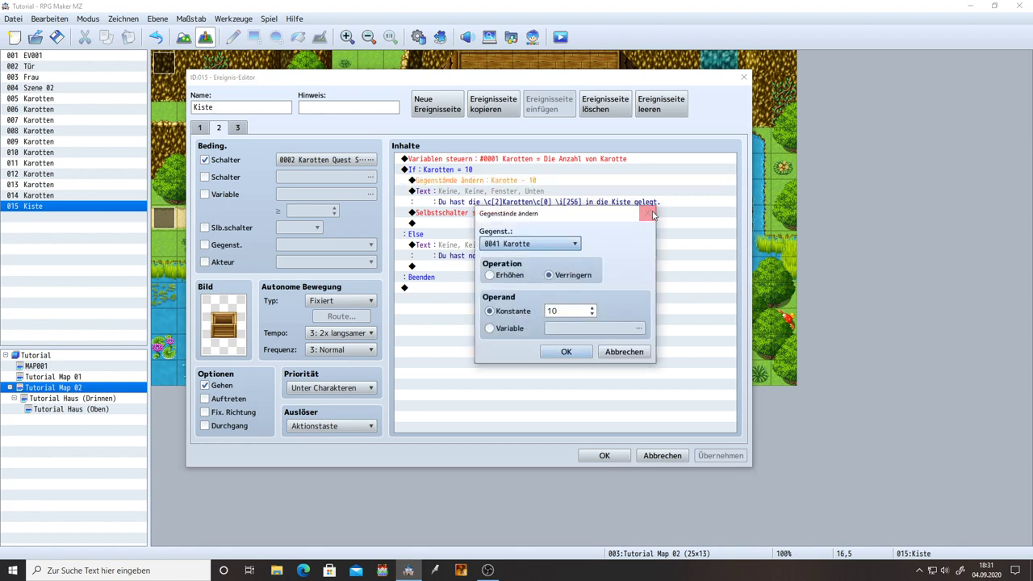
{"action": "left_click", "coordinate": [651, 211]}
{"action": "left_click", "coordinate": [510, 169]}
{"action": "key", "text": "Return"}
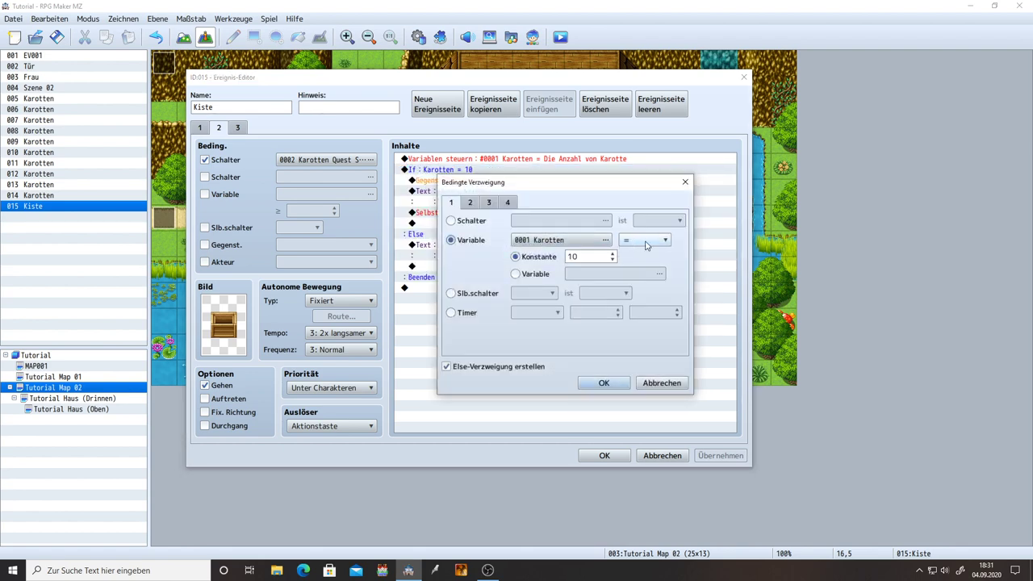
{"action": "left_click", "coordinate": [662, 383]}
{"action": "left_click", "coordinate": [481, 267]}
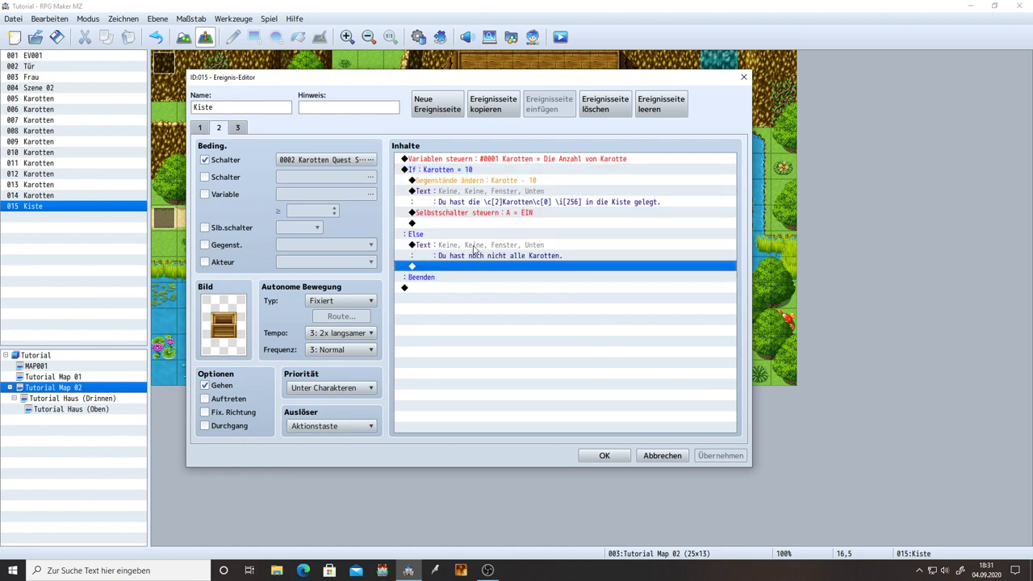
{"action": "left_click", "coordinate": [474, 249]}
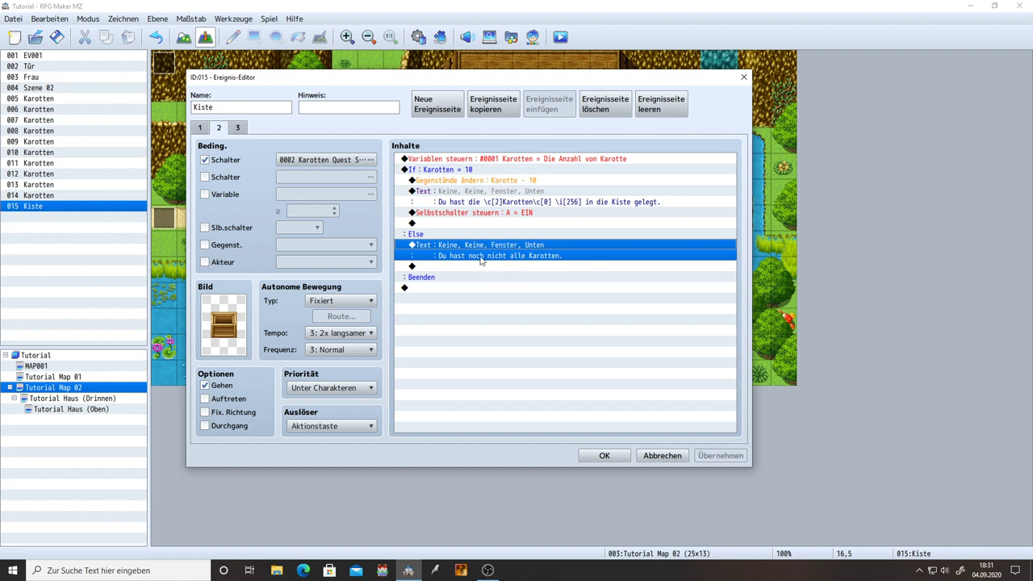
{"action": "left_click", "coordinate": [239, 130]}
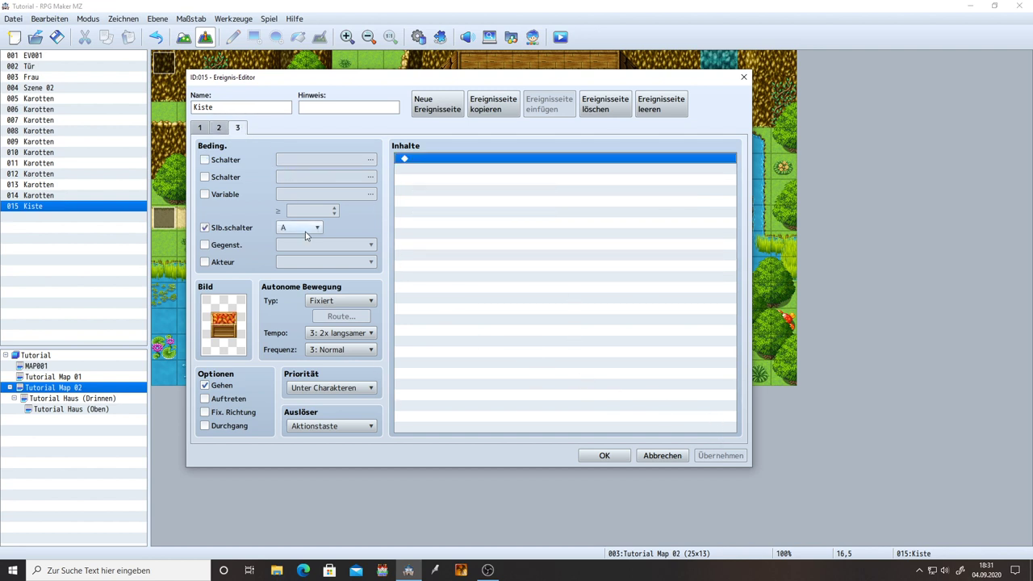
- Set the priority to Wie Charaktere on all three pages of the crate event and apply the changes
{"action": "left_click", "coordinate": [200, 130]}
{"action": "left_click", "coordinate": [331, 388]}
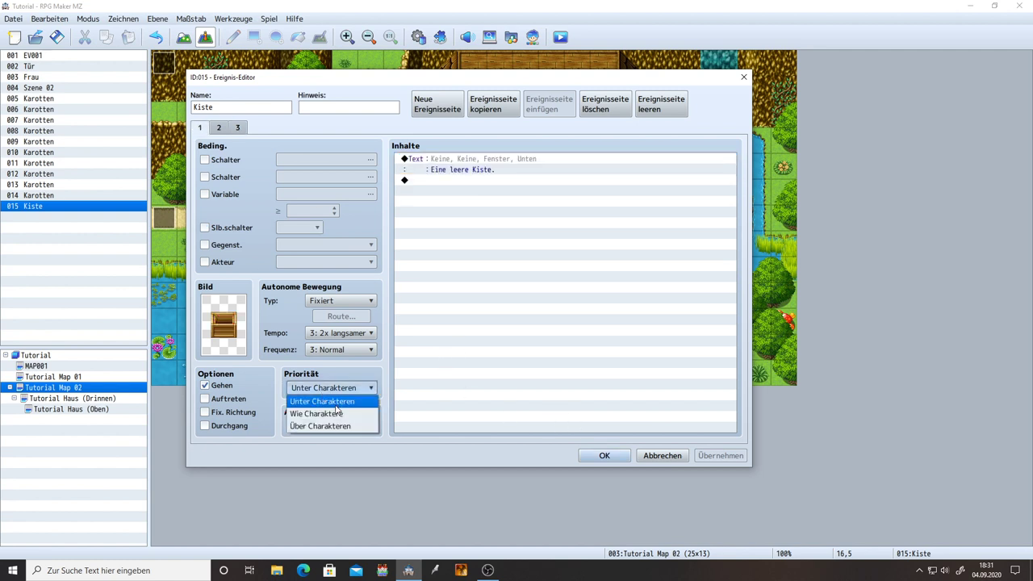
{"action": "left_click", "coordinate": [327, 415]}
{"action": "left_click", "coordinate": [219, 128]}
{"action": "left_click", "coordinate": [331, 389]}
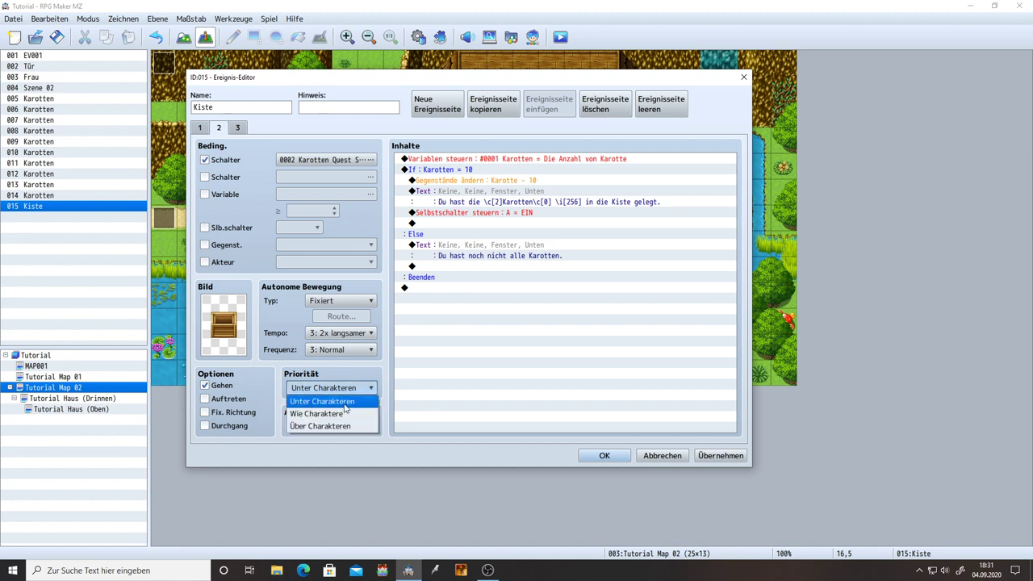
{"action": "left_click", "coordinate": [338, 415]}
{"action": "left_click", "coordinate": [238, 127]}
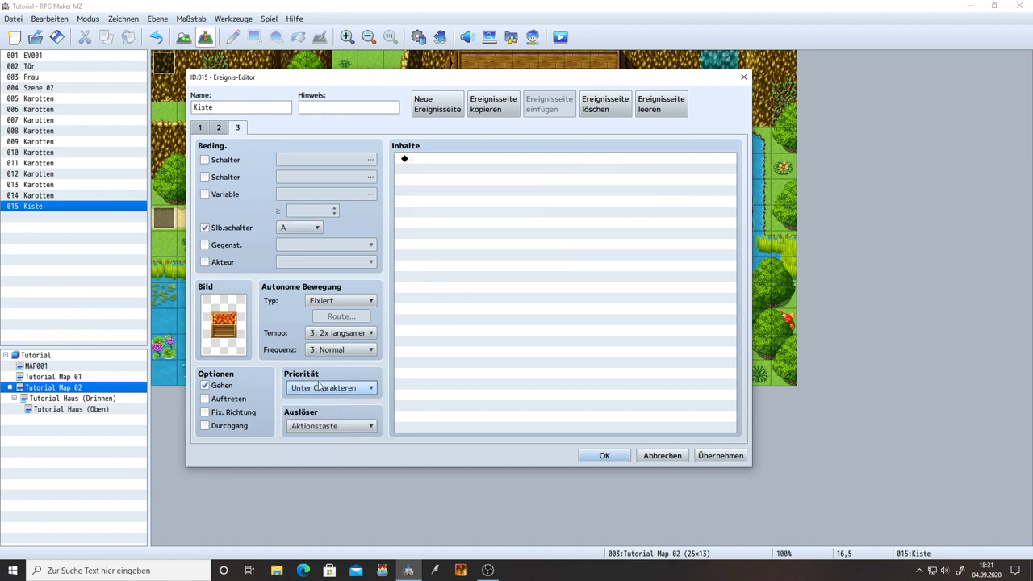
{"action": "left_click", "coordinate": [323, 388]}
{"action": "left_click", "coordinate": [327, 415]}
{"action": "left_click", "coordinate": [715, 455]}
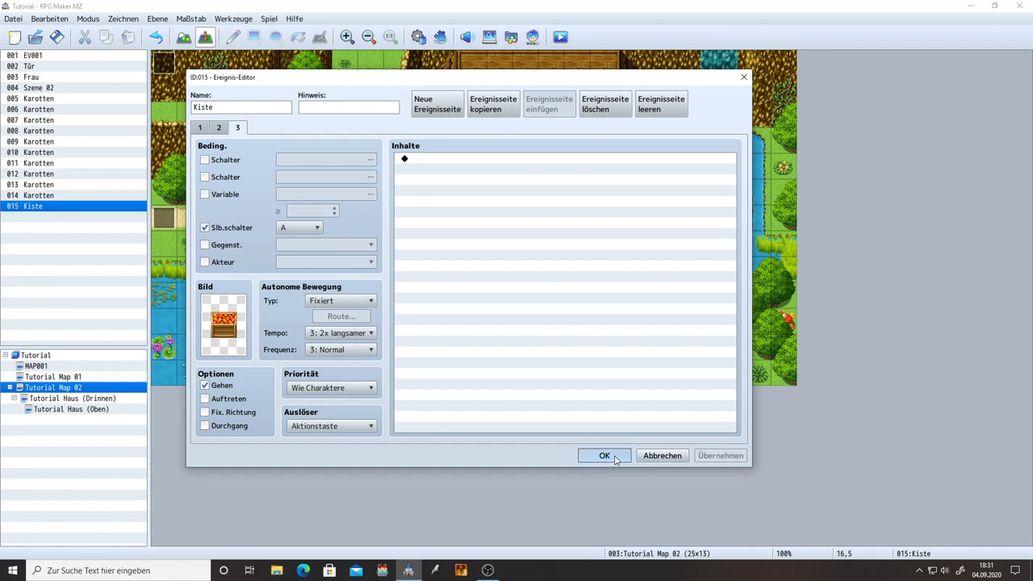
- Recheck page 3's image selection, keep the filled crate, and confirm the crate event
{"action": "double_click", "coordinate": [244, 327]}
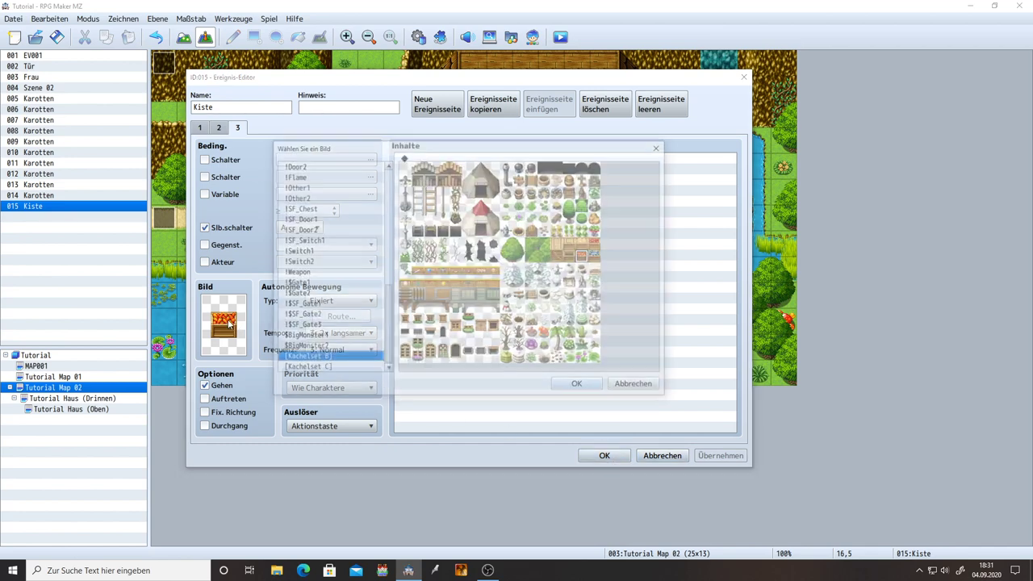
{"action": "left_click", "coordinate": [580, 386]}
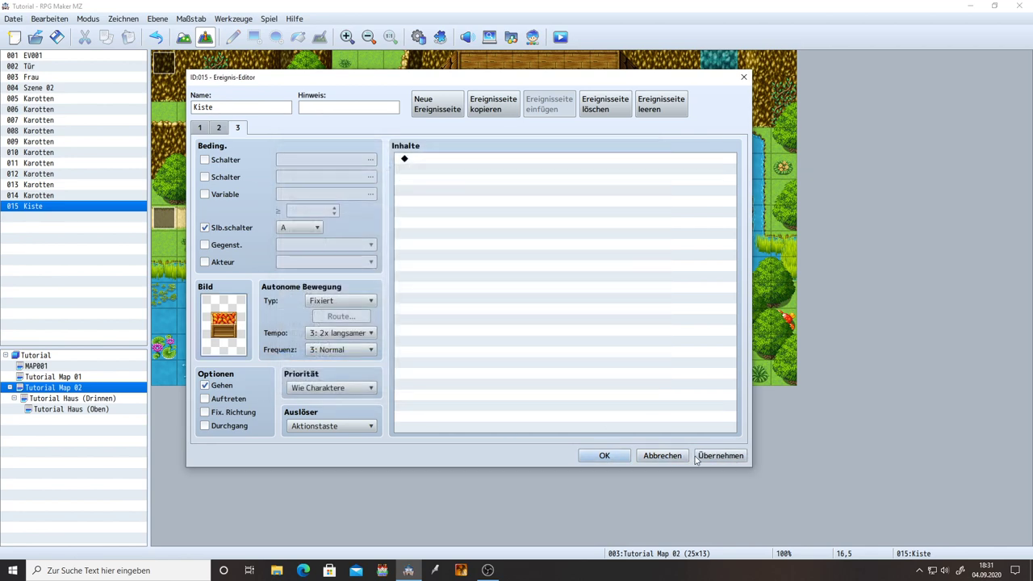
{"action": "left_click", "coordinate": [604, 455]}
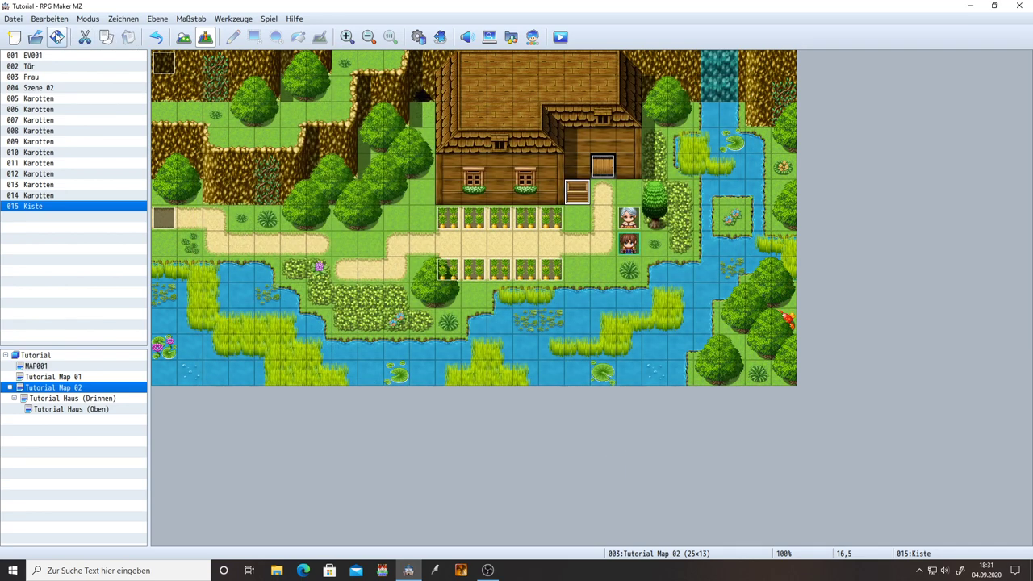
- Review the crate event's first two pages, one carrot event's contents and the Frau event's first page
{"action": "double_click", "coordinate": [585, 196]}
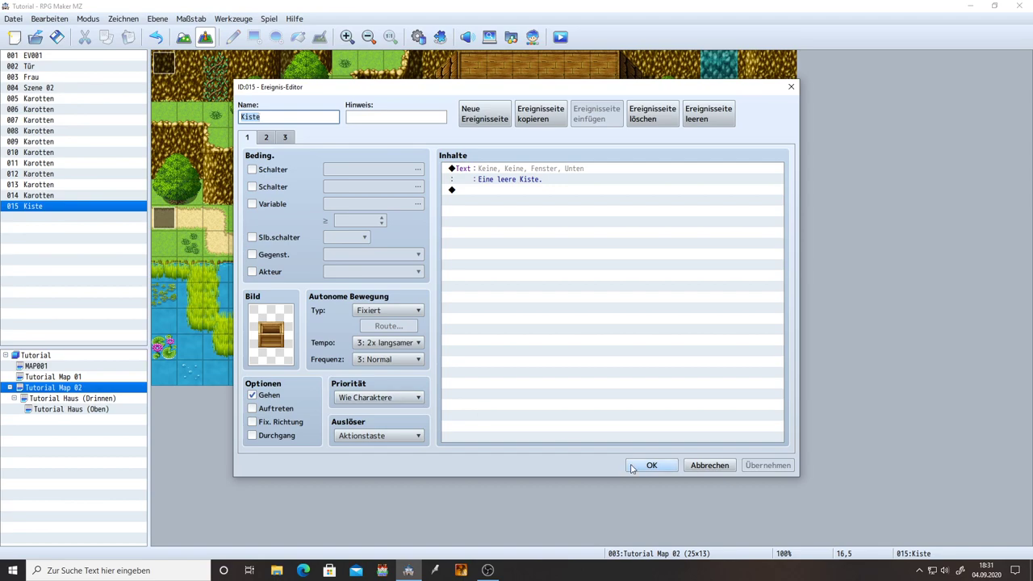
{"action": "left_click", "coordinate": [633, 467]}
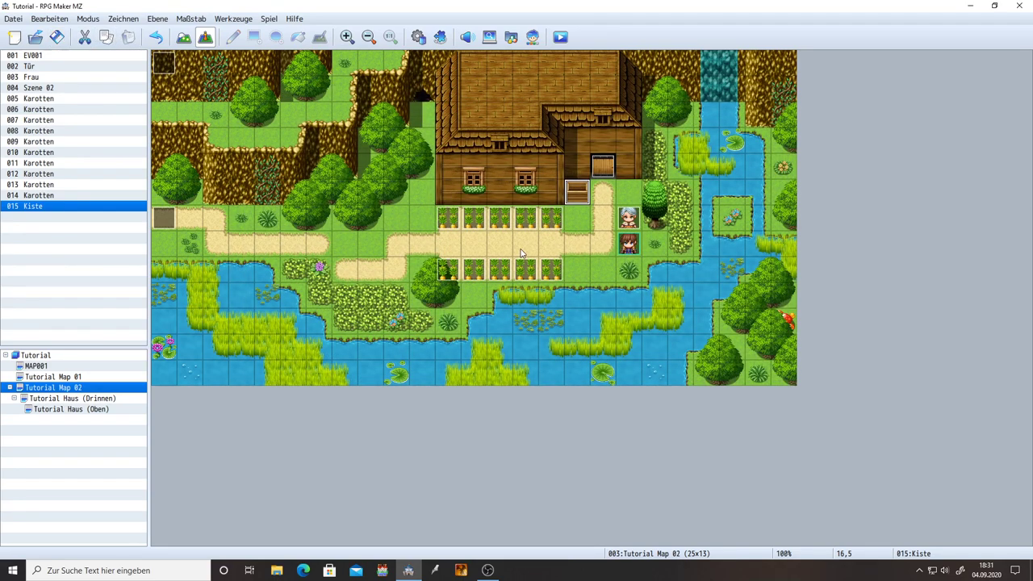
{"action": "double_click", "coordinate": [527, 221]}
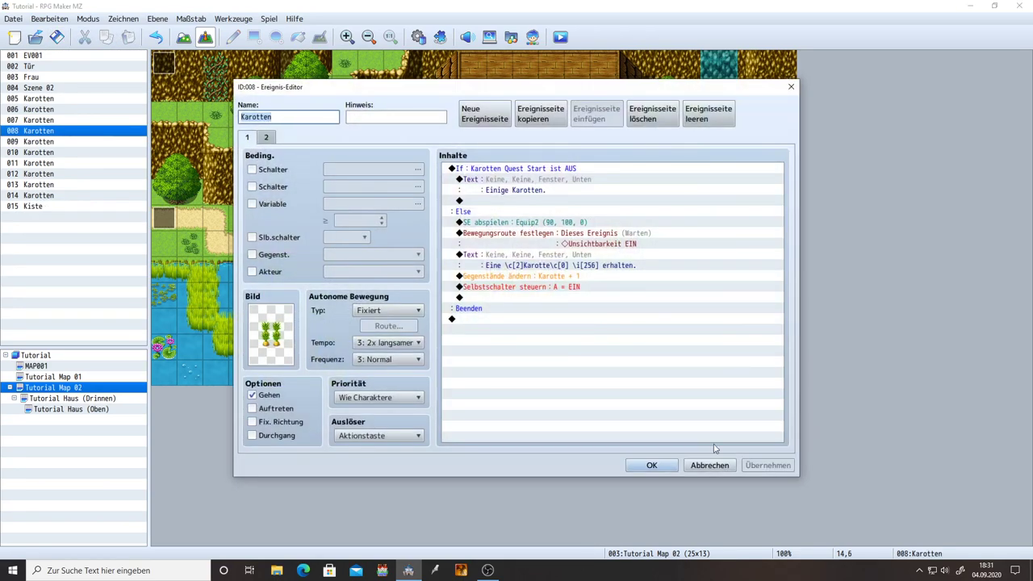
{"action": "left_click", "coordinate": [710, 465]}
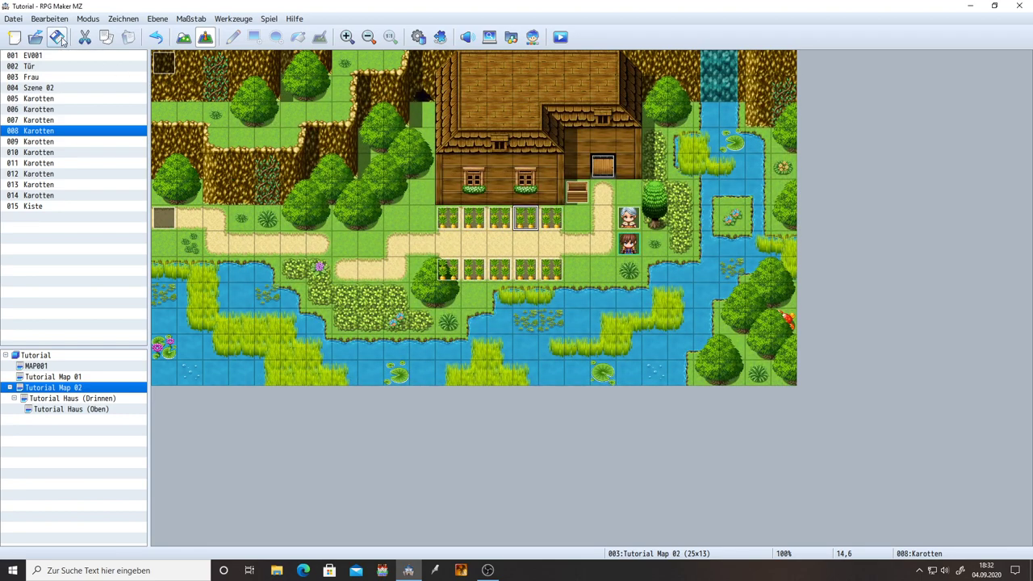
{"action": "double_click", "coordinate": [577, 192]}
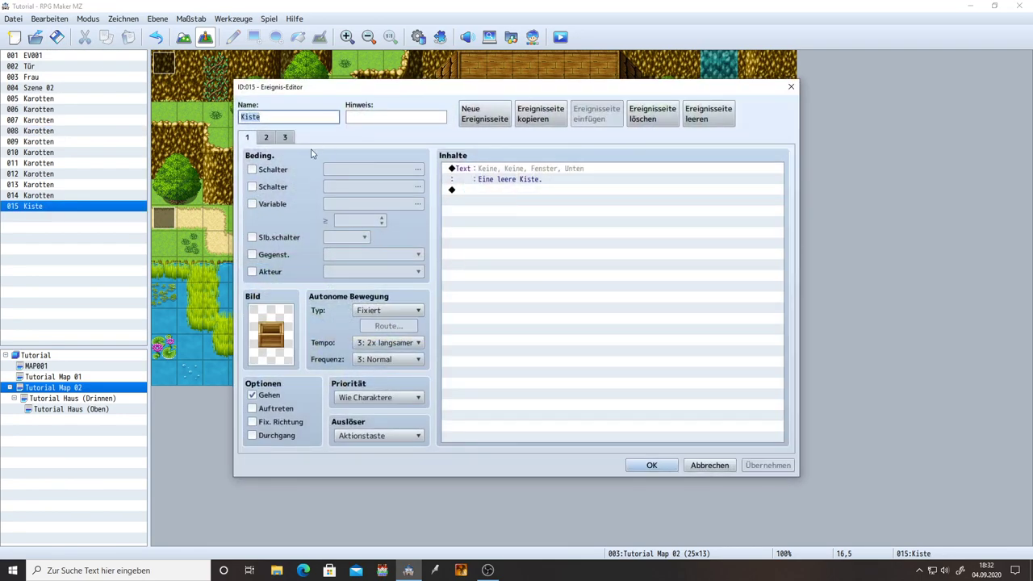
{"action": "left_click", "coordinate": [267, 138]}
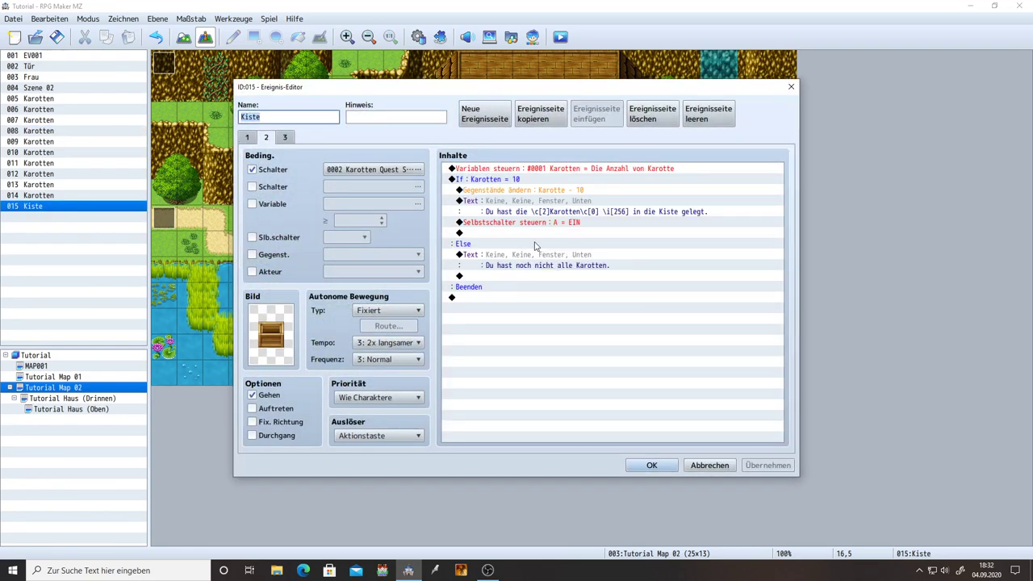
{"action": "left_click", "coordinate": [652, 465]}
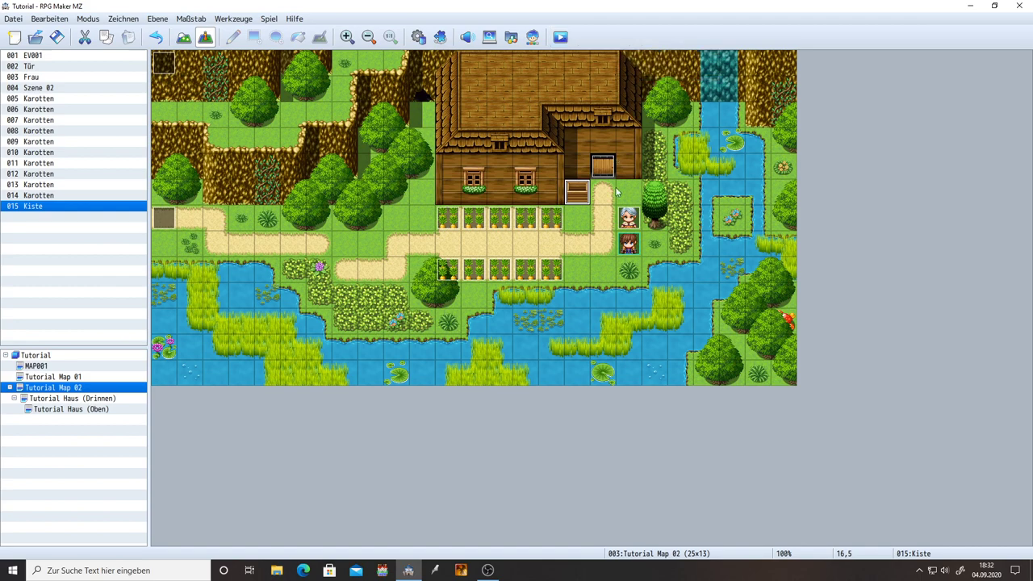
{"action": "double_click", "coordinate": [635, 210]}
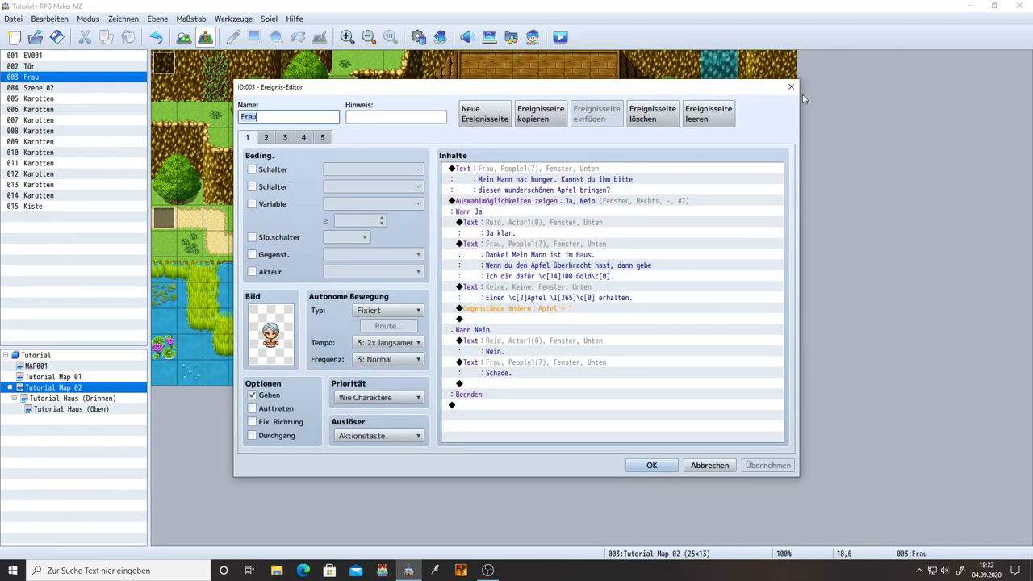
{"action": "left_click", "coordinate": [791, 86]}
- In the Kiste event, remove page 2's self switch A command and page 3's self switch condition
{"action": "double_click", "coordinate": [476, 184]}
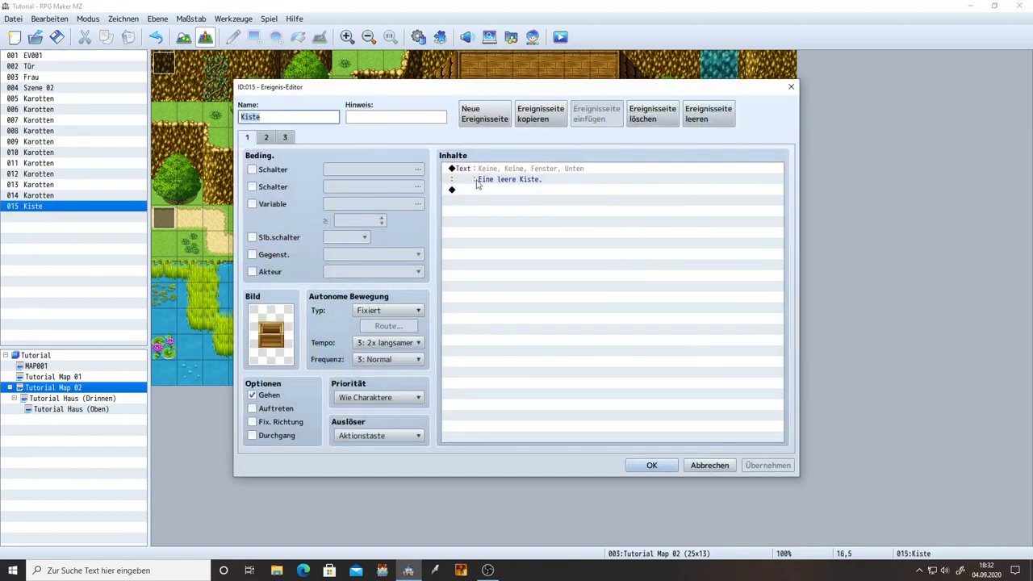
{"action": "left_click", "coordinate": [266, 138]}
{"action": "left_click", "coordinate": [284, 138]}
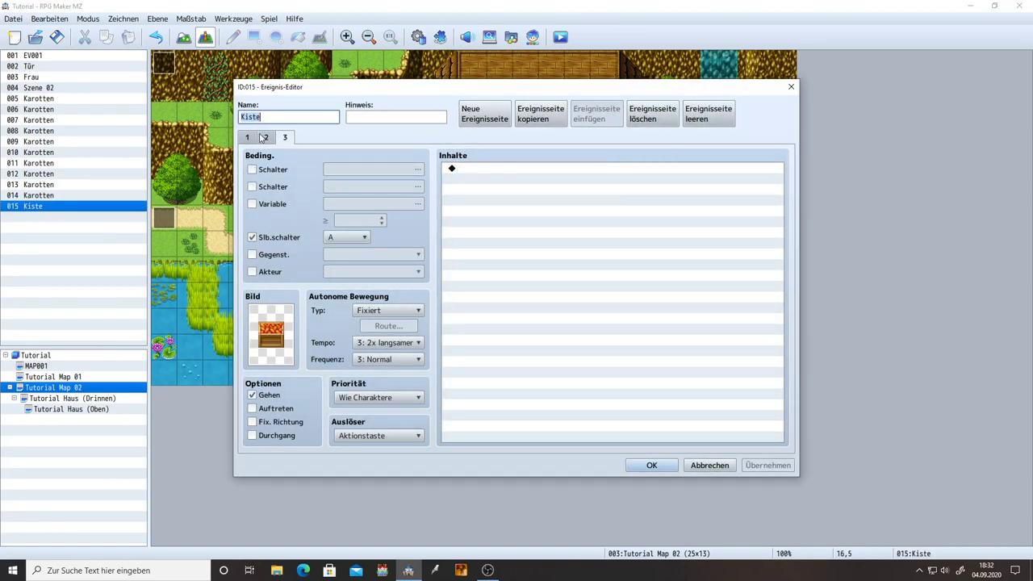
{"action": "left_click", "coordinate": [264, 138]}
{"action": "left_click", "coordinate": [492, 223]}
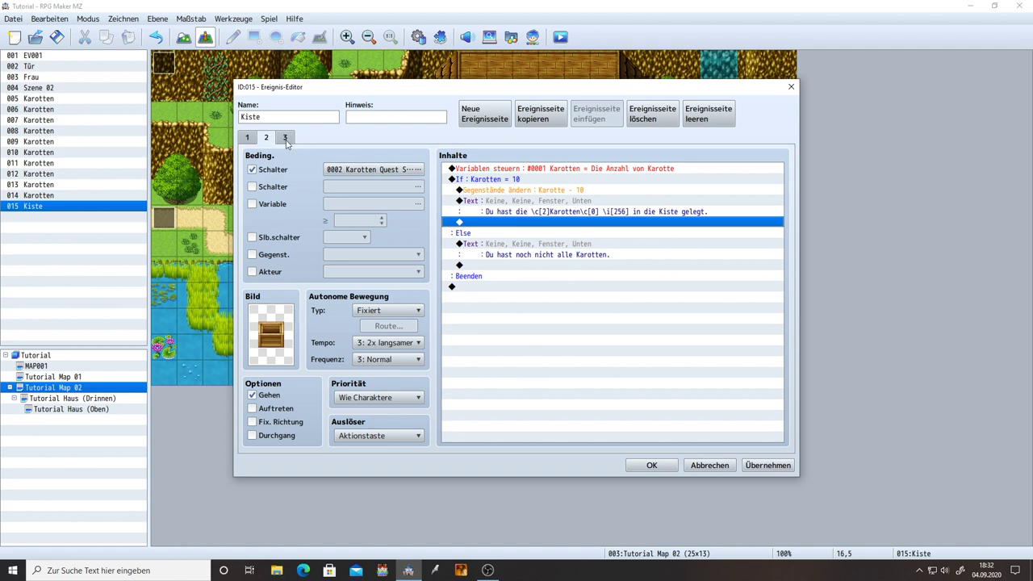
{"action": "left_click", "coordinate": [287, 141]}
- After the message in page 2's If branch, add a command turning switch 0003, named "Karotten Quest Ende", to EIN
{"action": "left_click", "coordinate": [265, 138]}
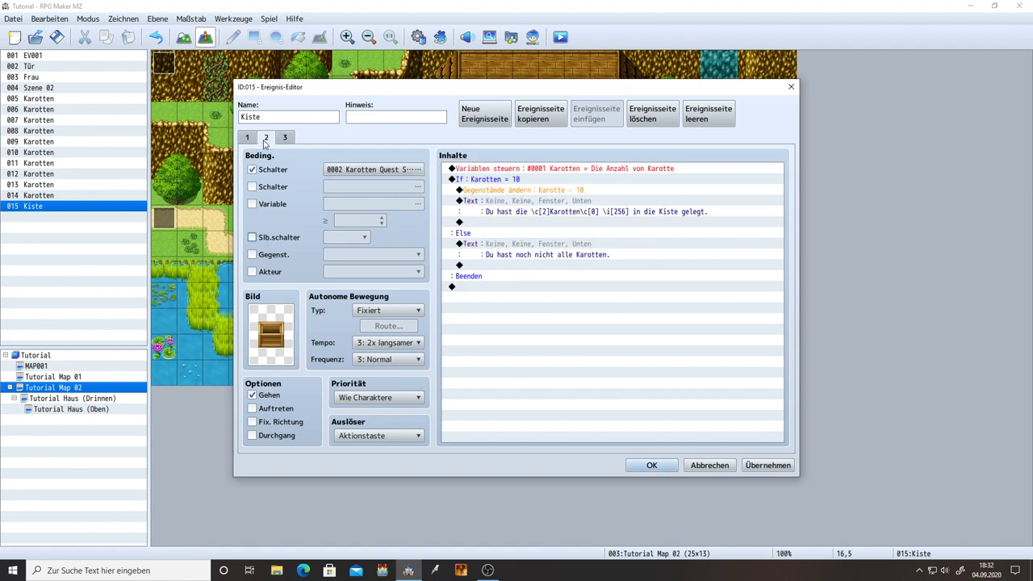
{"action": "left_click", "coordinate": [488, 225]}
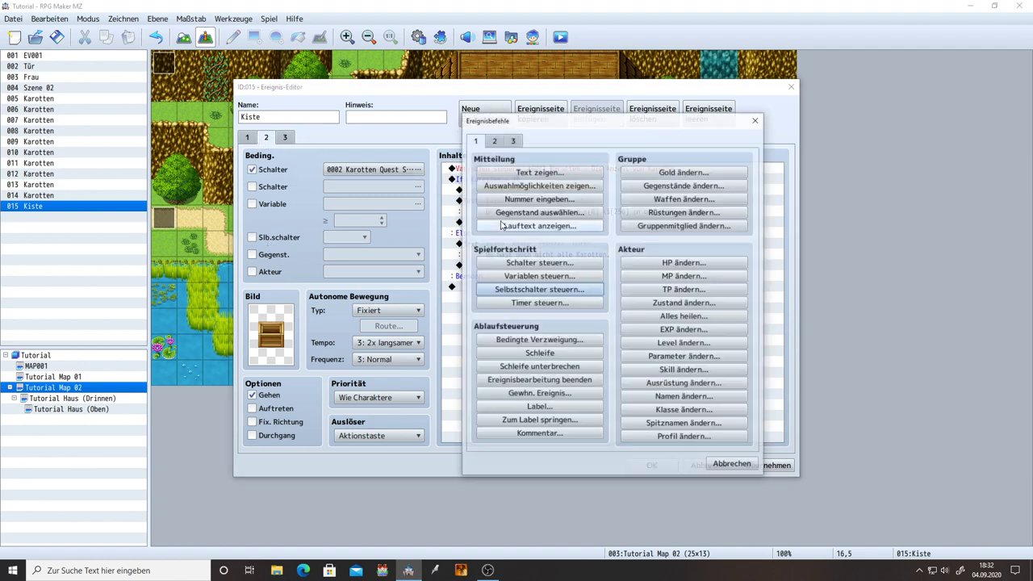
{"action": "double_click", "coordinate": [500, 225]}
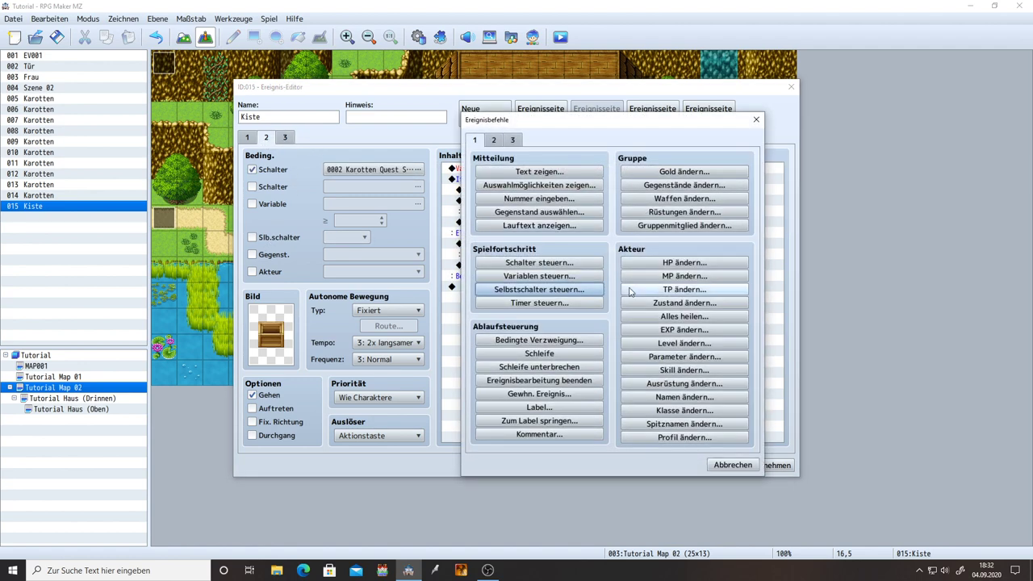
{"action": "left_click", "coordinate": [522, 265]}
{"action": "left_click", "coordinate": [642, 272]}
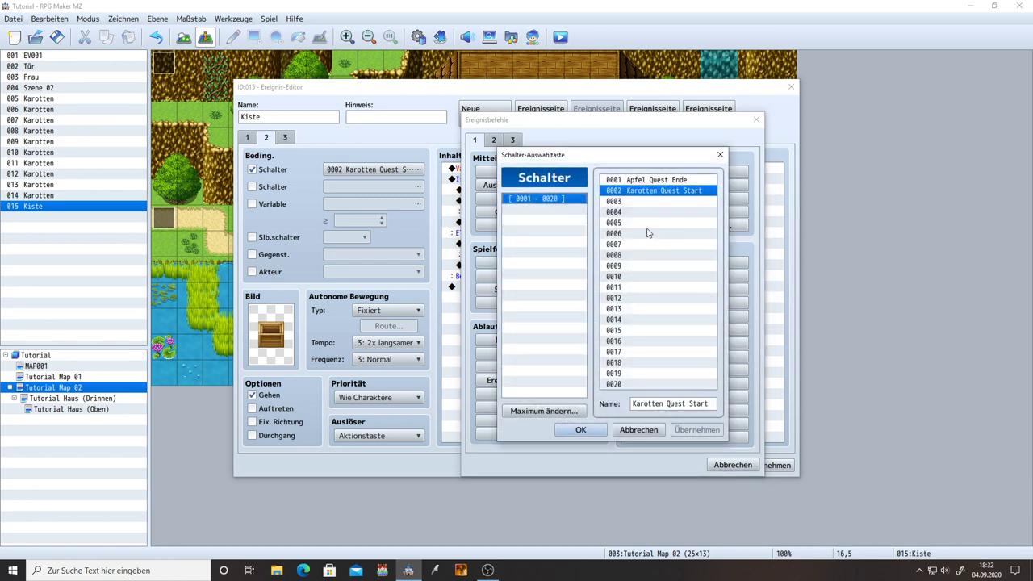
{"action": "left_click", "coordinate": [654, 405]}
{"action": "type", "text": "Kar"}
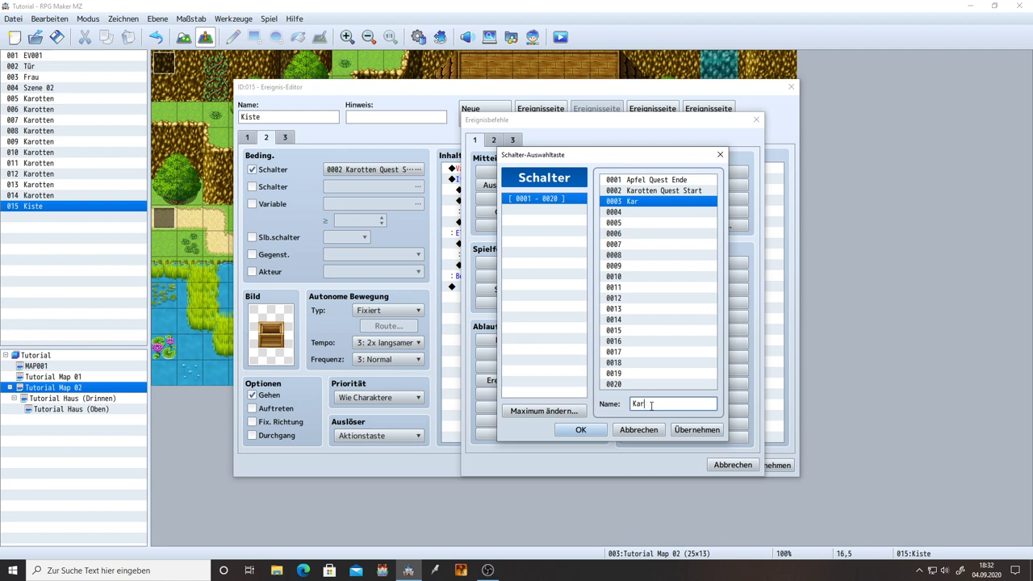
{"action": "type", "text": "otten Quest Ende"}
{"action": "left_click", "coordinate": [579, 430]}
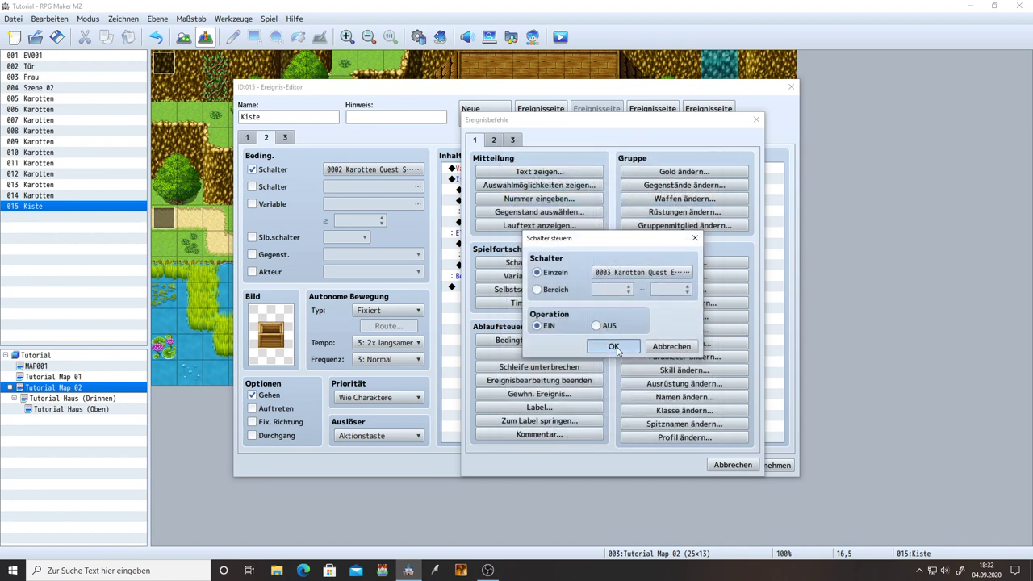
{"action": "left_click", "coordinate": [613, 346]}
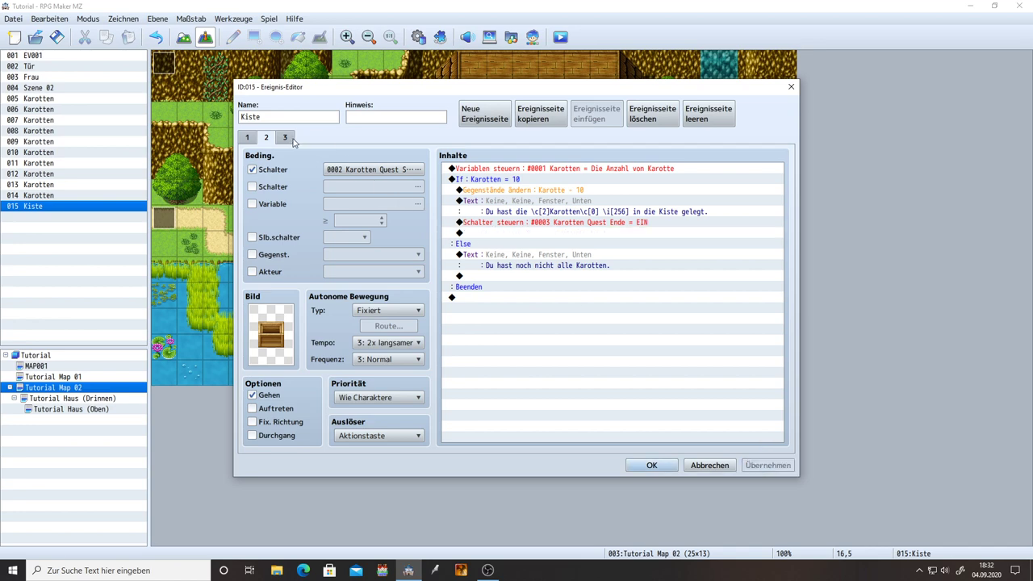
- Make switch 0003 Karotten Quest Ende the condition for the crate's page 3 and confirm the event
{"action": "left_click", "coordinate": [285, 137]}
{"action": "left_click", "coordinate": [252, 169]}
{"action": "left_click", "coordinate": [417, 169]}
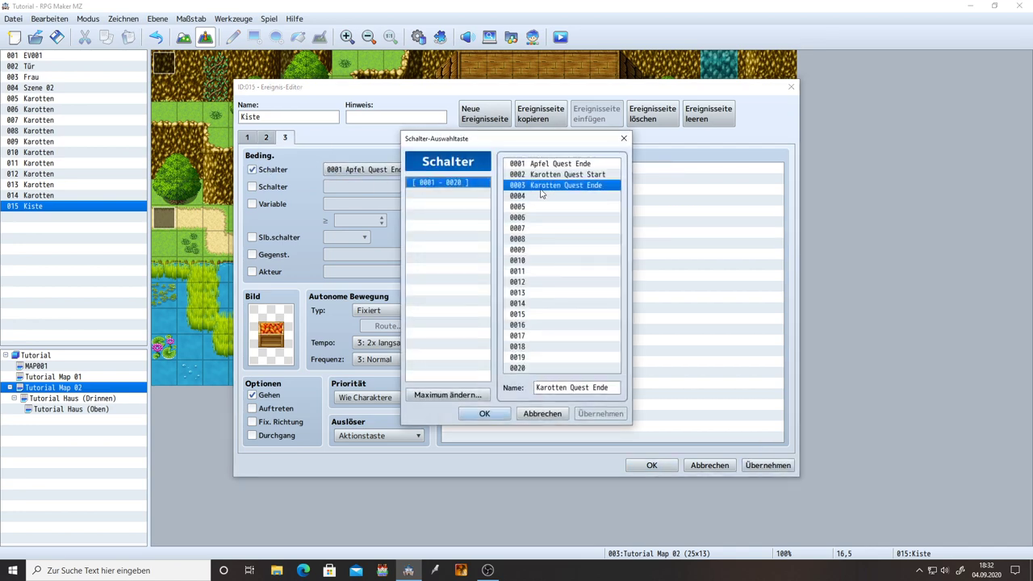
{"action": "double_click", "coordinate": [552, 188]}
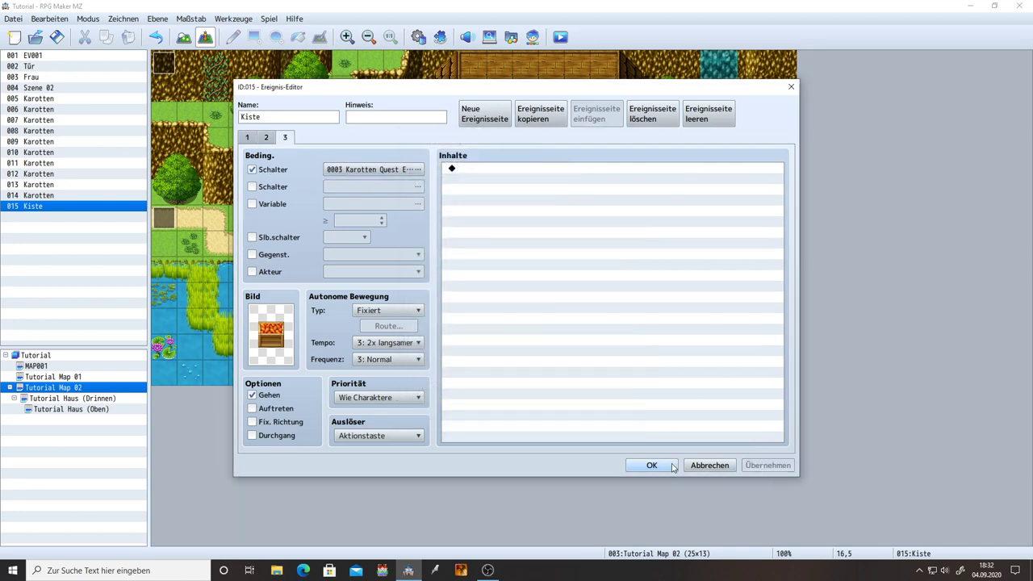
{"action": "left_click", "coordinate": [651, 466]}
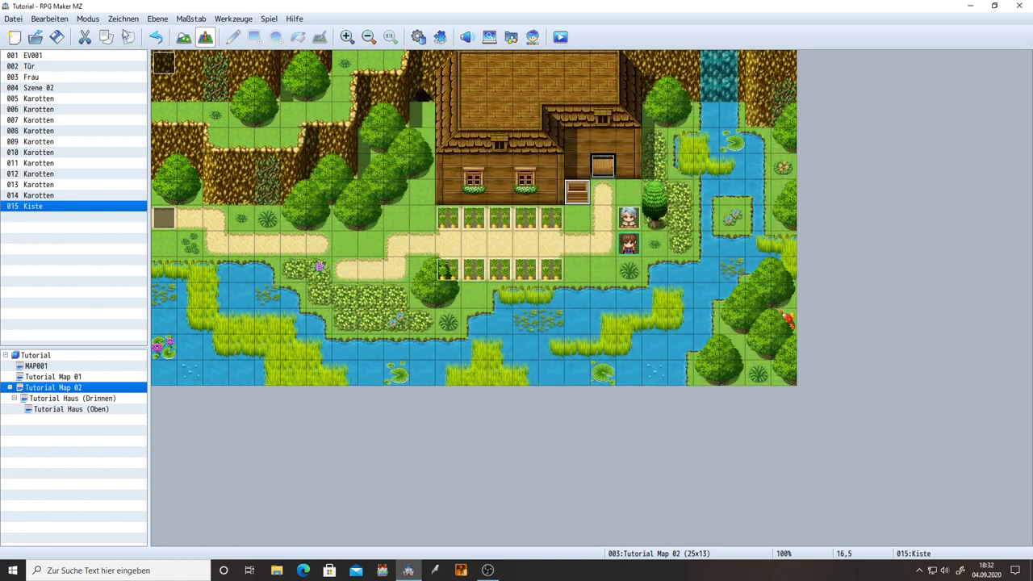
- Copy page 3 of the Frau event and paste it after page 5 as page 6
{"action": "double_click", "coordinate": [631, 221]}
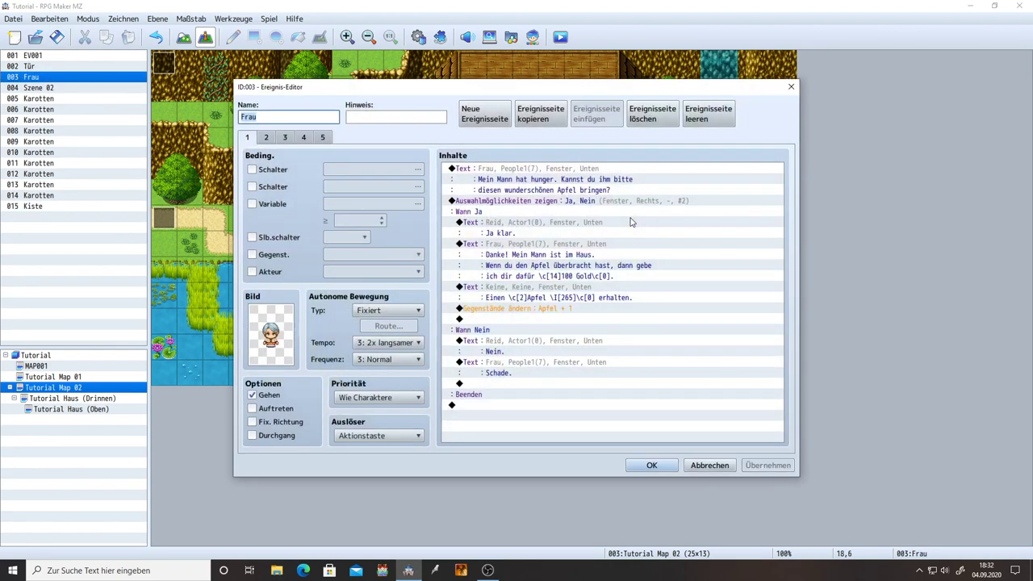
{"action": "left_click", "coordinate": [305, 139]}
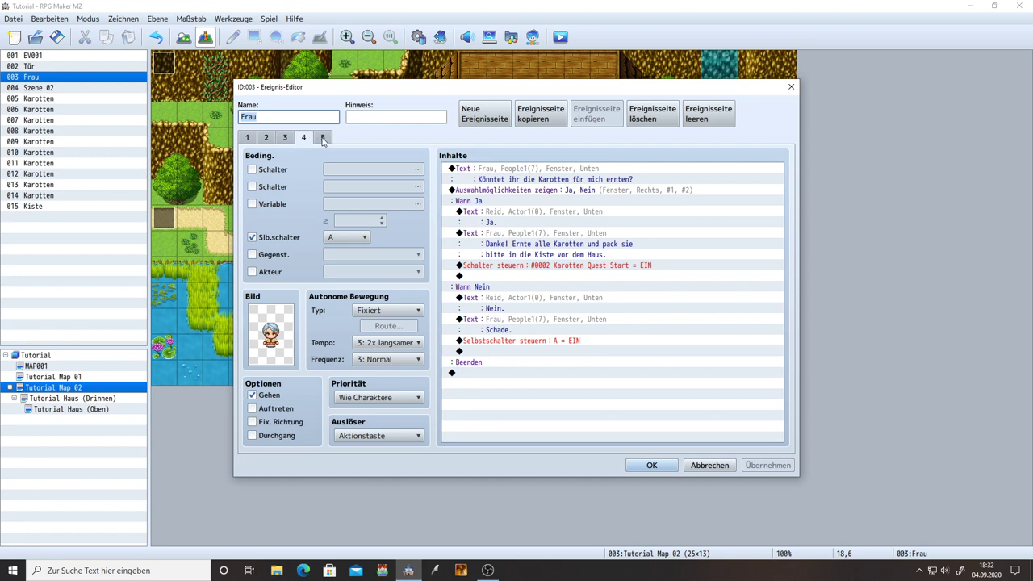
{"action": "left_click", "coordinate": [323, 139]}
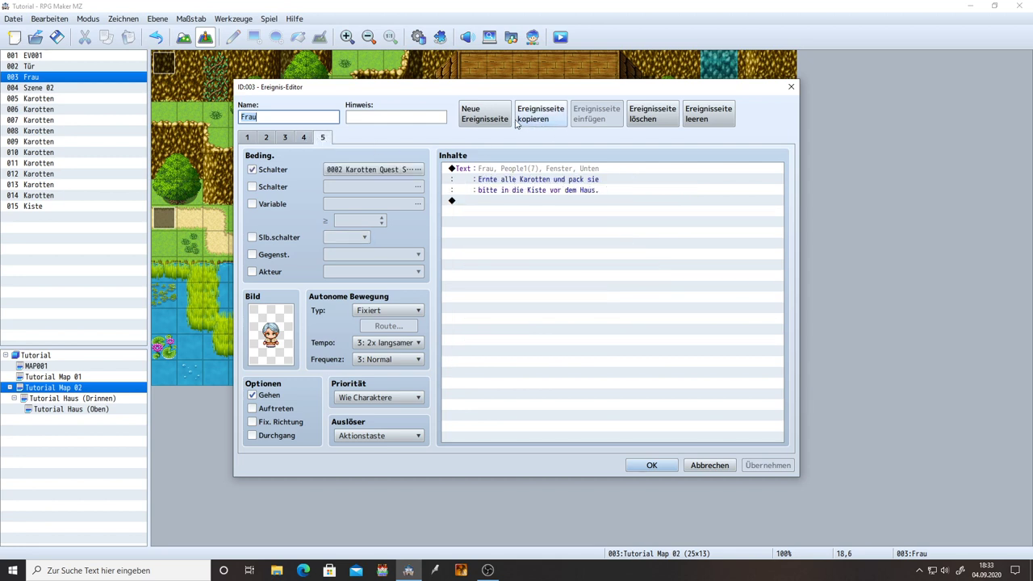
{"action": "left_click", "coordinate": [285, 139]}
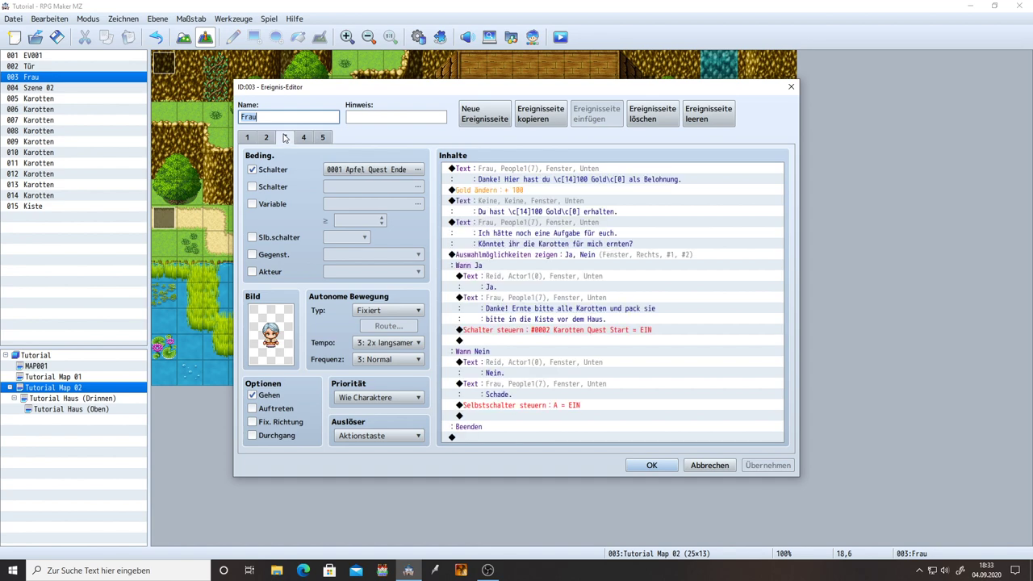
{"action": "left_click", "coordinate": [540, 114]}
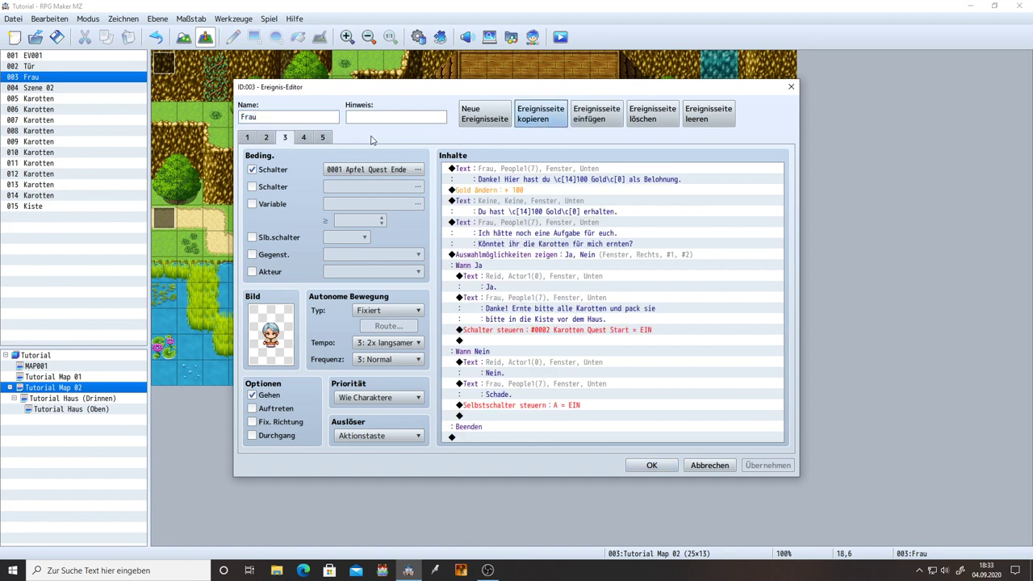
{"action": "left_click", "coordinate": [323, 139]}
{"action": "left_click", "coordinate": [613, 116]}
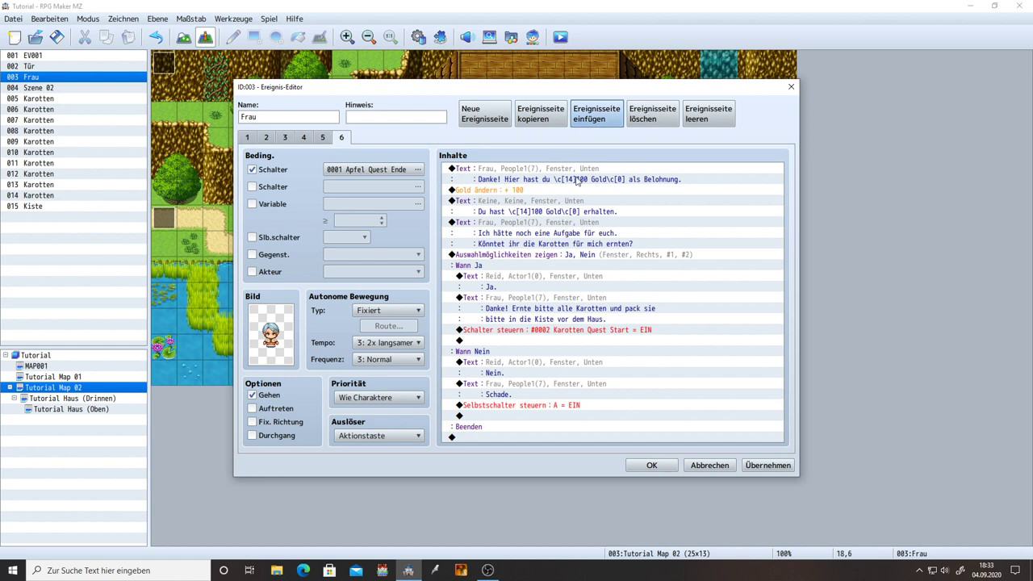
- Delete the carrot task message and the whole Ja/Nein choice block from the Frau event's page 6
{"action": "left_click", "coordinate": [546, 224]}
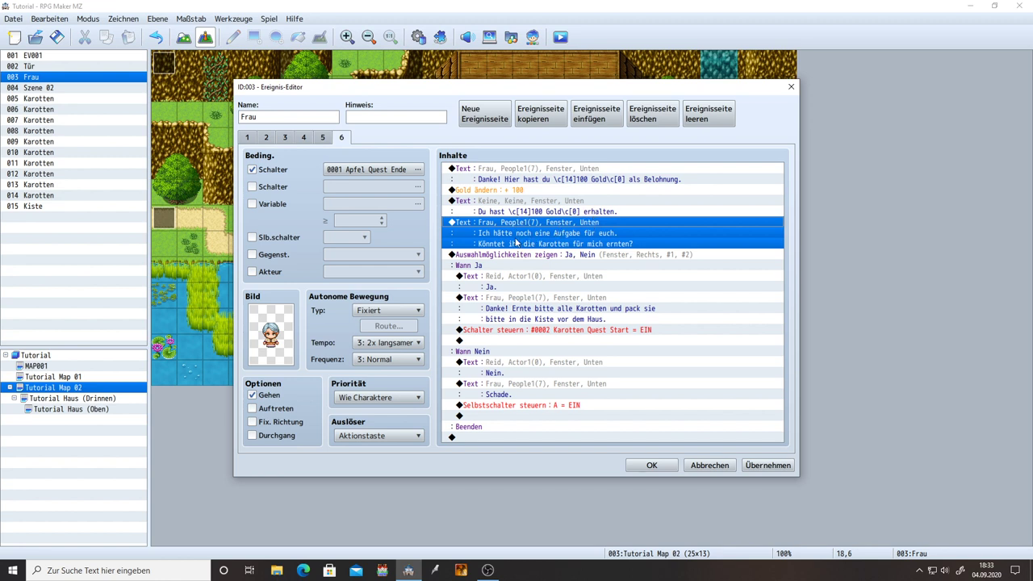
{"action": "key", "text": "Delete"}
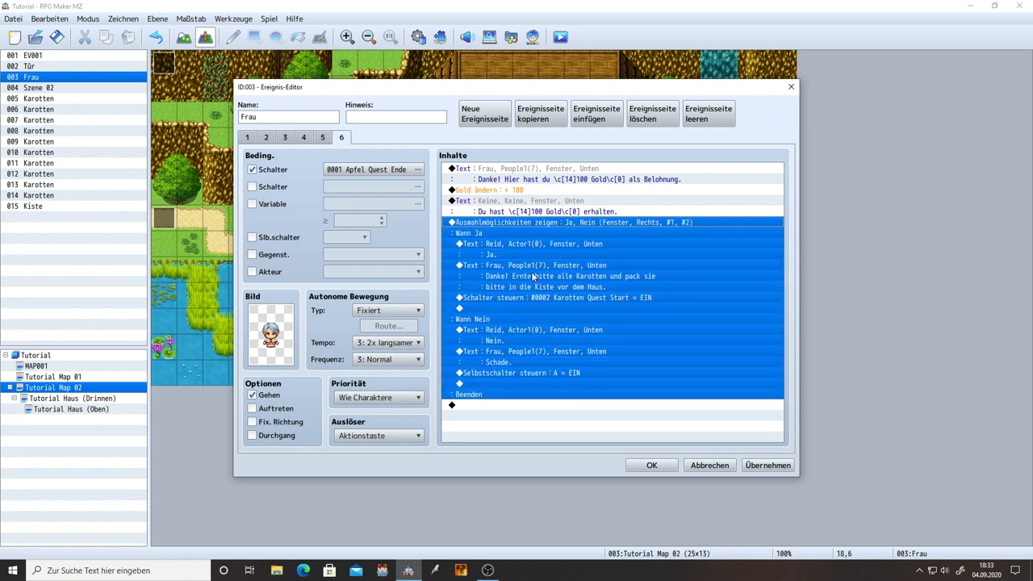
{"action": "key", "text": "Delete"}
- Add a command setting self switch B to EIN at the end of page 6 and apply the changes
{"action": "double_click", "coordinate": [502, 222]}
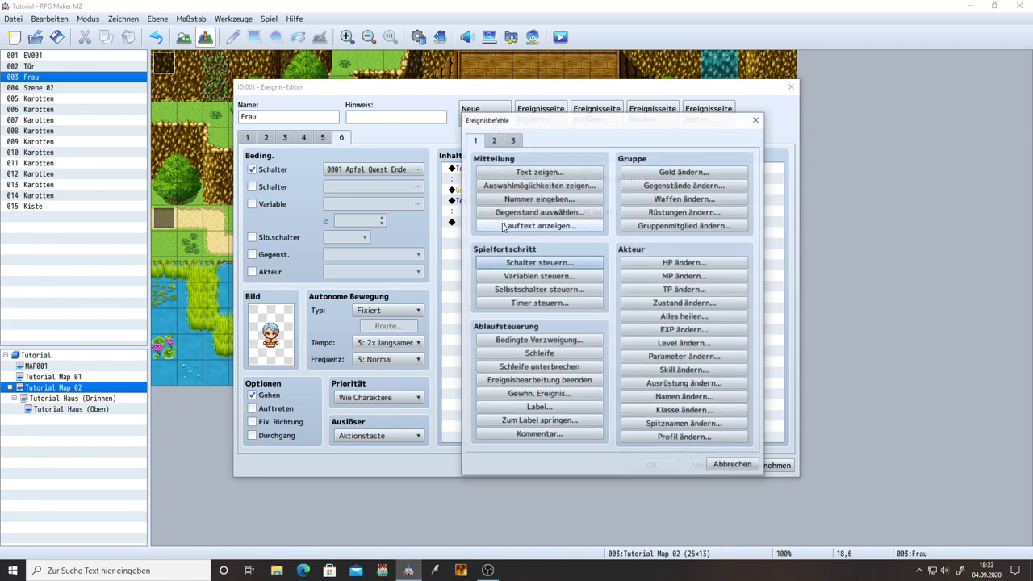
{"action": "left_click", "coordinate": [518, 290]}
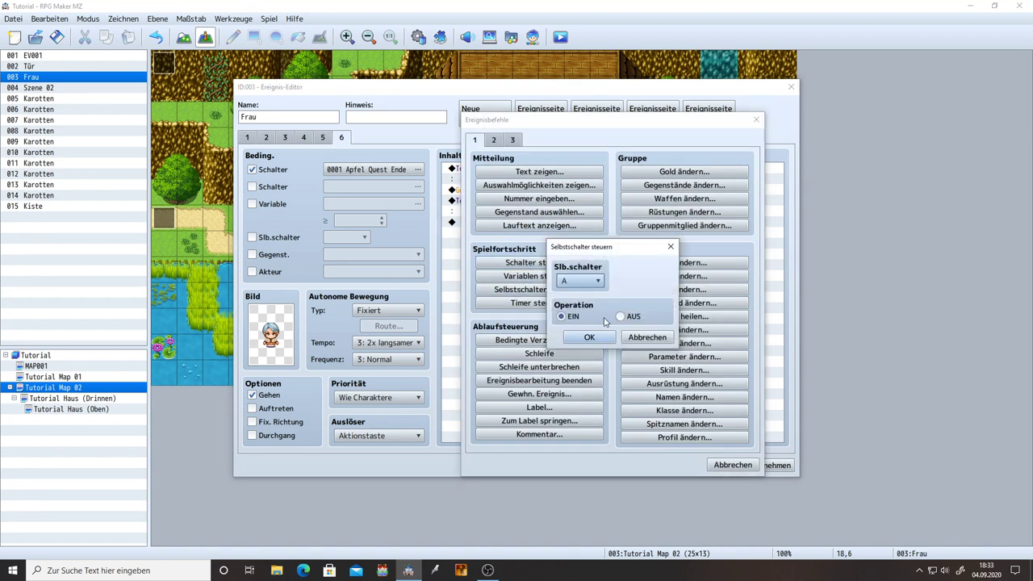
{"action": "left_click", "coordinate": [580, 281]}
{"action": "left_click", "coordinate": [581, 305]}
{"action": "left_click", "coordinate": [589, 337]}
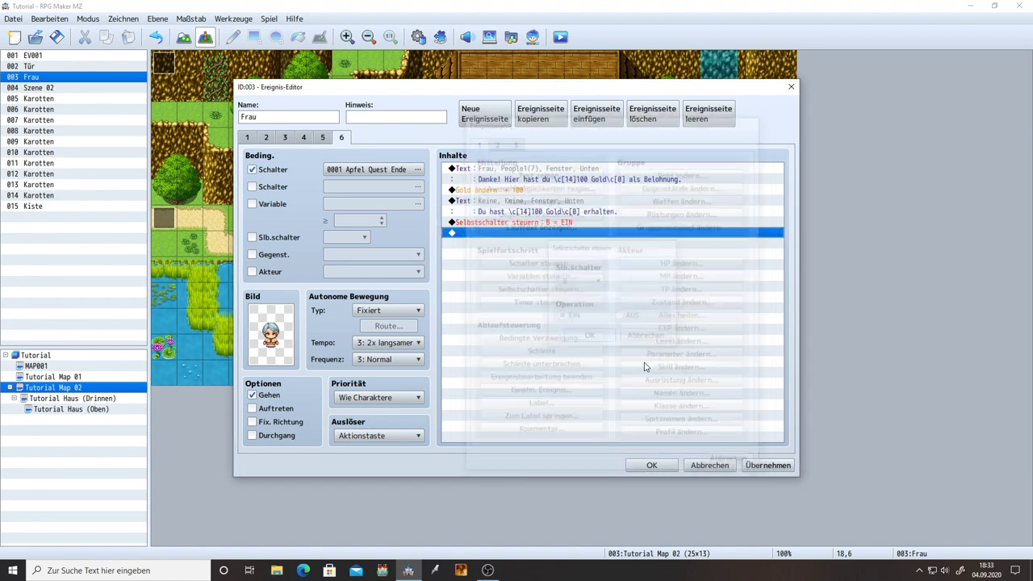
{"action": "left_click", "coordinate": [769, 465]}
- Check page 4's self switch condition for comparison, and duplicate page 6 of the Frau event as page 7
{"action": "left_click", "coordinate": [304, 138]}
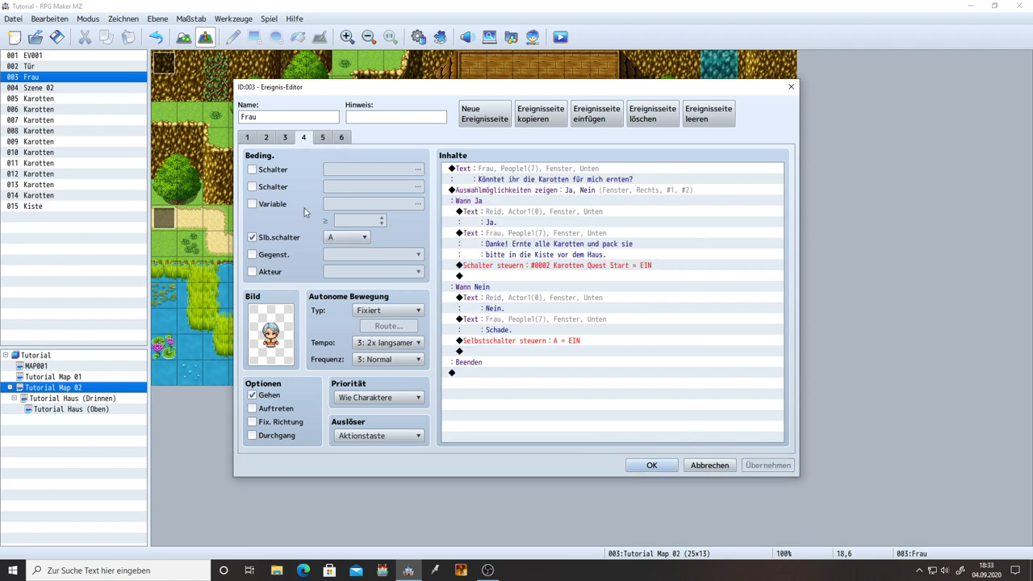
{"action": "left_click", "coordinate": [343, 138]}
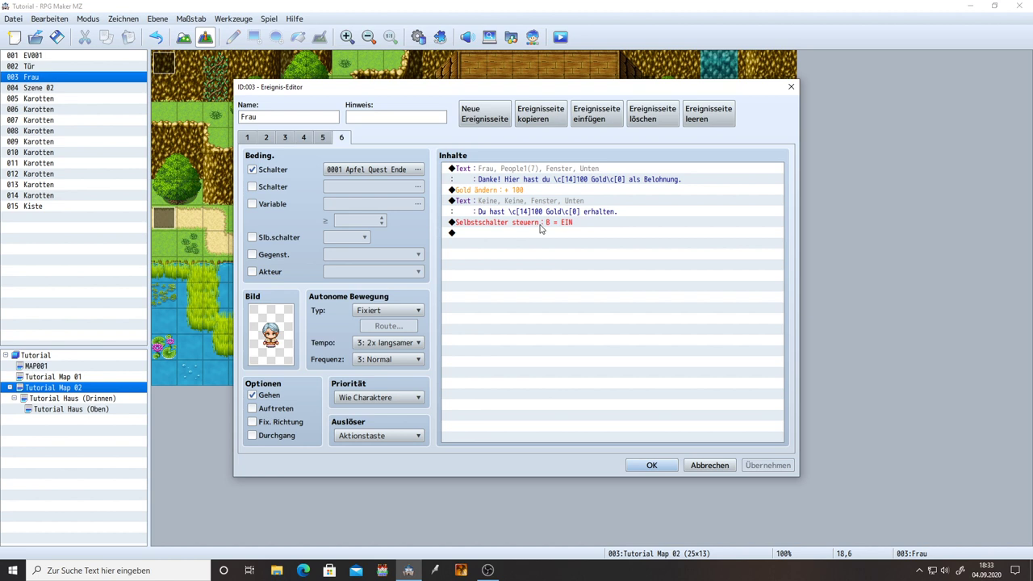
{"action": "left_click", "coordinate": [551, 118]}
{"action": "left_click", "coordinate": [595, 119]}
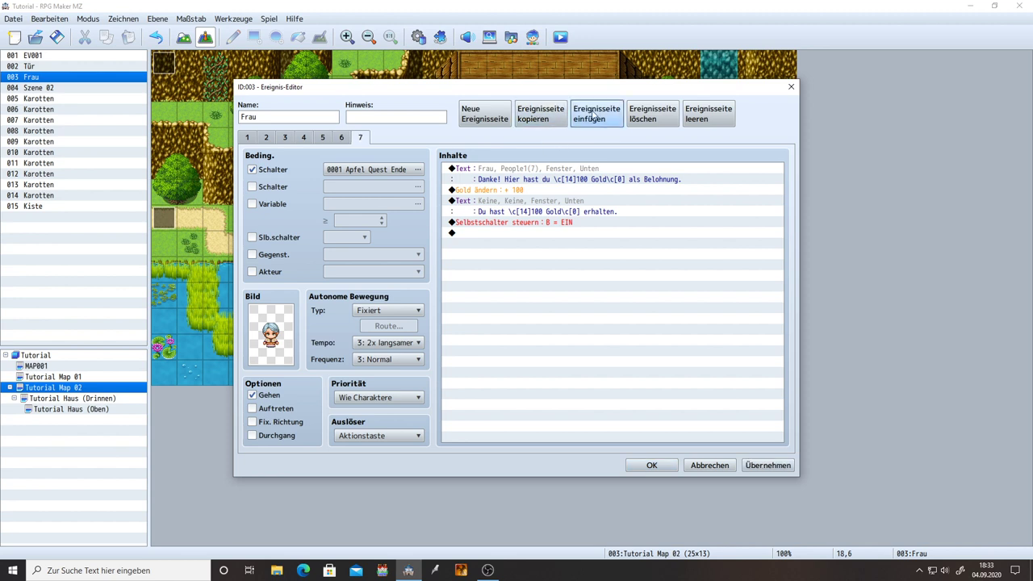
- Shorten the woman's reward message on page 7 of the Frau event to just "Danke!"
{"action": "double_click", "coordinate": [525, 172]}
{"action": "left_click_drag", "start_coordinate": [541, 262], "coordinate": [561, 262]}
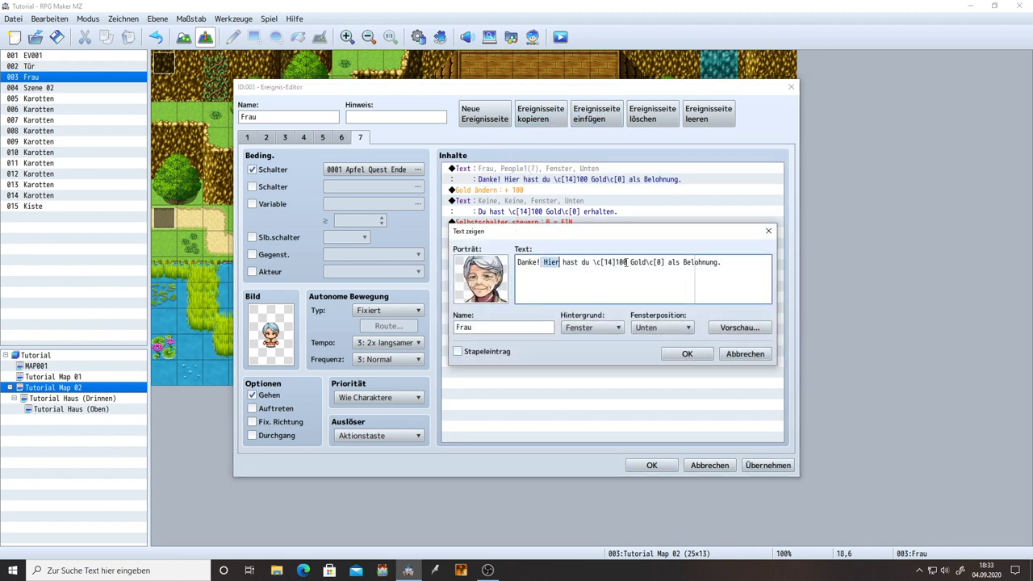
{"action": "key", "text": "shift+End"}
{"action": "key", "text": "Delete"}
{"action": "left_click", "coordinate": [686, 354]}
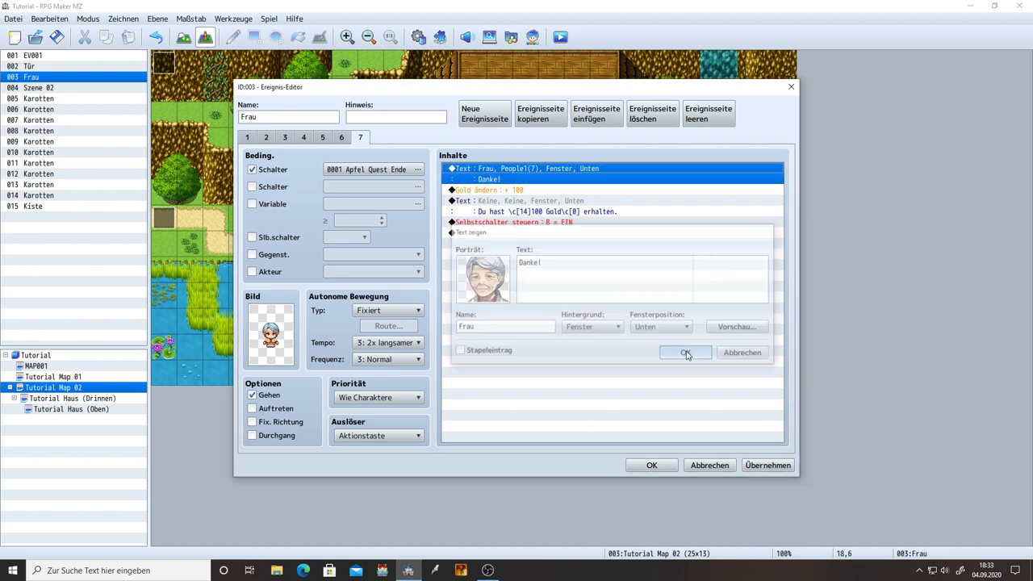
- Delete the gold change, the gold-received message and the self switch command from page 7, and apply the changes
{"action": "left_click", "coordinate": [524, 192]}
{"action": "key", "text": "Delete"}
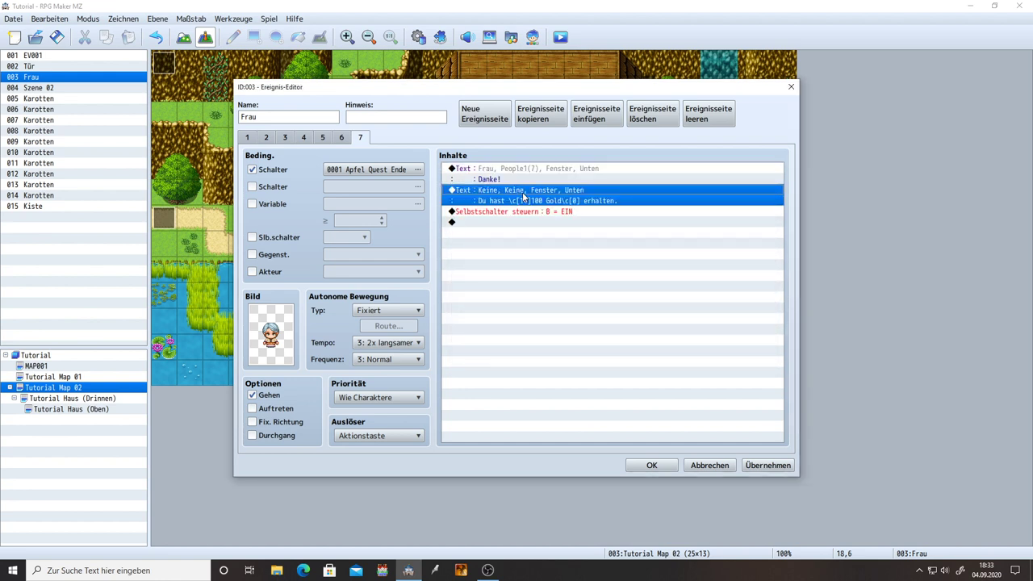
{"action": "key", "text": "Delete"}
{"action": "key", "text": "Delete"}
{"action": "left_click", "coordinate": [768, 466]}
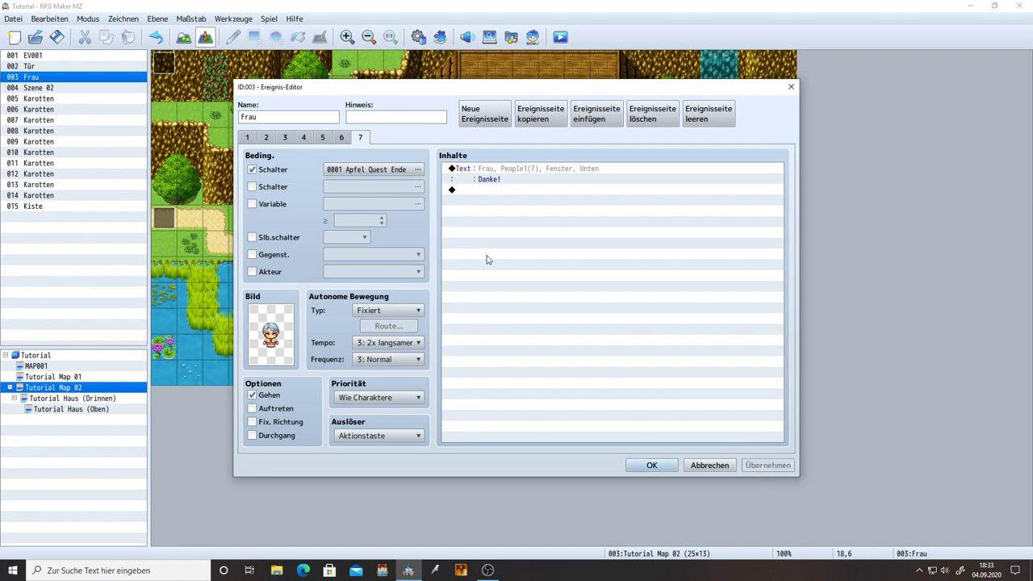
- Replace page 7's switch condition with a self switch B condition and apply it
{"action": "left_click", "coordinate": [356, 170]}
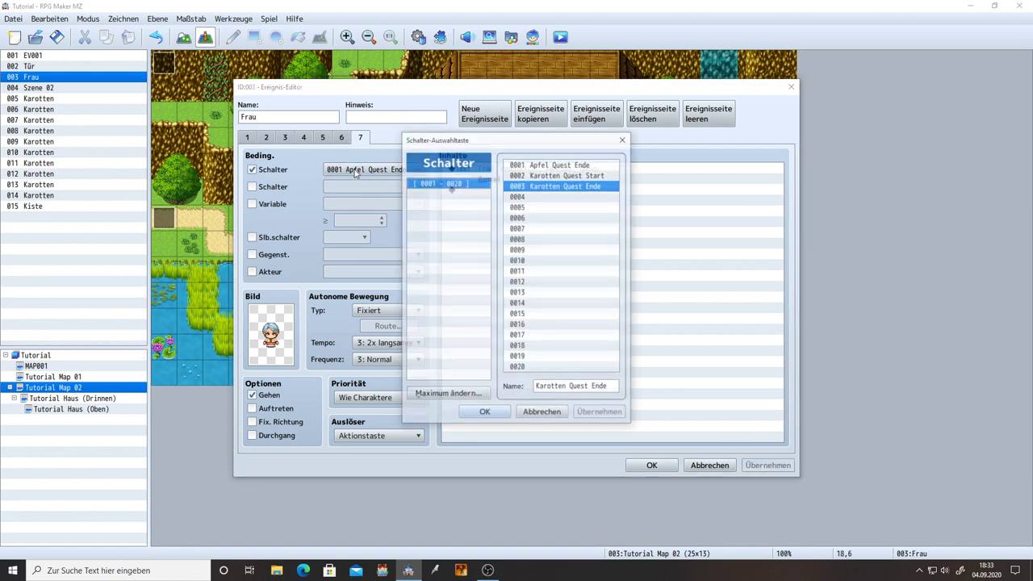
{"action": "left_click", "coordinate": [623, 139]}
{"action": "left_click", "coordinate": [263, 171]}
{"action": "left_click", "coordinate": [252, 238]}
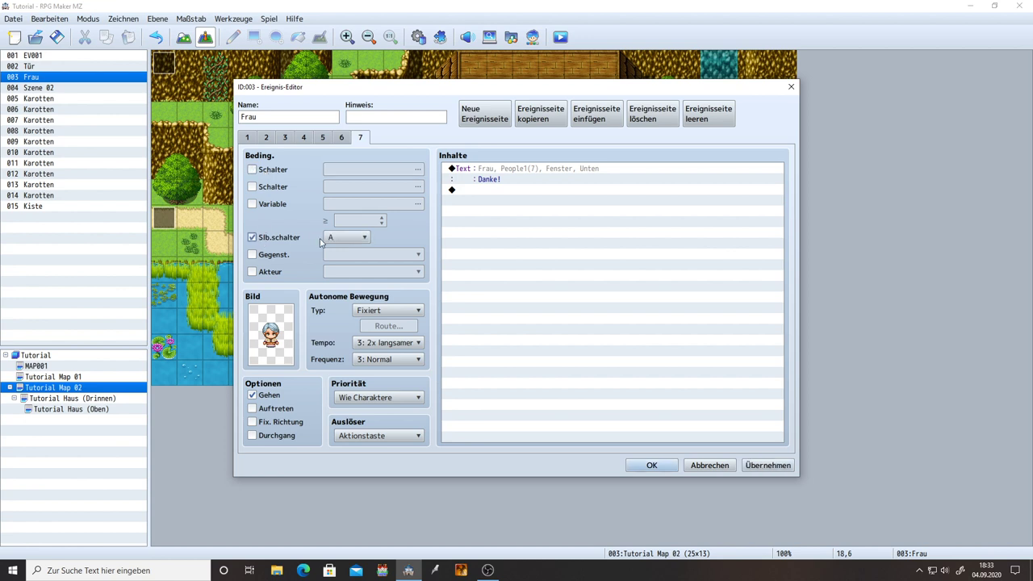
{"action": "left_click", "coordinate": [346, 240]}
{"action": "left_click", "coordinate": [352, 264]}
{"action": "left_click", "coordinate": [744, 463]}
- Set page 6's switch condition to 0003 Karotten Quest Ende and apply it
{"action": "left_click", "coordinate": [342, 137]}
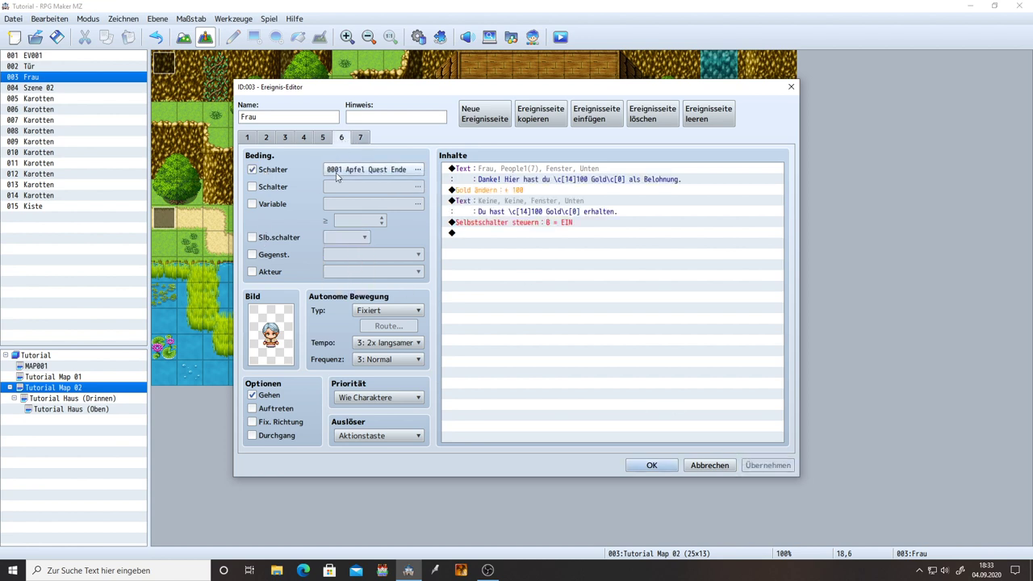
{"action": "left_click", "coordinate": [356, 173]}
{"action": "left_click", "coordinate": [522, 185]}
{"action": "double_click", "coordinate": [544, 186]}
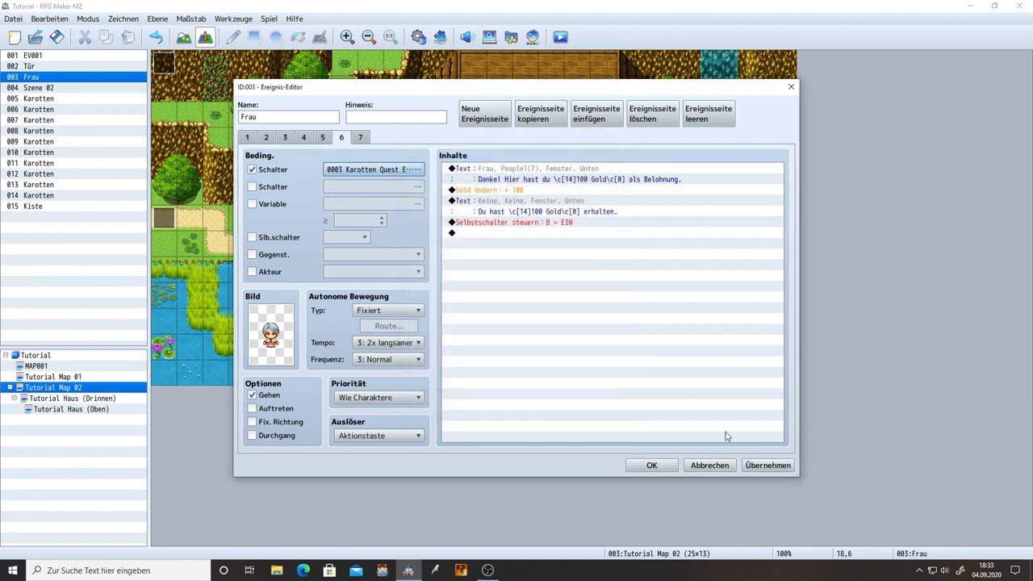
{"action": "left_click", "coordinate": [768, 465]}
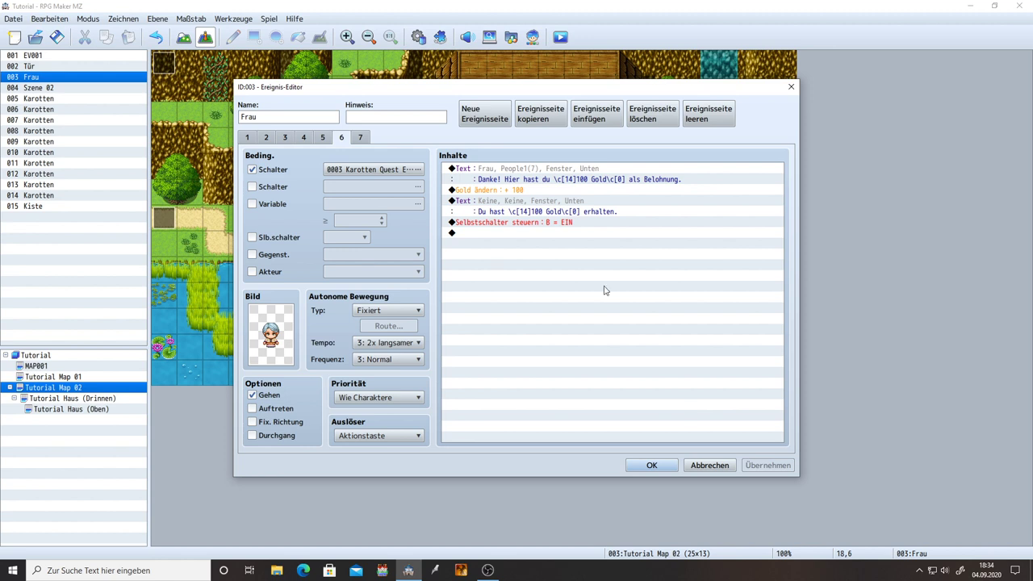
- Review the conditions and commands on pages 3 to 6 of the Frau event
{"action": "left_click", "coordinate": [323, 138]}
{"action": "left_click", "coordinate": [304, 138]}
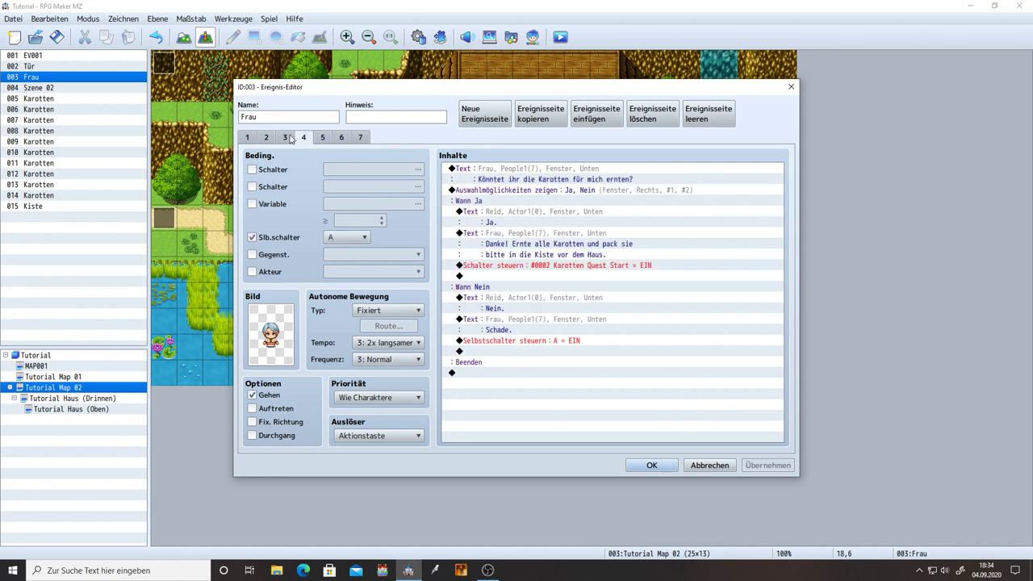
{"action": "left_click", "coordinate": [322, 138]}
{"action": "left_click", "coordinate": [337, 138]}
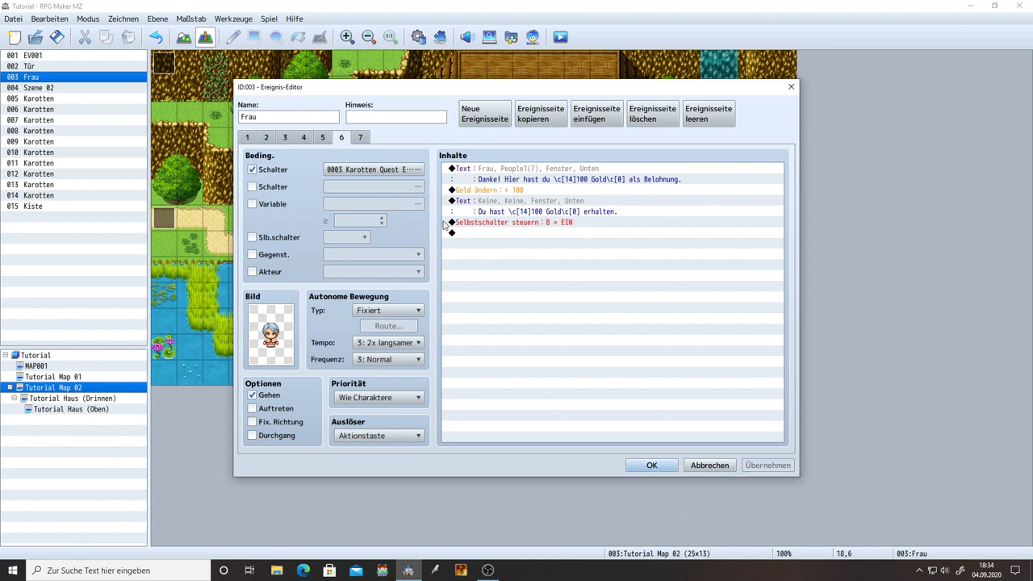
{"action": "left_click", "coordinate": [323, 138]}
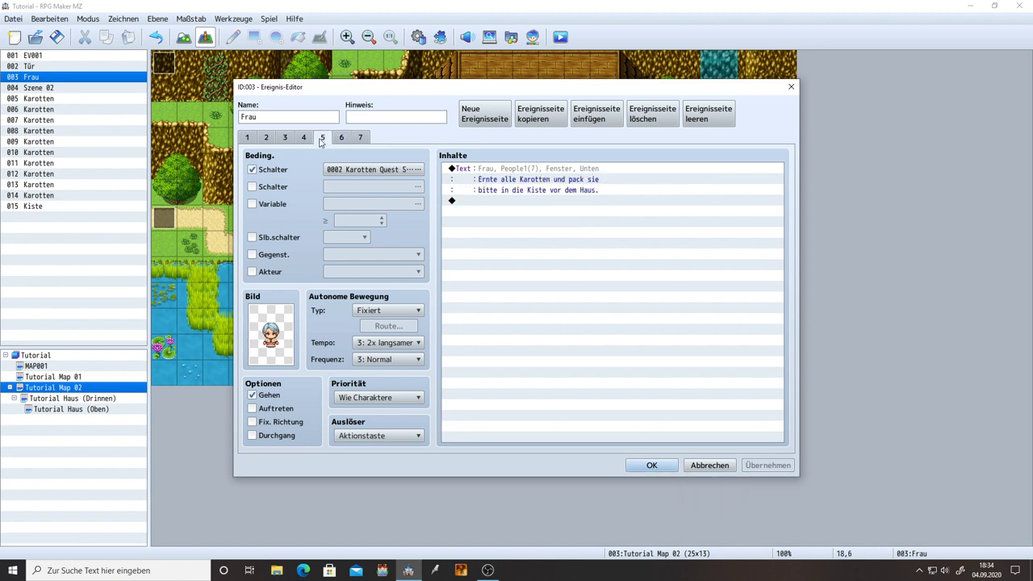
{"action": "left_click", "coordinate": [304, 139]}
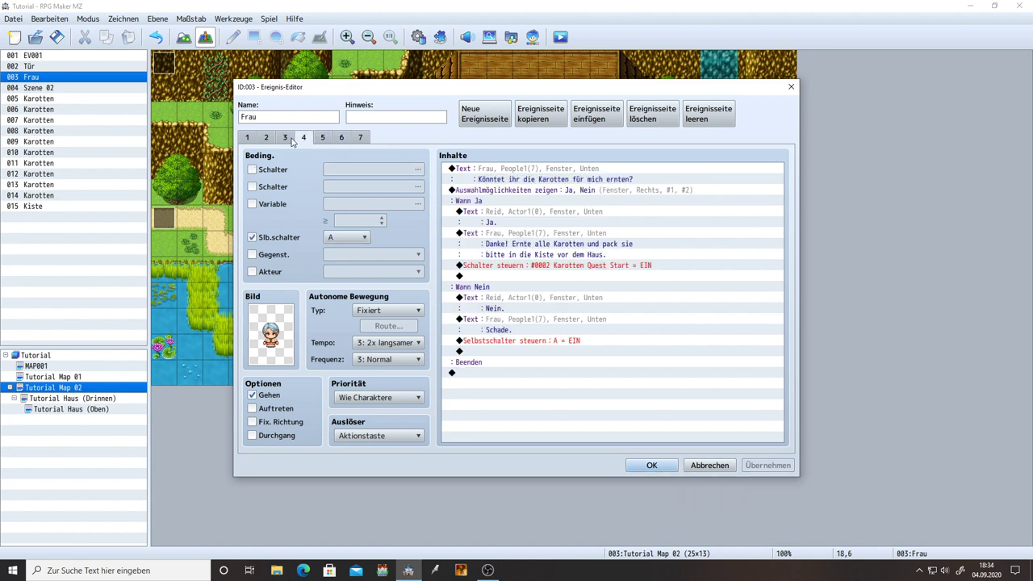
{"action": "left_click", "coordinate": [293, 140]}
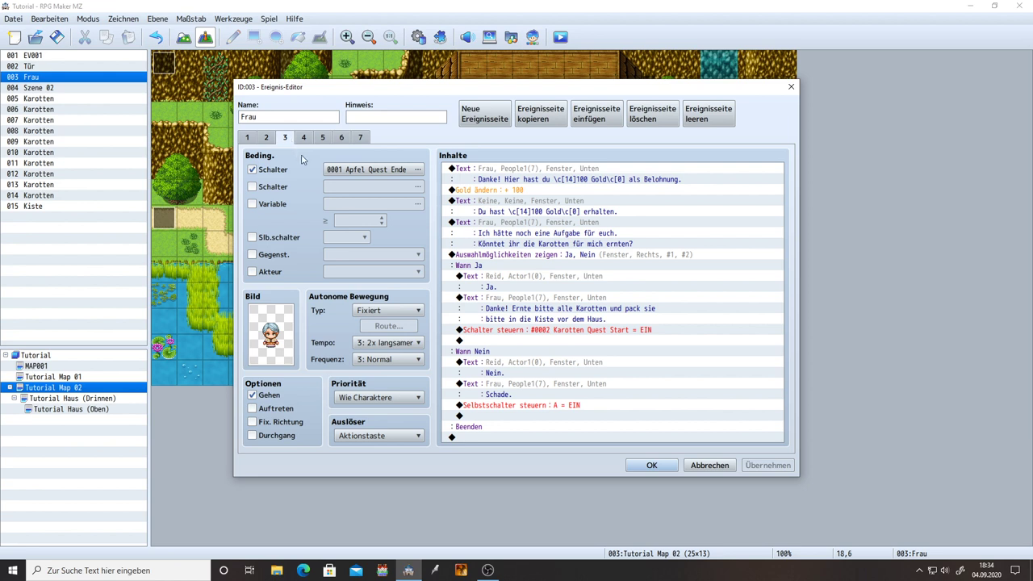
- Remove the first "bitte" from the woman's harvest instruction in page 3's Ja branch and apply the change
{"action": "left_click", "coordinate": [575, 301]}
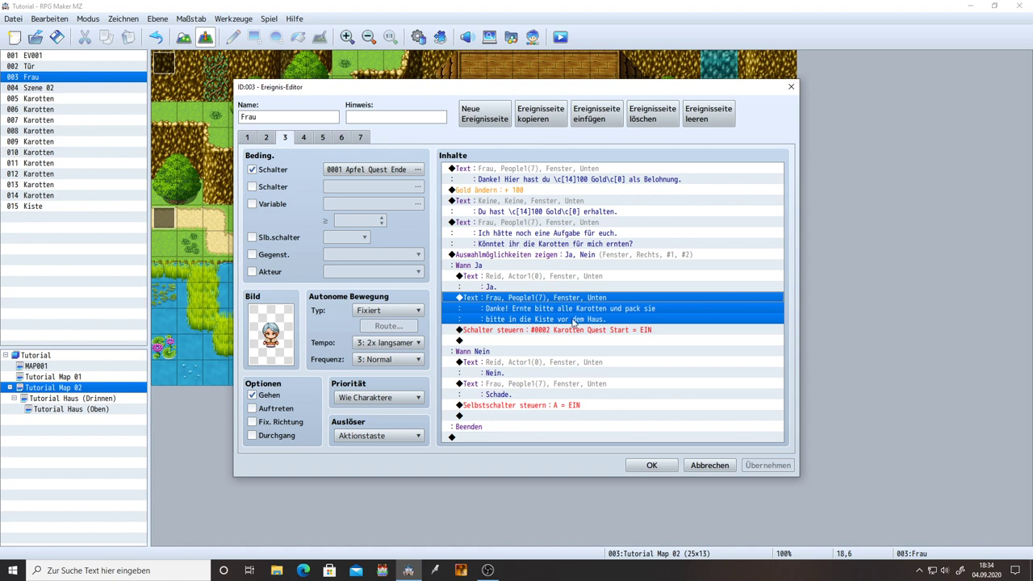
{"action": "double_click", "coordinate": [559, 307]}
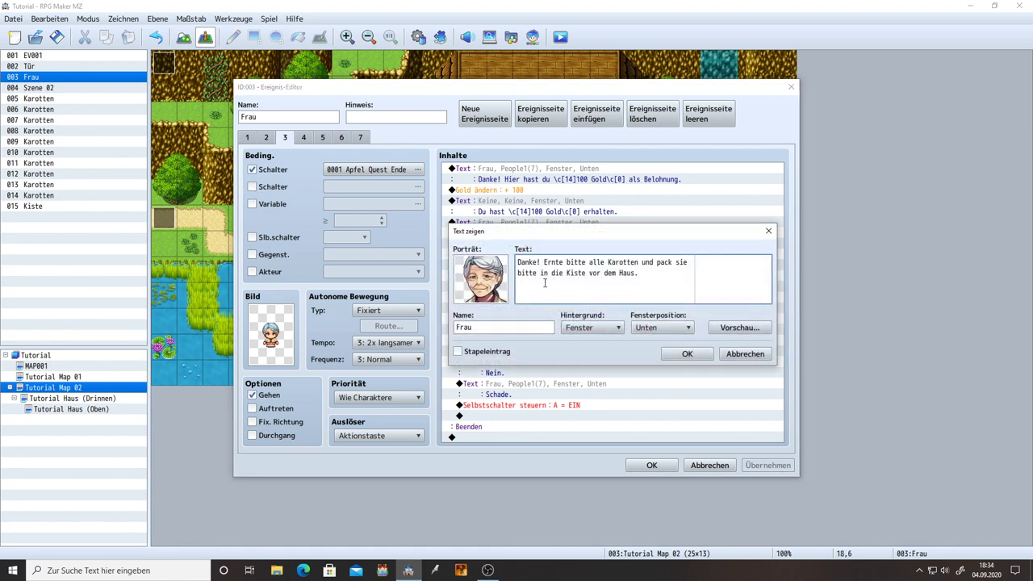
{"action": "double_click", "coordinate": [582, 263]}
{"action": "key", "text": "Delete"}
{"action": "key", "text": "Delete"}
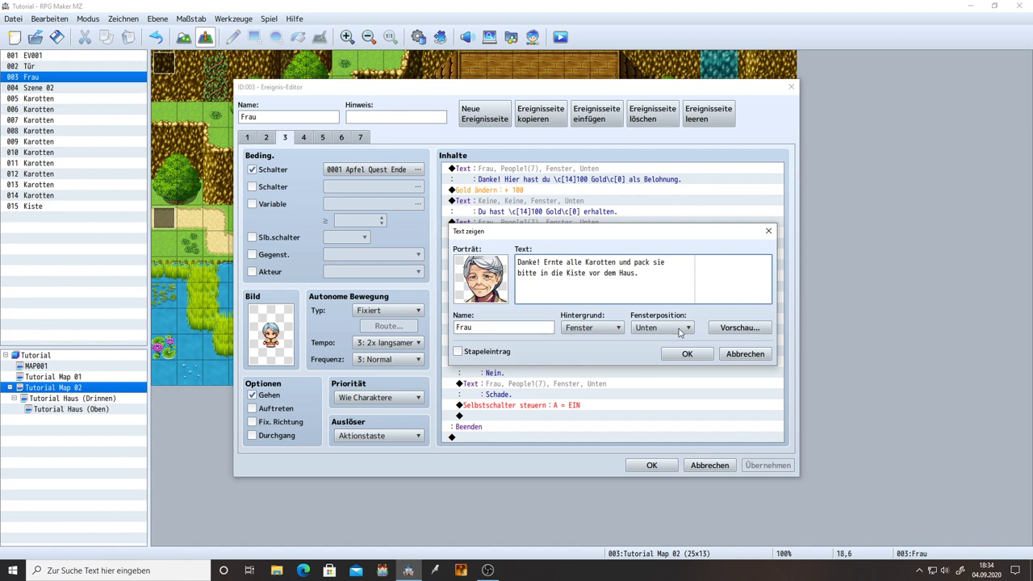
{"action": "left_click", "coordinate": [687, 354]}
{"action": "left_click", "coordinate": [768, 465]}
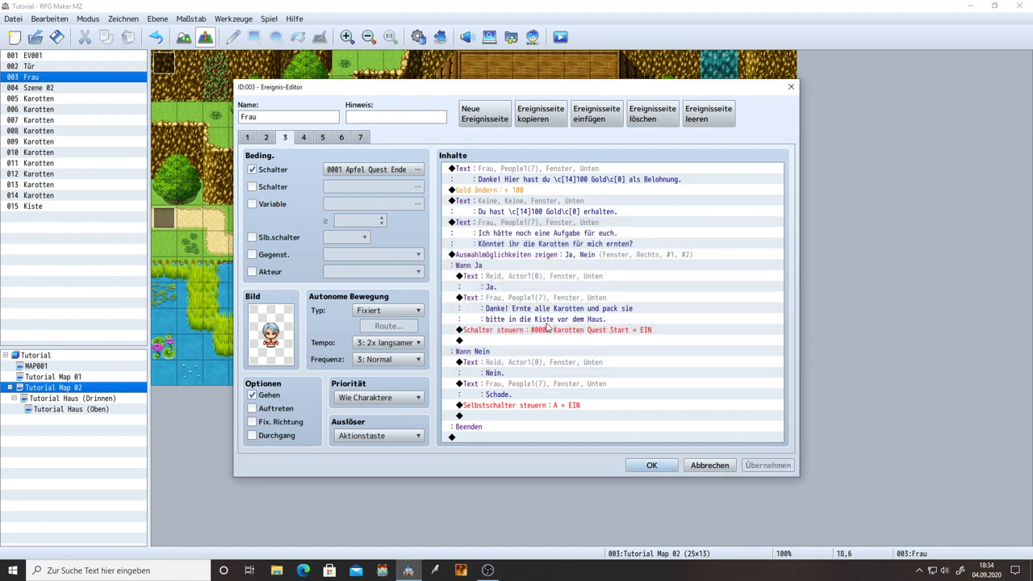
- Compare the harvest instruction on pages 3 and 4, check page 7, and close the Frau event with its changes accepted
{"action": "left_click", "coordinate": [304, 139]}
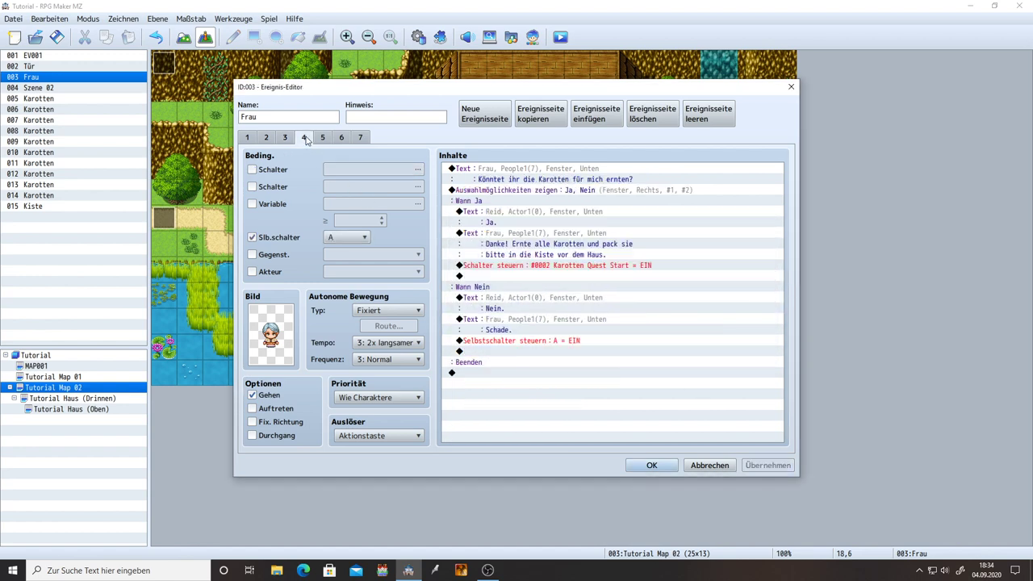
{"action": "left_click", "coordinate": [549, 247]}
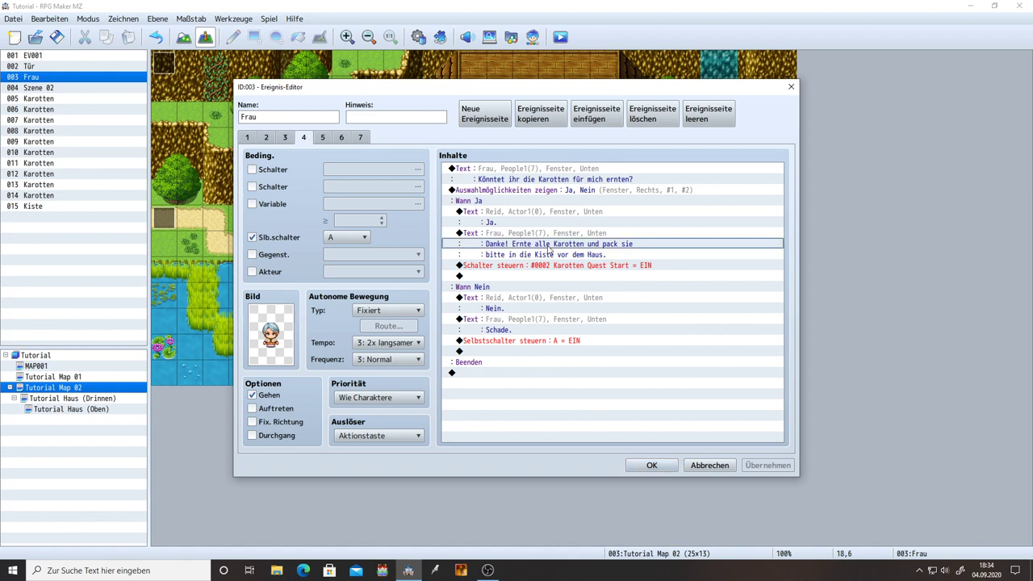
{"action": "left_click", "coordinate": [284, 137]}
{"action": "double_click", "coordinate": [547, 320]}
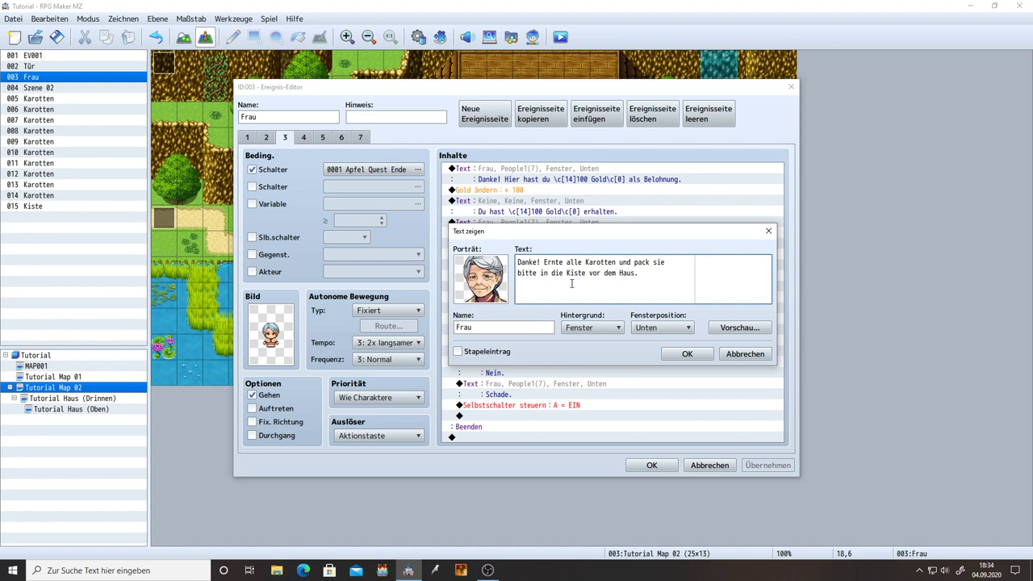
{"action": "left_click", "coordinate": [687, 353]}
{"action": "left_click", "coordinate": [768, 465]}
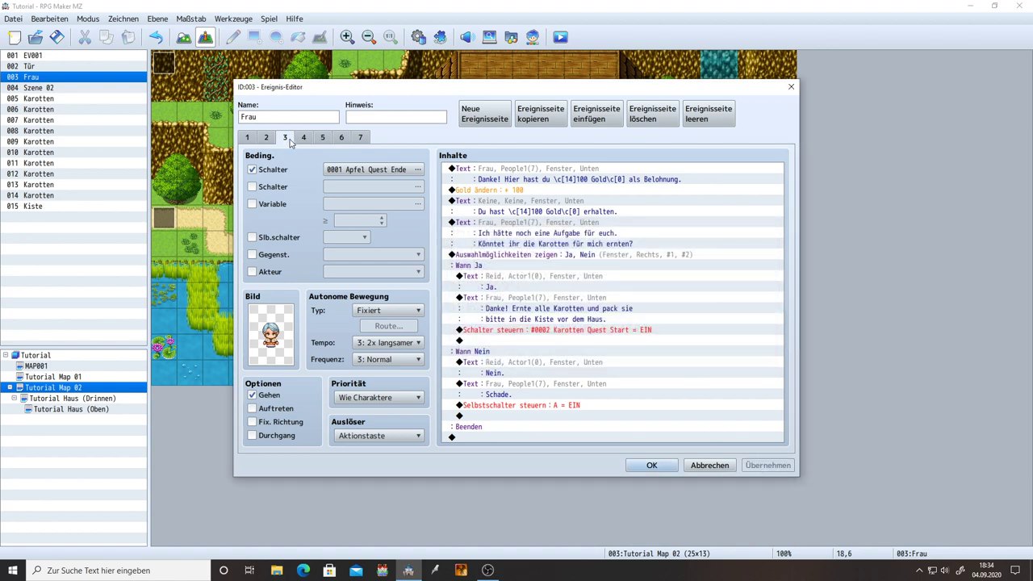
{"action": "left_click", "coordinate": [304, 138]}
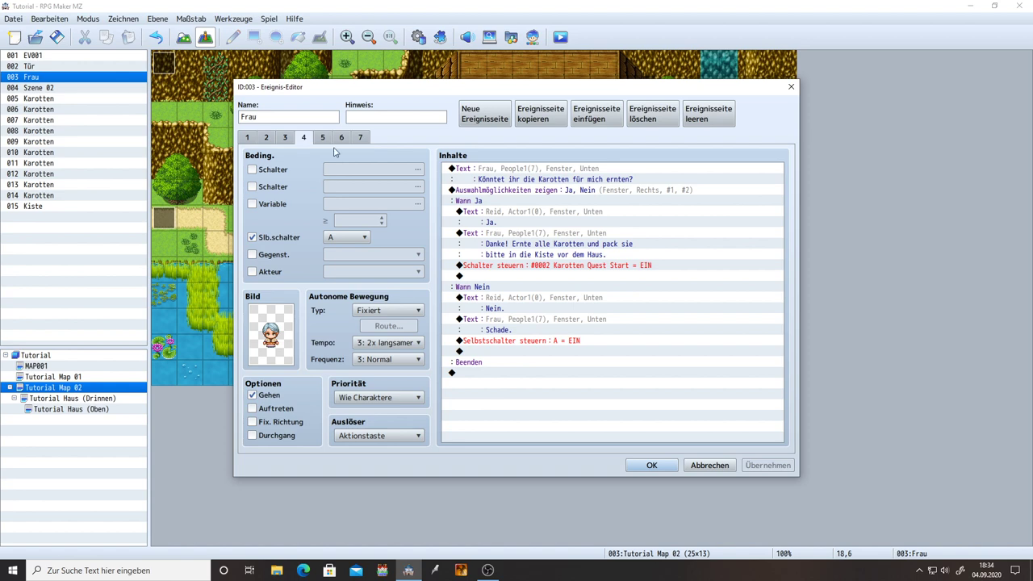
{"action": "left_click", "coordinate": [358, 138]}
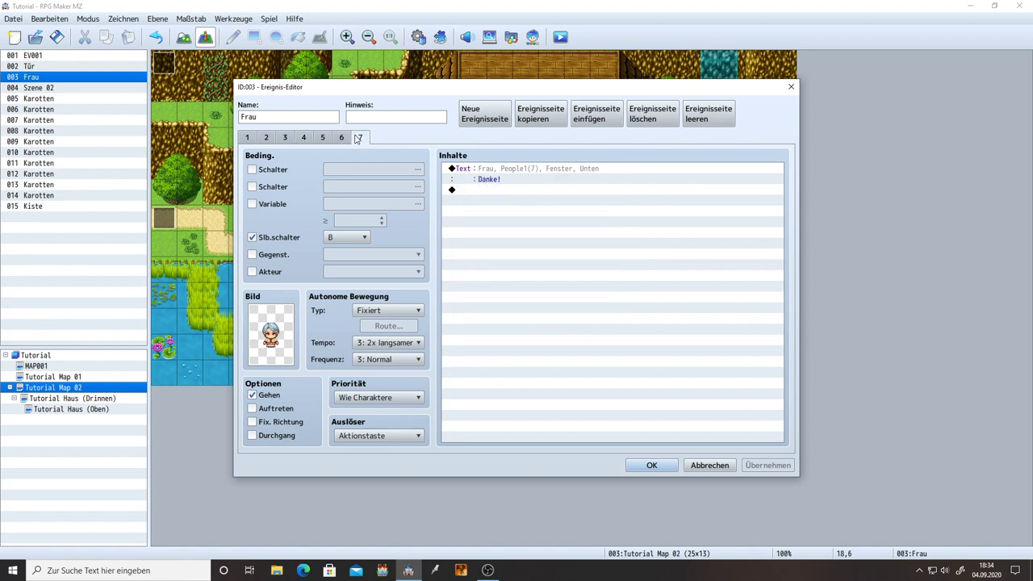
{"action": "left_click", "coordinate": [652, 465]}
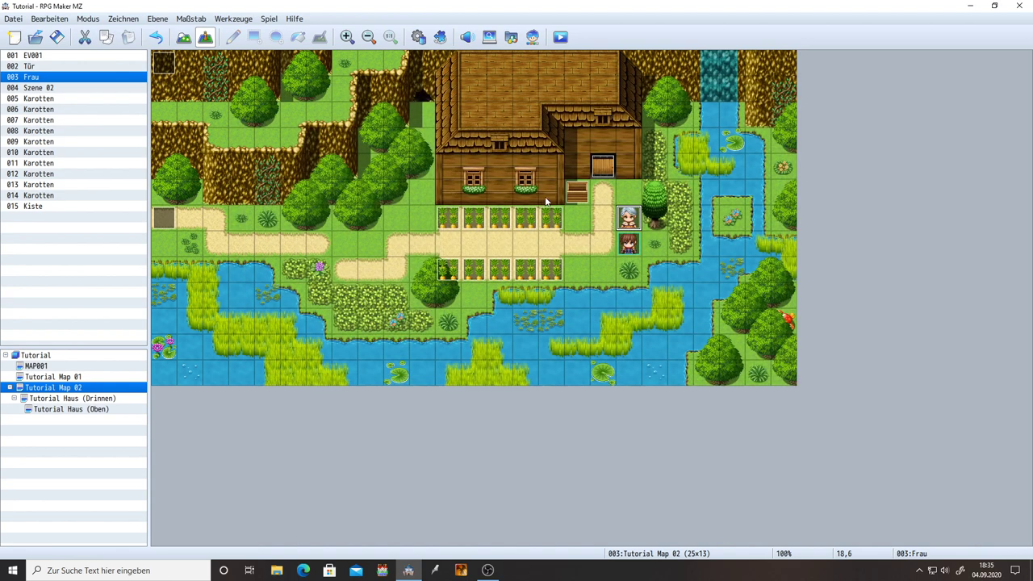
- Add a Text zeigen command before the Karotten Quest Ende switch on page 2 of the Kiste event, using the first Actor1 portrait
{"action": "left_click", "coordinate": [580, 194]}
{"action": "double_click", "coordinate": [582, 195]}
{"action": "left_click", "coordinate": [268, 138]}
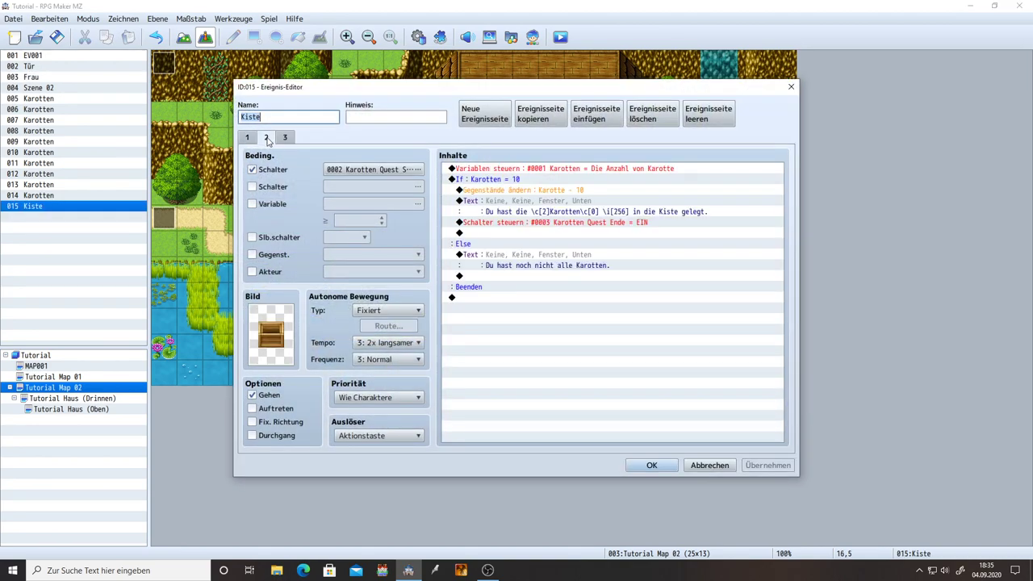
{"action": "left_click", "coordinate": [519, 211]}
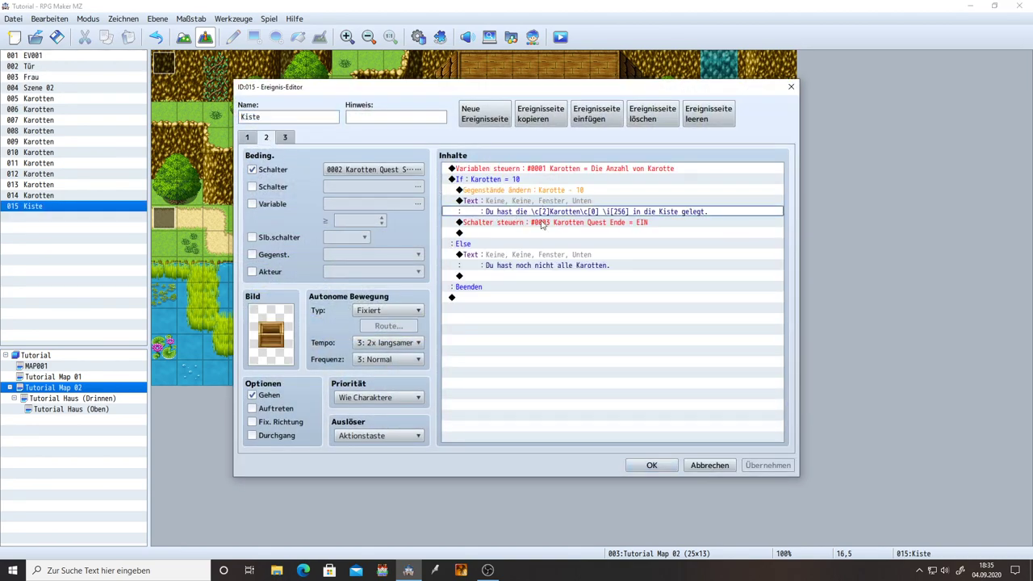
{"action": "left_click", "coordinate": [528, 222]}
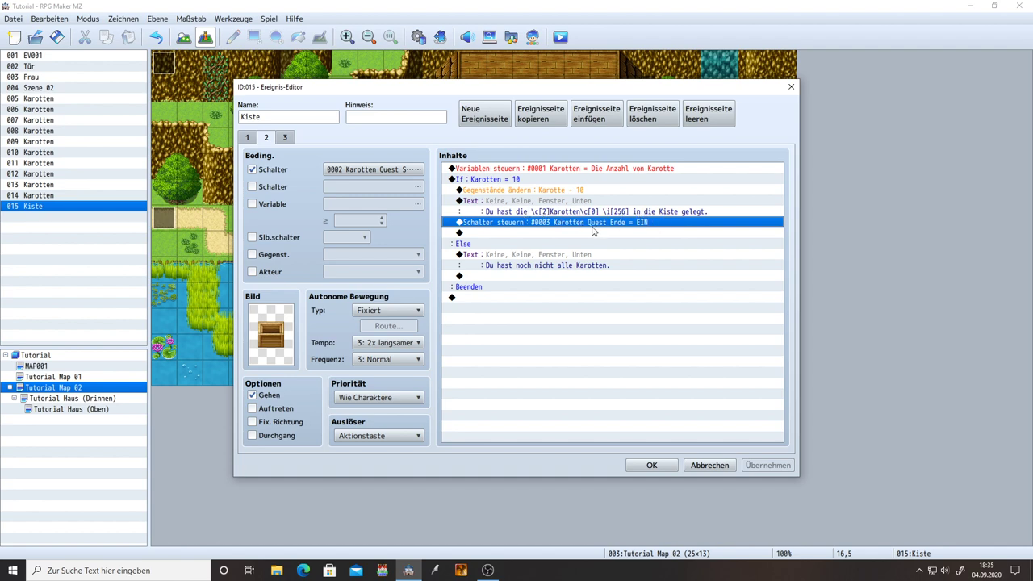
{"action": "double_click", "coordinate": [590, 232]}
{"action": "left_click", "coordinate": [533, 173]}
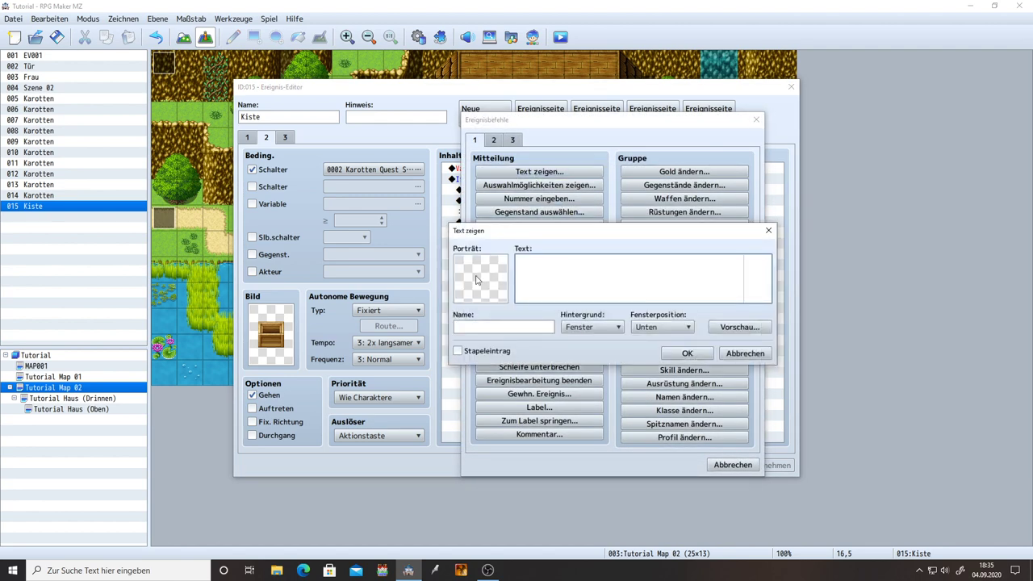
{"action": "double_click", "coordinate": [497, 267]}
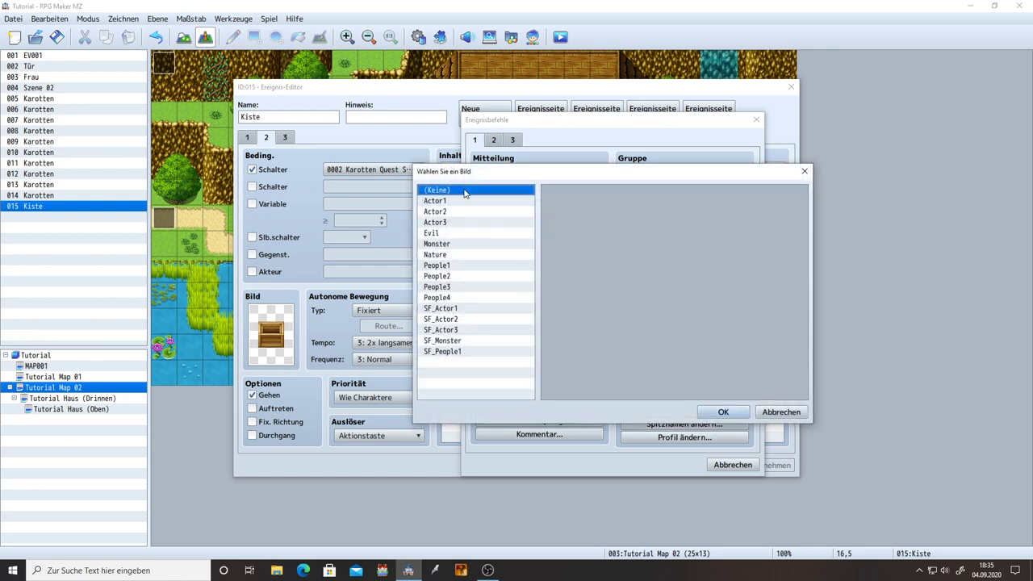
{"action": "left_click", "coordinate": [446, 201]}
{"action": "double_click", "coordinate": [561, 212]}
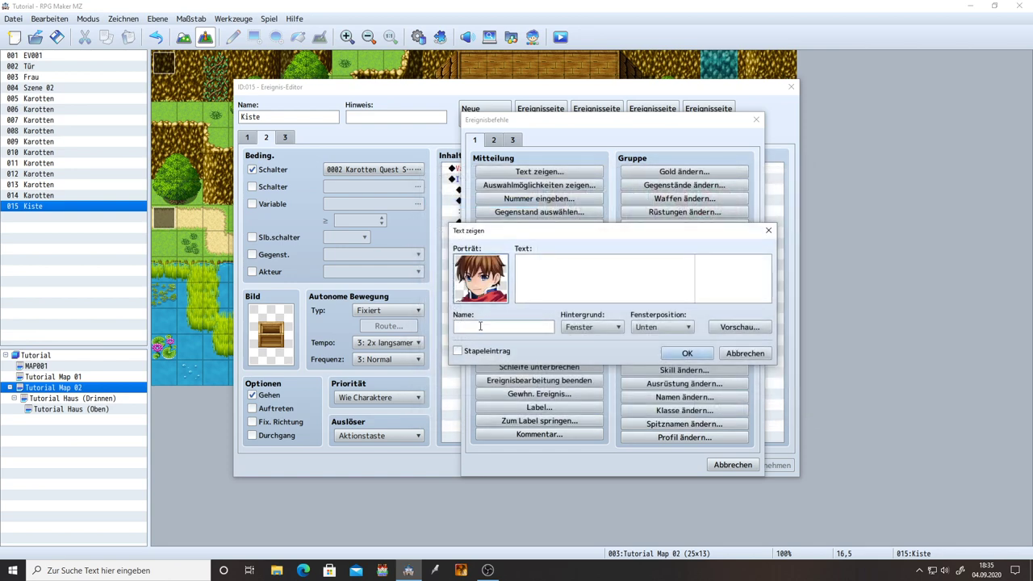
- Name the message's speaker Reid, enter the text "Wir sollten nochmal zu der Frau gehen" and confirm the message
{"action": "left_click", "coordinate": [481, 326]}
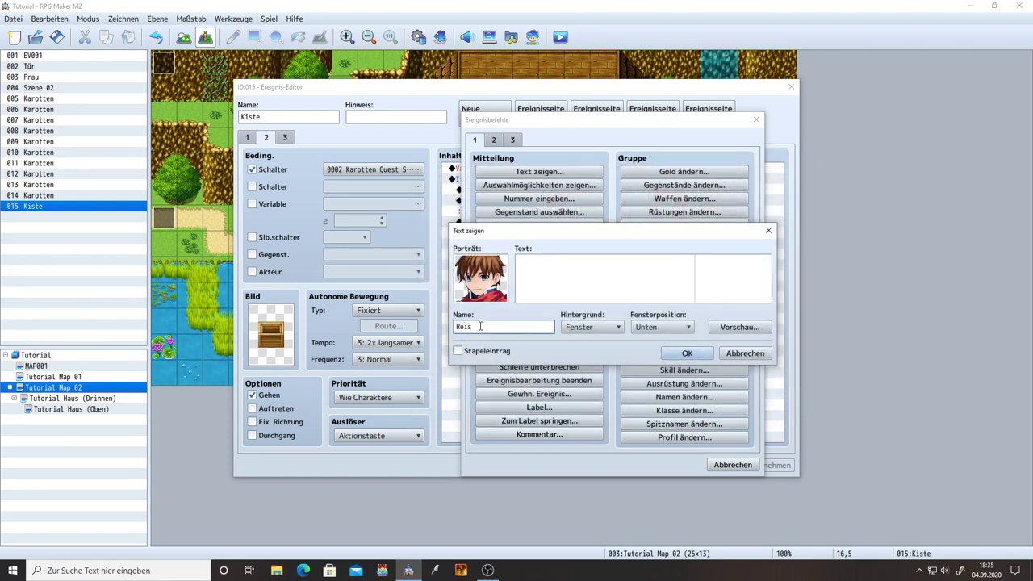
{"action": "left_click", "coordinate": [591, 266]}
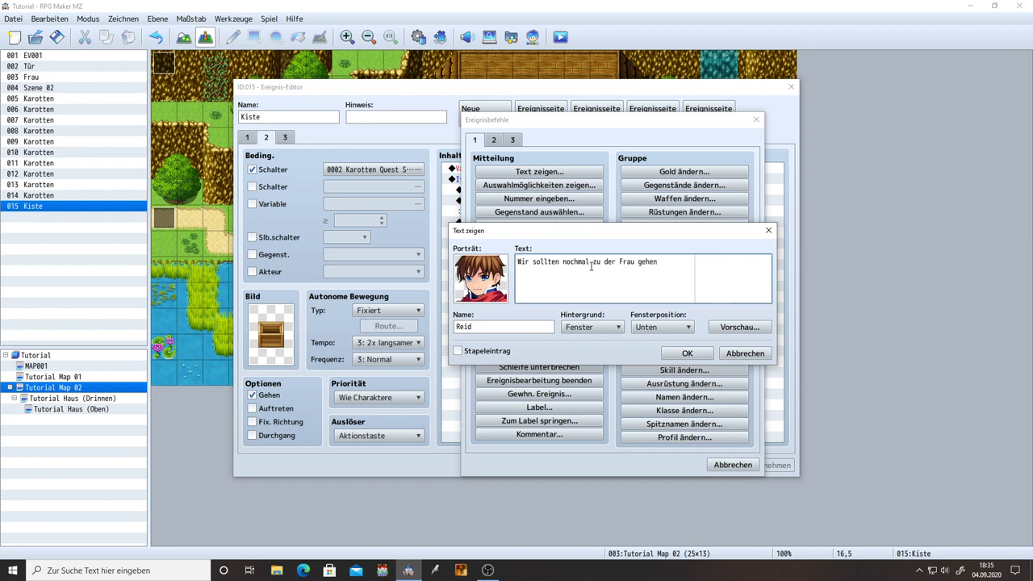
{"action": "left_click", "coordinate": [687, 353]}
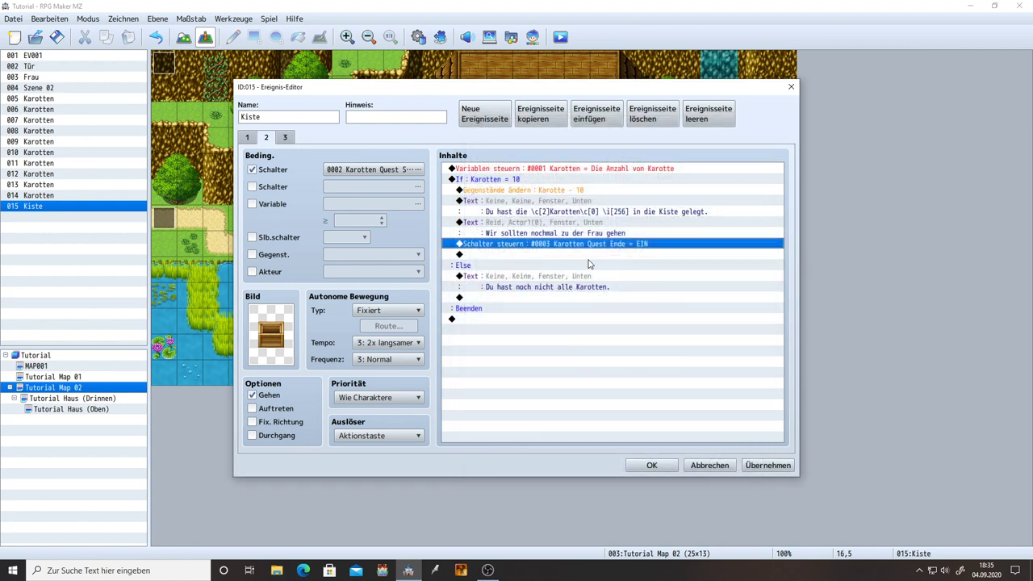
- Clear and delete Reid's message about returning to the woman on page 2 of the Kiste event, and accept the event's changes
{"action": "double_click", "coordinate": [595, 230]}
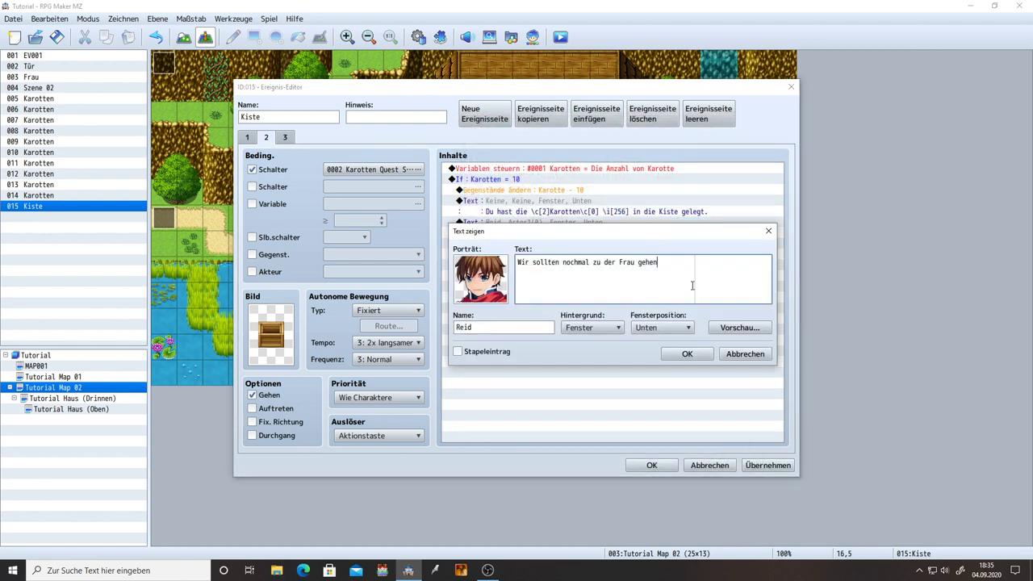
{"action": "left_click_drag", "start_coordinate": [672, 269], "coordinate": [396, 265]}
{"action": "key", "text": "BackSpace"}
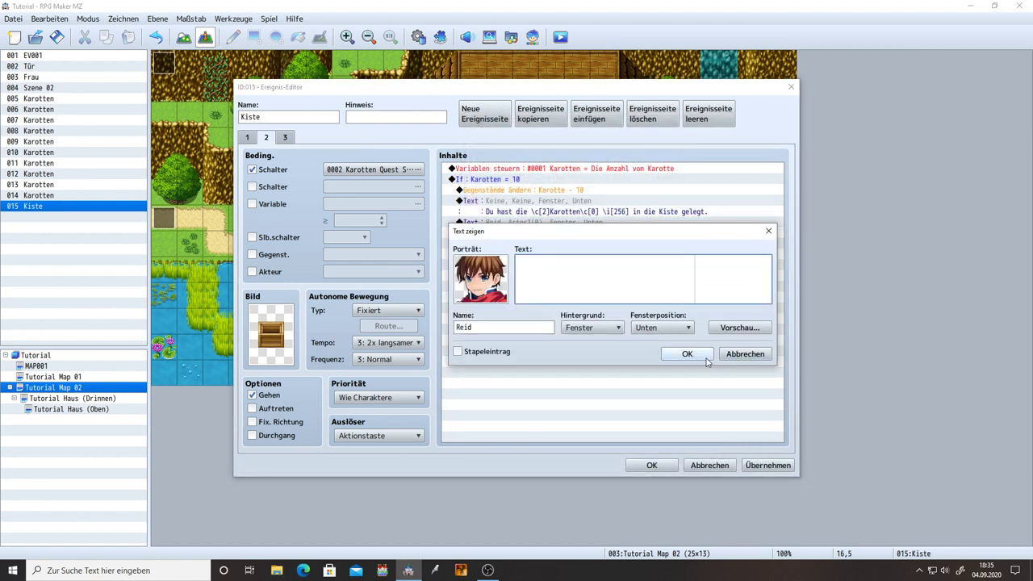
{"action": "left_click", "coordinate": [687, 354]}
{"action": "key", "text": "Delete"}
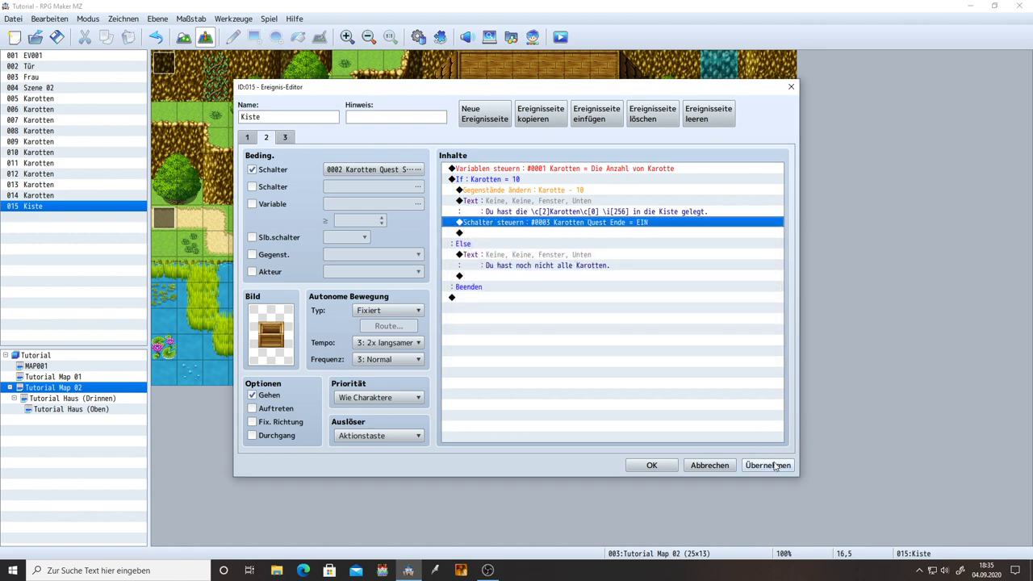
{"action": "left_click", "coordinate": [768, 465]}
{"action": "left_click", "coordinate": [630, 463]}
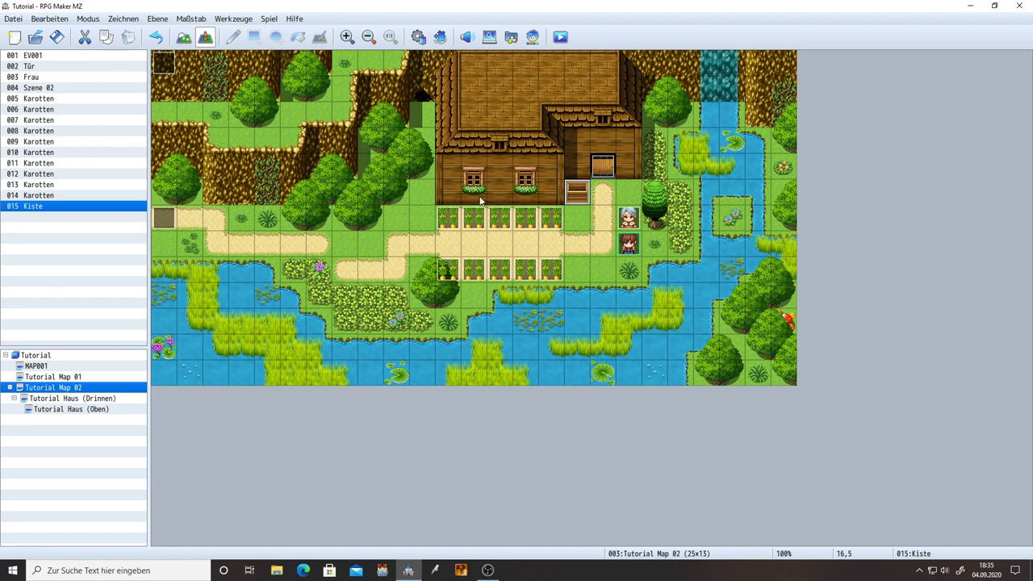
- Start a playtest with a new game, set the Apfel Quest Ende switch to ON in the debug screen, and return to the map
{"action": "left_click", "coordinate": [561, 37]}
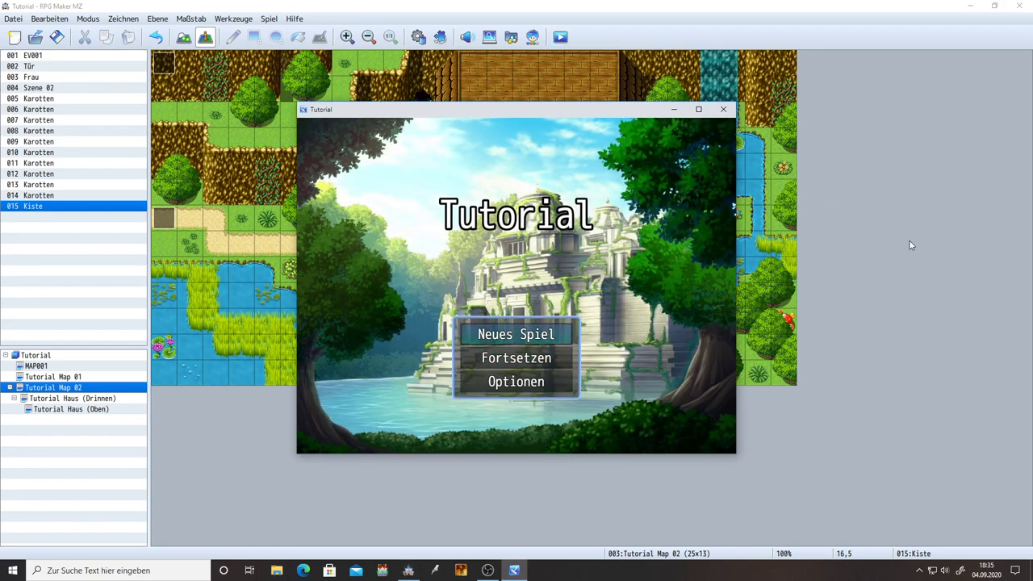
{"action": "key", "text": "Return"}
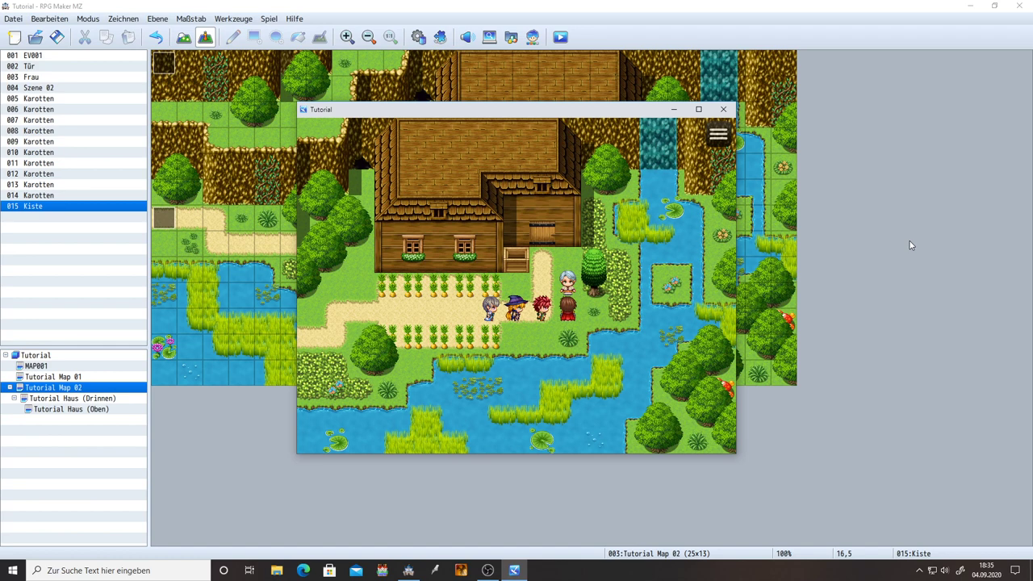
{"action": "key", "text": "F9"}
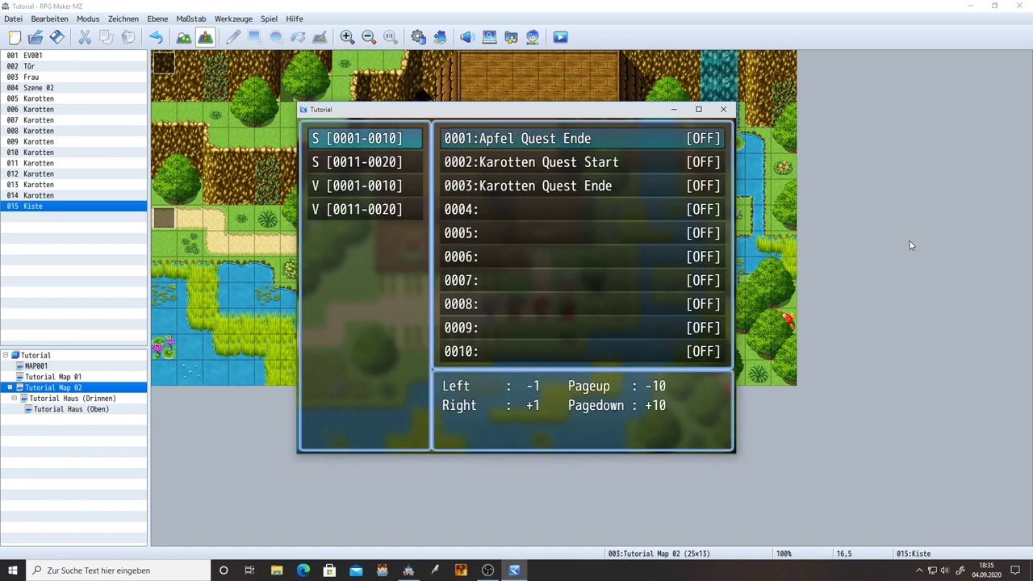
{"action": "key", "text": "Return"}
{"action": "key", "text": "Down"}
{"action": "key", "text": "Down"}
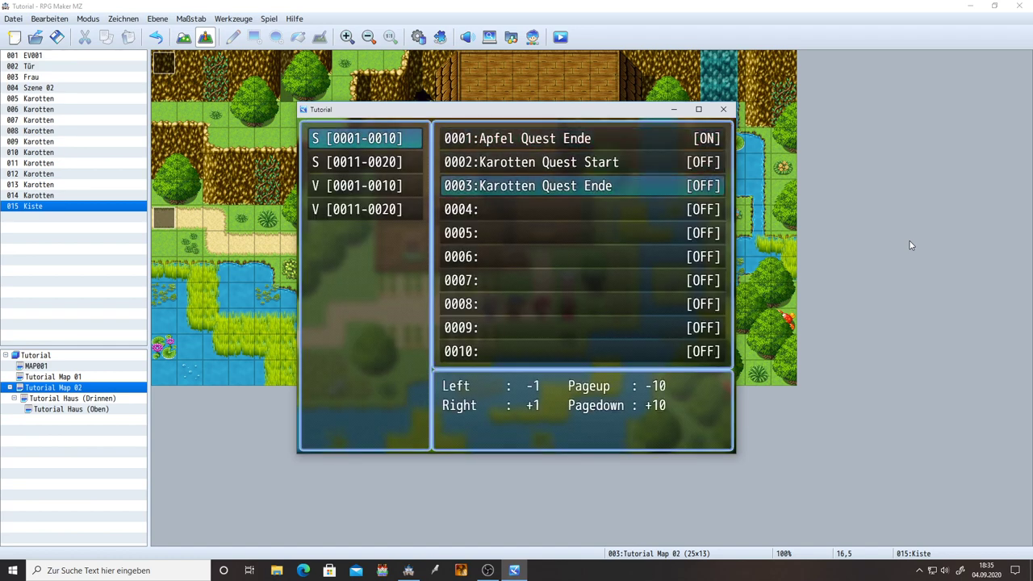
{"action": "key", "text": "Up"}
{"action": "key", "text": "Down"}
{"action": "key", "text": "Up"}
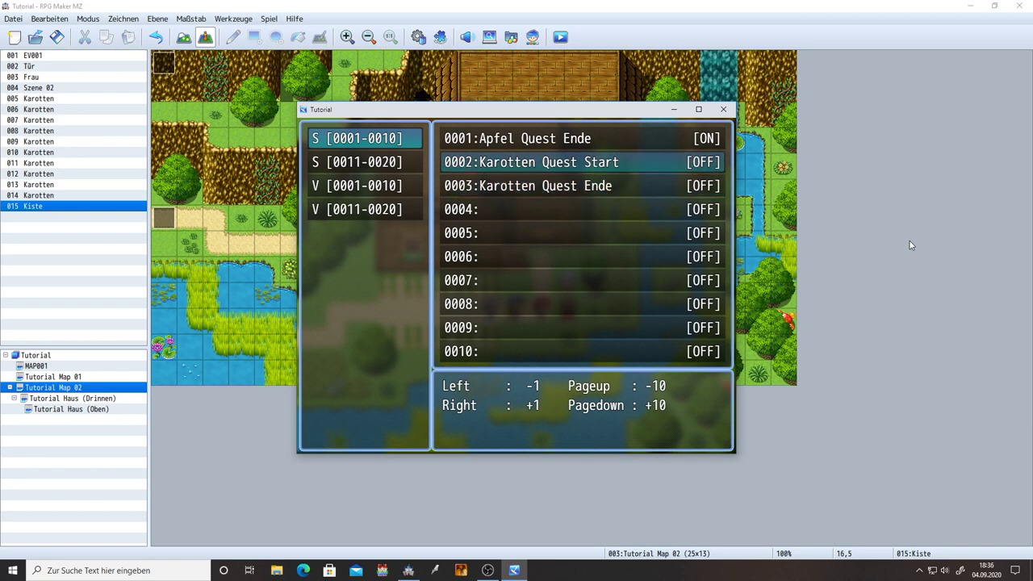
{"action": "key", "text": "Escape"}
{"action": "key", "text": "Escape"}
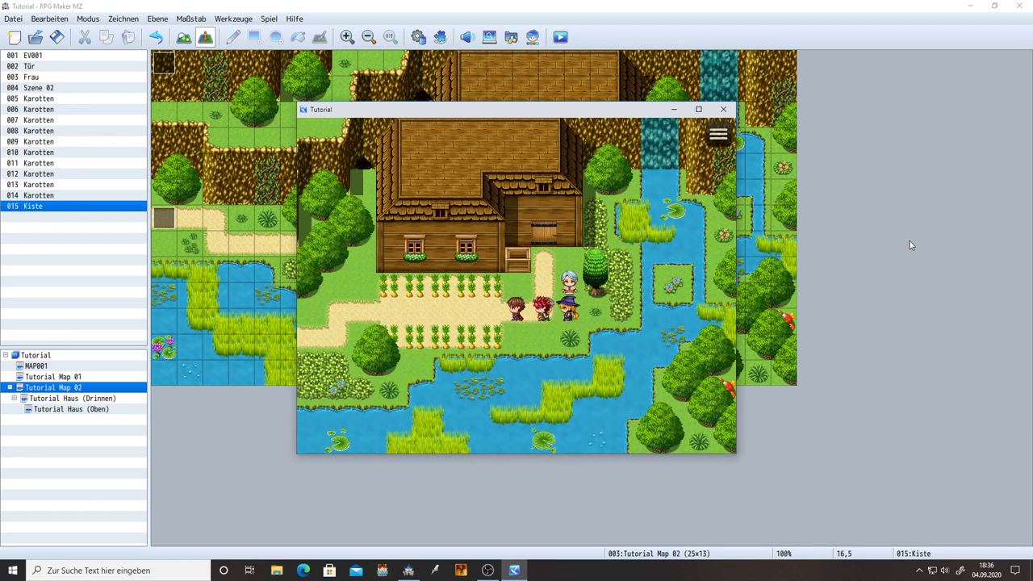
- Test the rightmost carrot plant of the upper row and the crate by the house before accepting the carrot quest
{"action": "key", "text": "Left"}
{"action": "key", "text": "Up"}
{"action": "key", "text": "Return"}
{"action": "key", "text": "Return"}
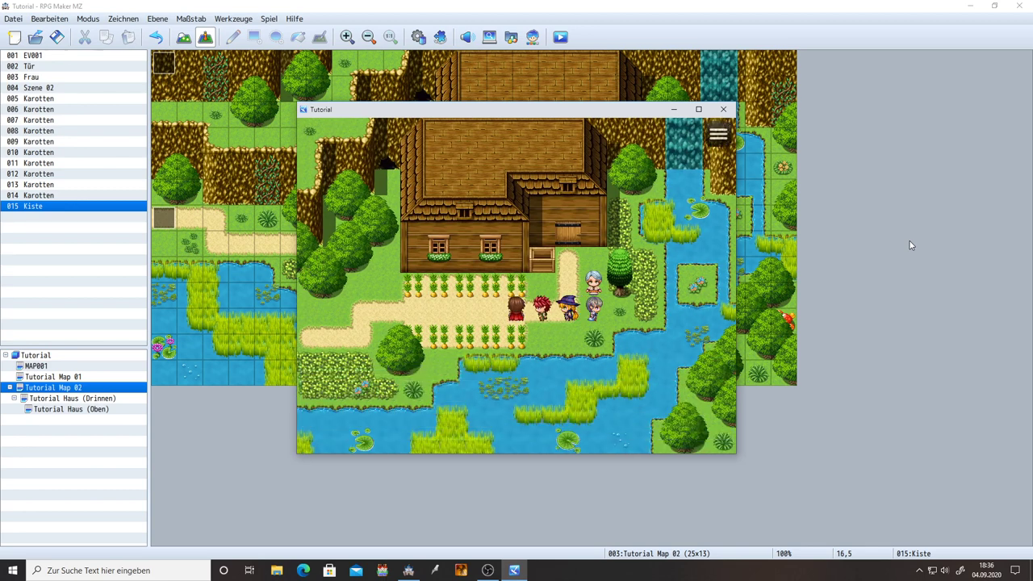
{"action": "key", "text": "Right"}
{"action": "key", "text": "Up"}
{"action": "key", "text": "Return"}
{"action": "key", "text": "Return"}
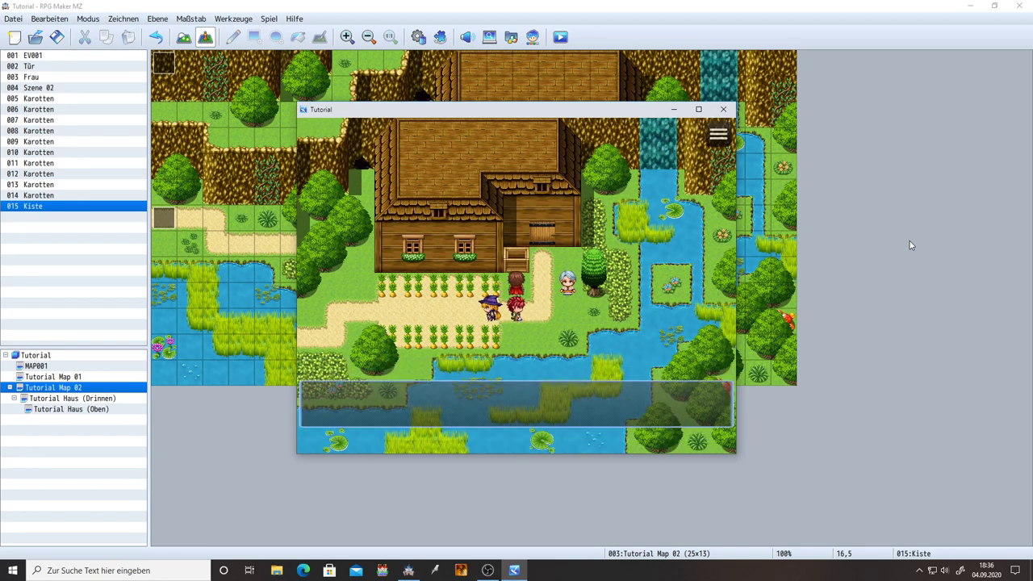
- Talk to the woman, read through her thanks and answer her carrot harvest request with Nein
{"action": "key", "text": "Down"}
{"action": "key", "text": "Right"}
{"action": "key", "text": "Right"}
{"action": "key", "text": "Return"}
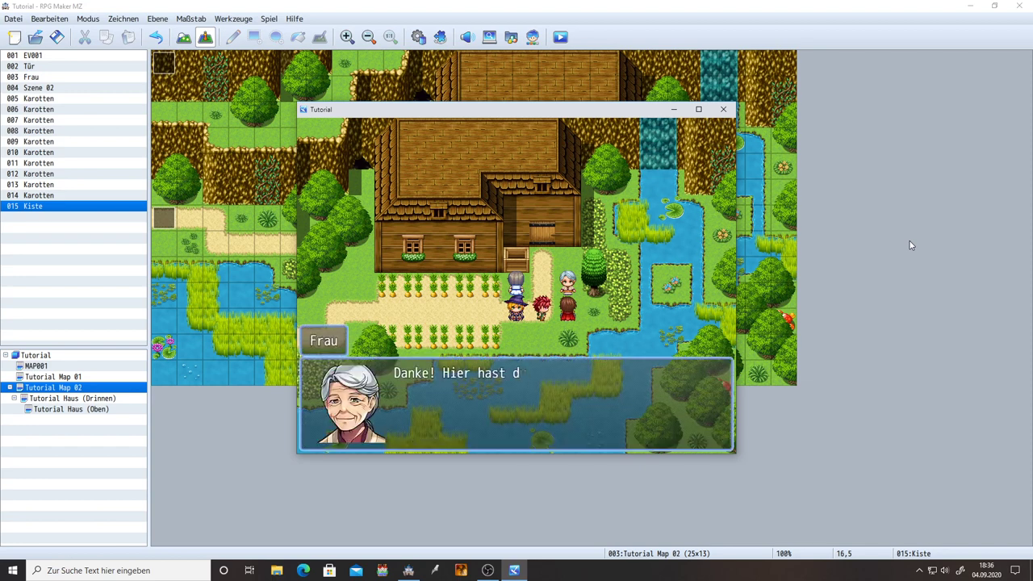
{"action": "key", "text": "Return"}
{"action": "key", "text": "Return"}
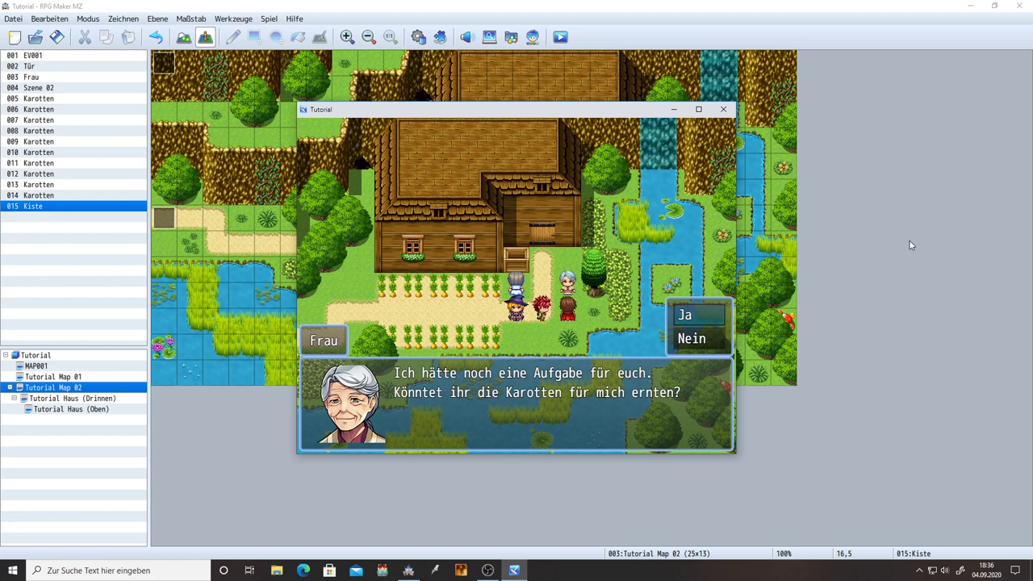
{"action": "key", "text": "Down"}
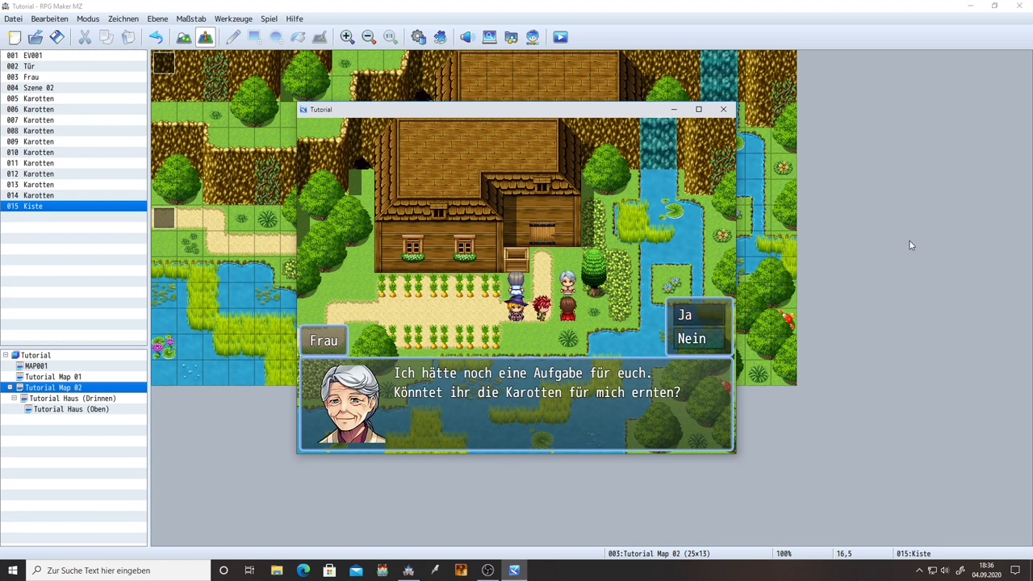
{"action": "key", "text": "Return"}
{"action": "key", "text": "Return"}
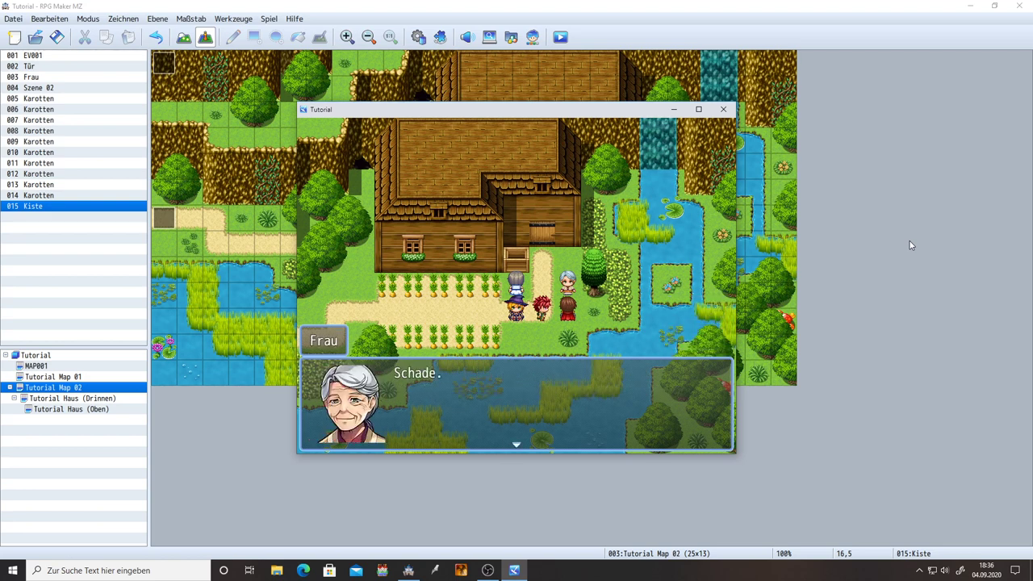
- Talk to the woman again and decline her repeated harvest request with Nein
{"action": "key", "text": "Return"}
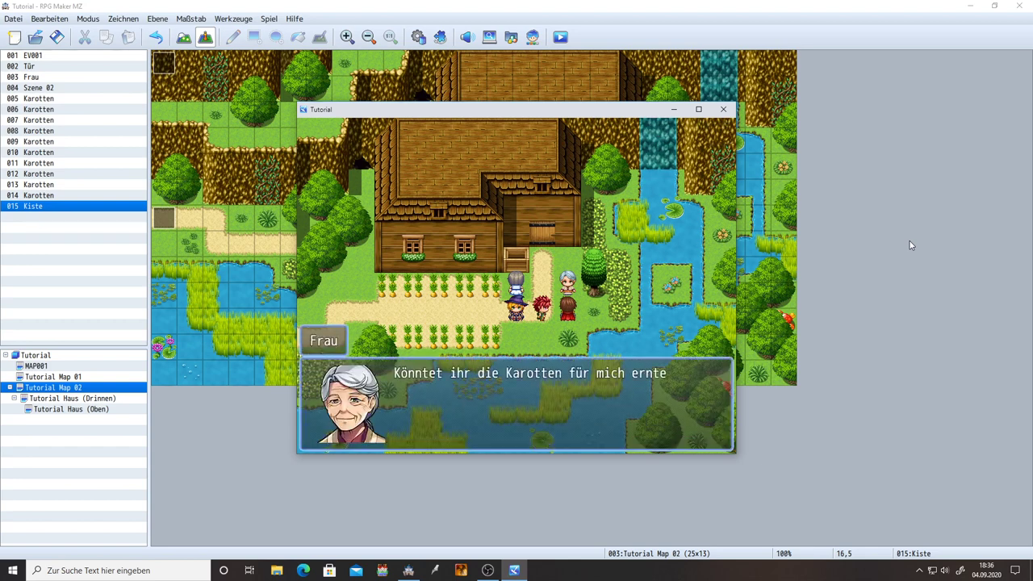
{"action": "key", "text": "Down"}
{"action": "key", "text": "Return"}
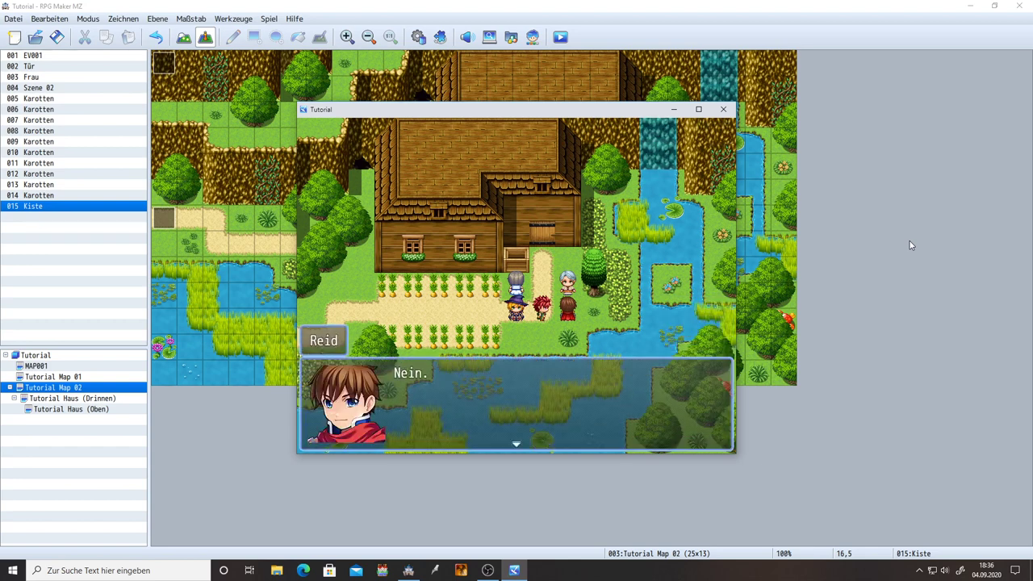
{"action": "key", "text": "Return"}
- Address the woman once more, accept the carrot harvest with Ja and read through her instruction
{"action": "key", "text": "Return"}
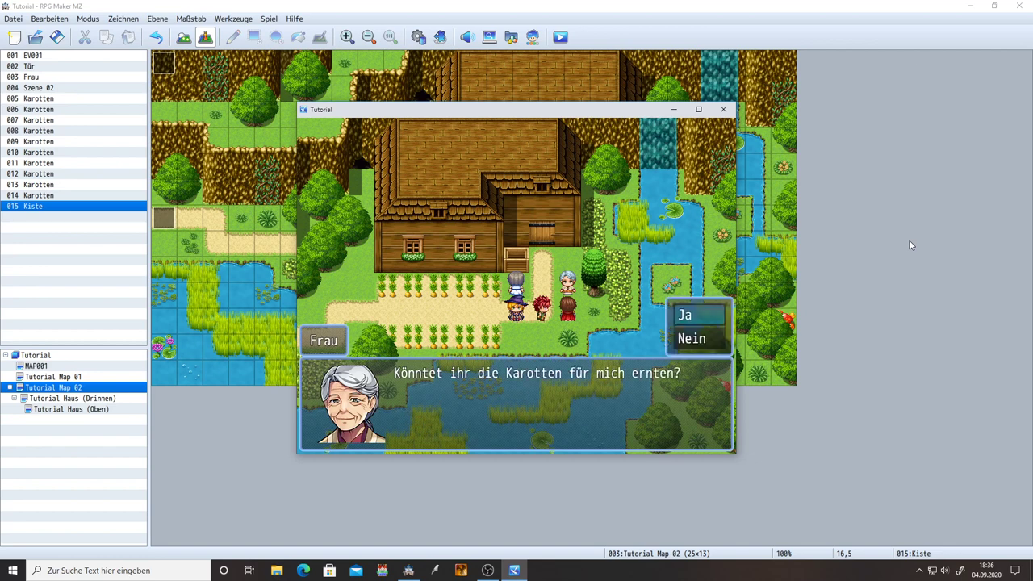
{"action": "key", "text": "Return"}
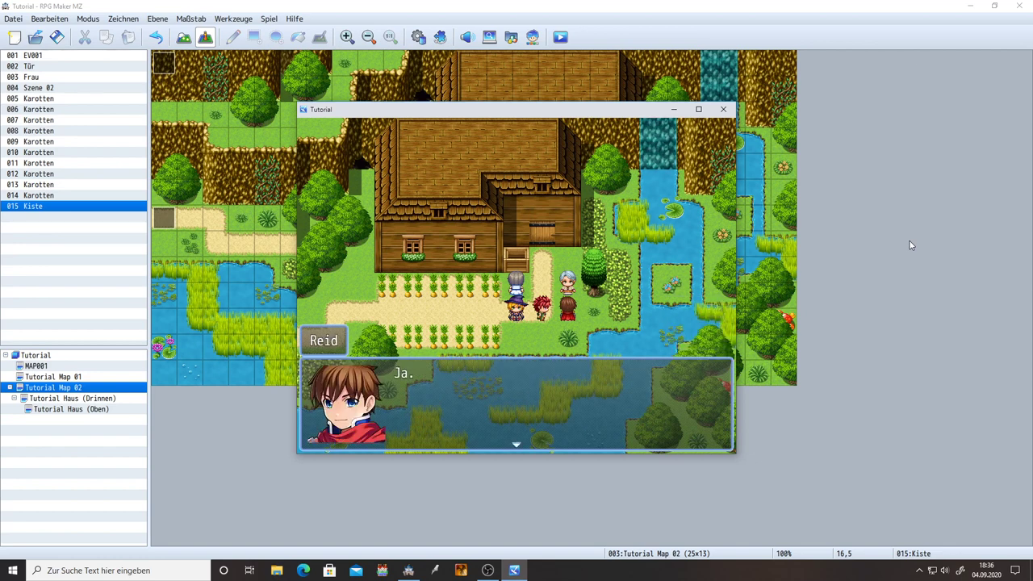
{"action": "key", "text": "Return"}
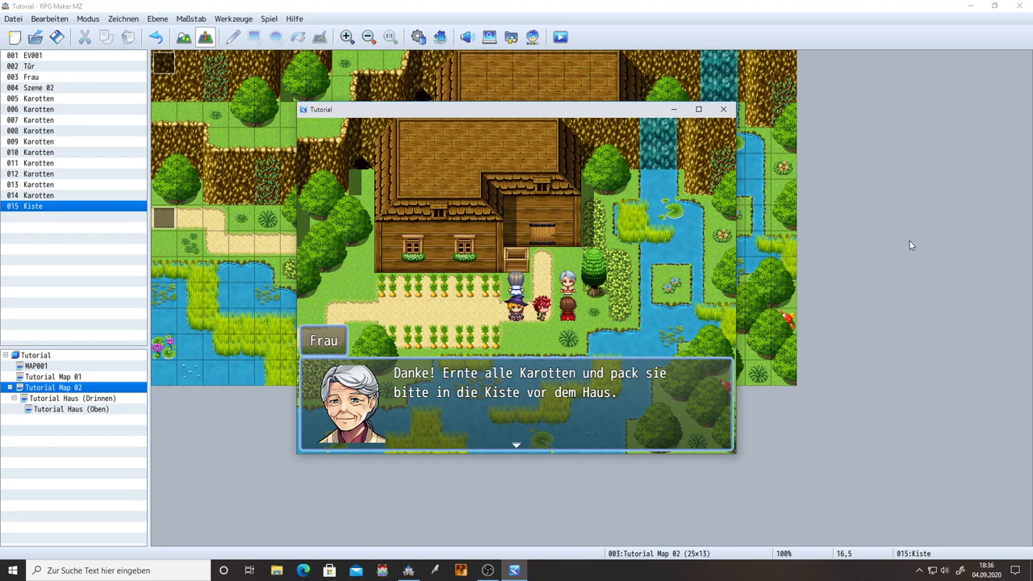
{"action": "key", "text": "Return"}
- Walk to the crate in front of the house and check its message without having harvested any carrots
{"action": "key", "text": "Left"}
{"action": "key", "text": "Left"}
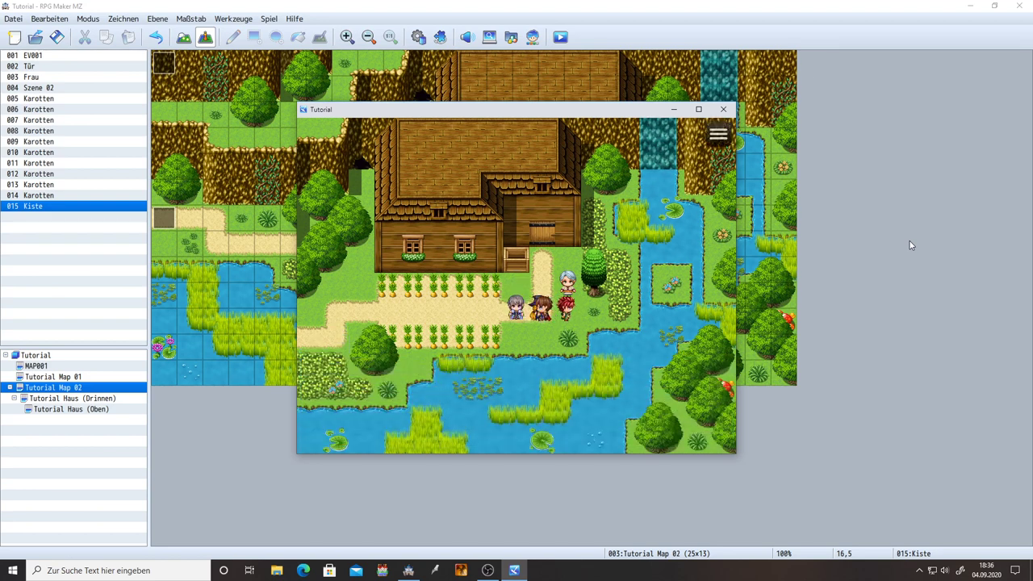
{"action": "key", "text": "Right"}
{"action": "key", "text": "Up"}
{"action": "key", "text": "Return"}
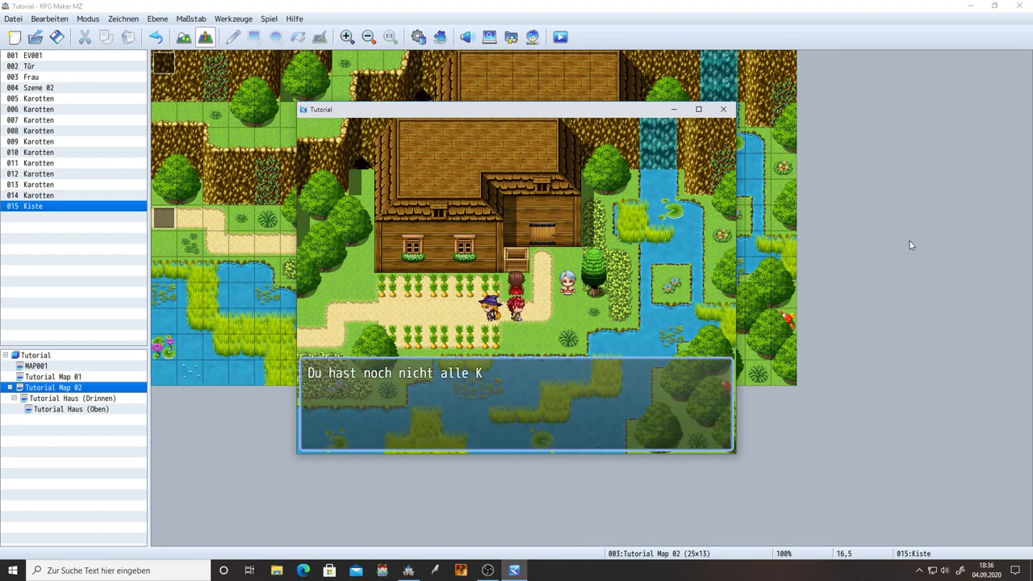
{"action": "key", "text": "Return"}
- Talk to the woman from beside the crate to check her reminder during the active quest
{"action": "key", "text": "Right"}
{"action": "key", "text": "Return"}
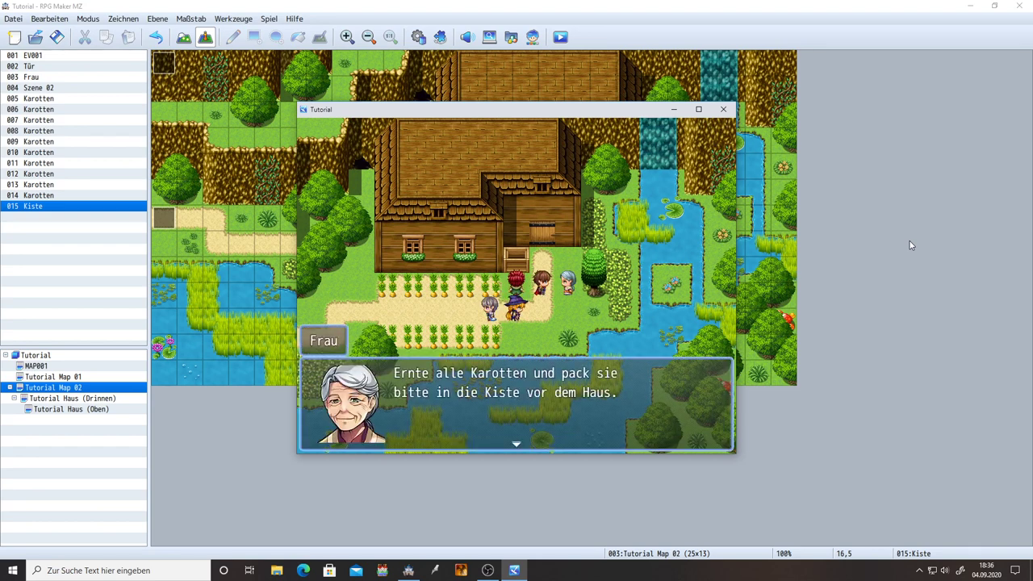
{"action": "key", "text": "Return"}
- Walk along the path between the beds and harvest the middle carrot of the upper row
{"action": "key", "text": "Down"}
{"action": "key", "text": "Left"}
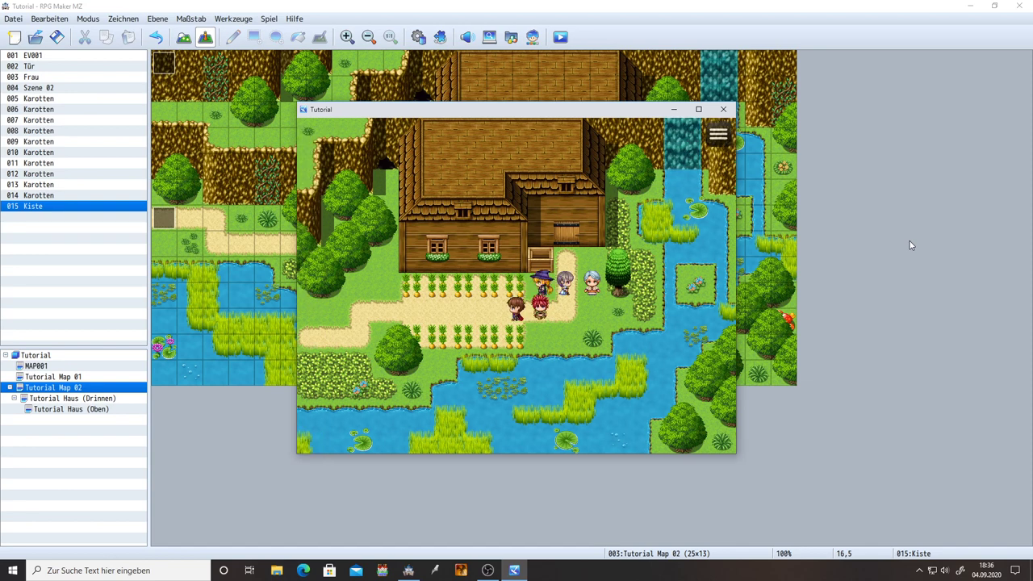
{"action": "key", "text": "Left"}
{"action": "key", "text": "Left"}
{"action": "key", "text": "Return"}
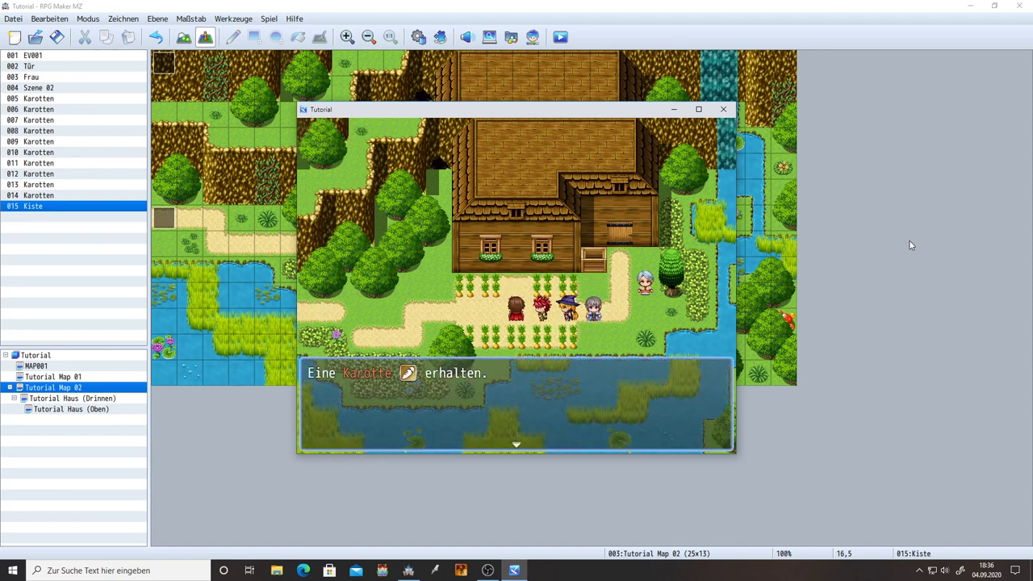